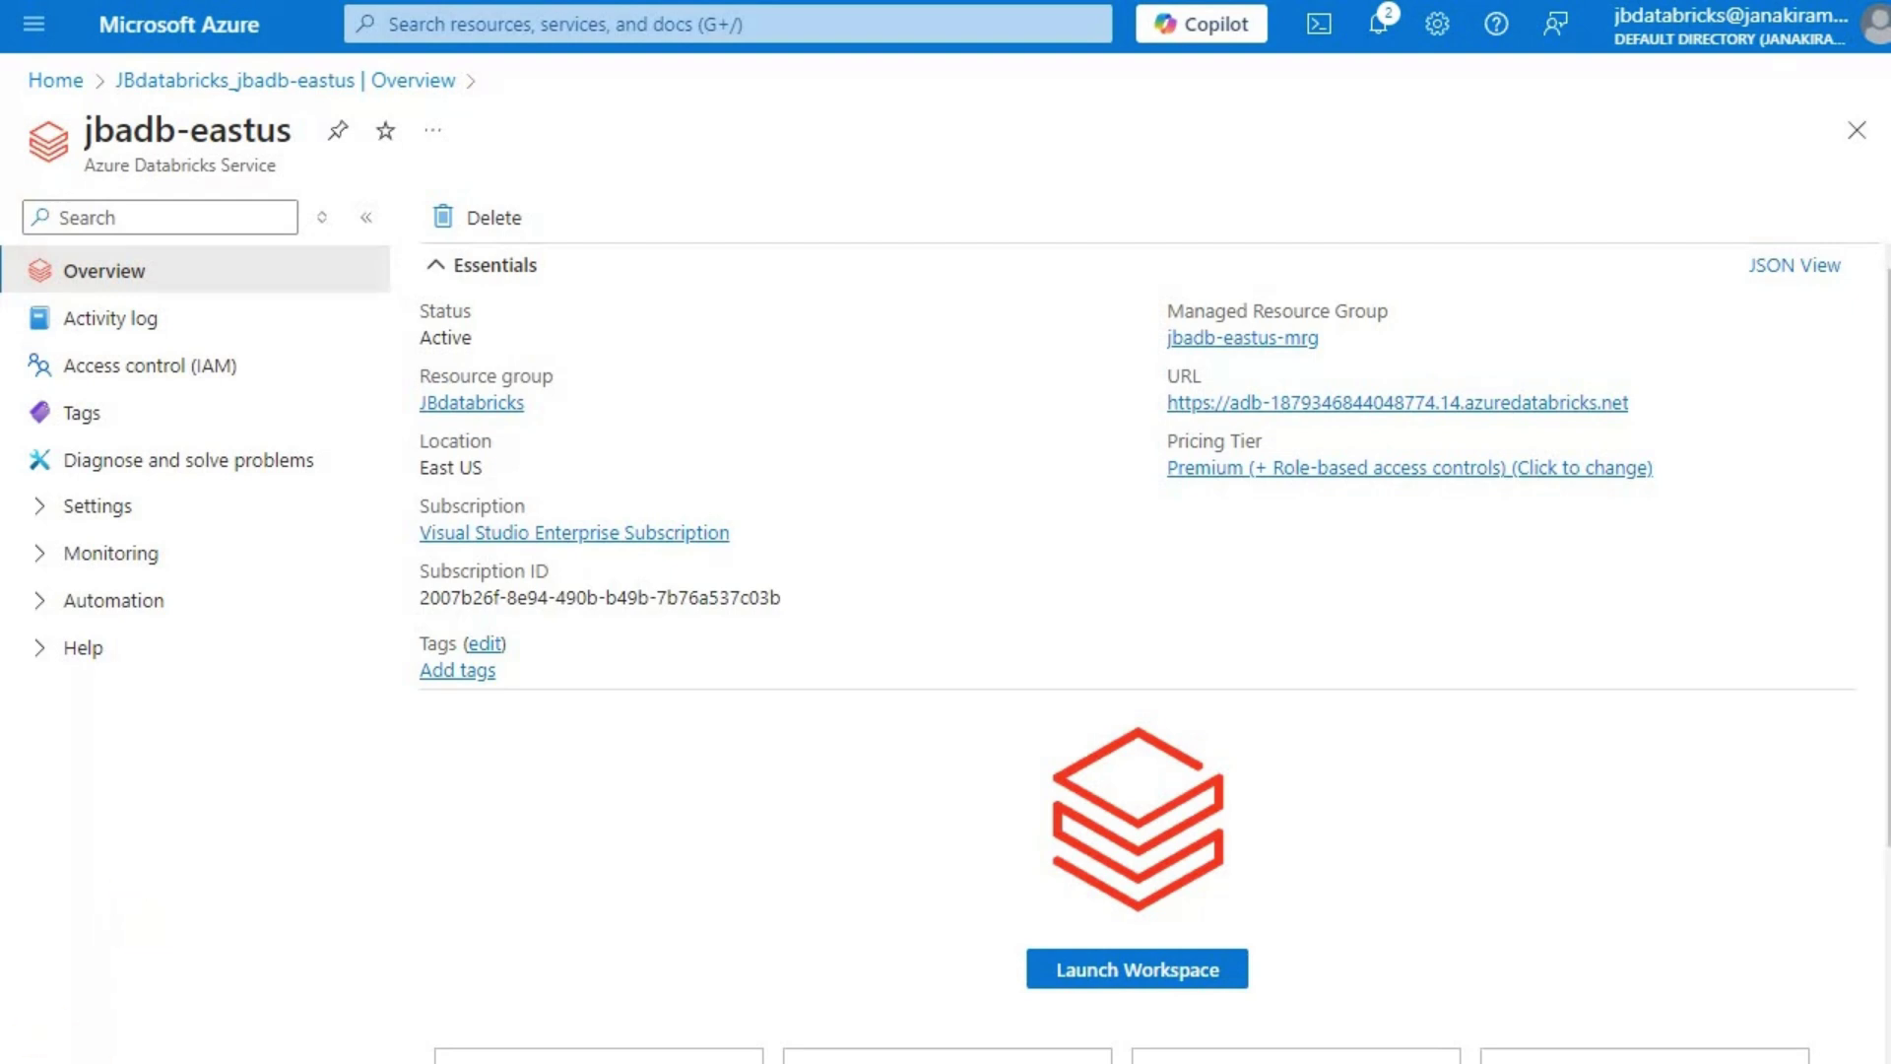
Launch the jbadb-eastus Databricks workspace, then open the metastore catalog in the account console
click(1163, 977)
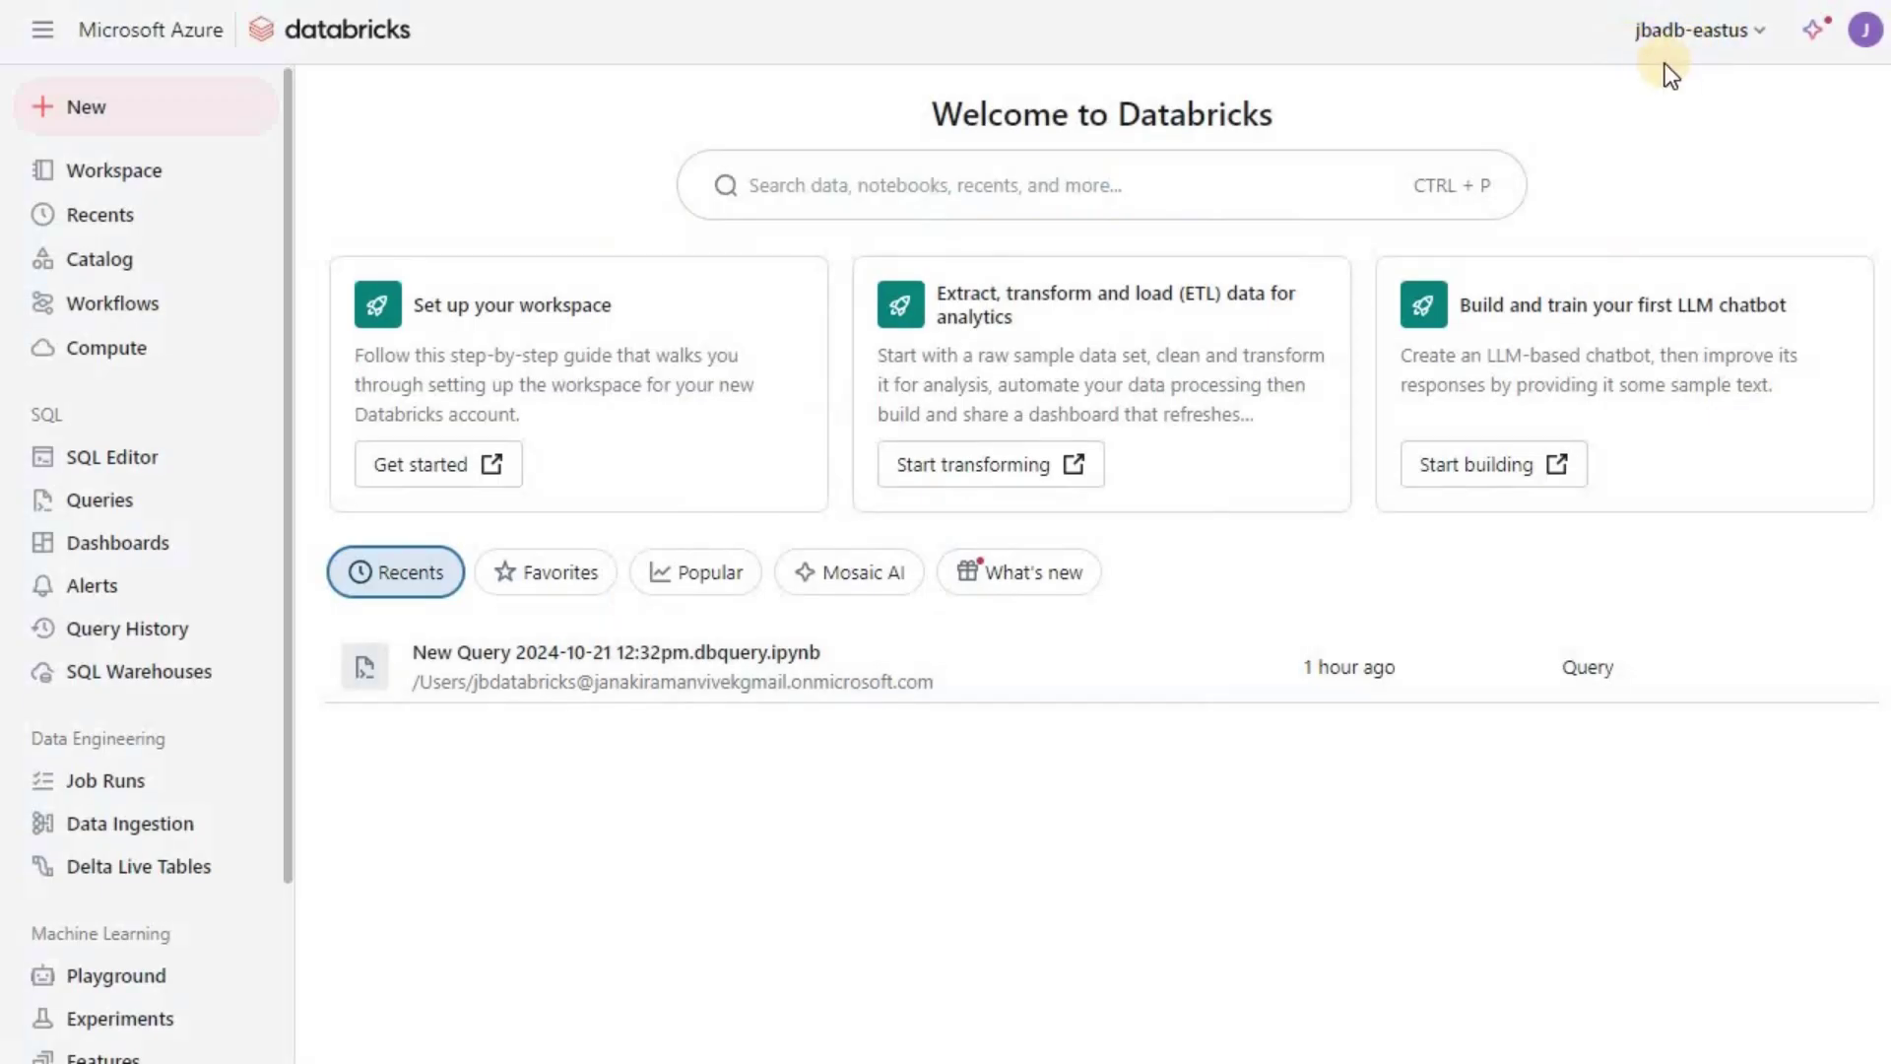
click(1759, 38)
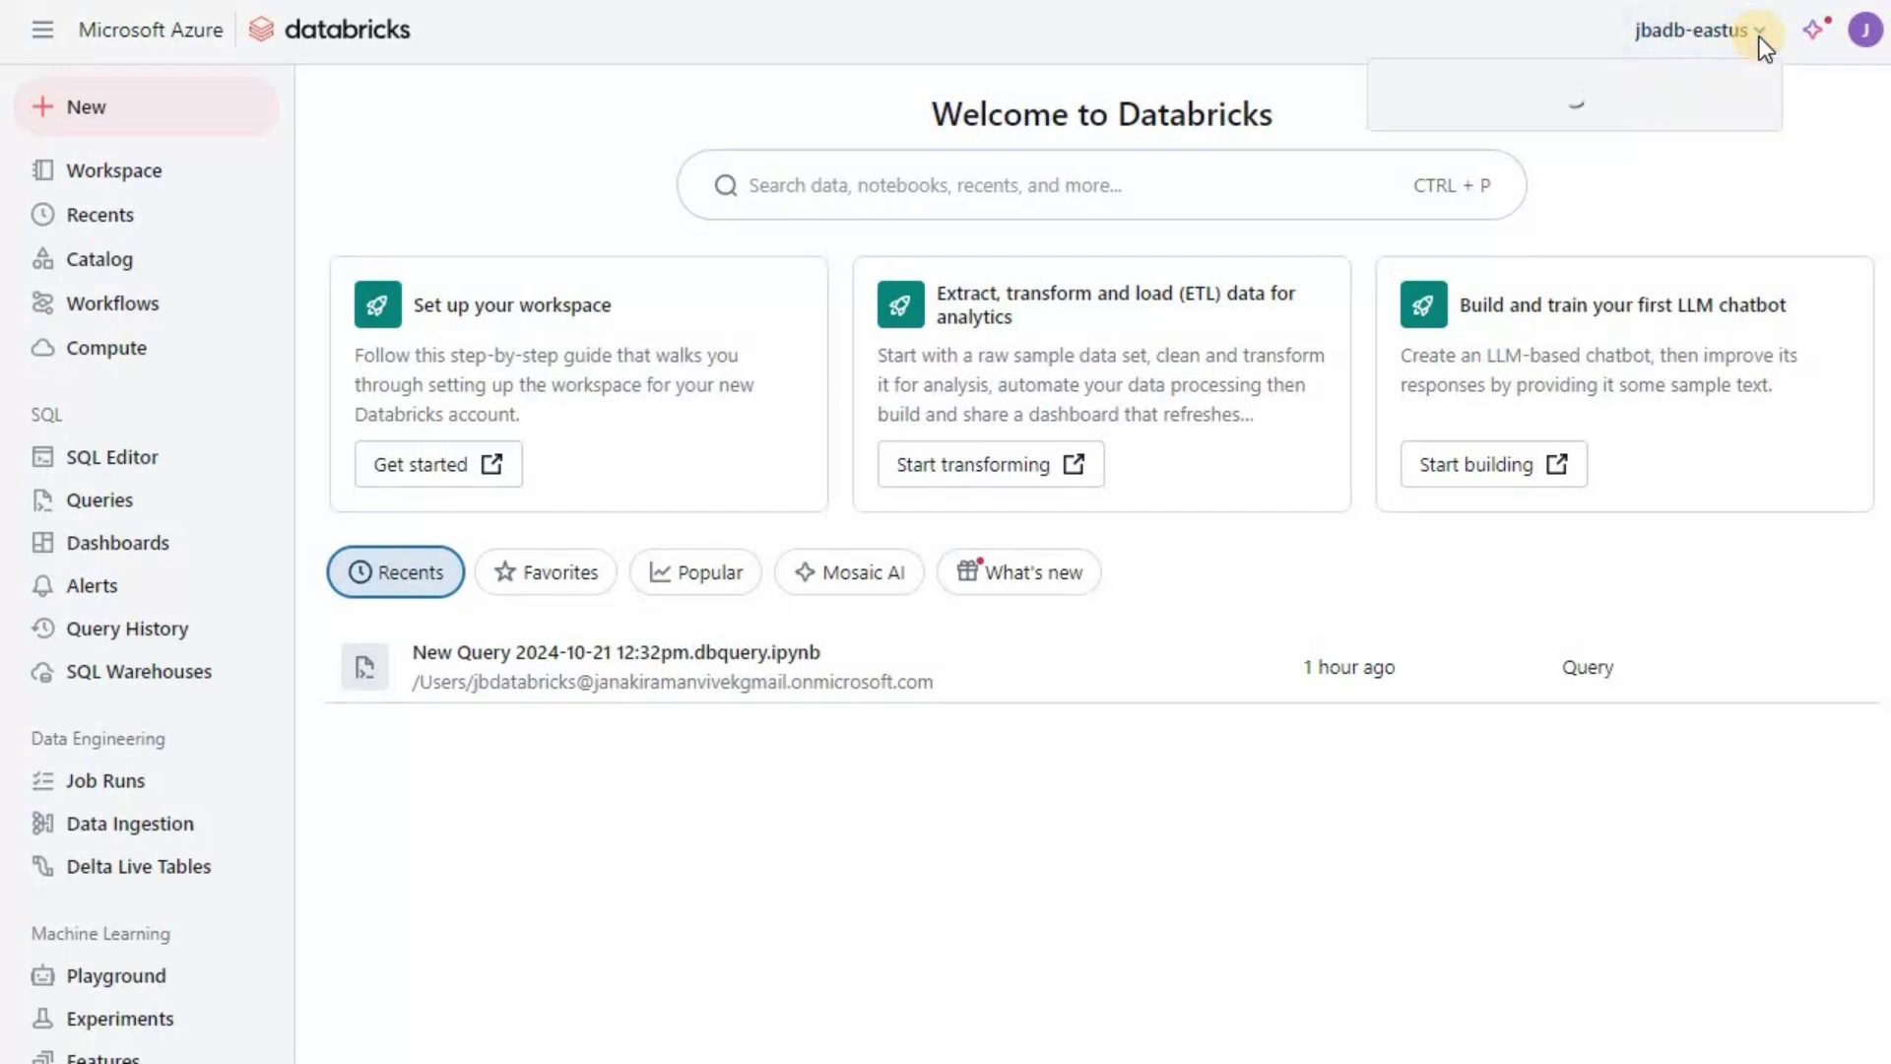
click(1497, 308)
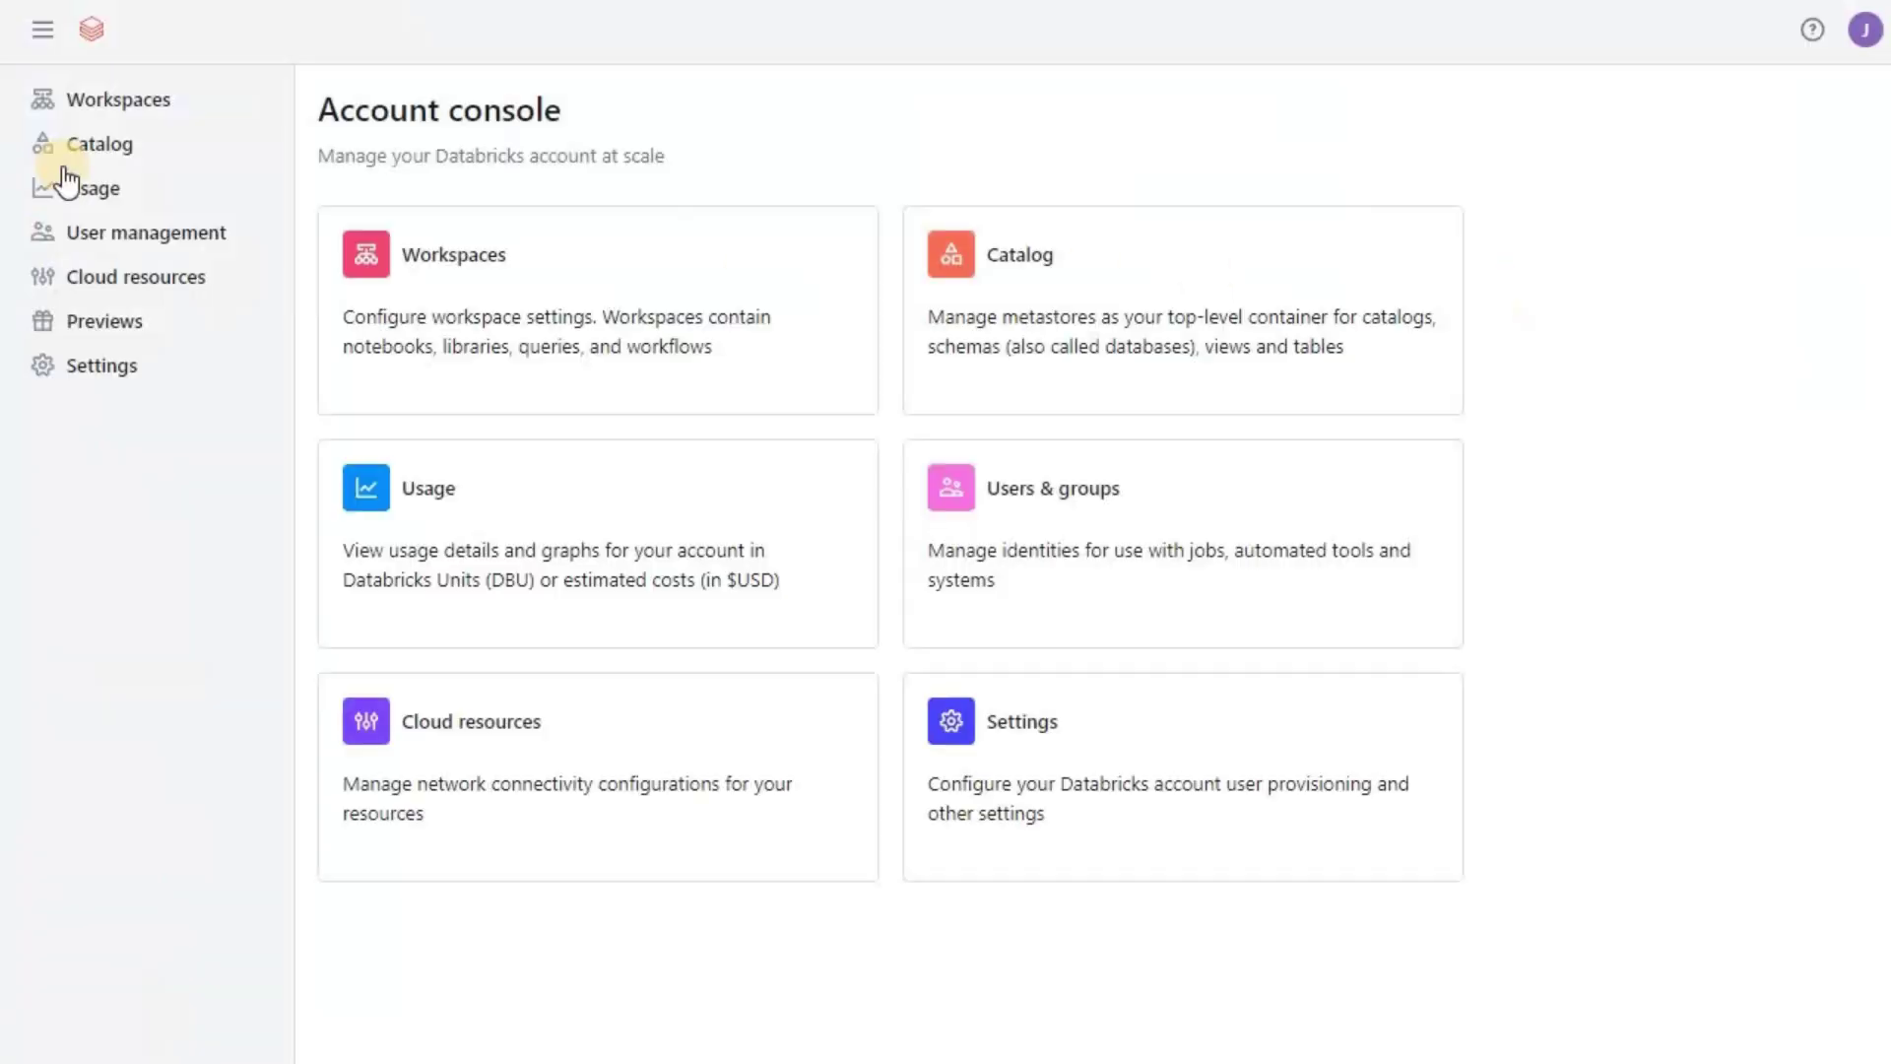
click(121, 141)
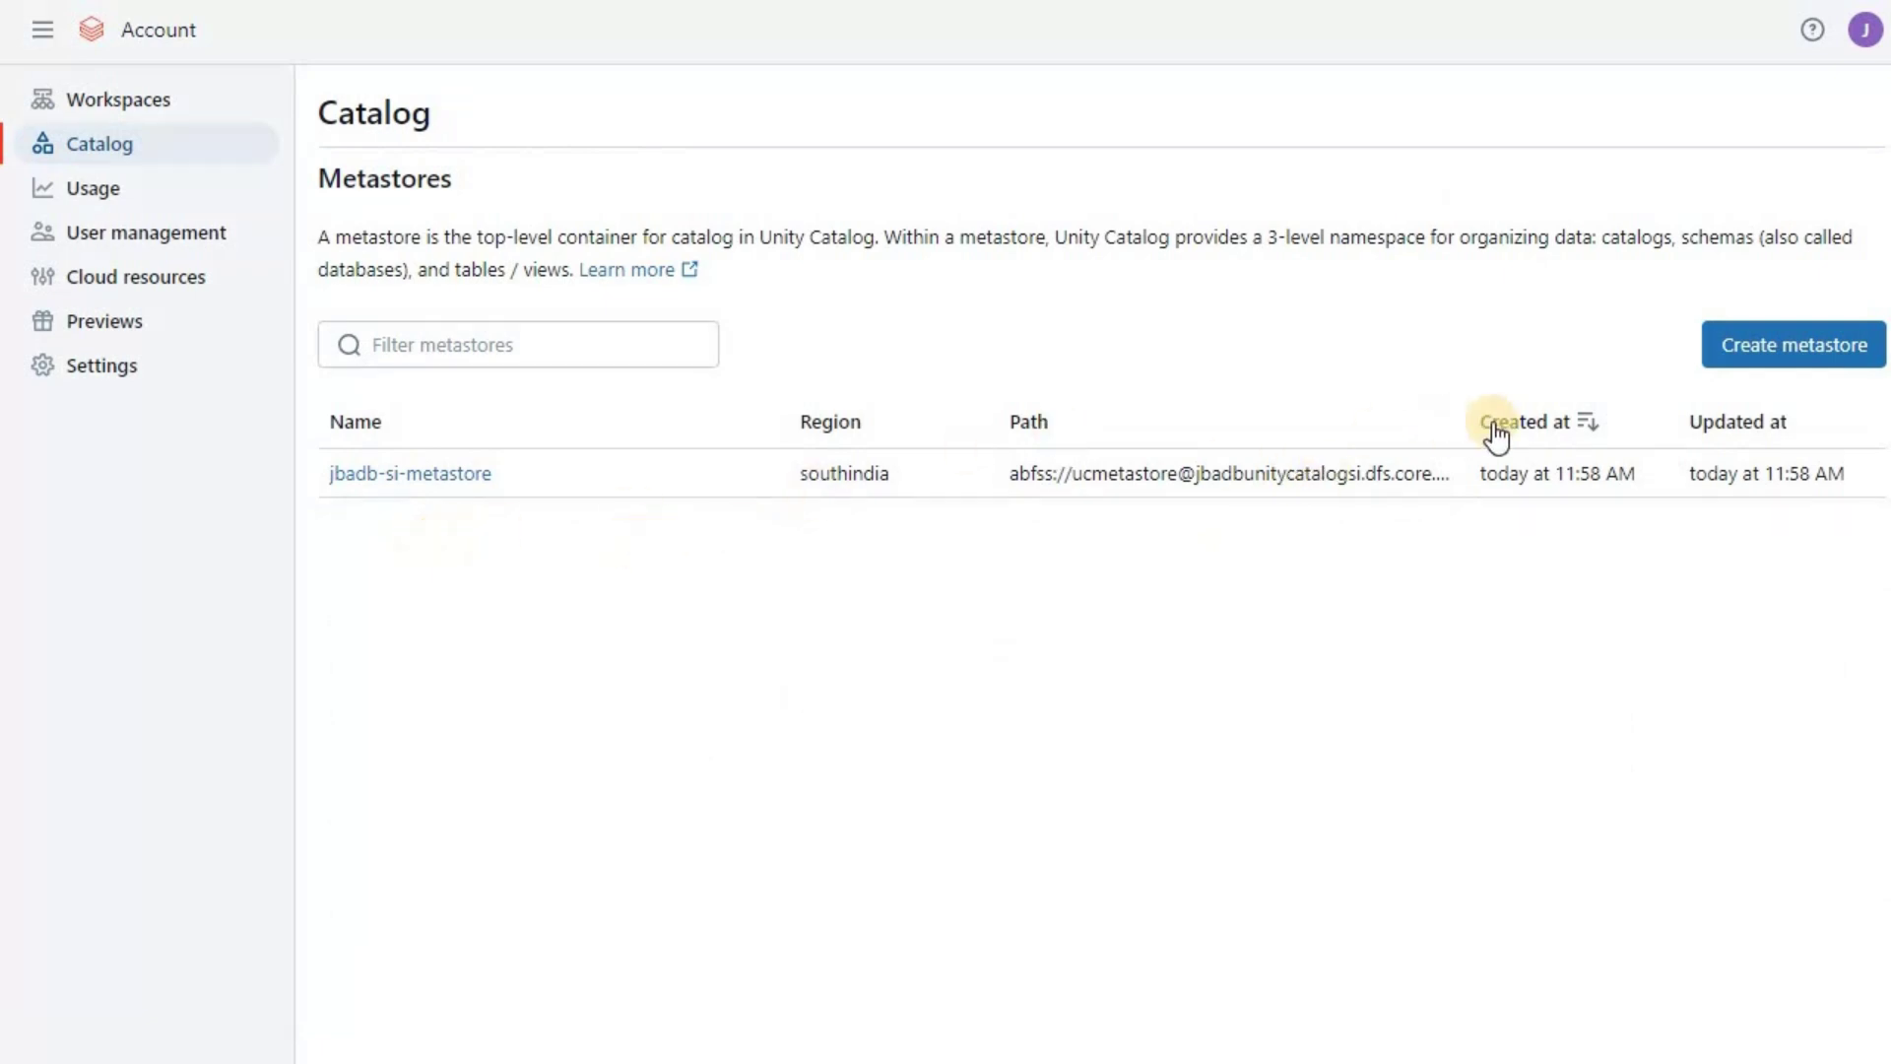
Start creating a new metastore and name it jbadb-eastus-metastore
click(1785, 349)
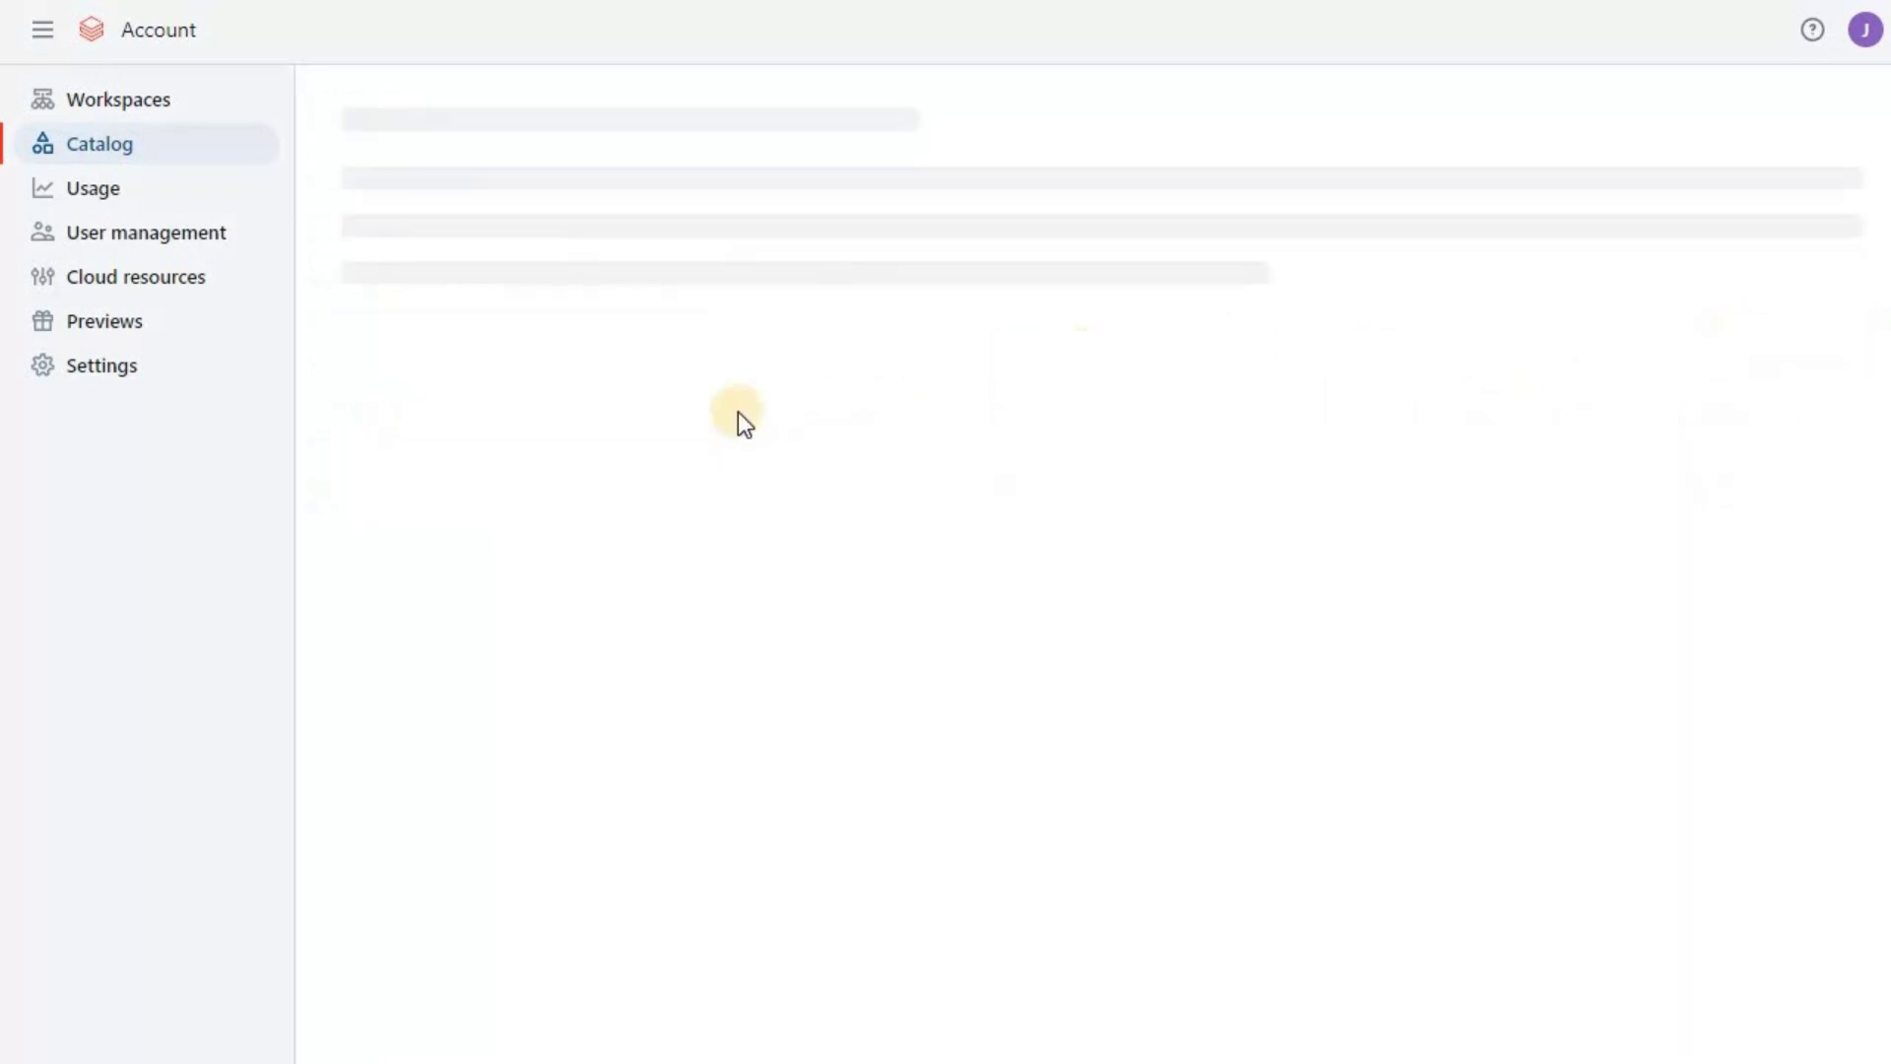
click(692, 377)
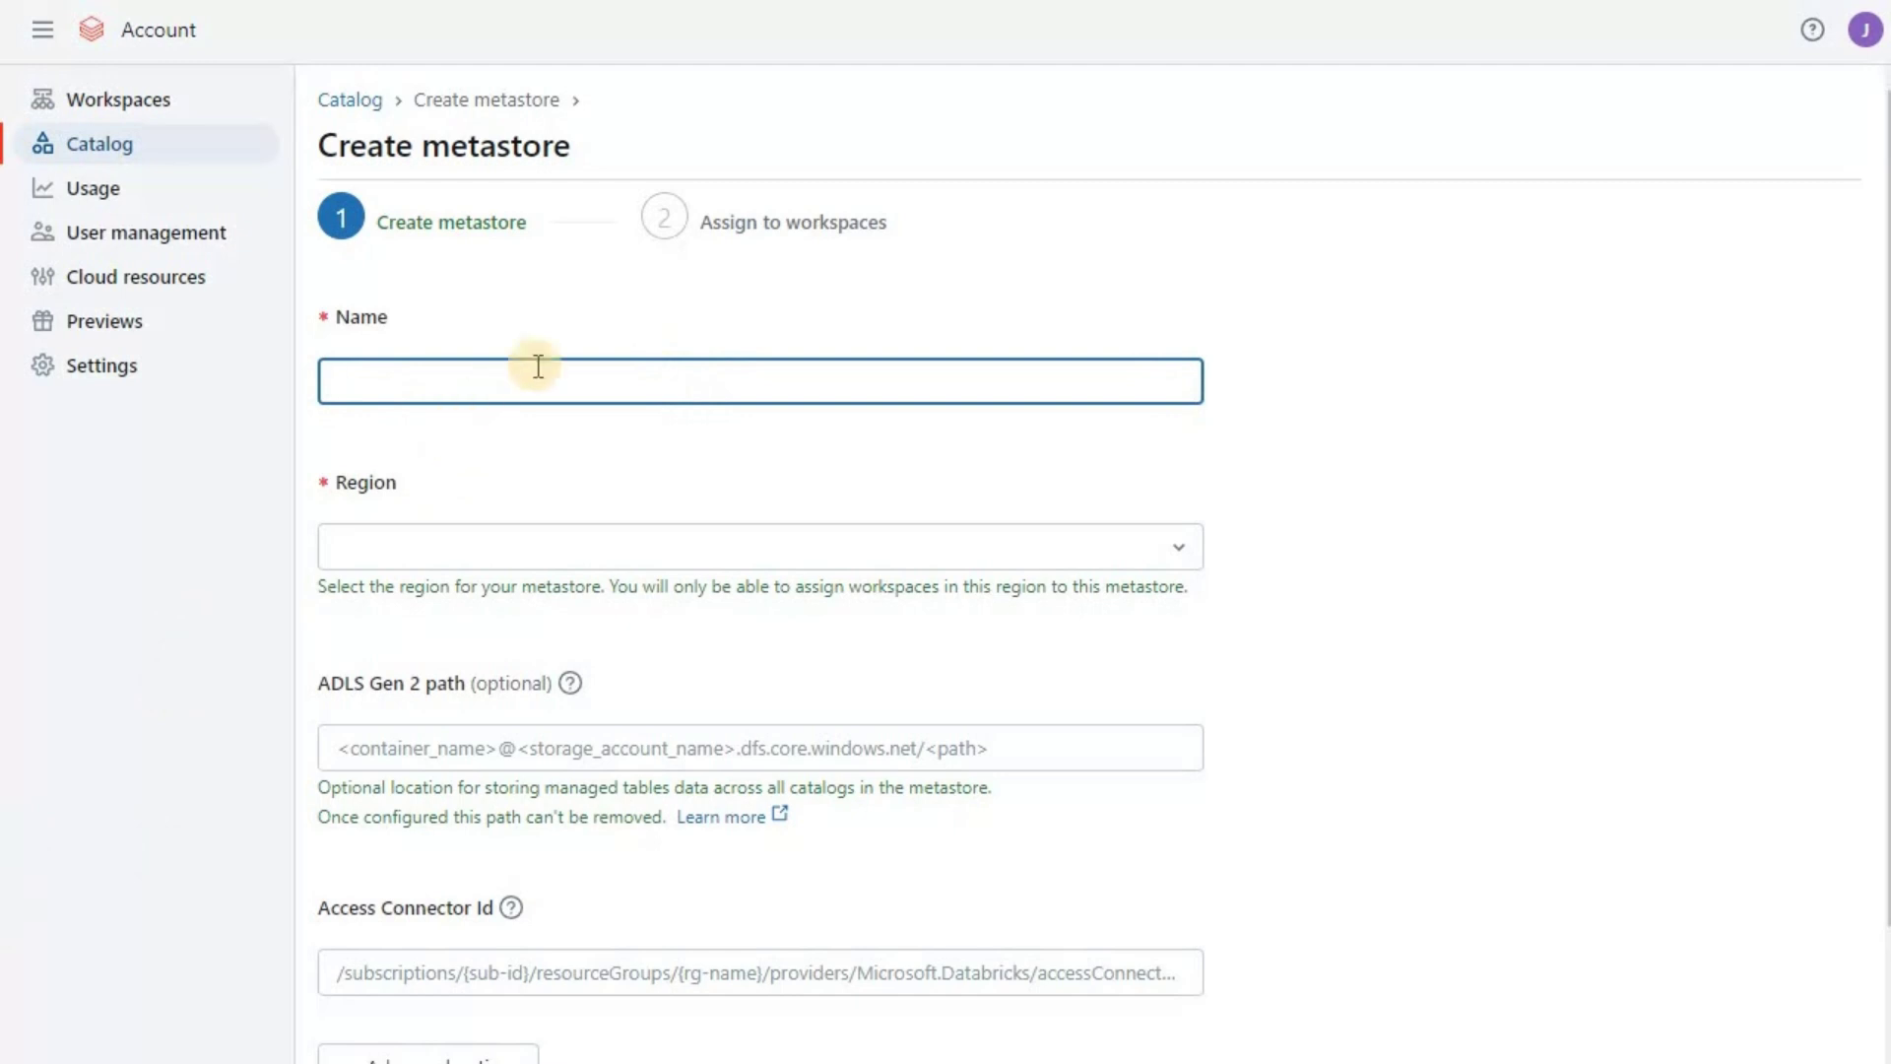
text(jbadb-eastus-metastore)
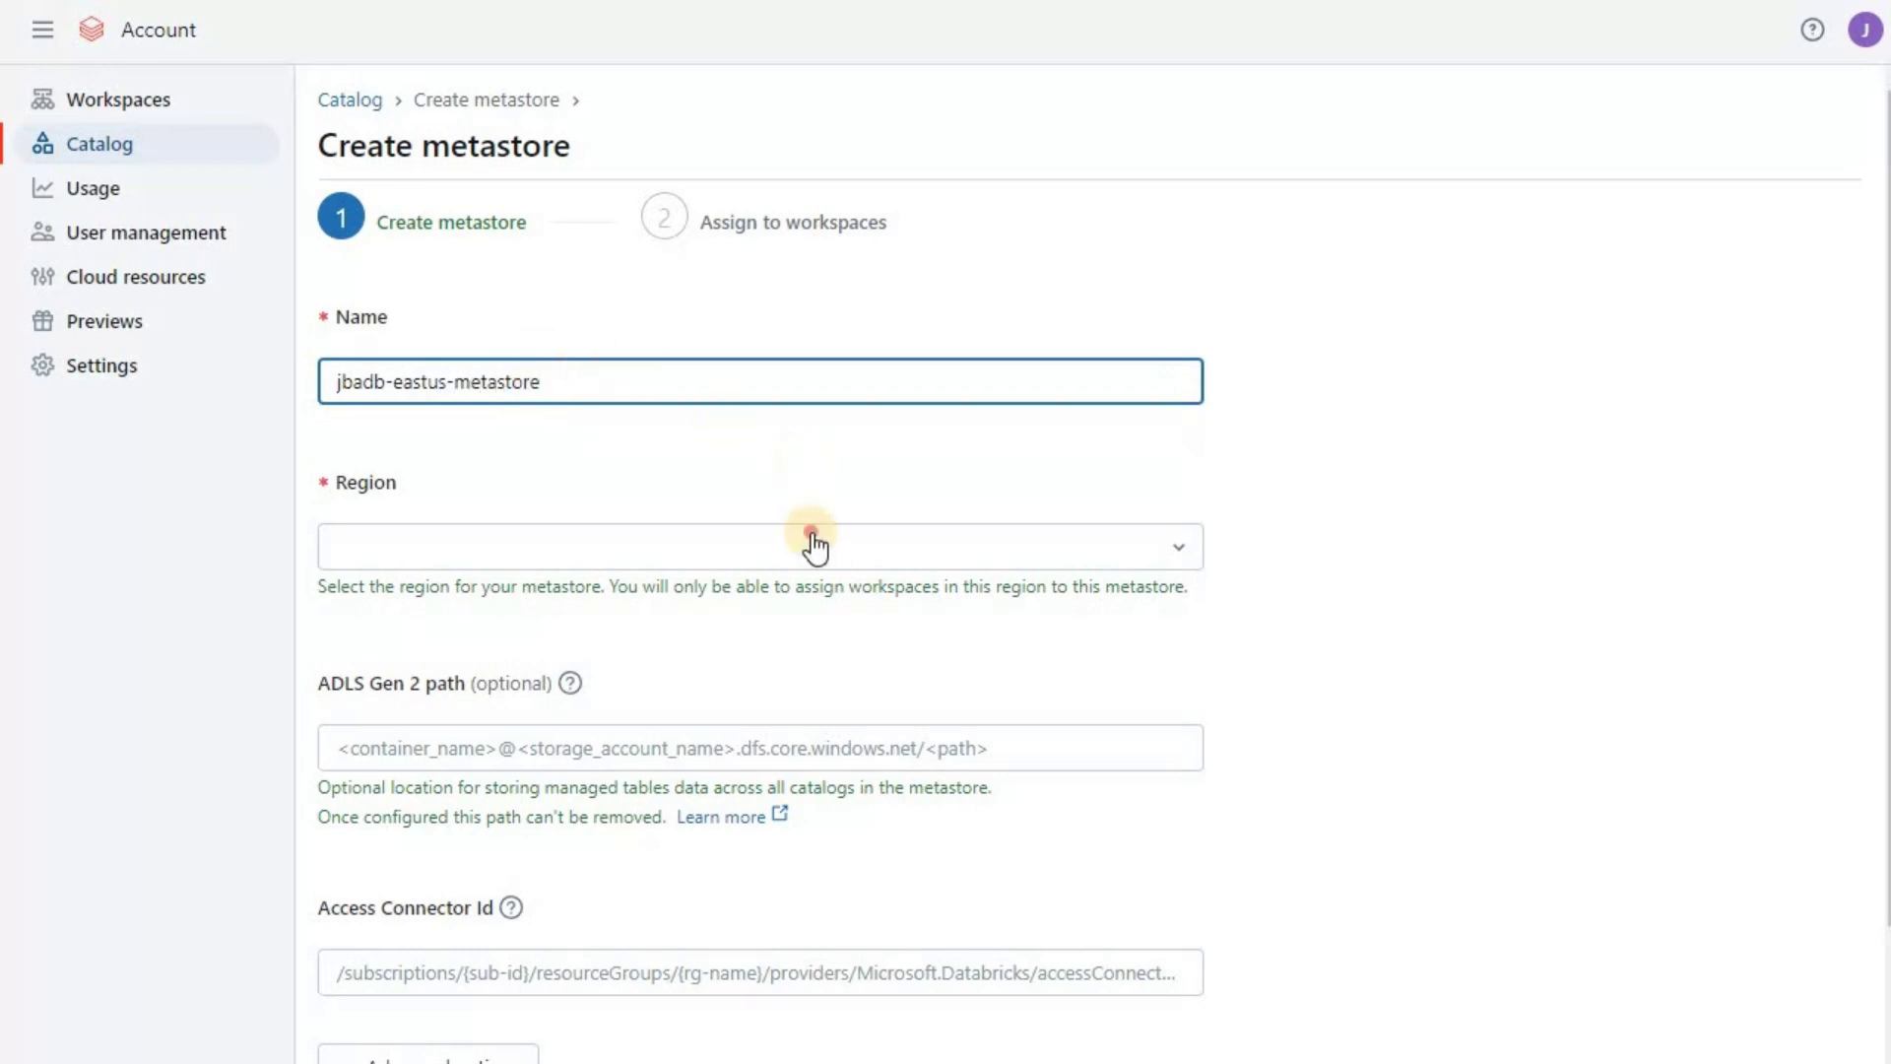
Set the new metastore's region to eastus
click(814, 545)
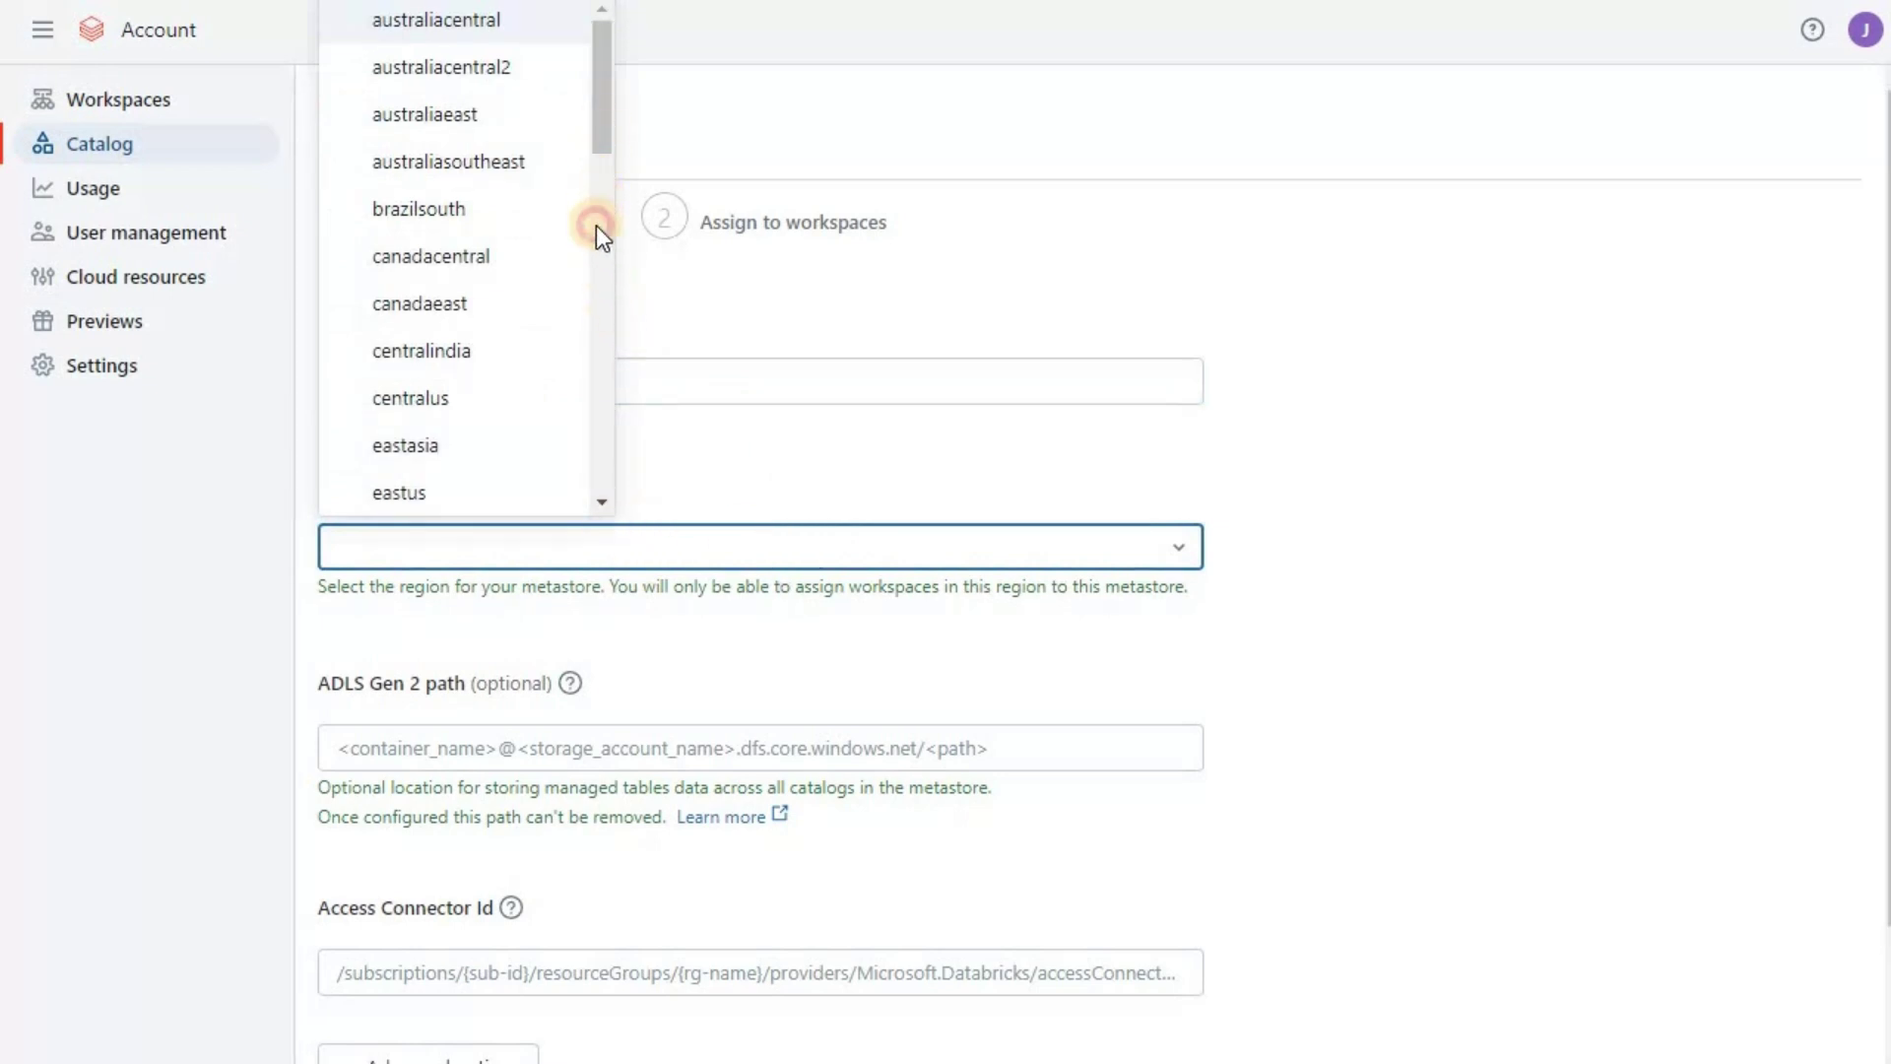
scroll(593, 354, down, 3)
scroll(594, 377, down, 5)
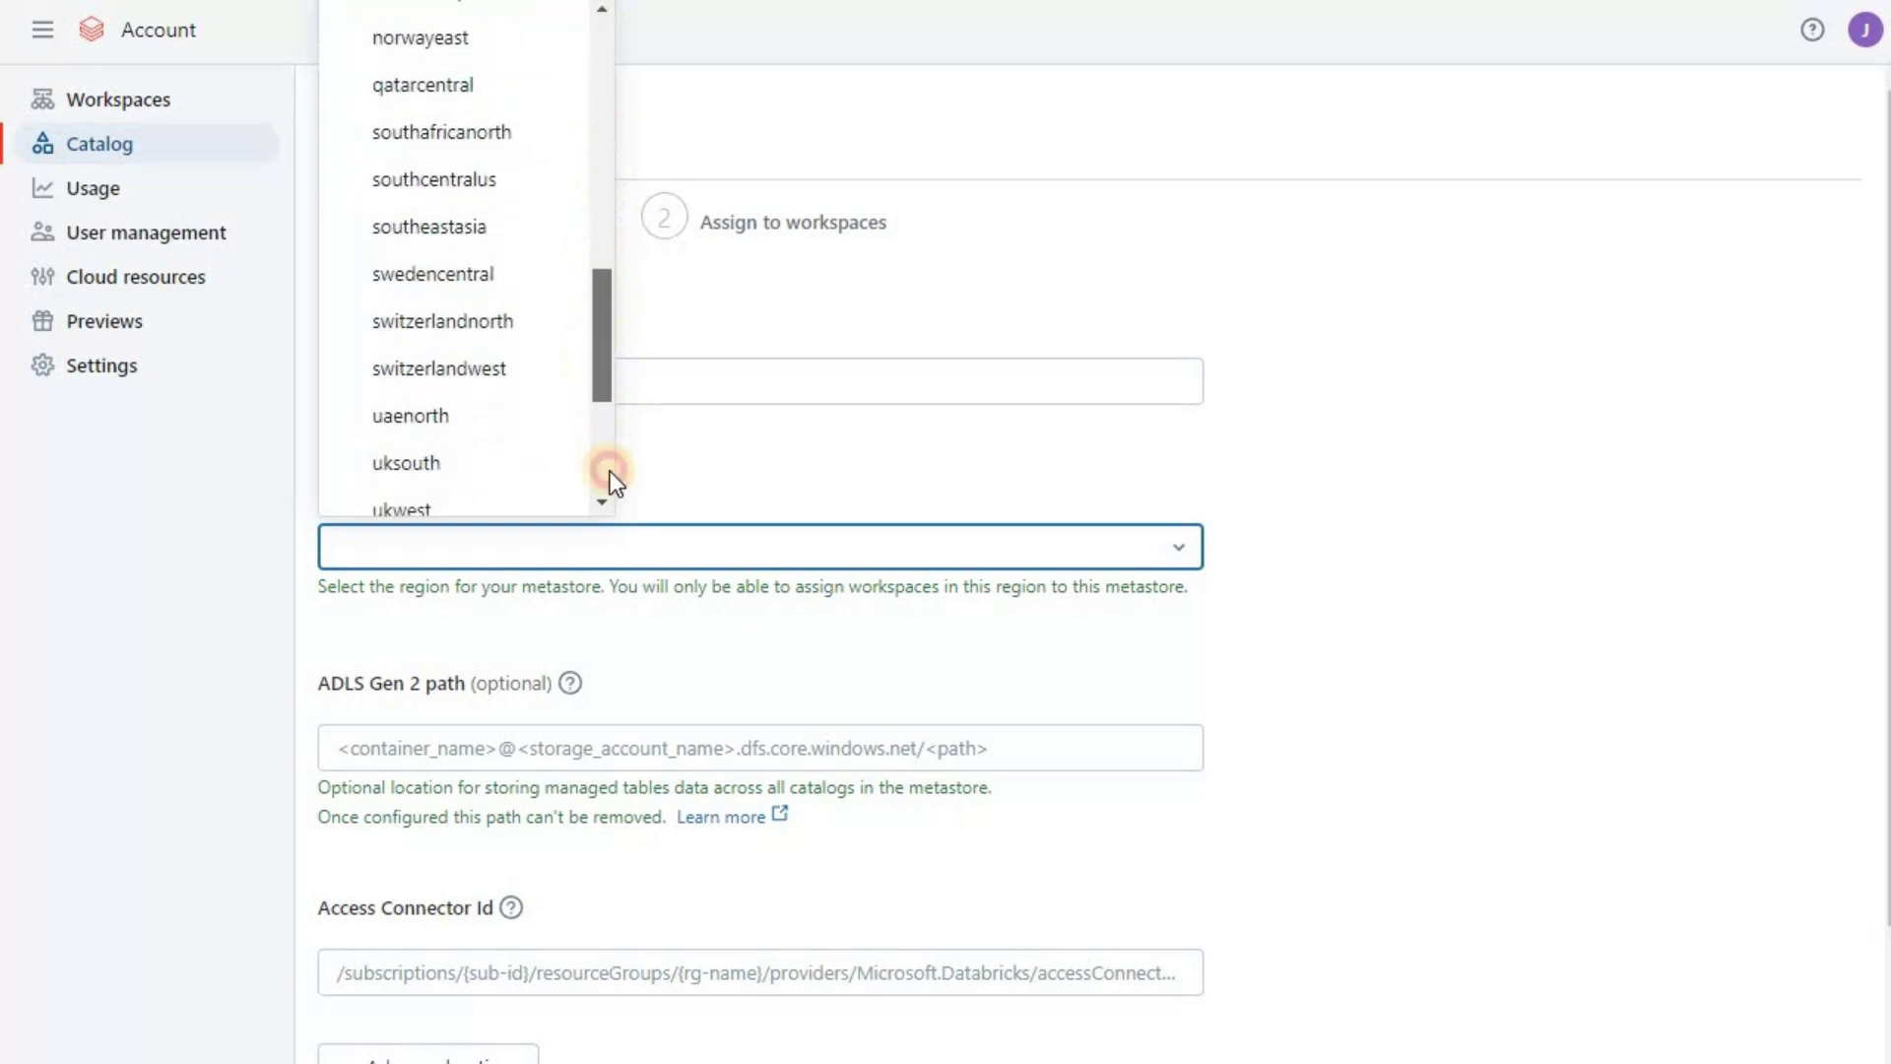
scroll(610, 477, down, 1)
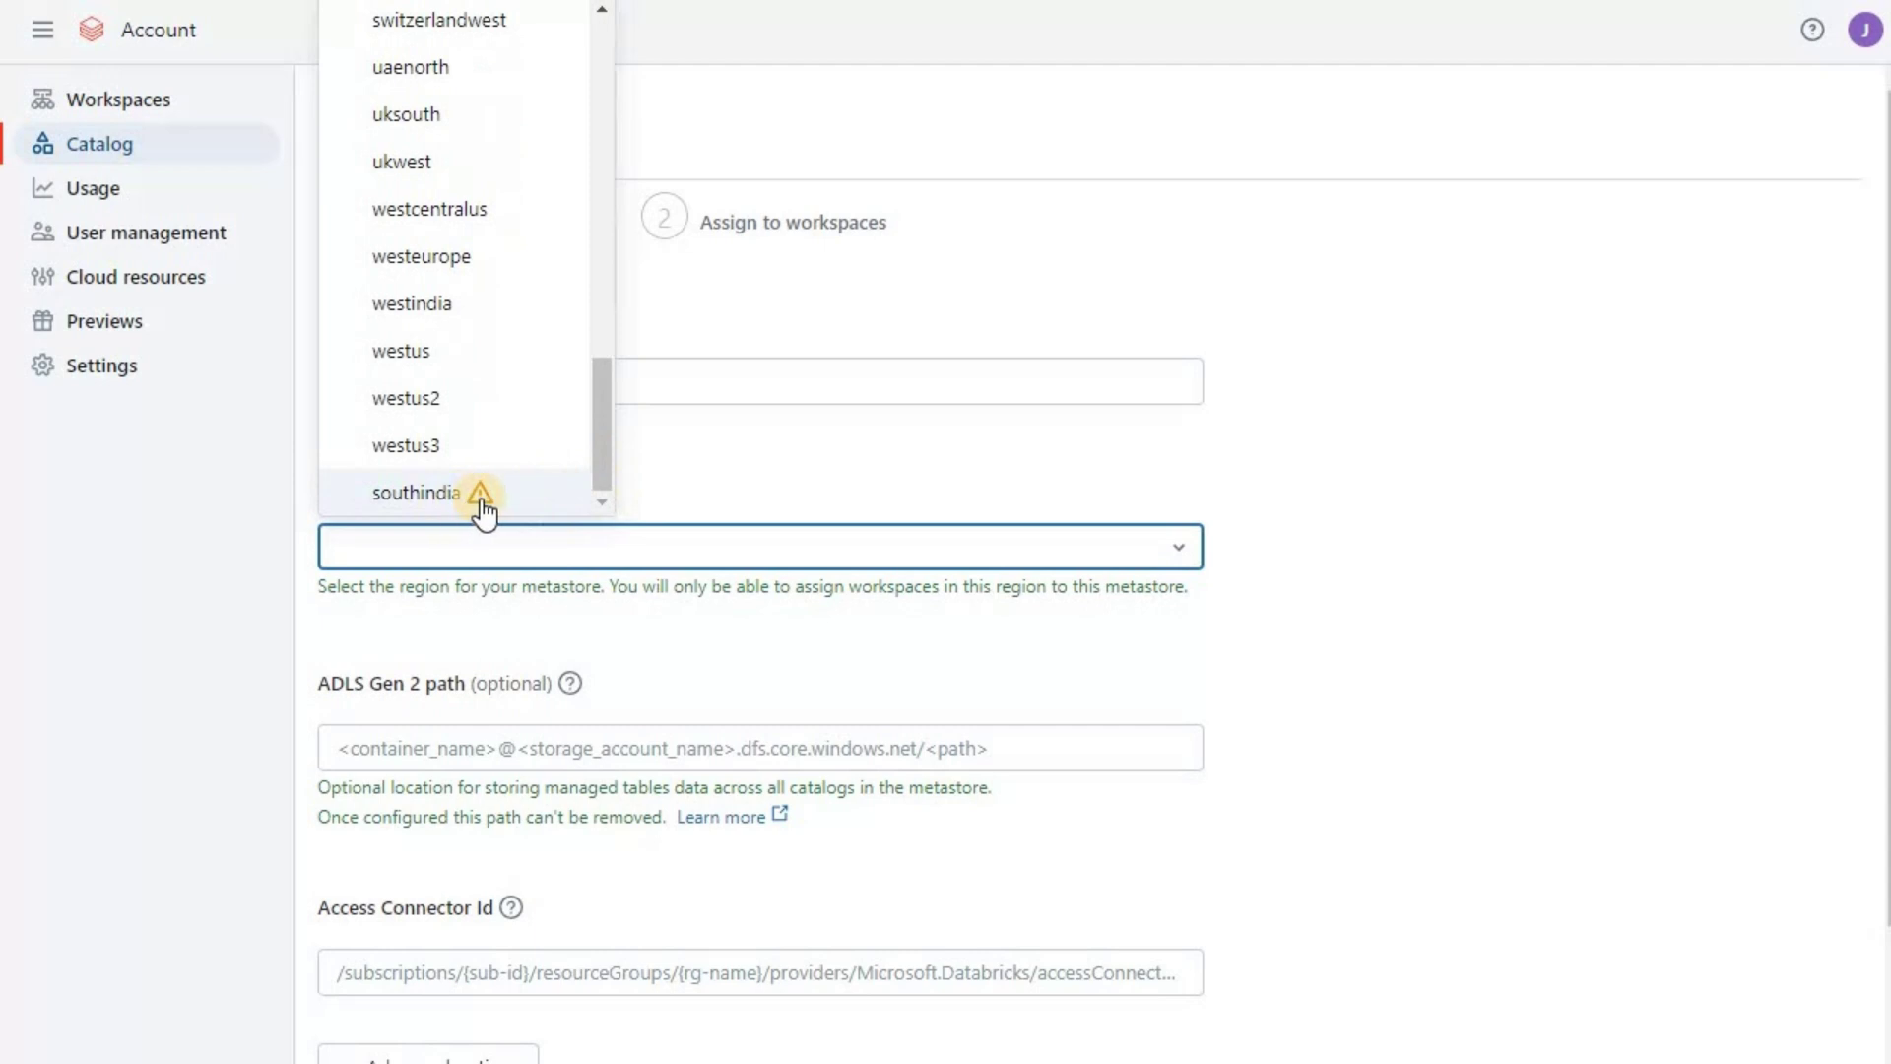
mouse_move(483, 510)
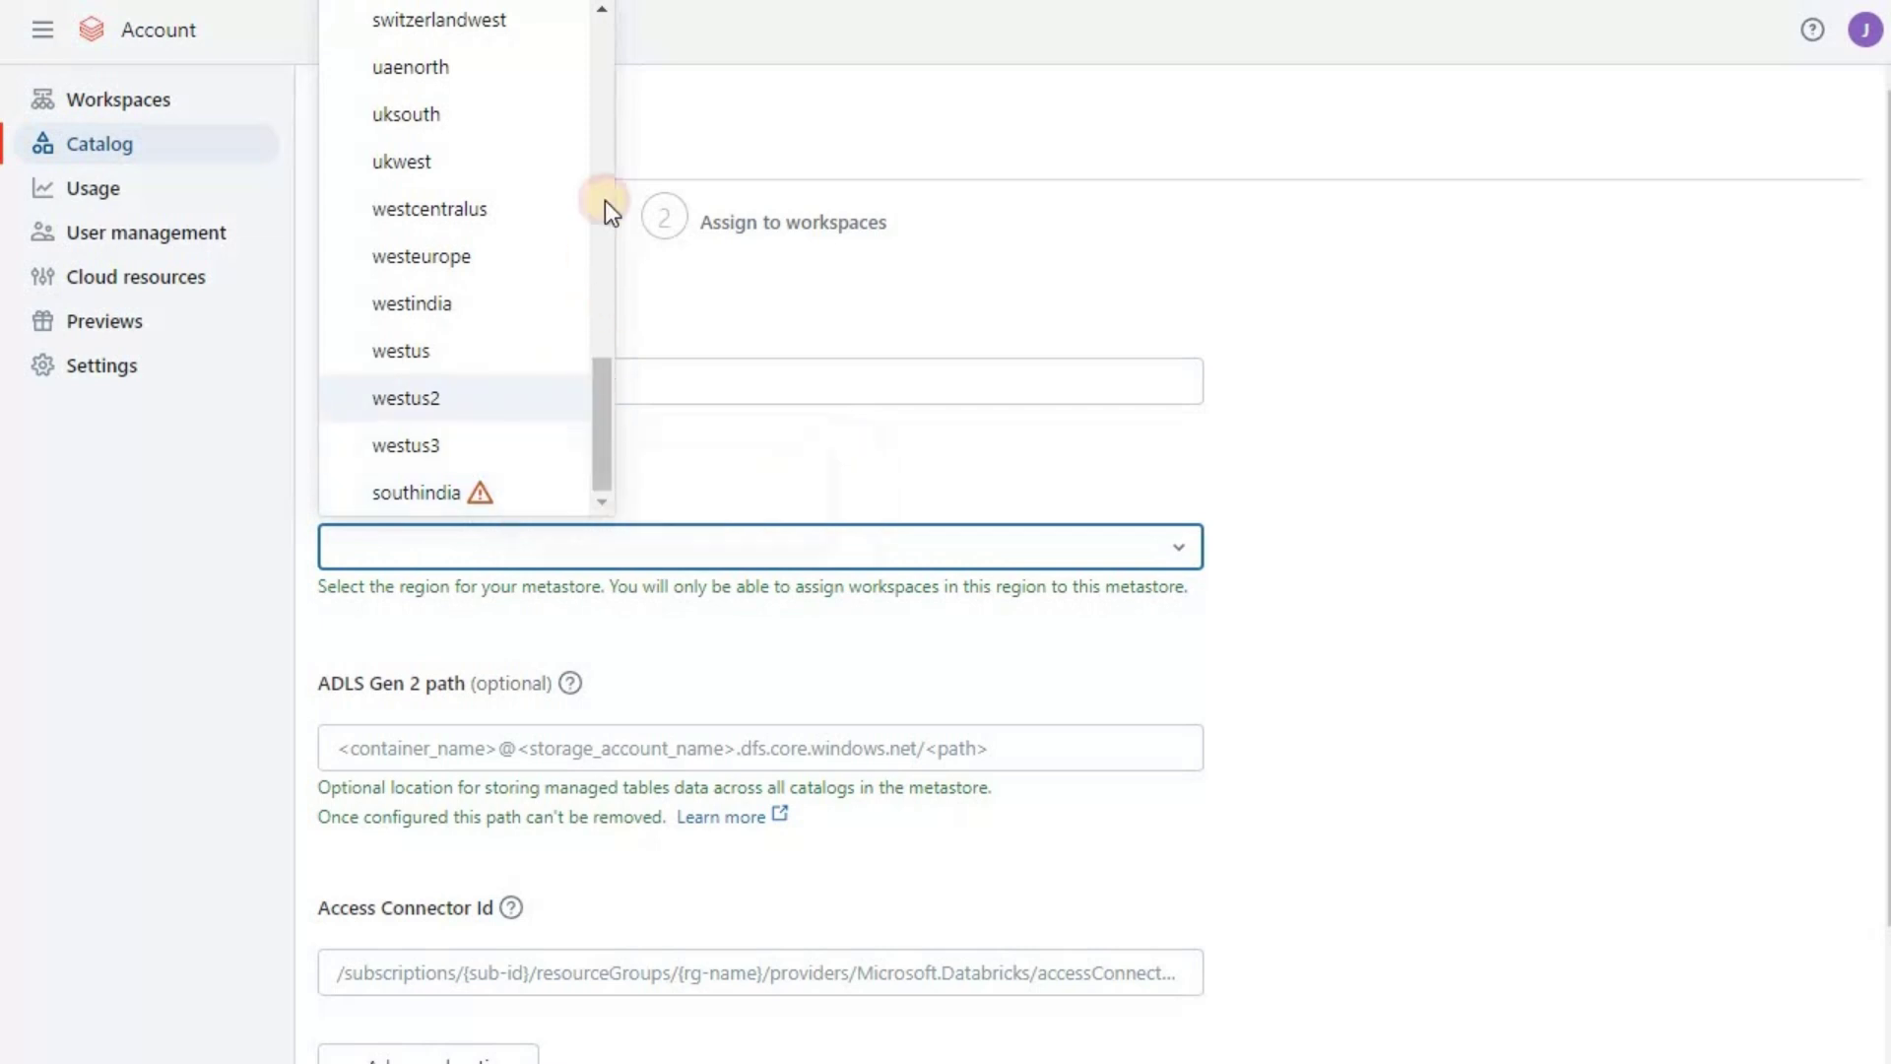
drag(602, 414, 620, 12)
click(456, 498)
click(583, 493)
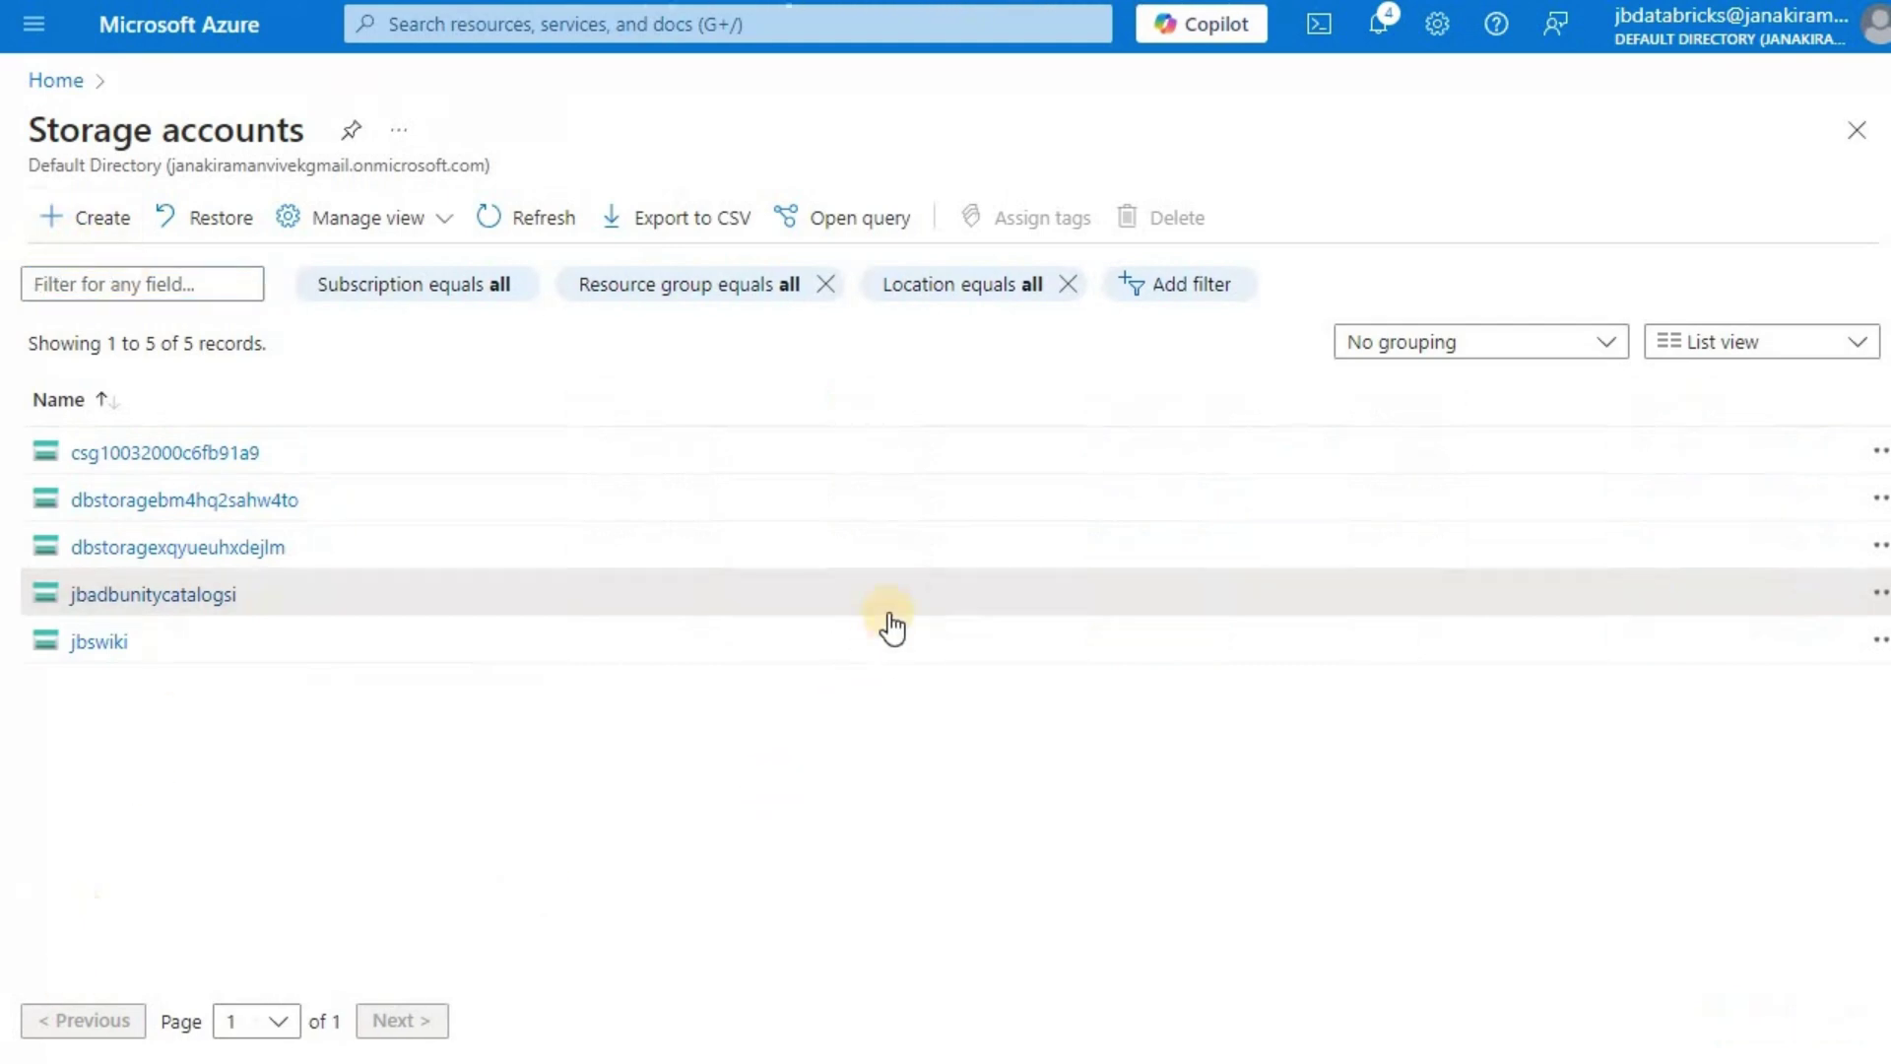
In the Azure portal, assign the new storage account to resource group JBdatabricks and enter the name ucmetastore-eastus
click(1108, 628)
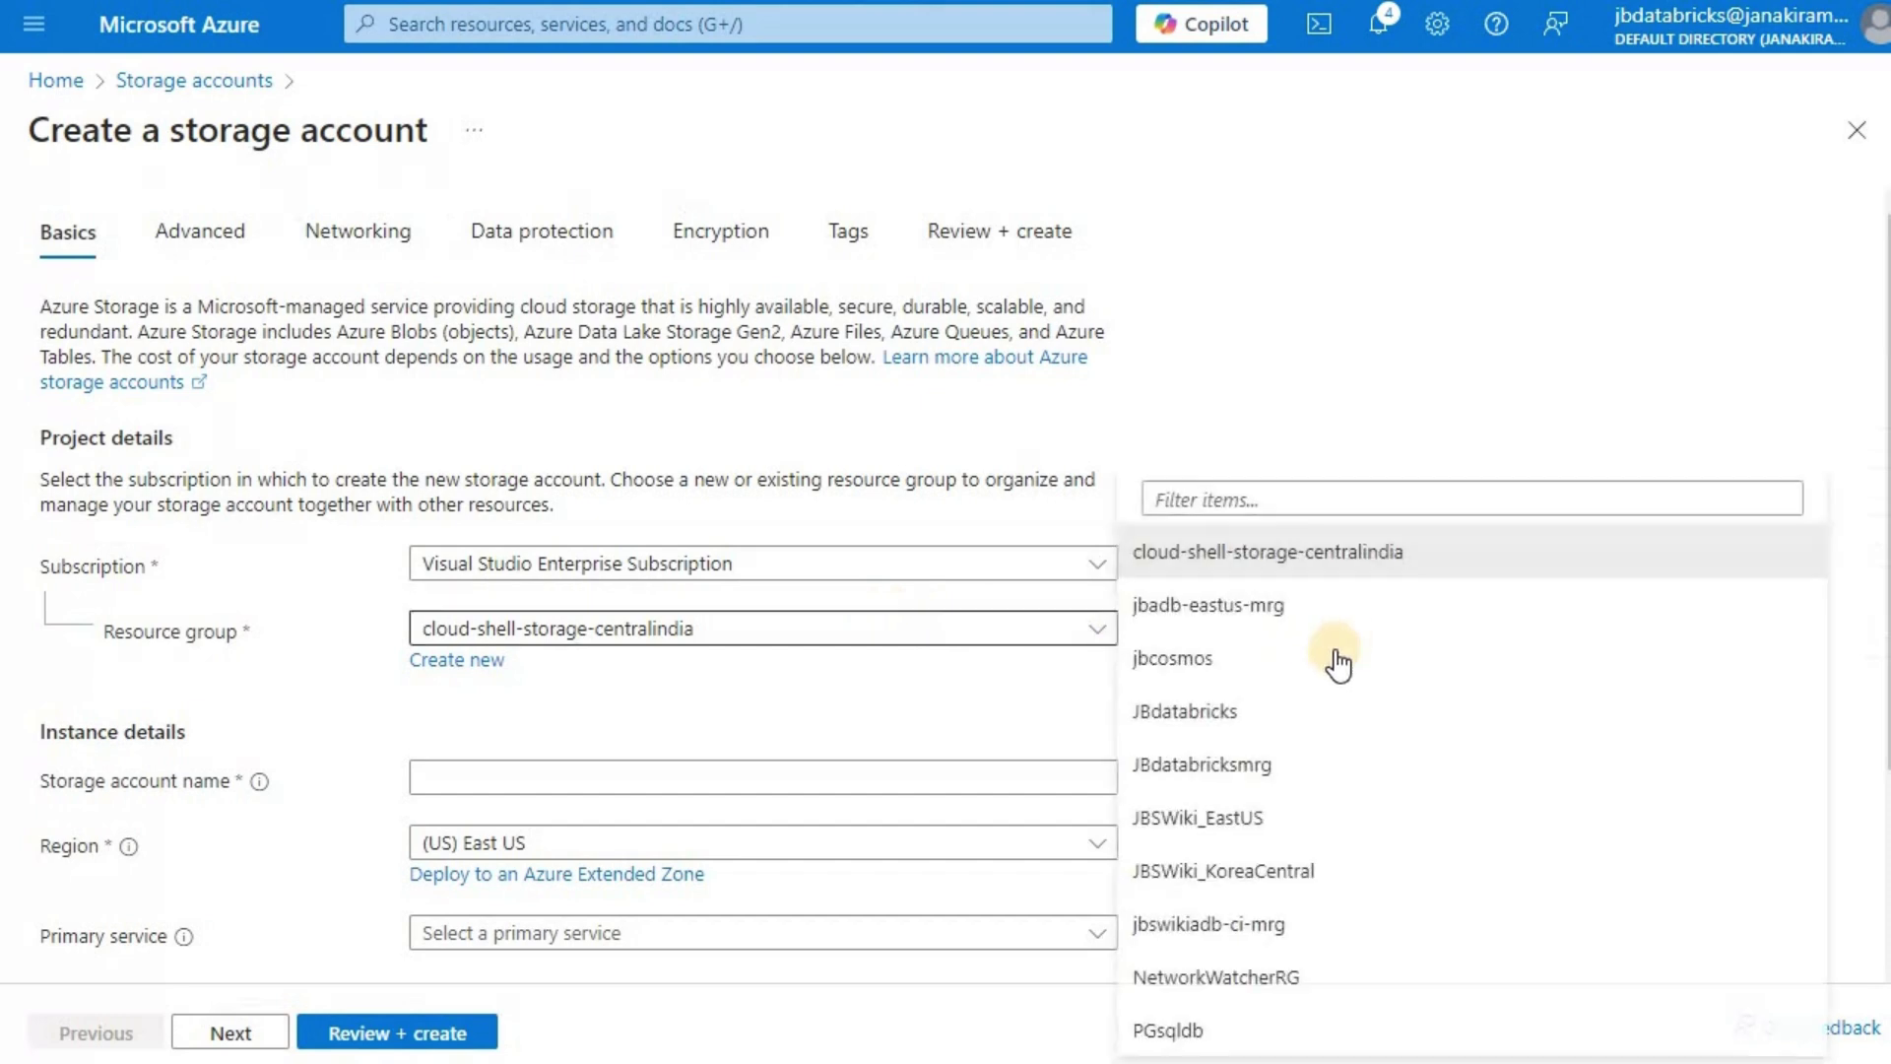
click(1284, 705)
click(502, 775)
click(502, 775)
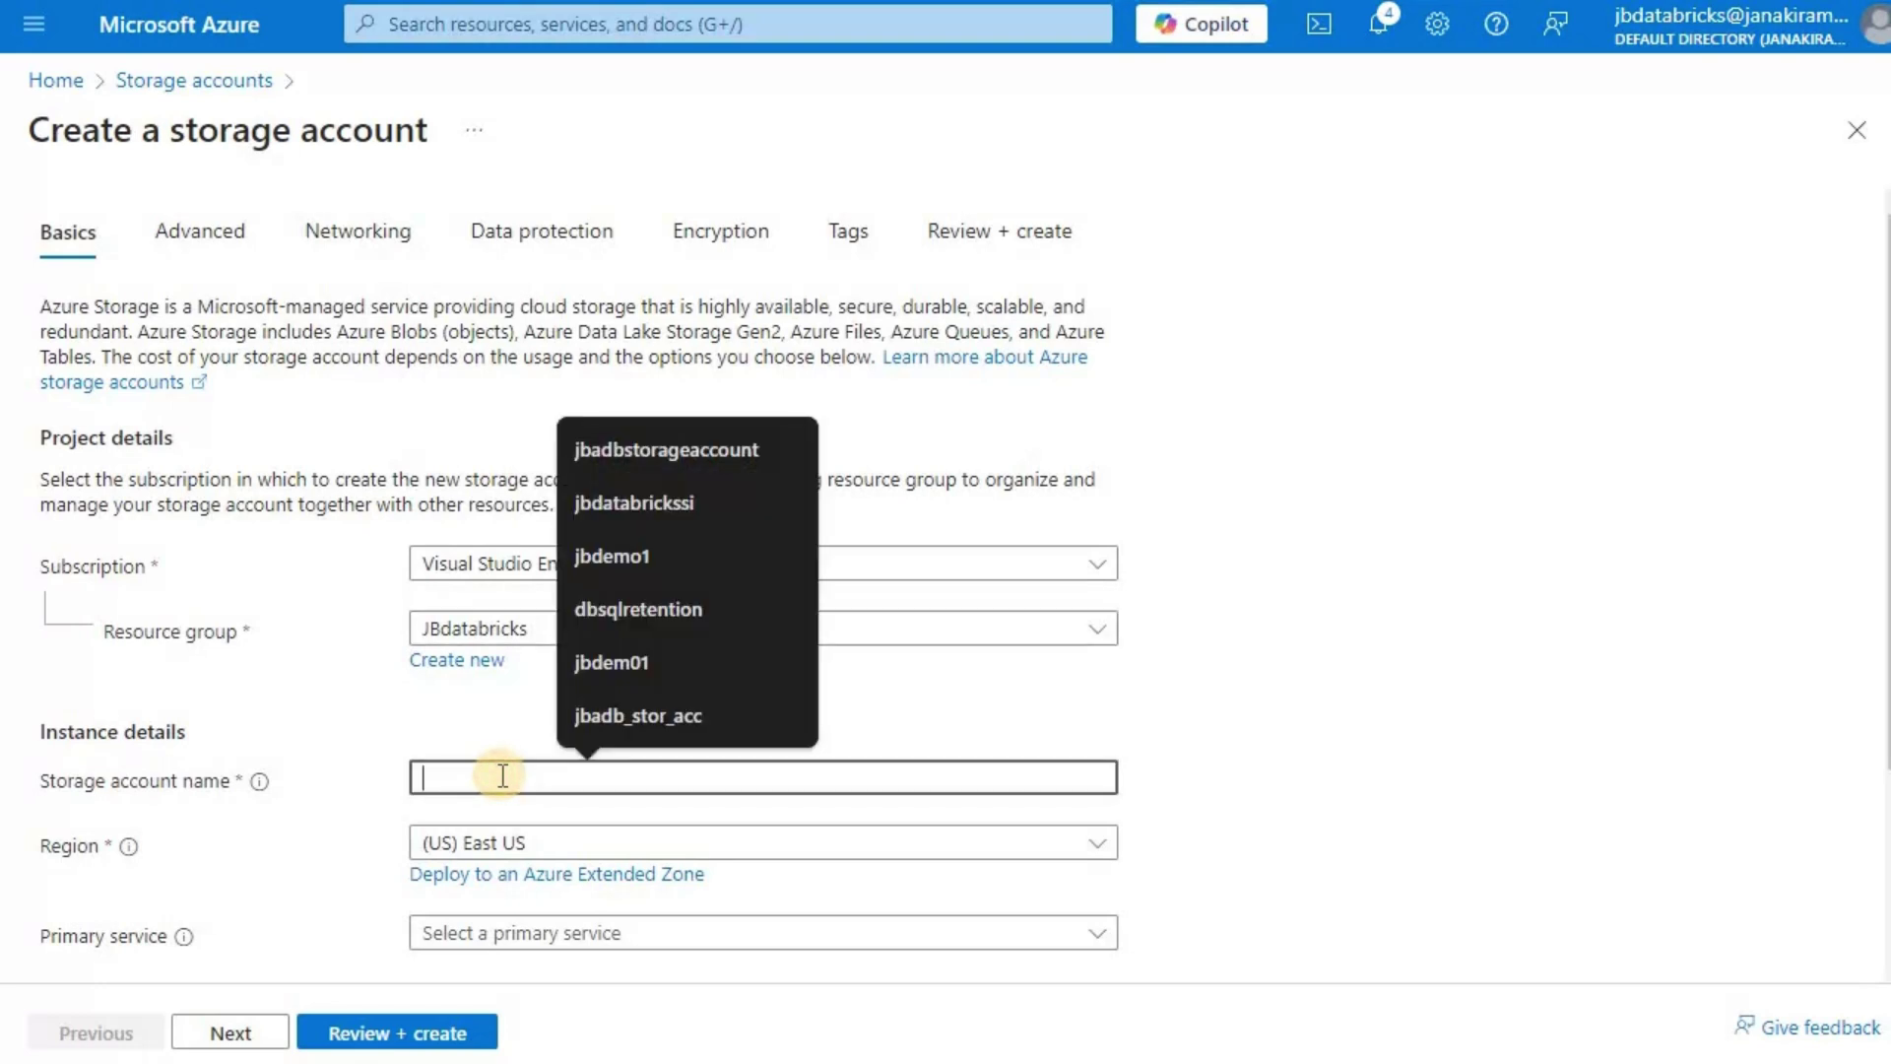
text(ucmetastore-es)
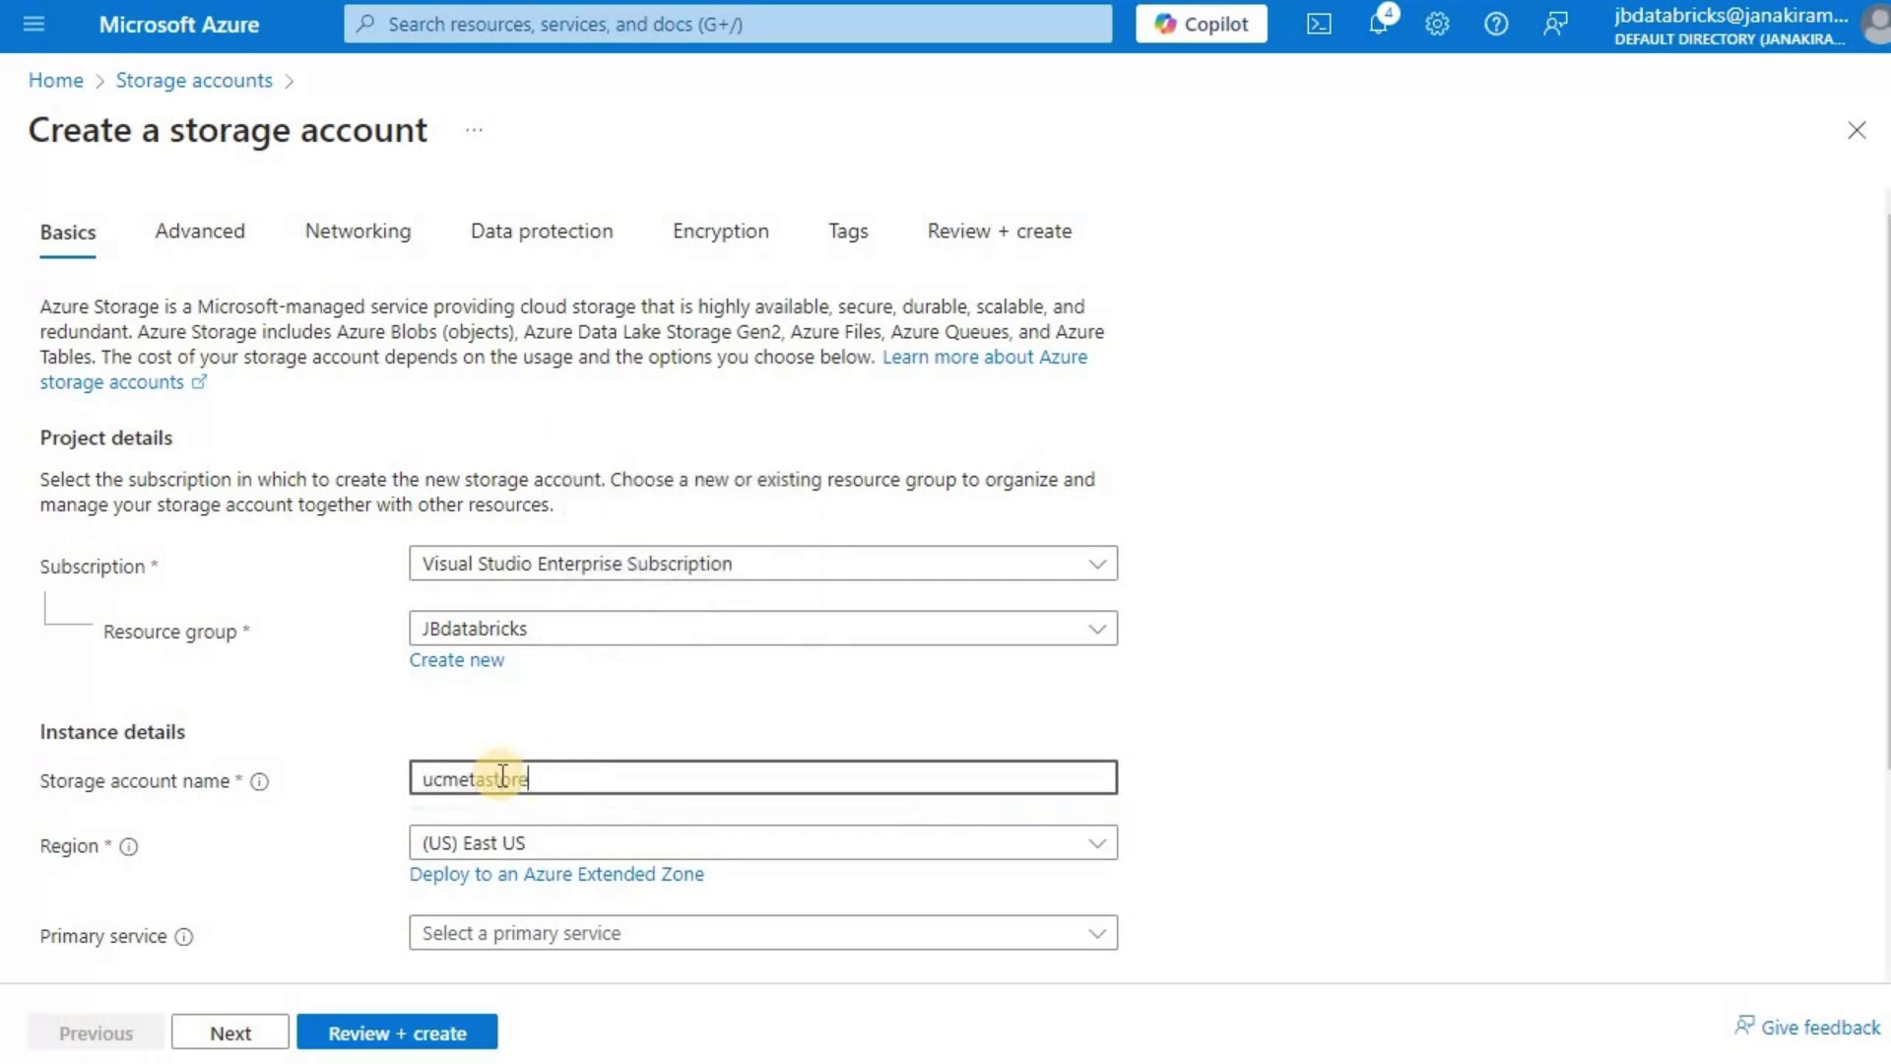
key(BackSpace)
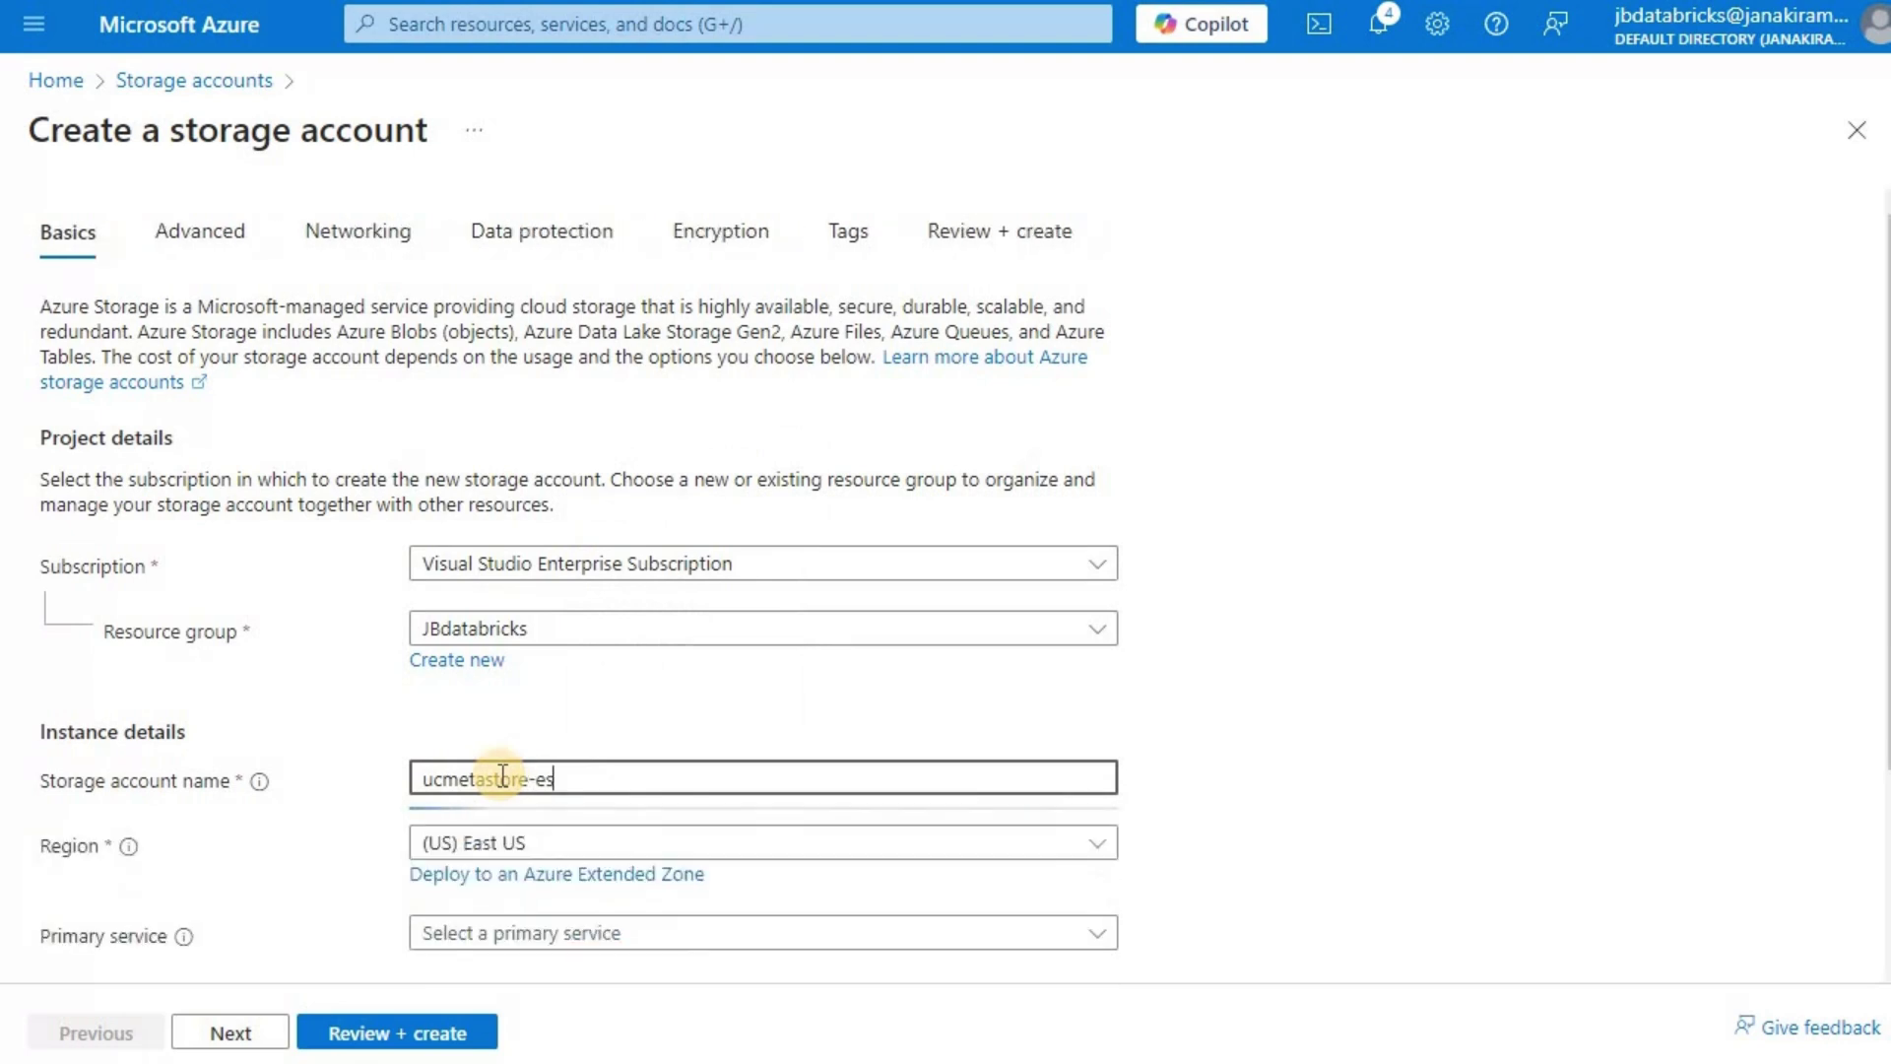
text(astus)
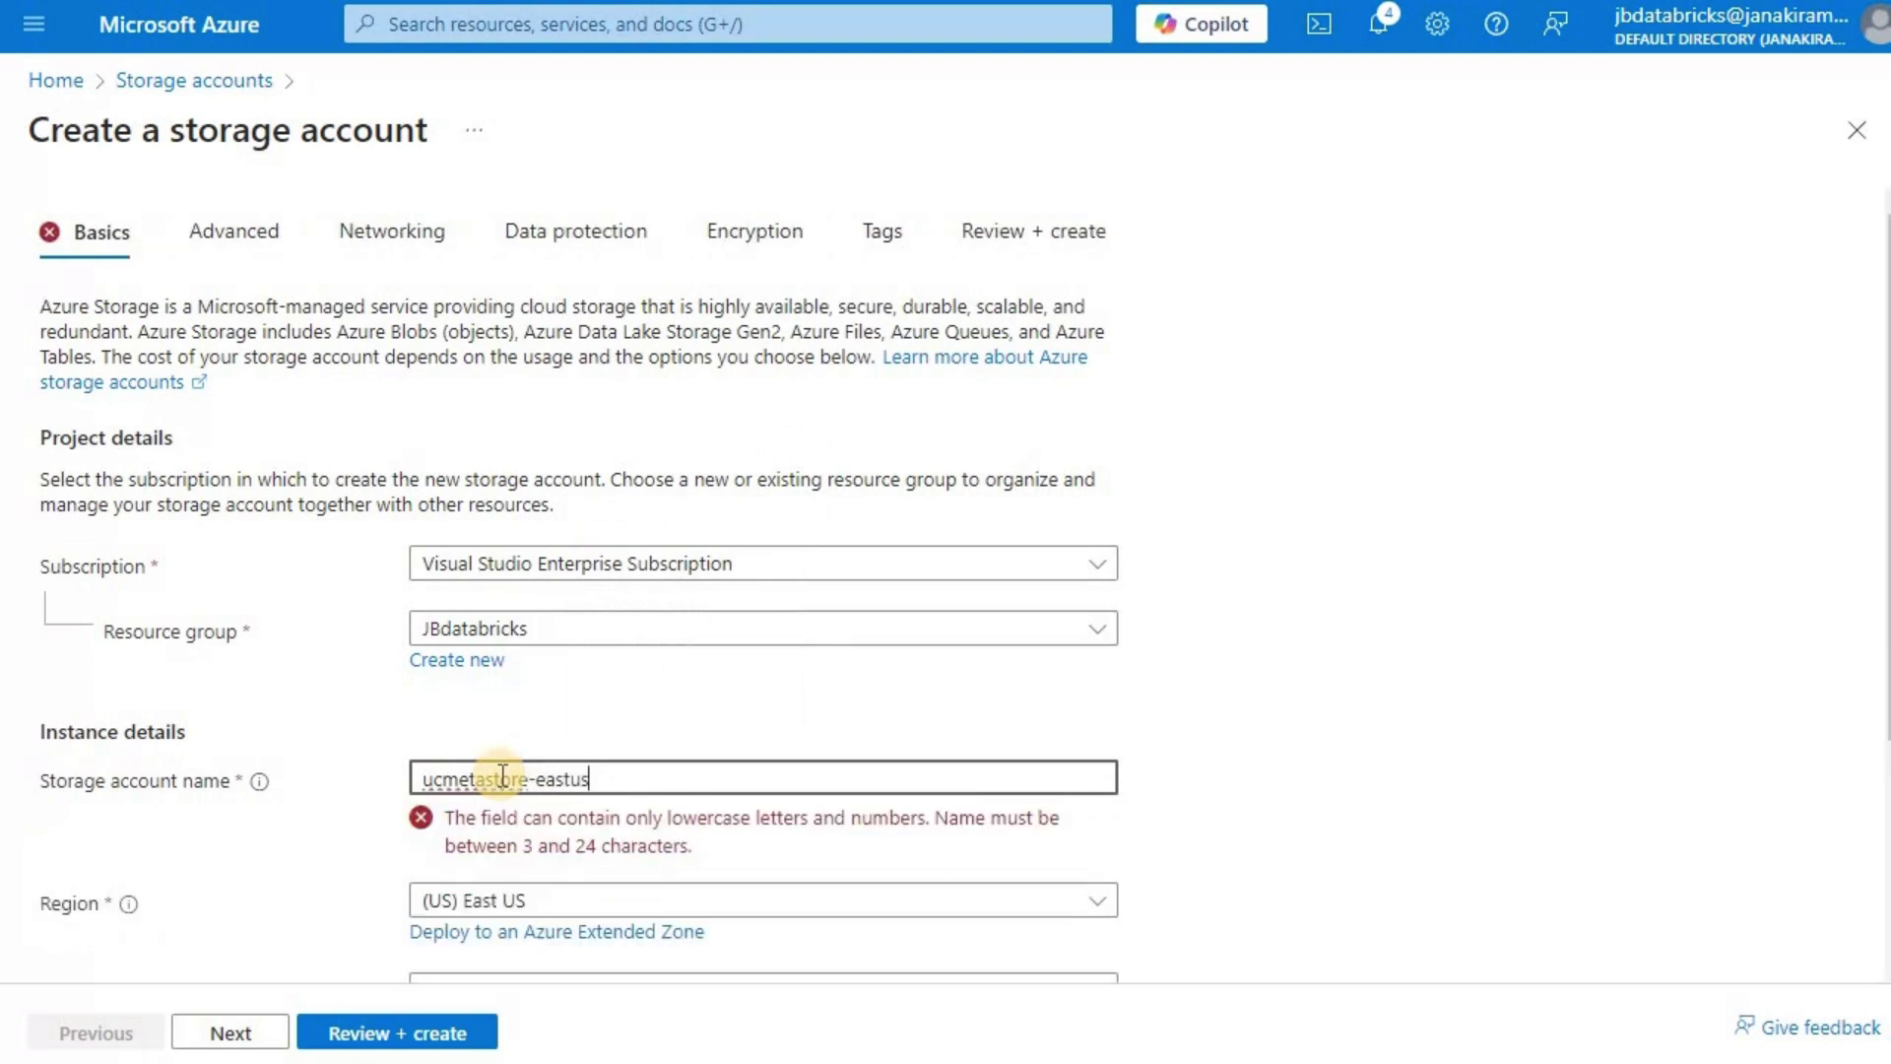
Change the storage account name to jbadbucmetastoreeastus, without the hyphen and with the prefix jbadb
key(Left)
key(Left)
key(Left)
key(Left)
key(Left)
key(Left)
key(Left)
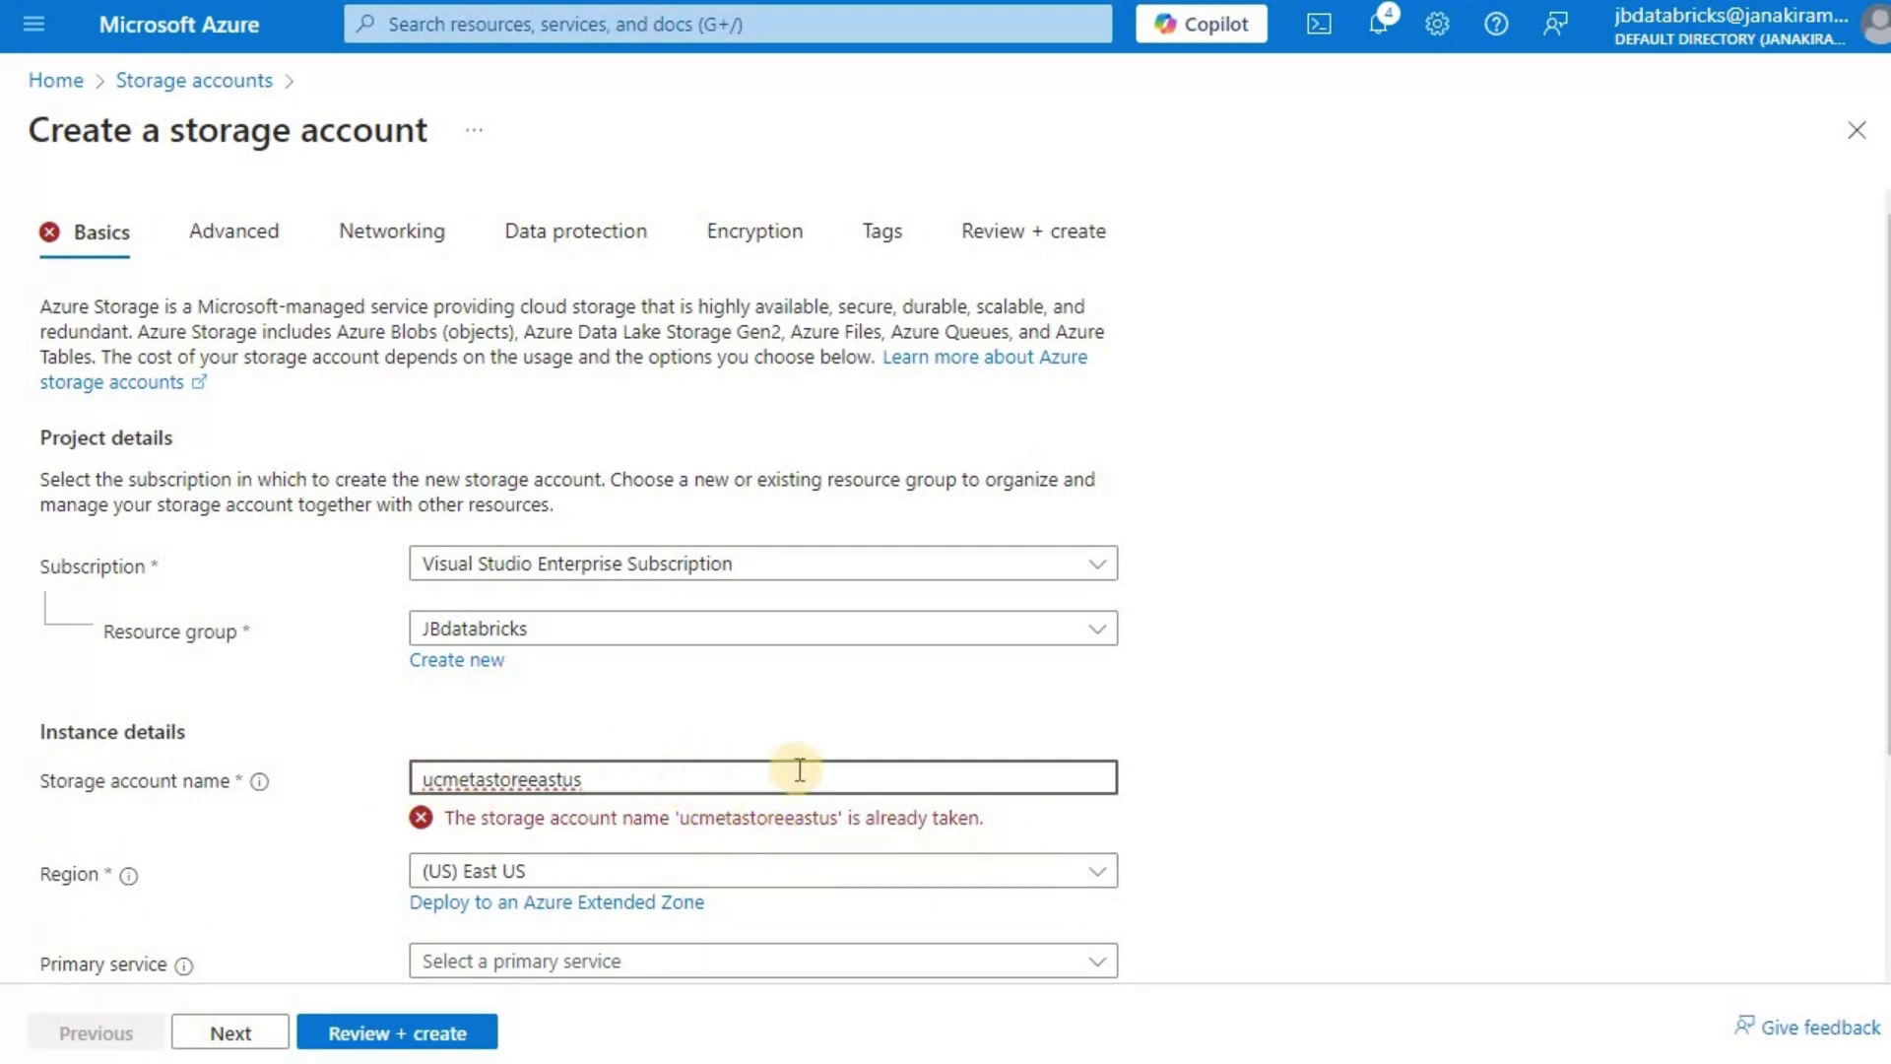
text(jbadb)
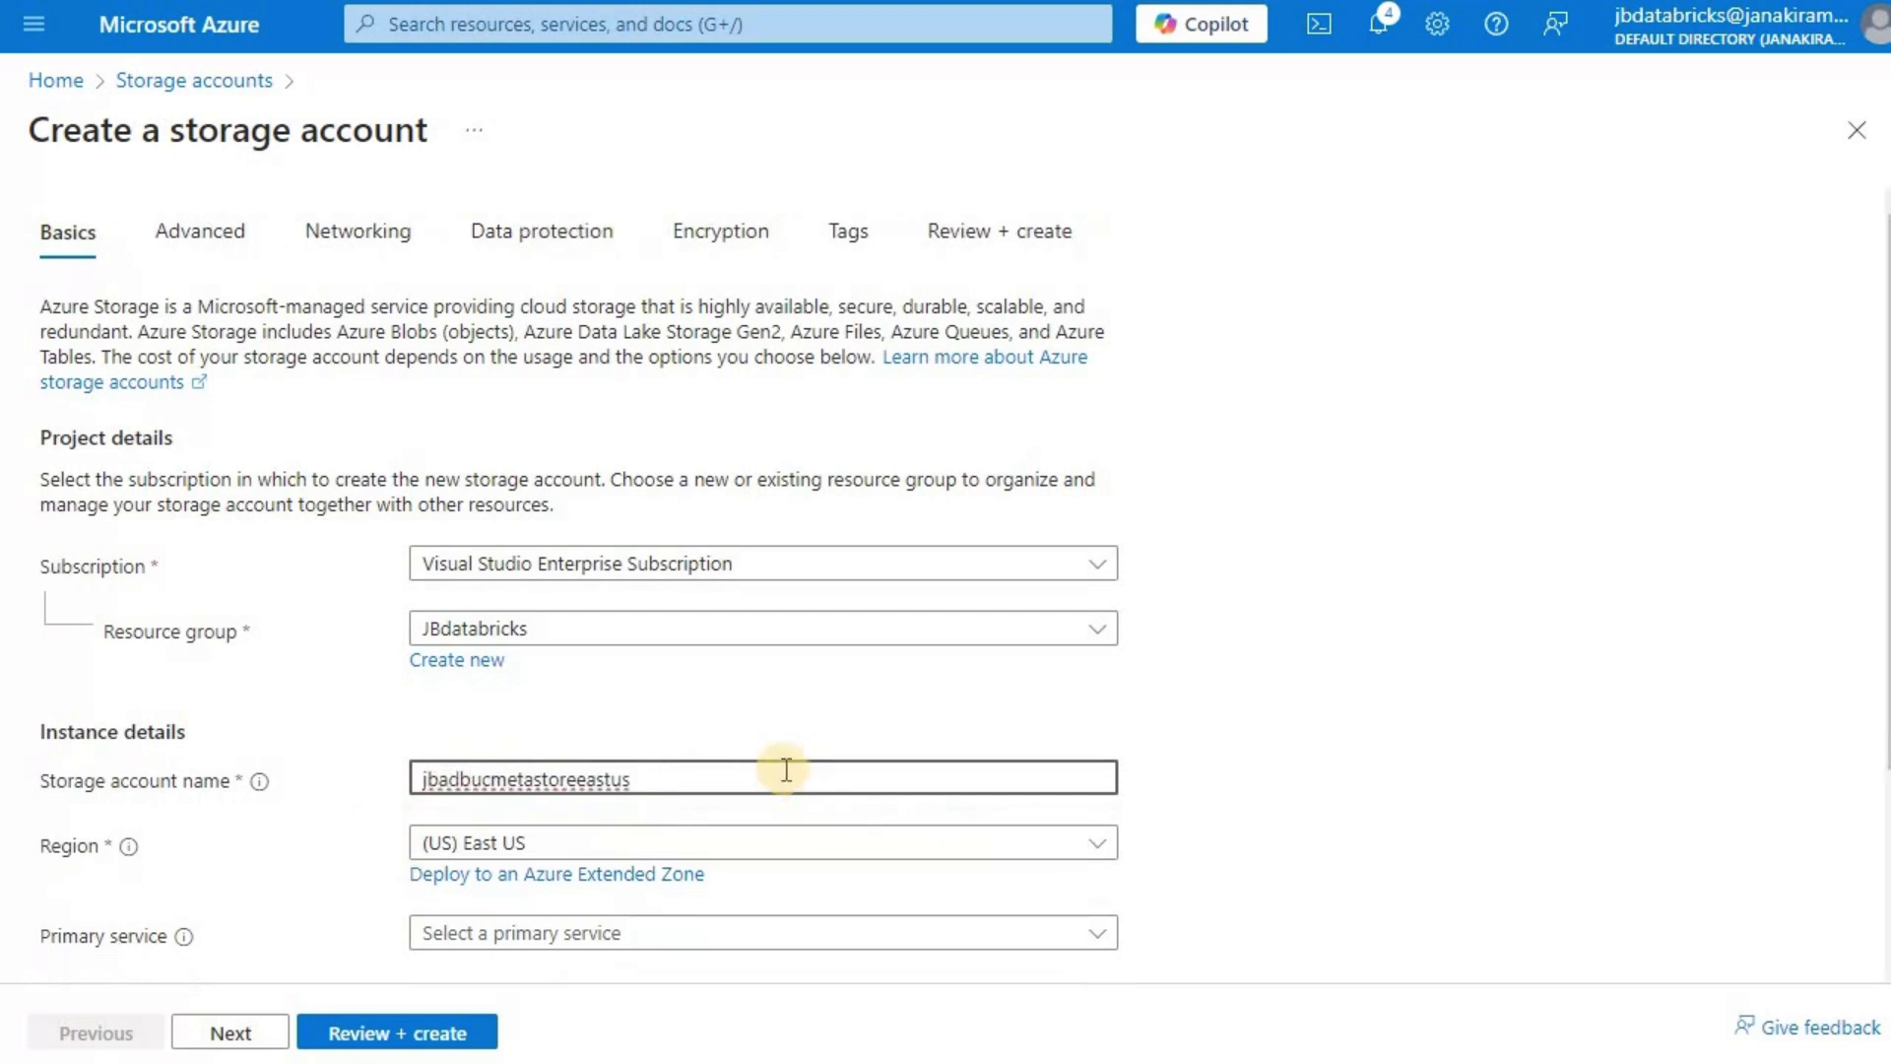
drag(459, 779, 758, 705)
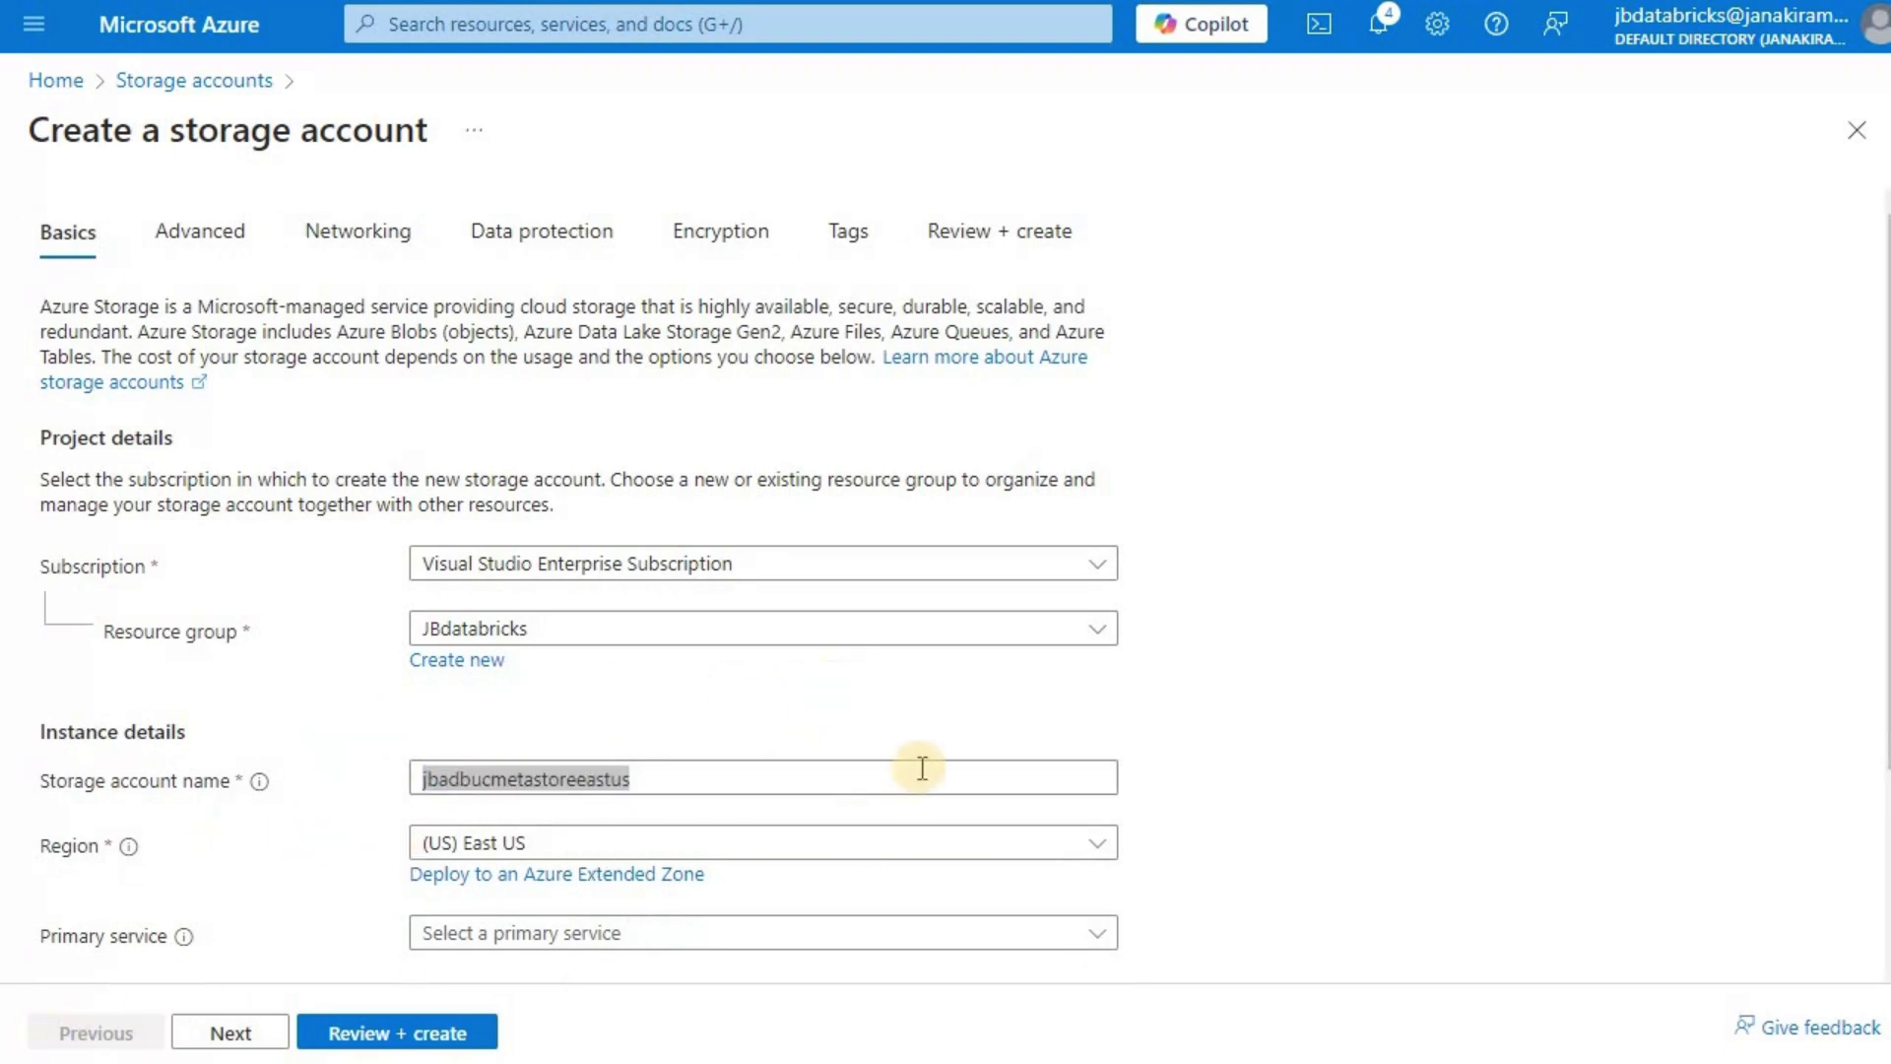
Keep the storage account's performance at Standard and set its redundancy to Locally-redundant storage (LRS)
scroll(776, 699, down, 3)
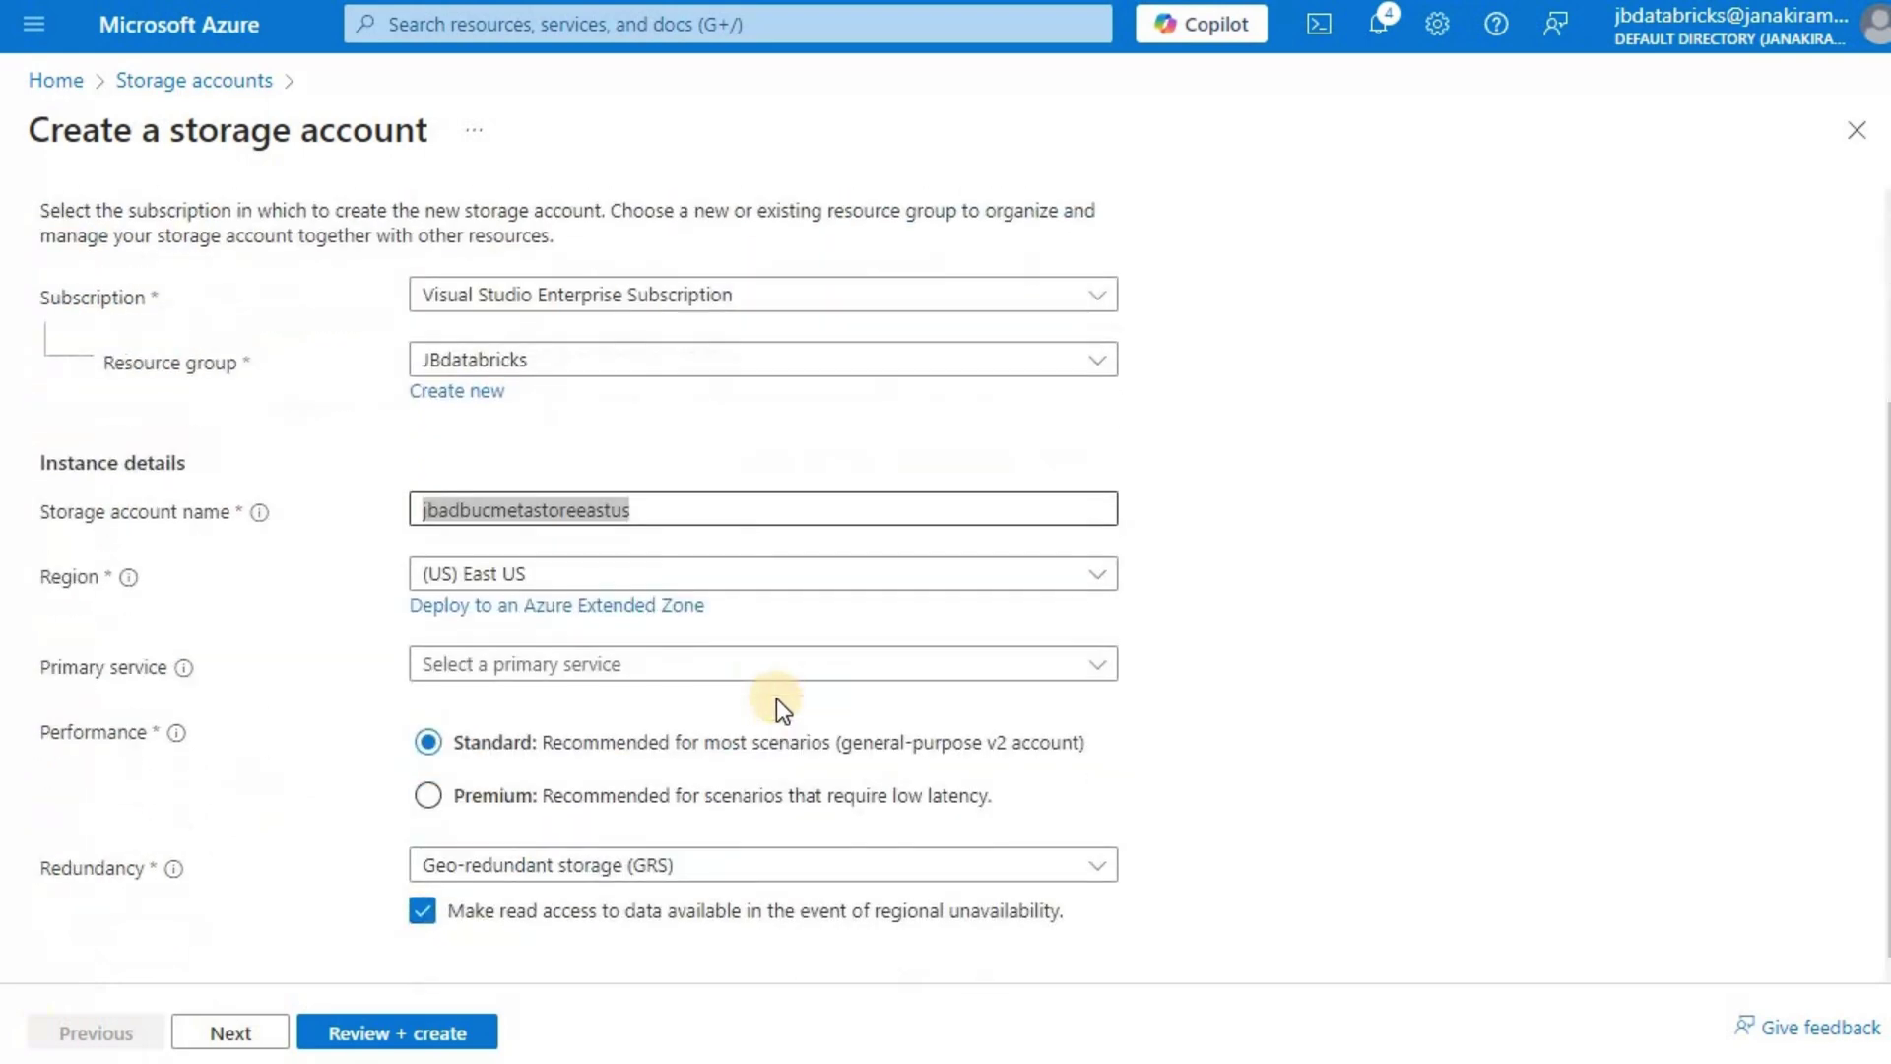
click(428, 742)
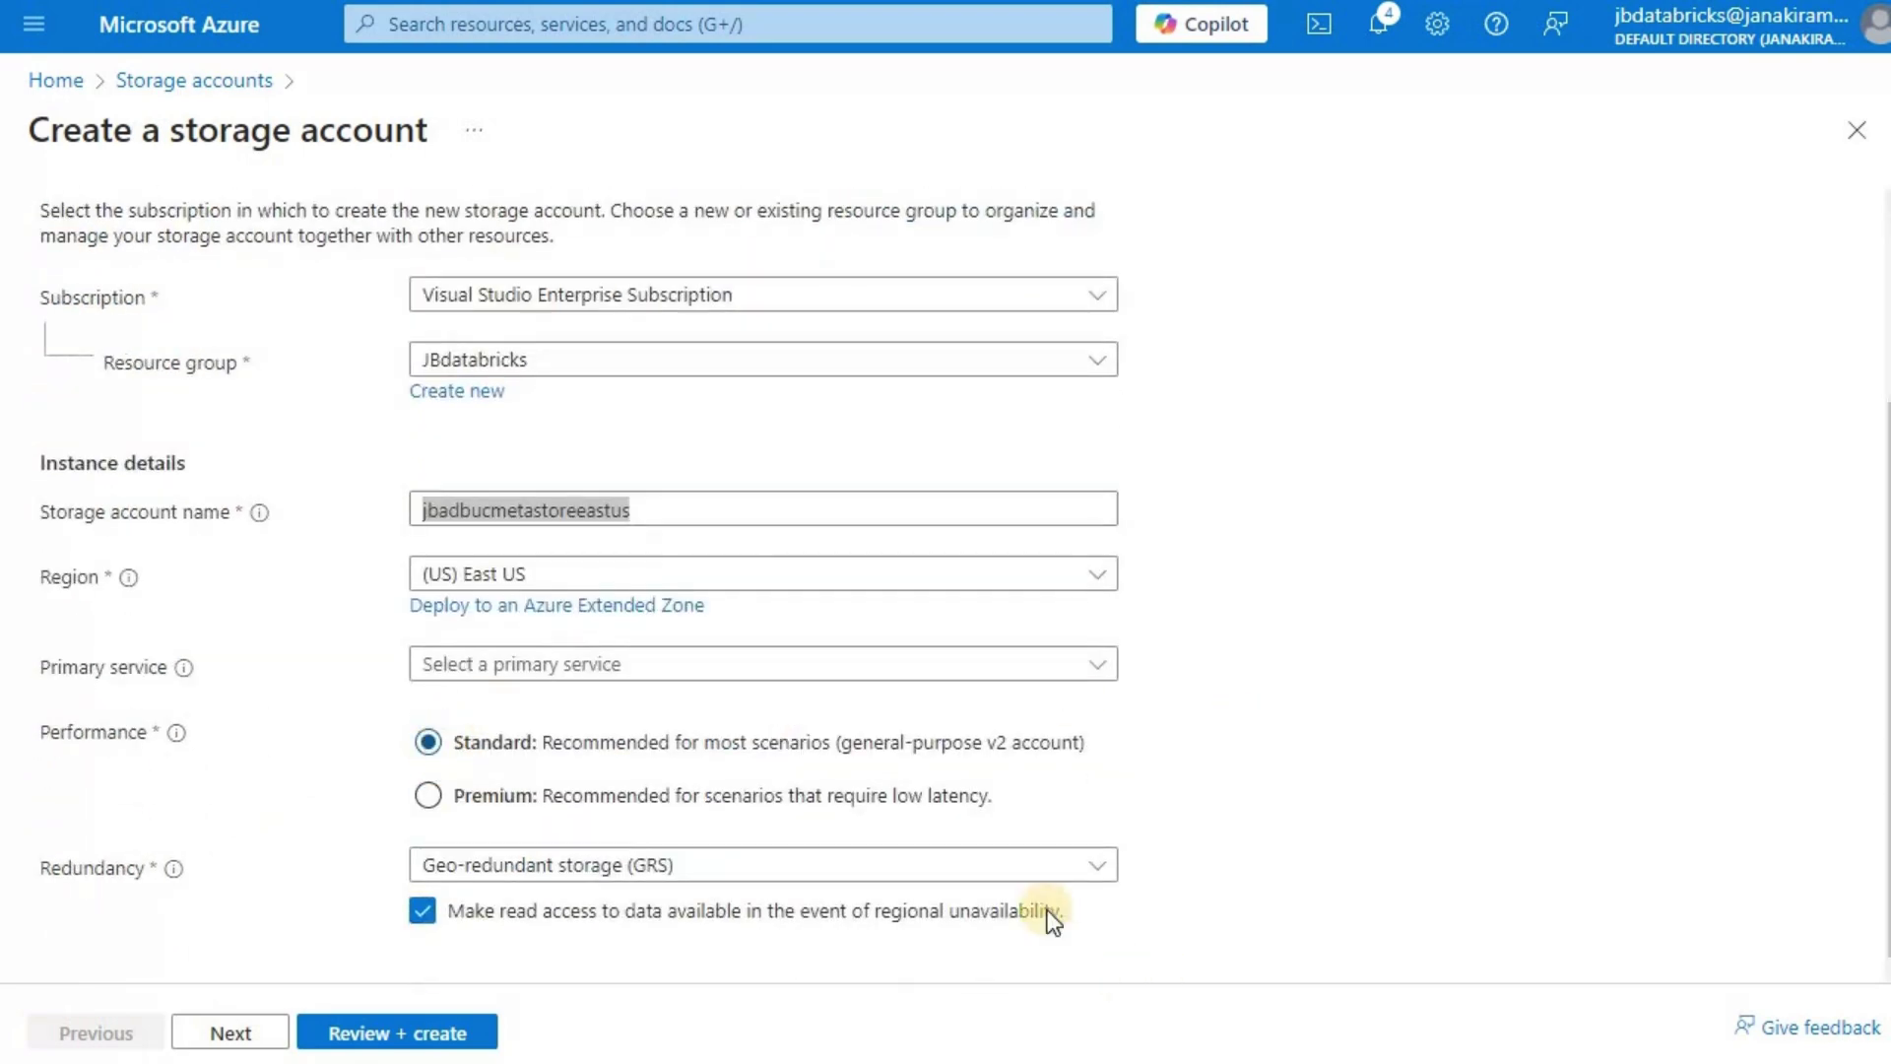
click(863, 876)
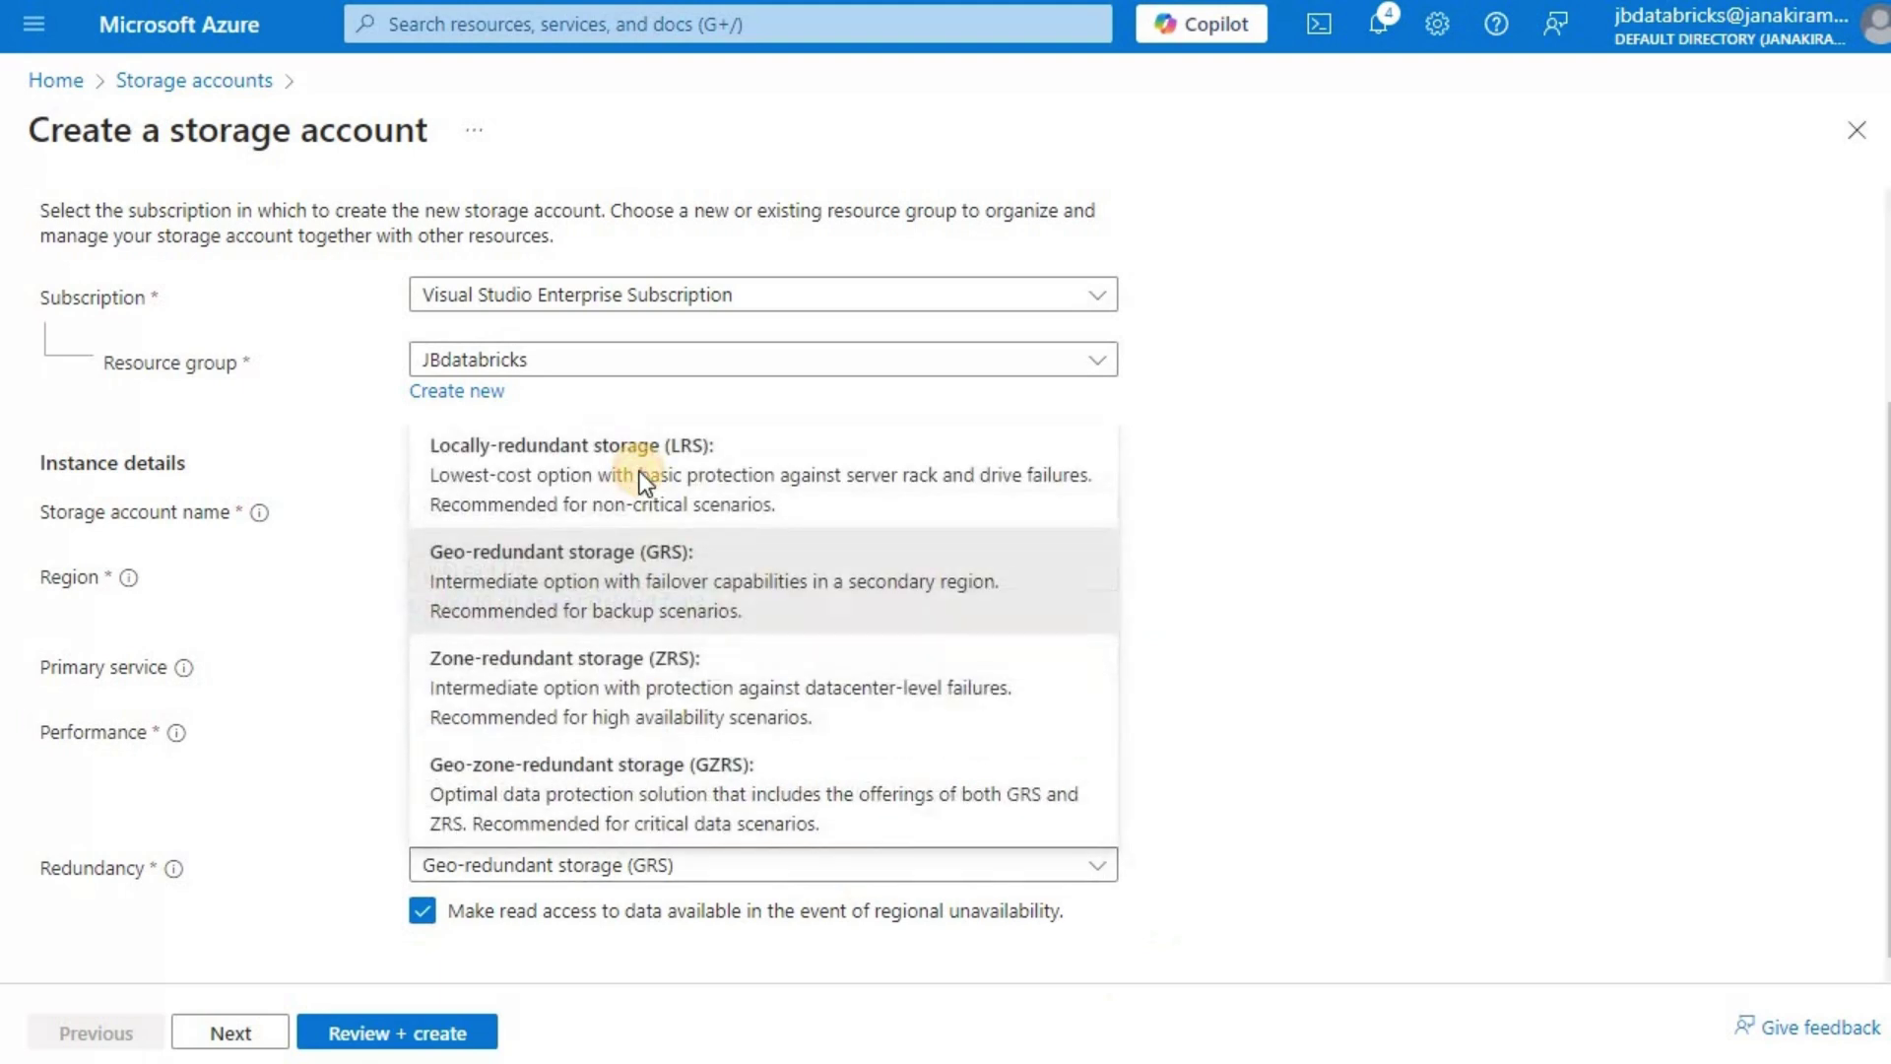
click(640, 471)
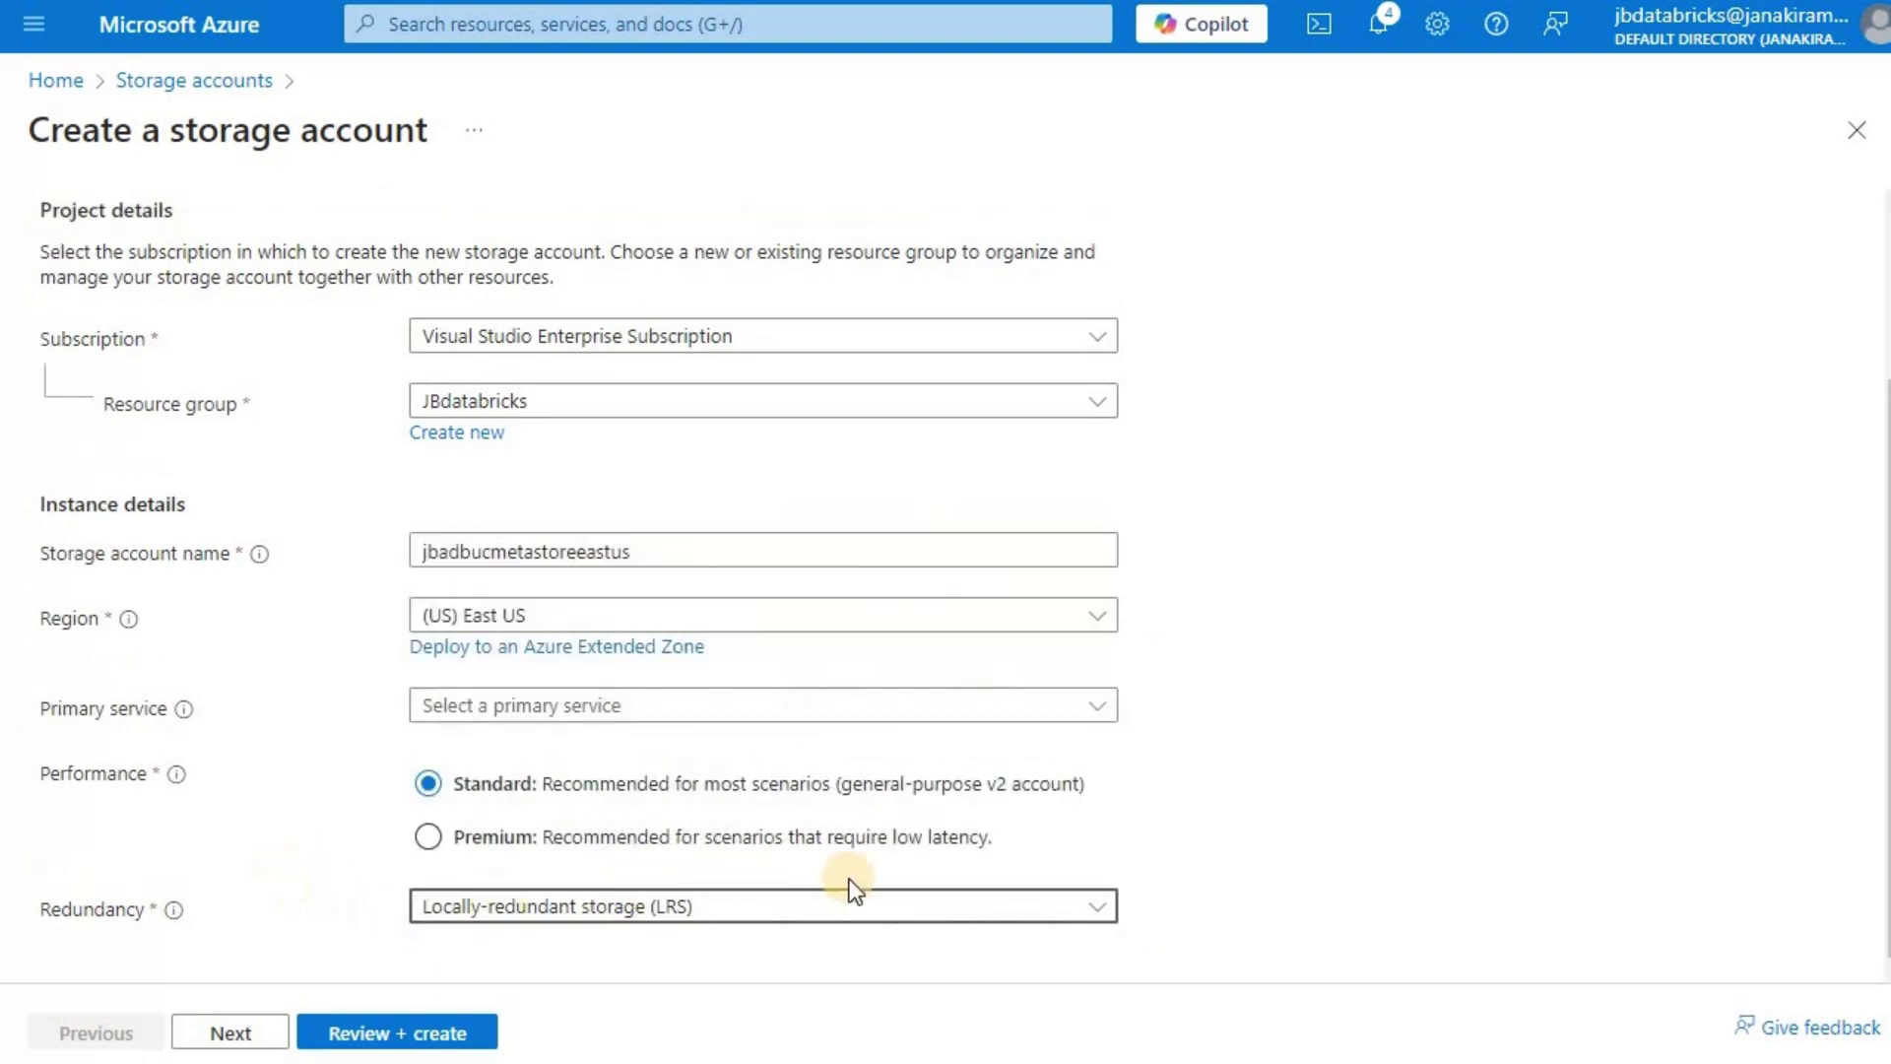
Enable hierarchical namespace for the storage account, then review the remaining settings and create the account
click(236, 1030)
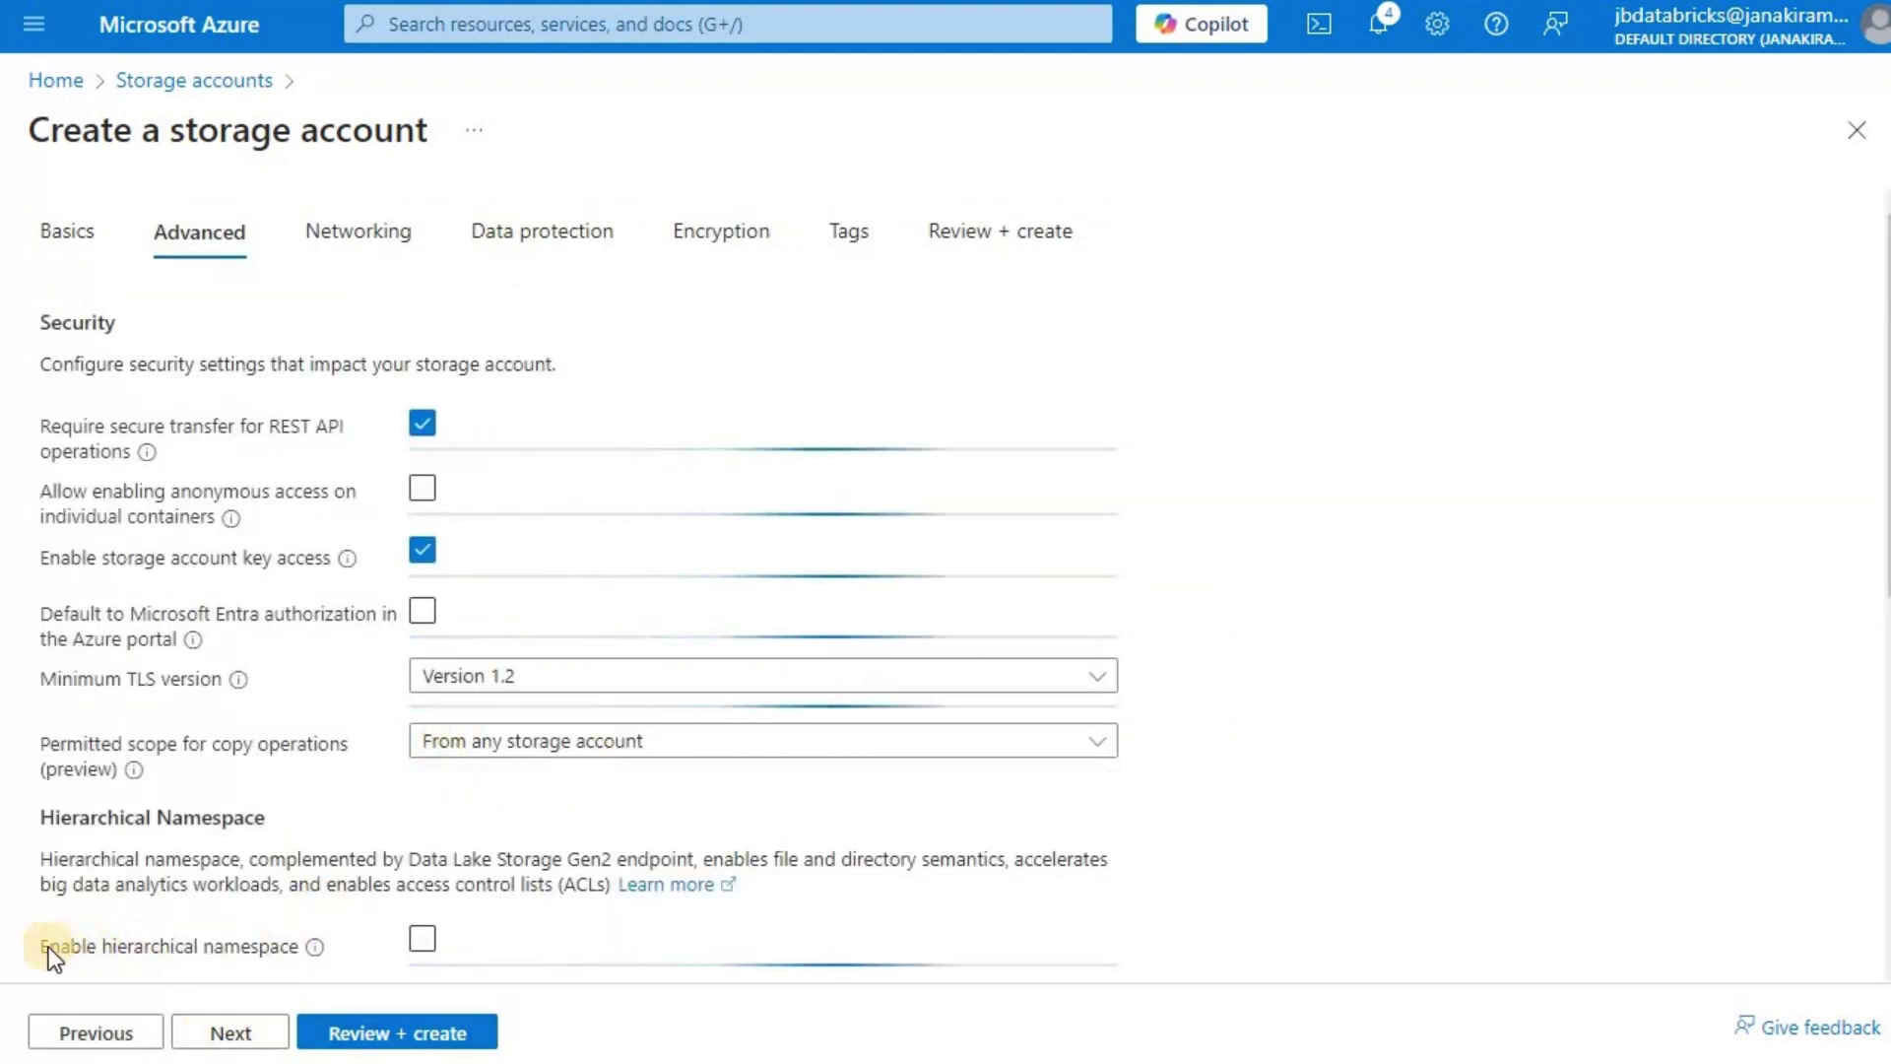
click(422, 941)
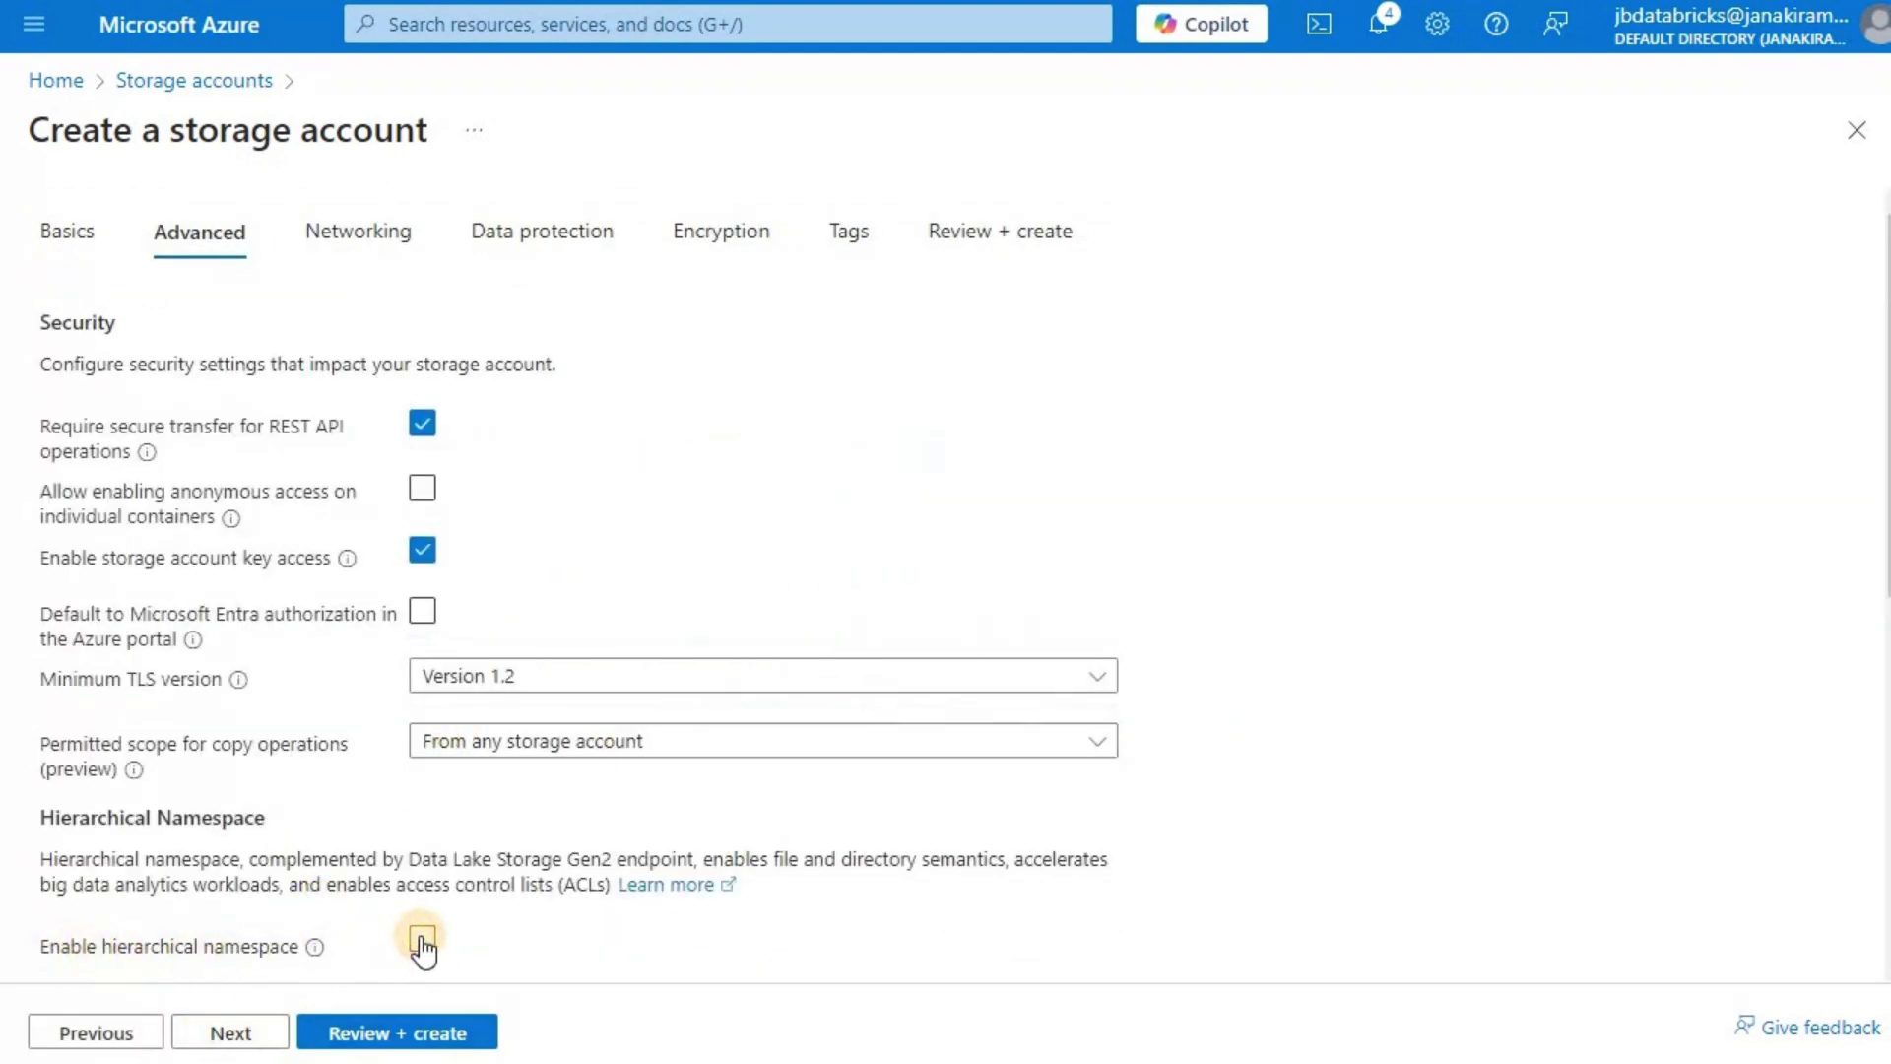
click(402, 1032)
click(401, 239)
click(707, 239)
click(871, 246)
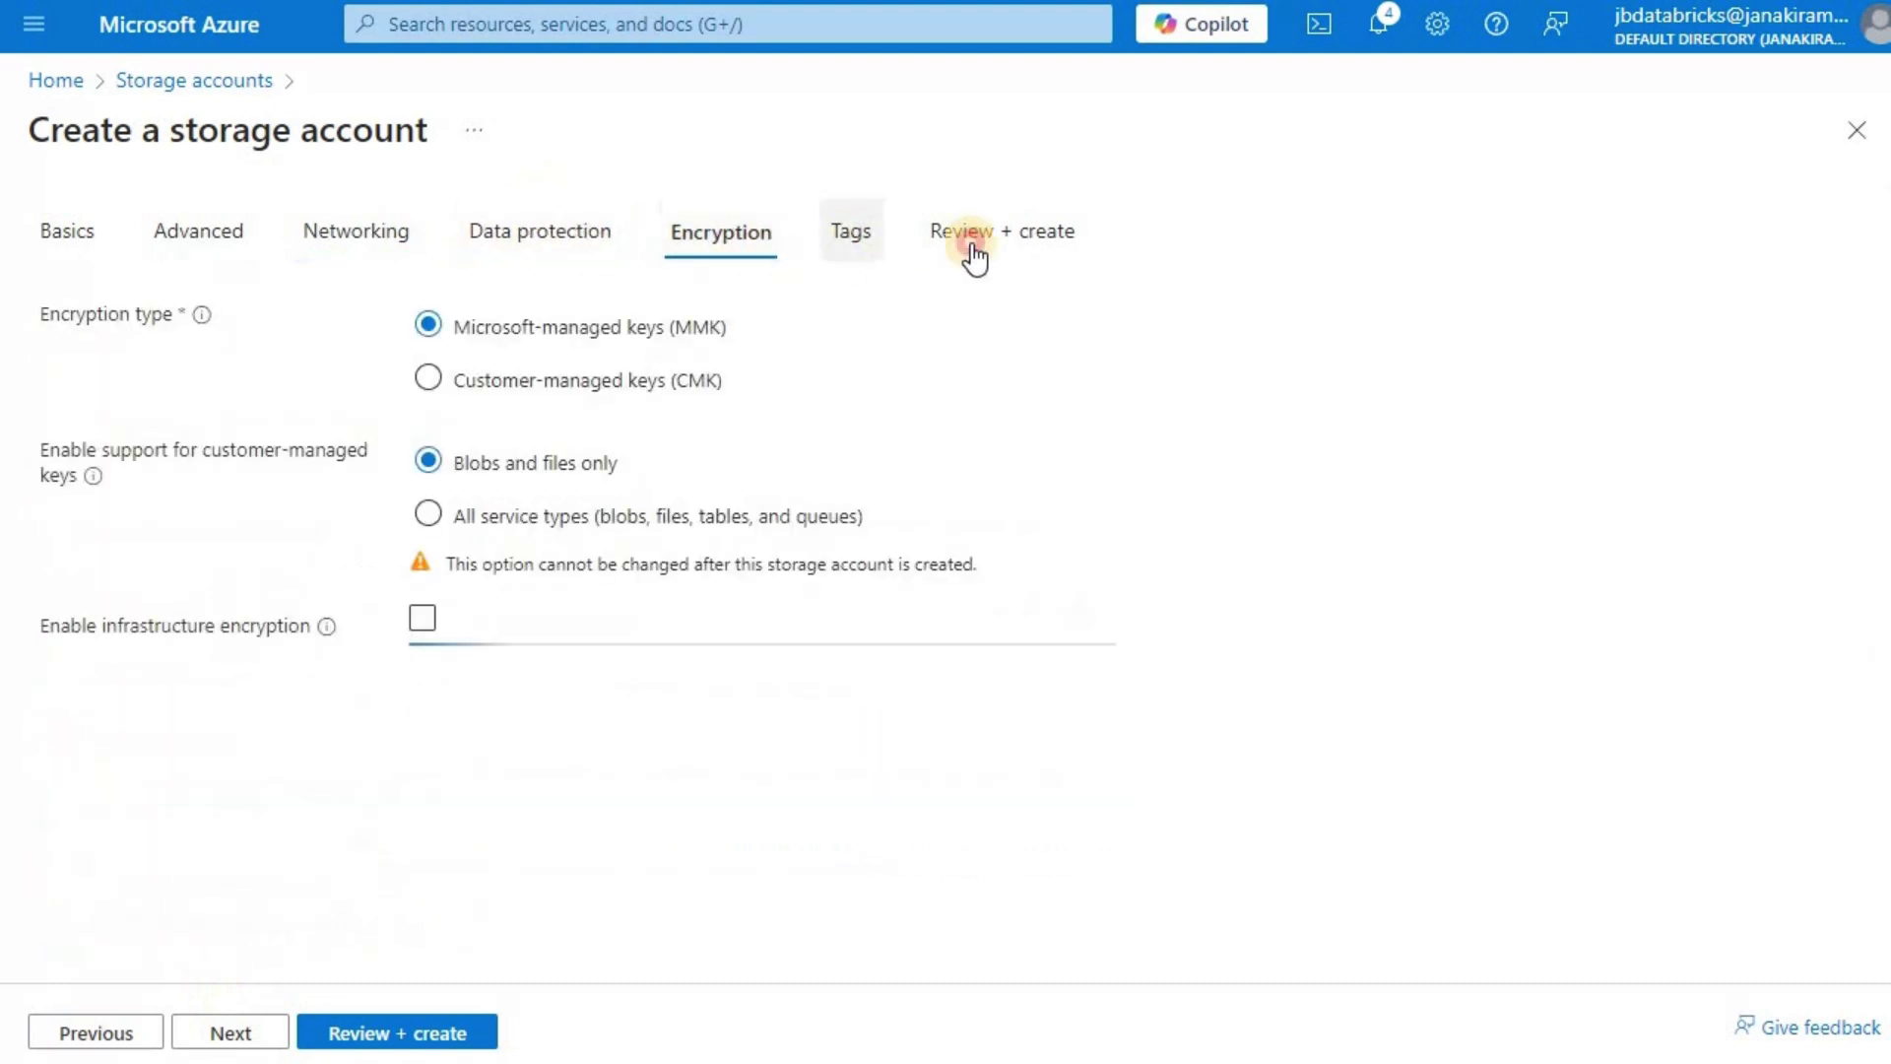
click(340, 1030)
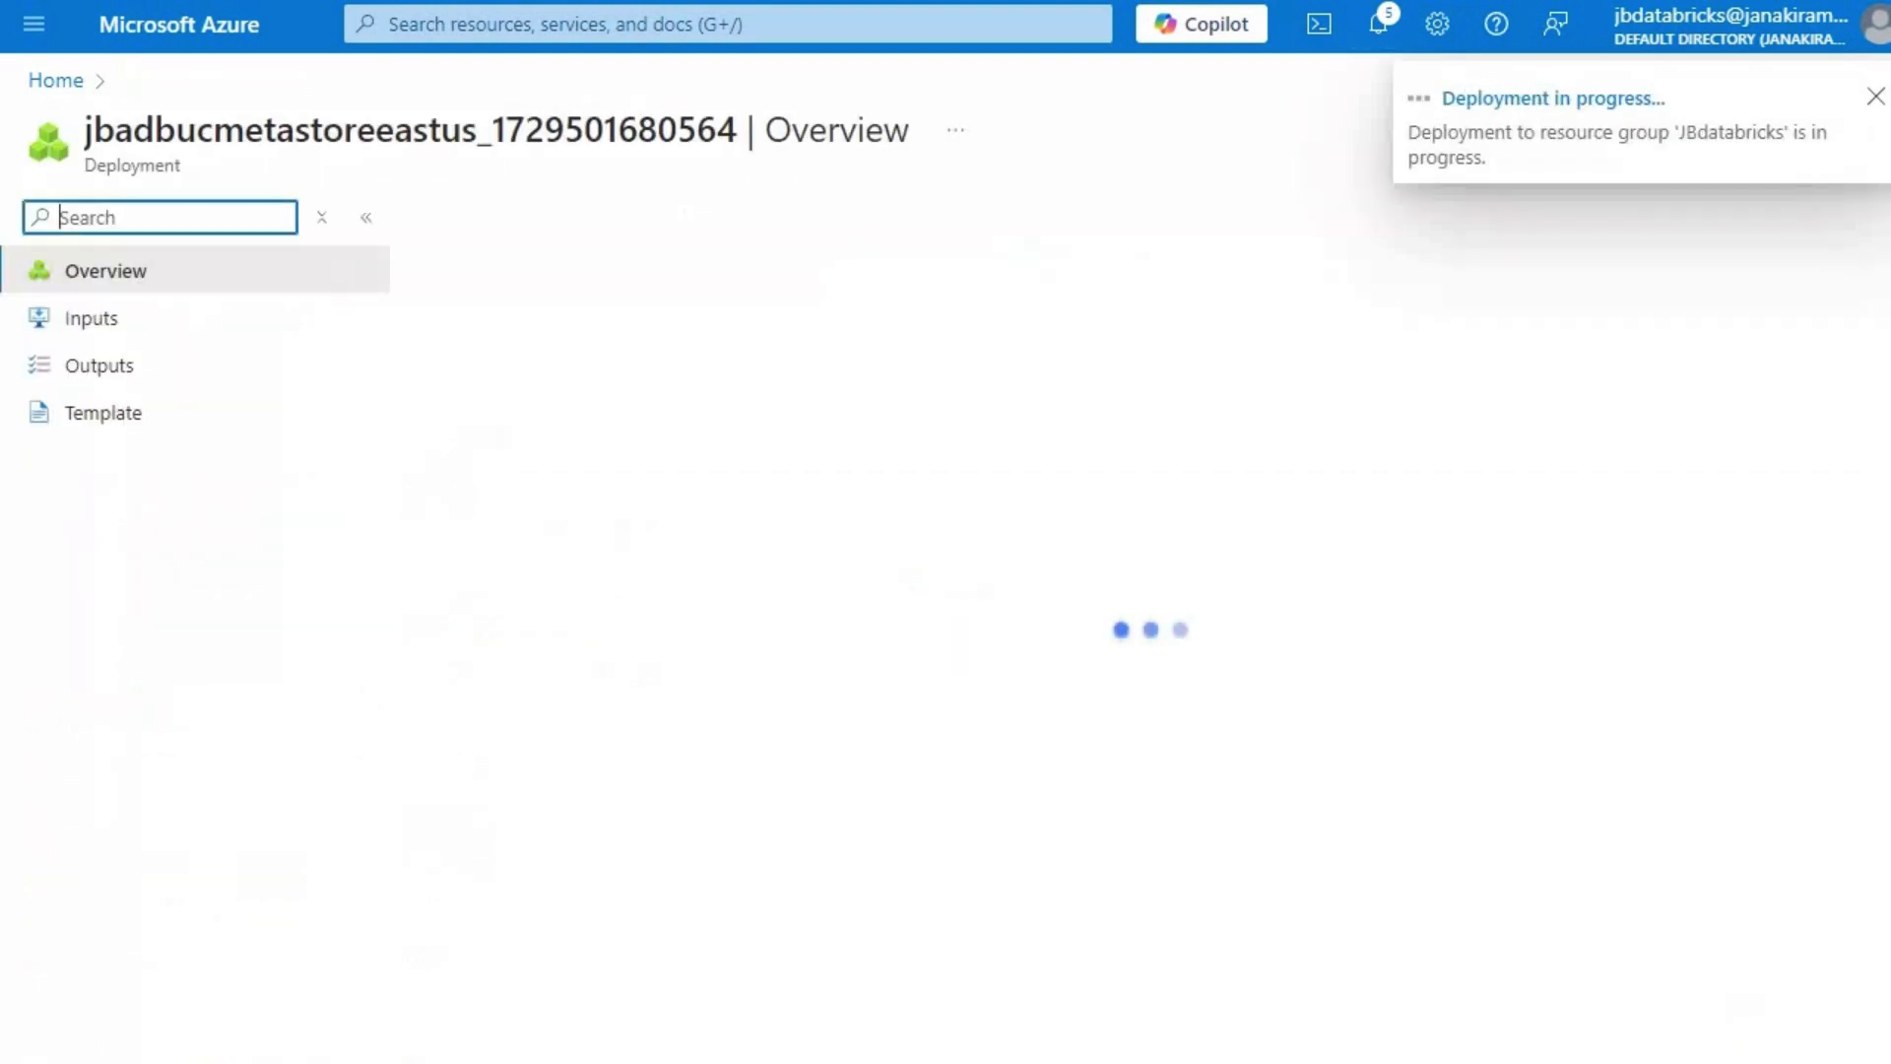
Open the jbadbucmetastoreeastus storage account and create a container named ucmetastore in it
click(583, 571)
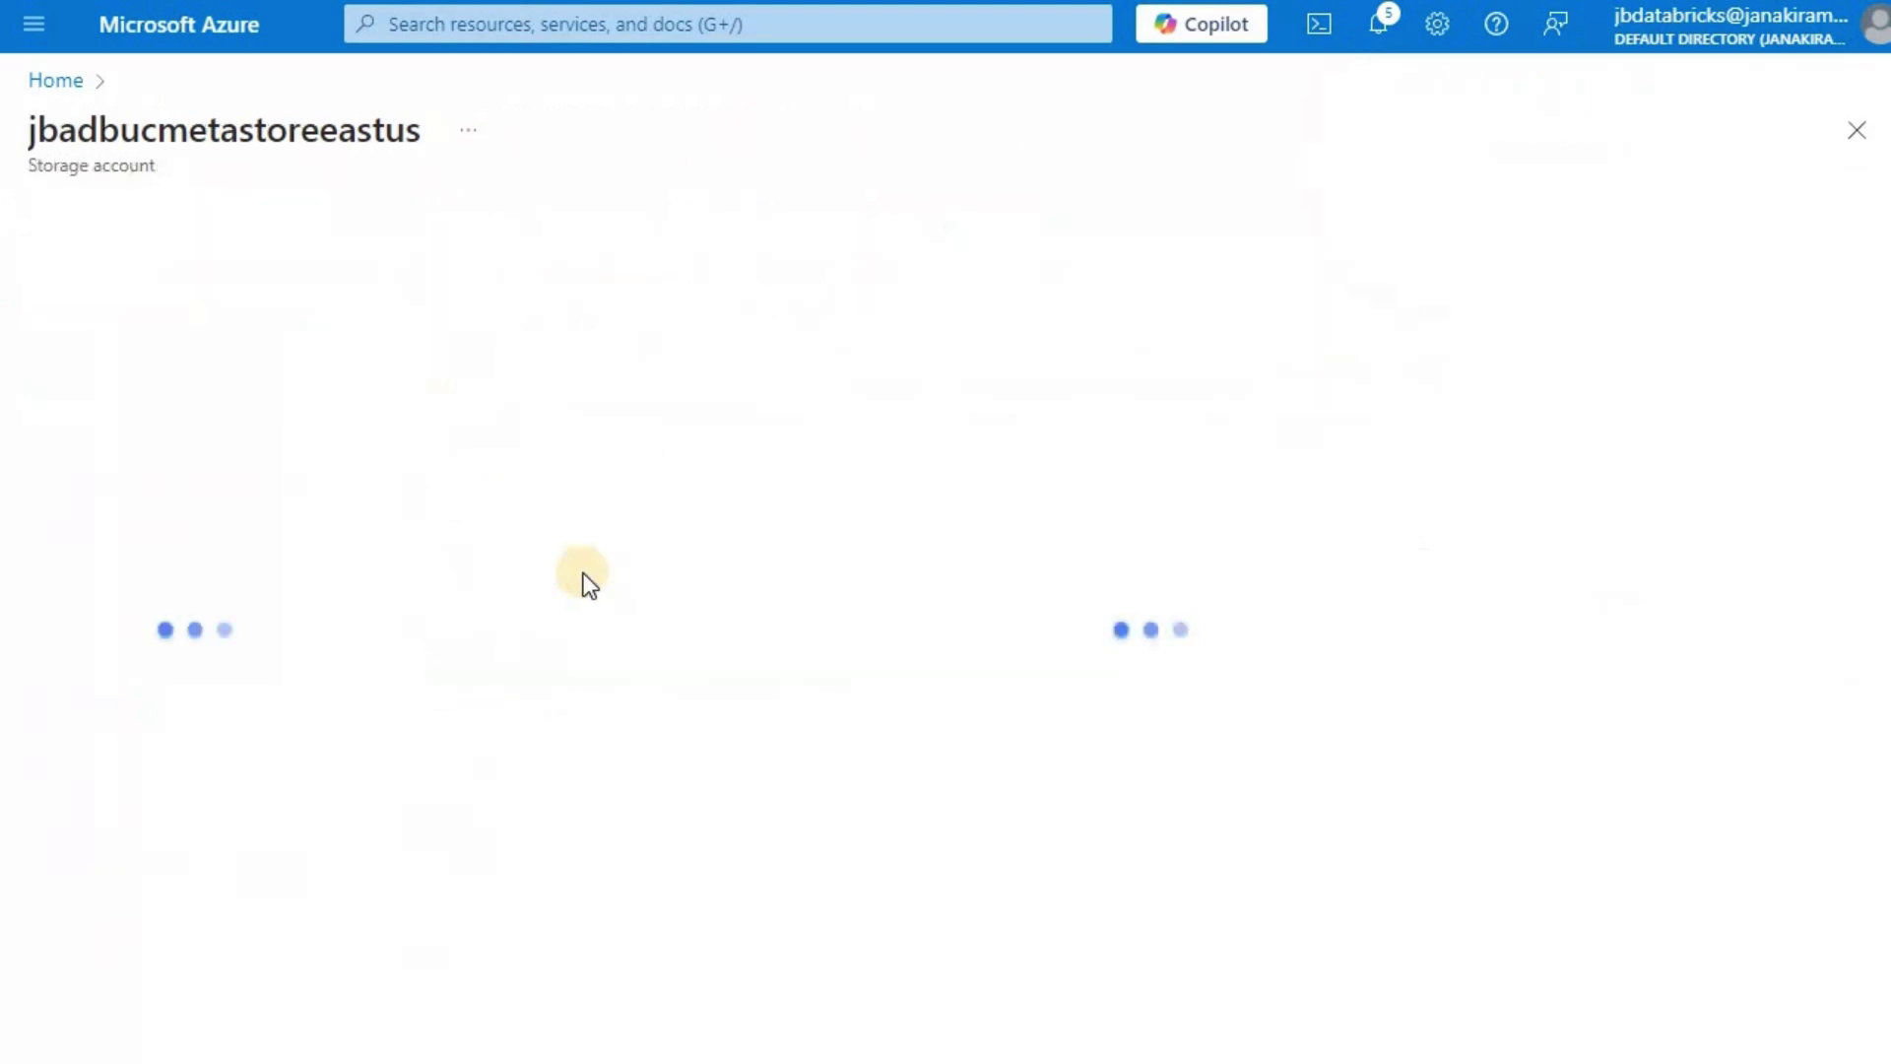
click(118, 750)
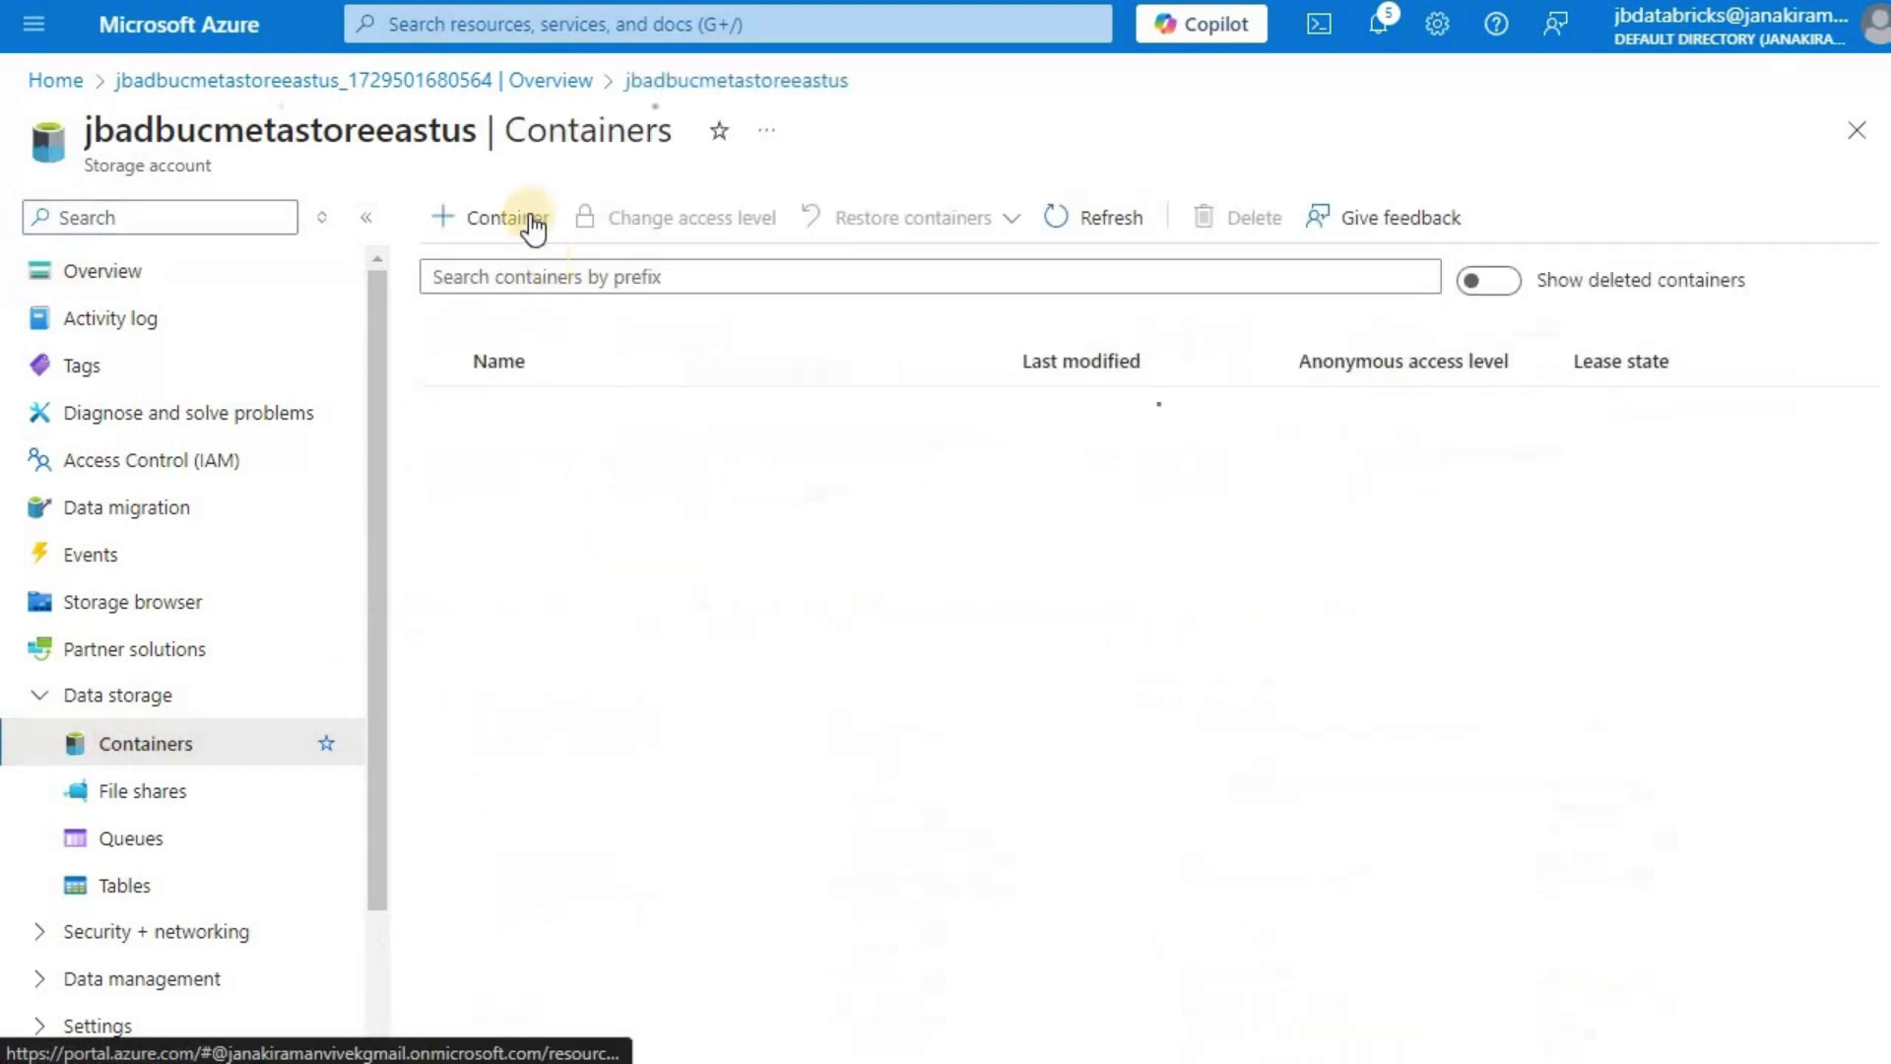
click(482, 217)
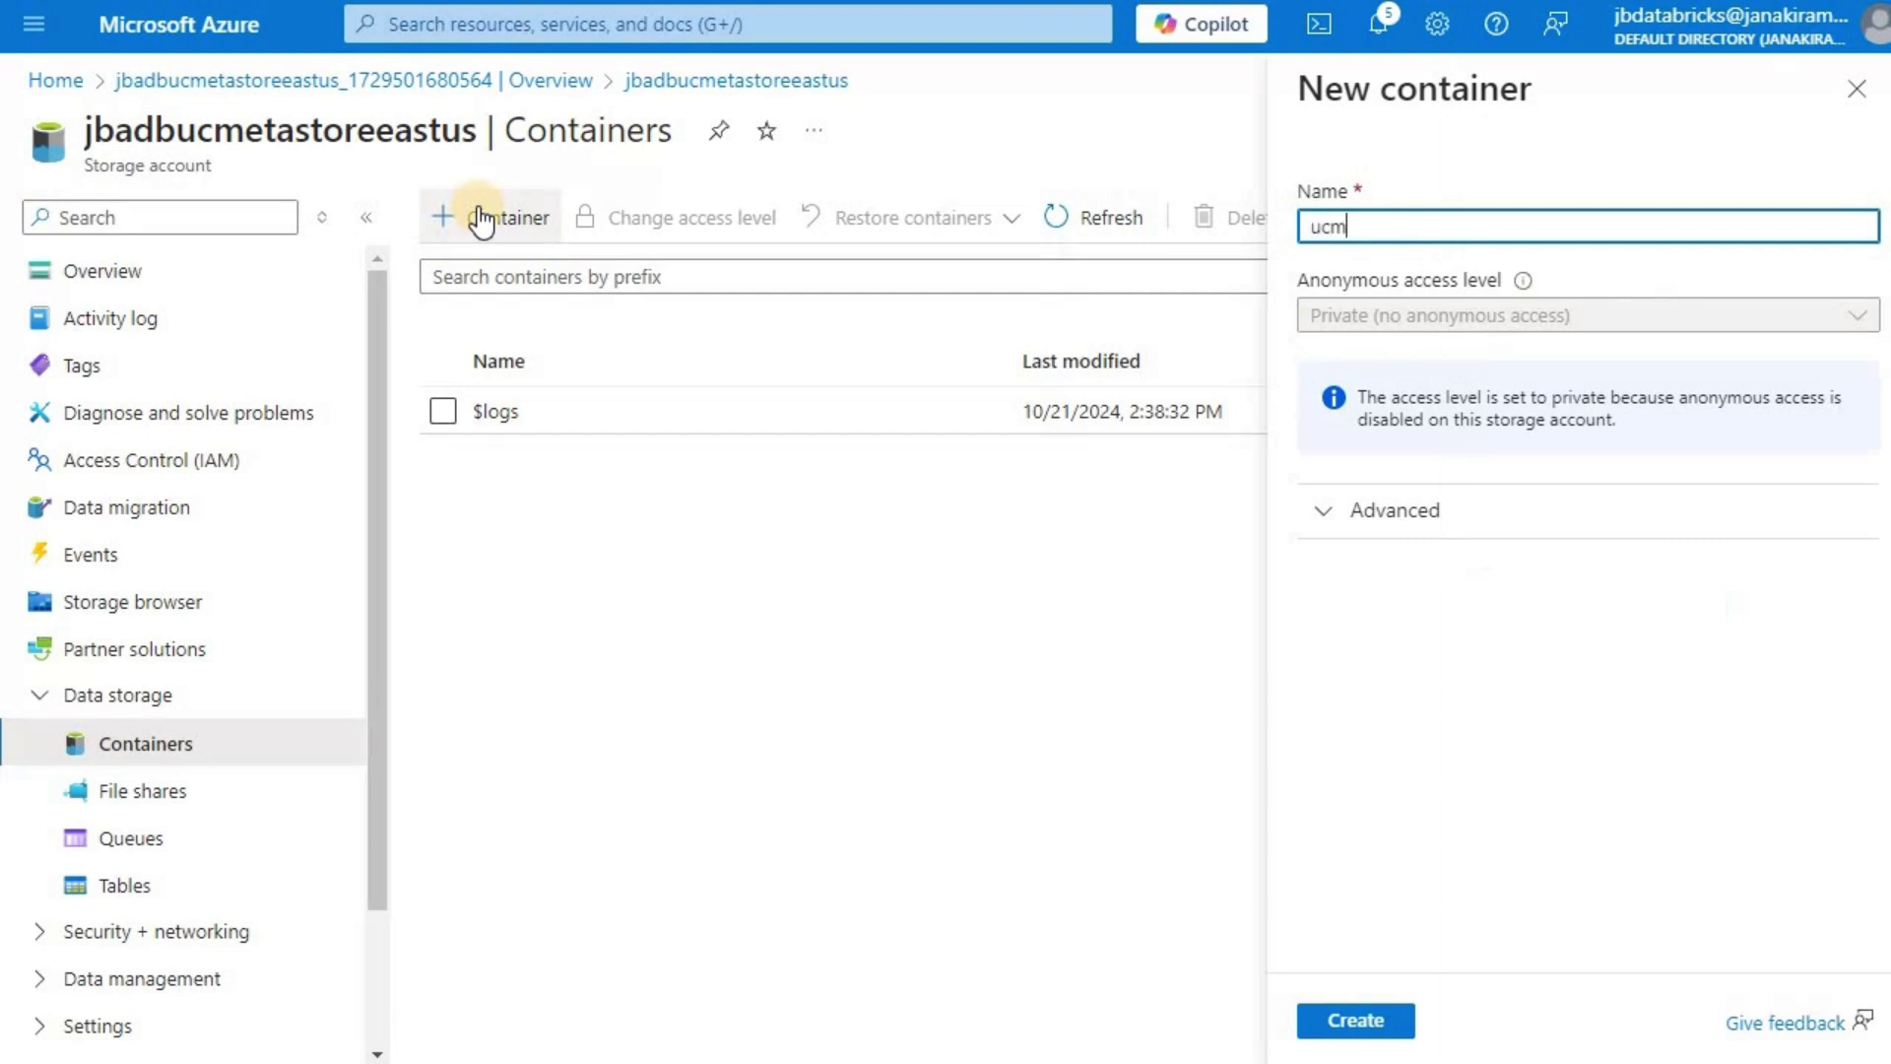
text(ucmetastore)
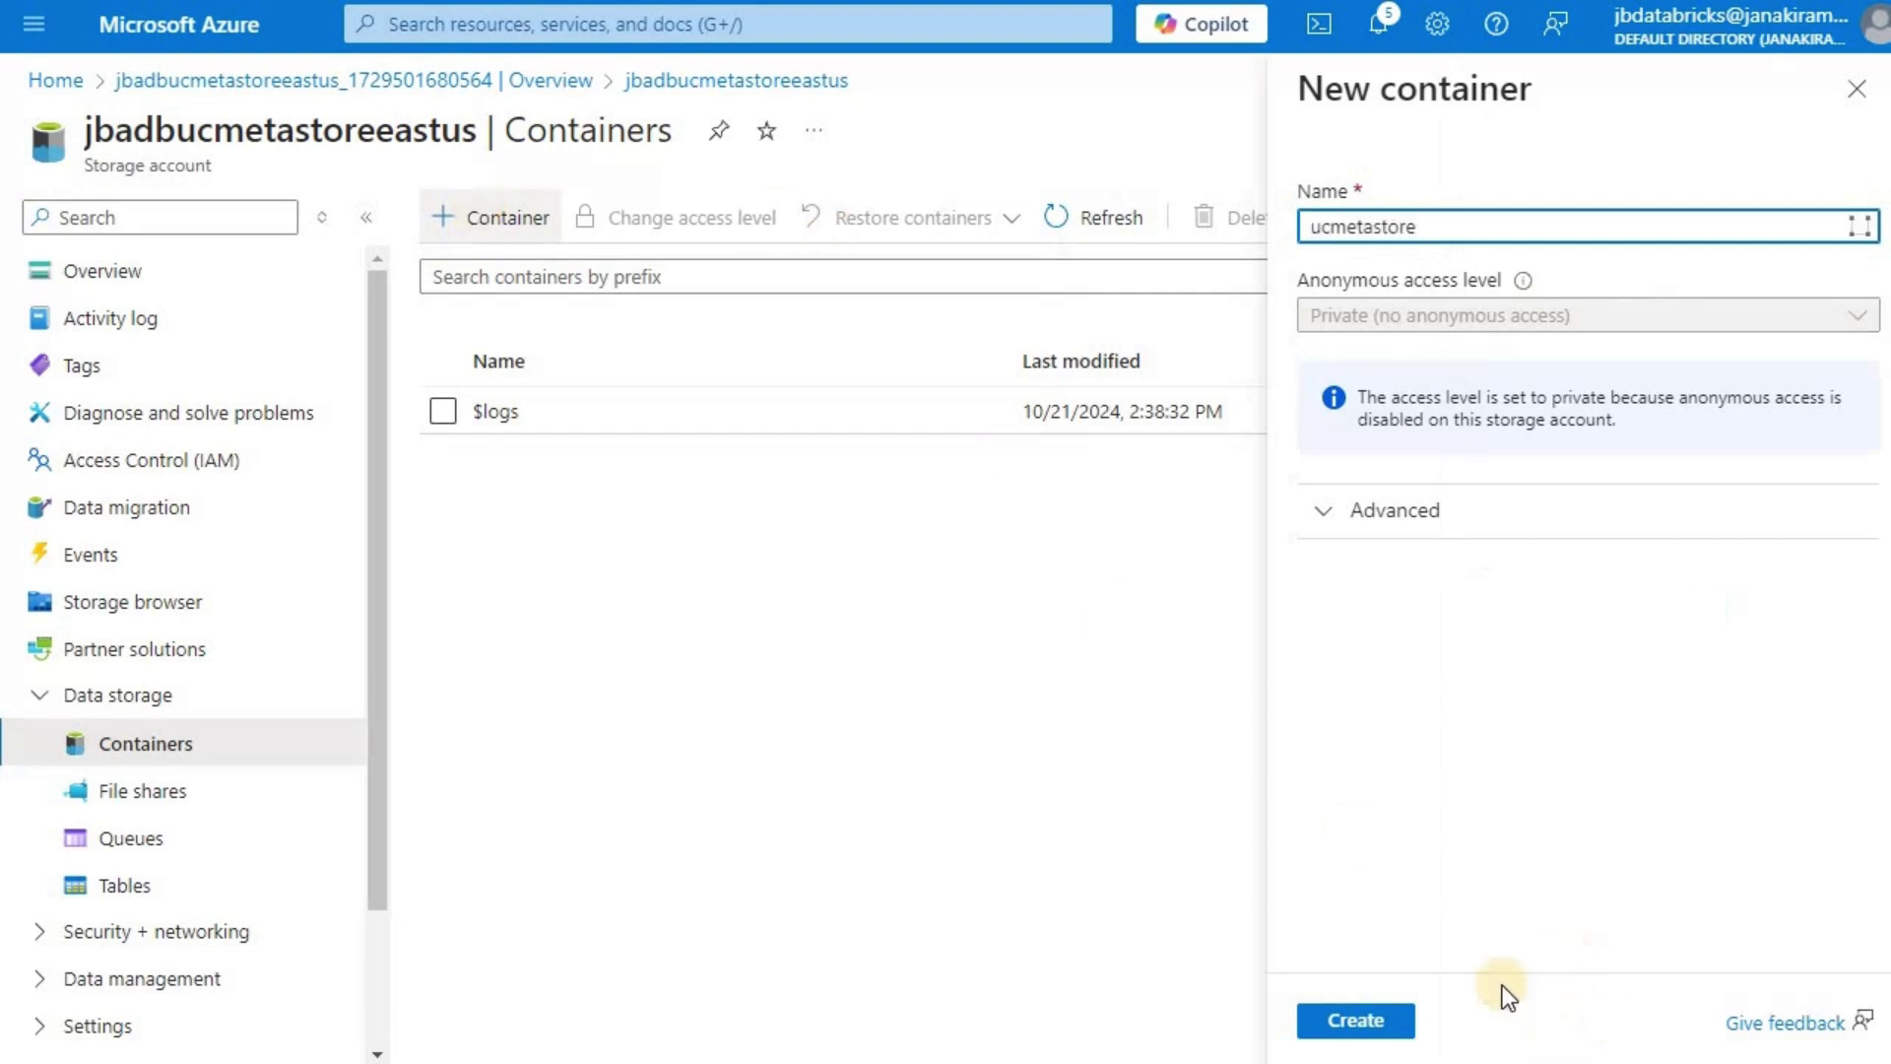
click(1392, 1024)
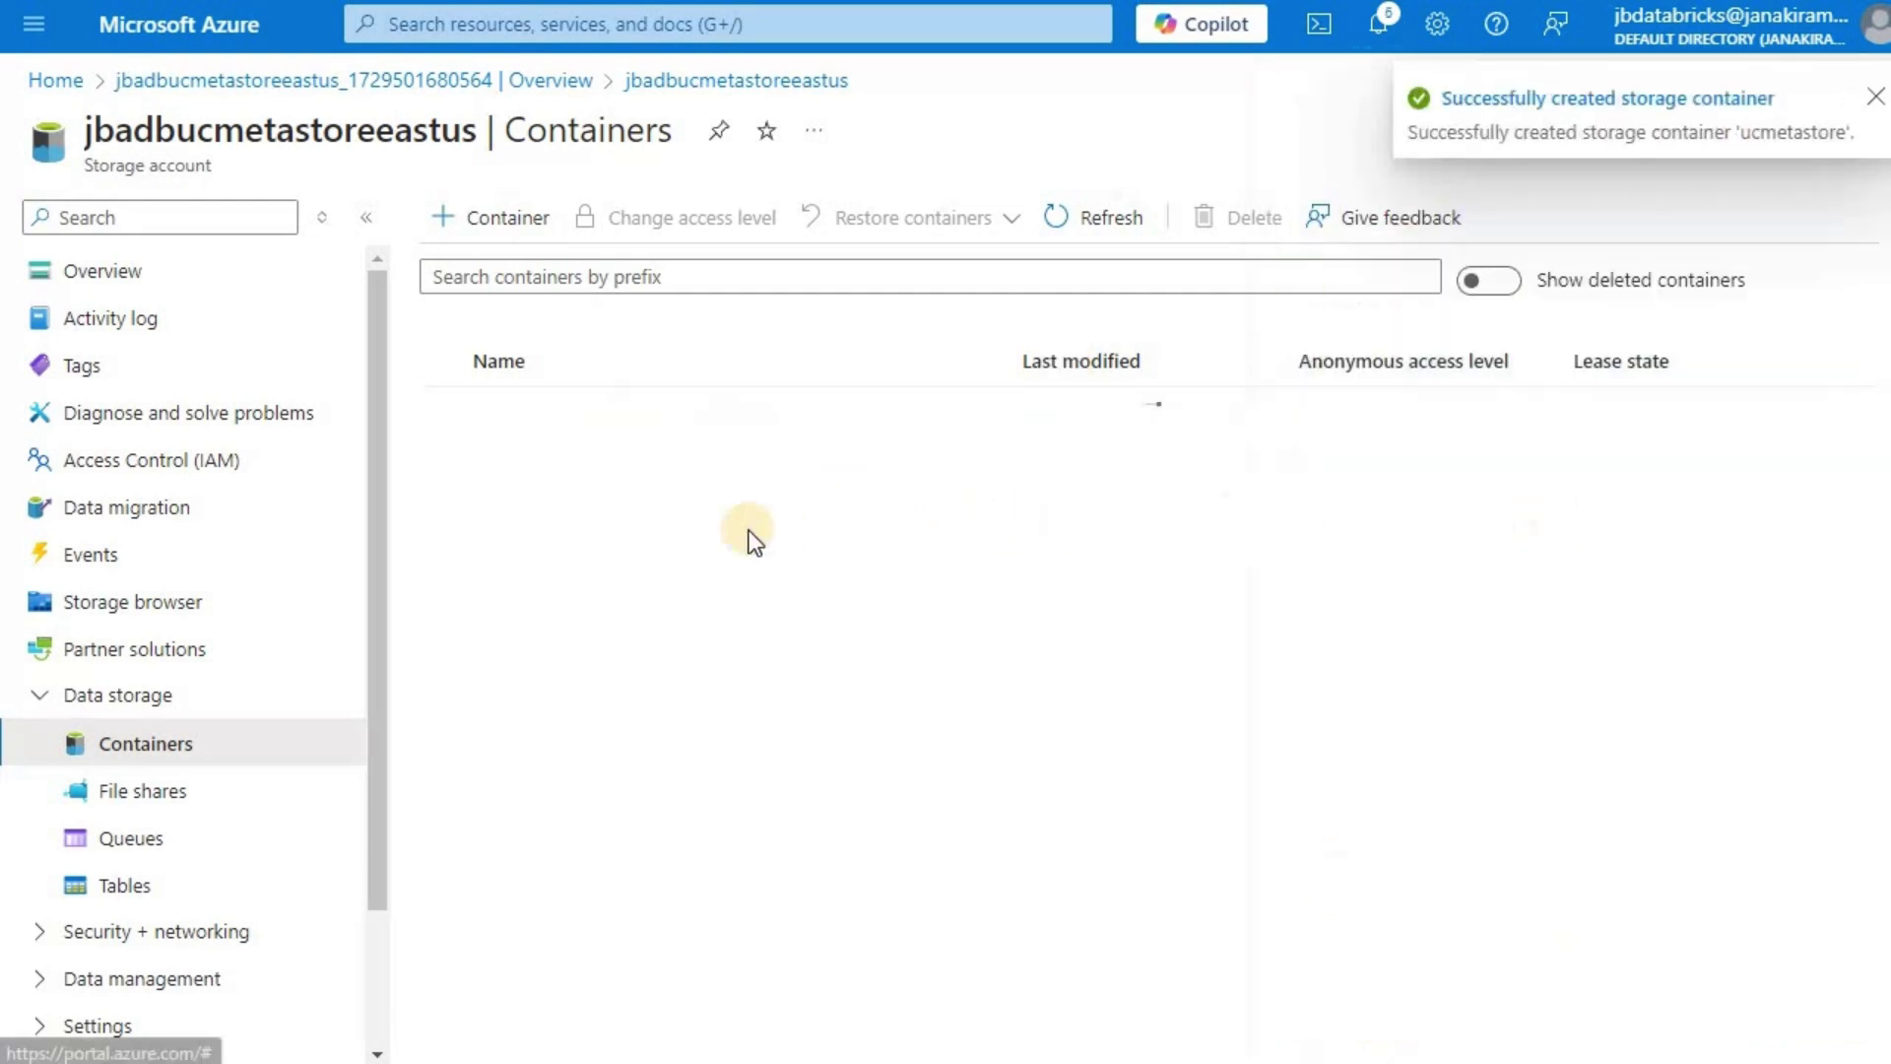
Copy the container name ucmetastore and paste it into the Access Connector Id of the Databricks metastore form
double_click(483, 459)
key(ctrl+c)
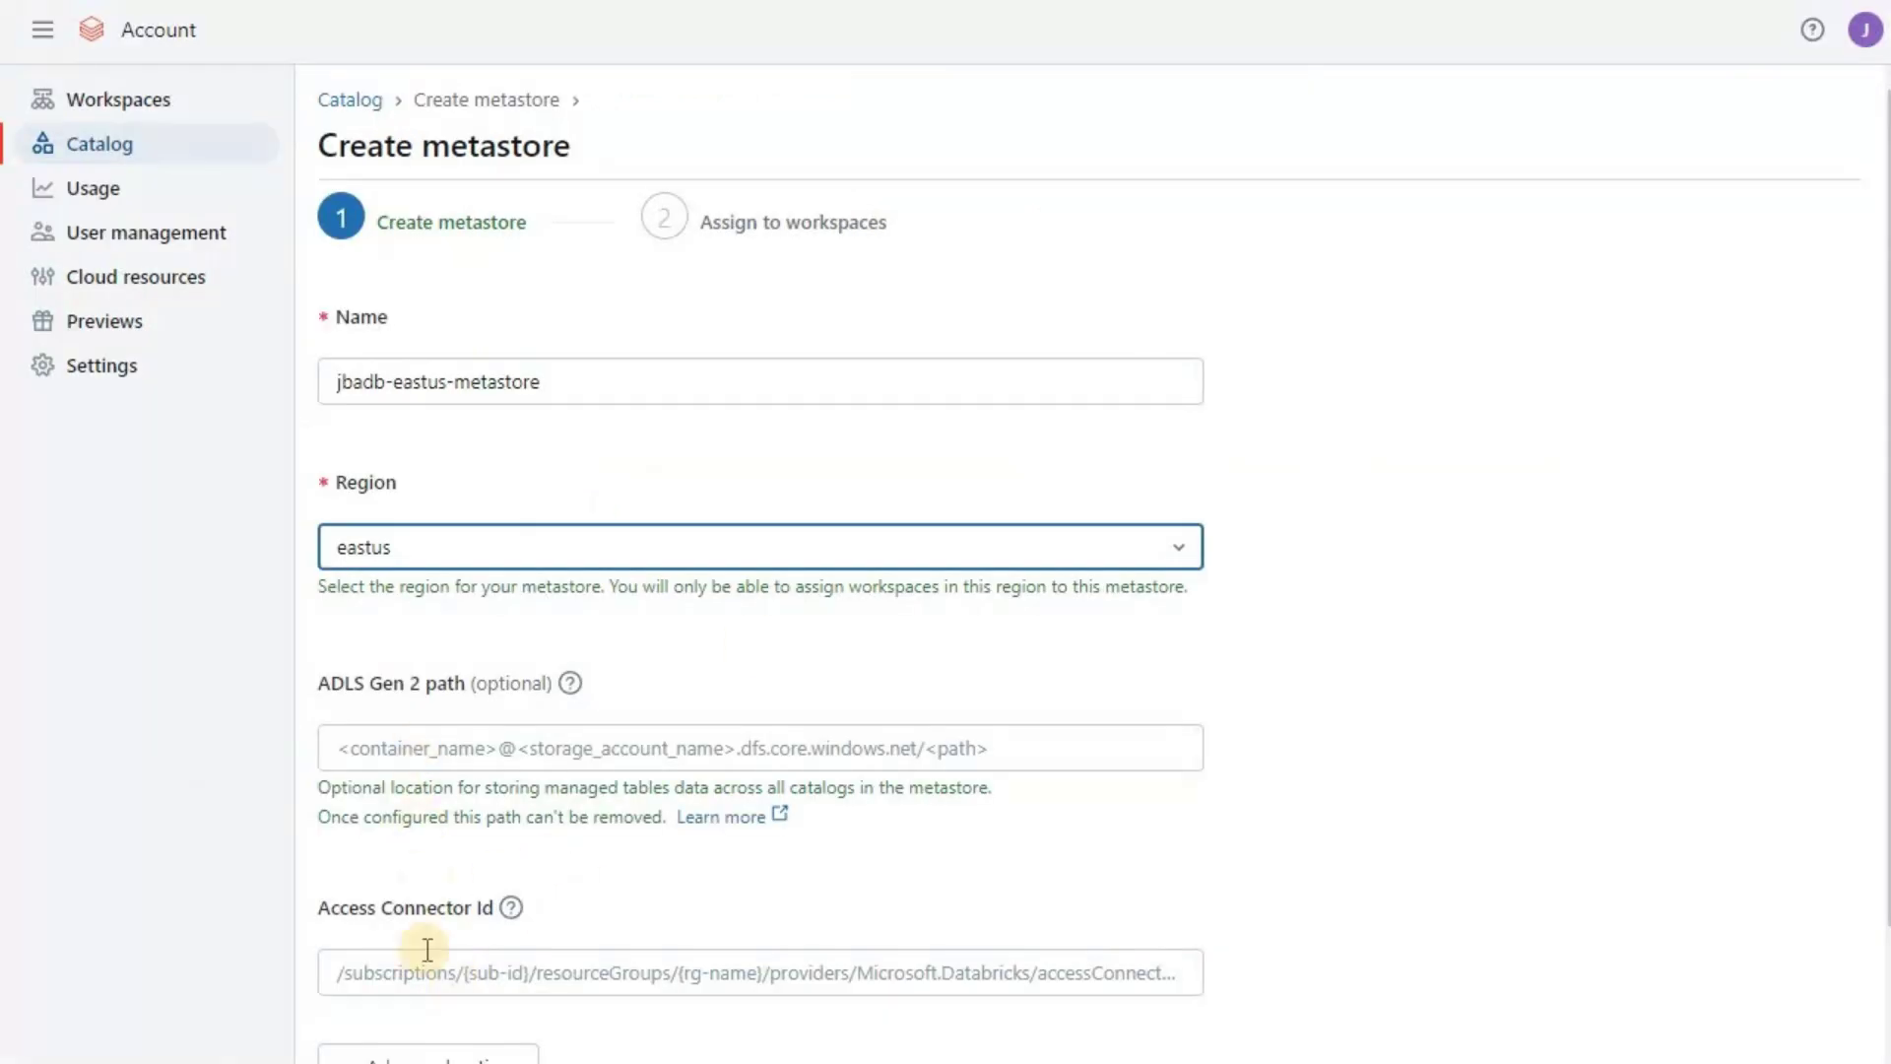
click(407, 967)
key(ctrl+v)
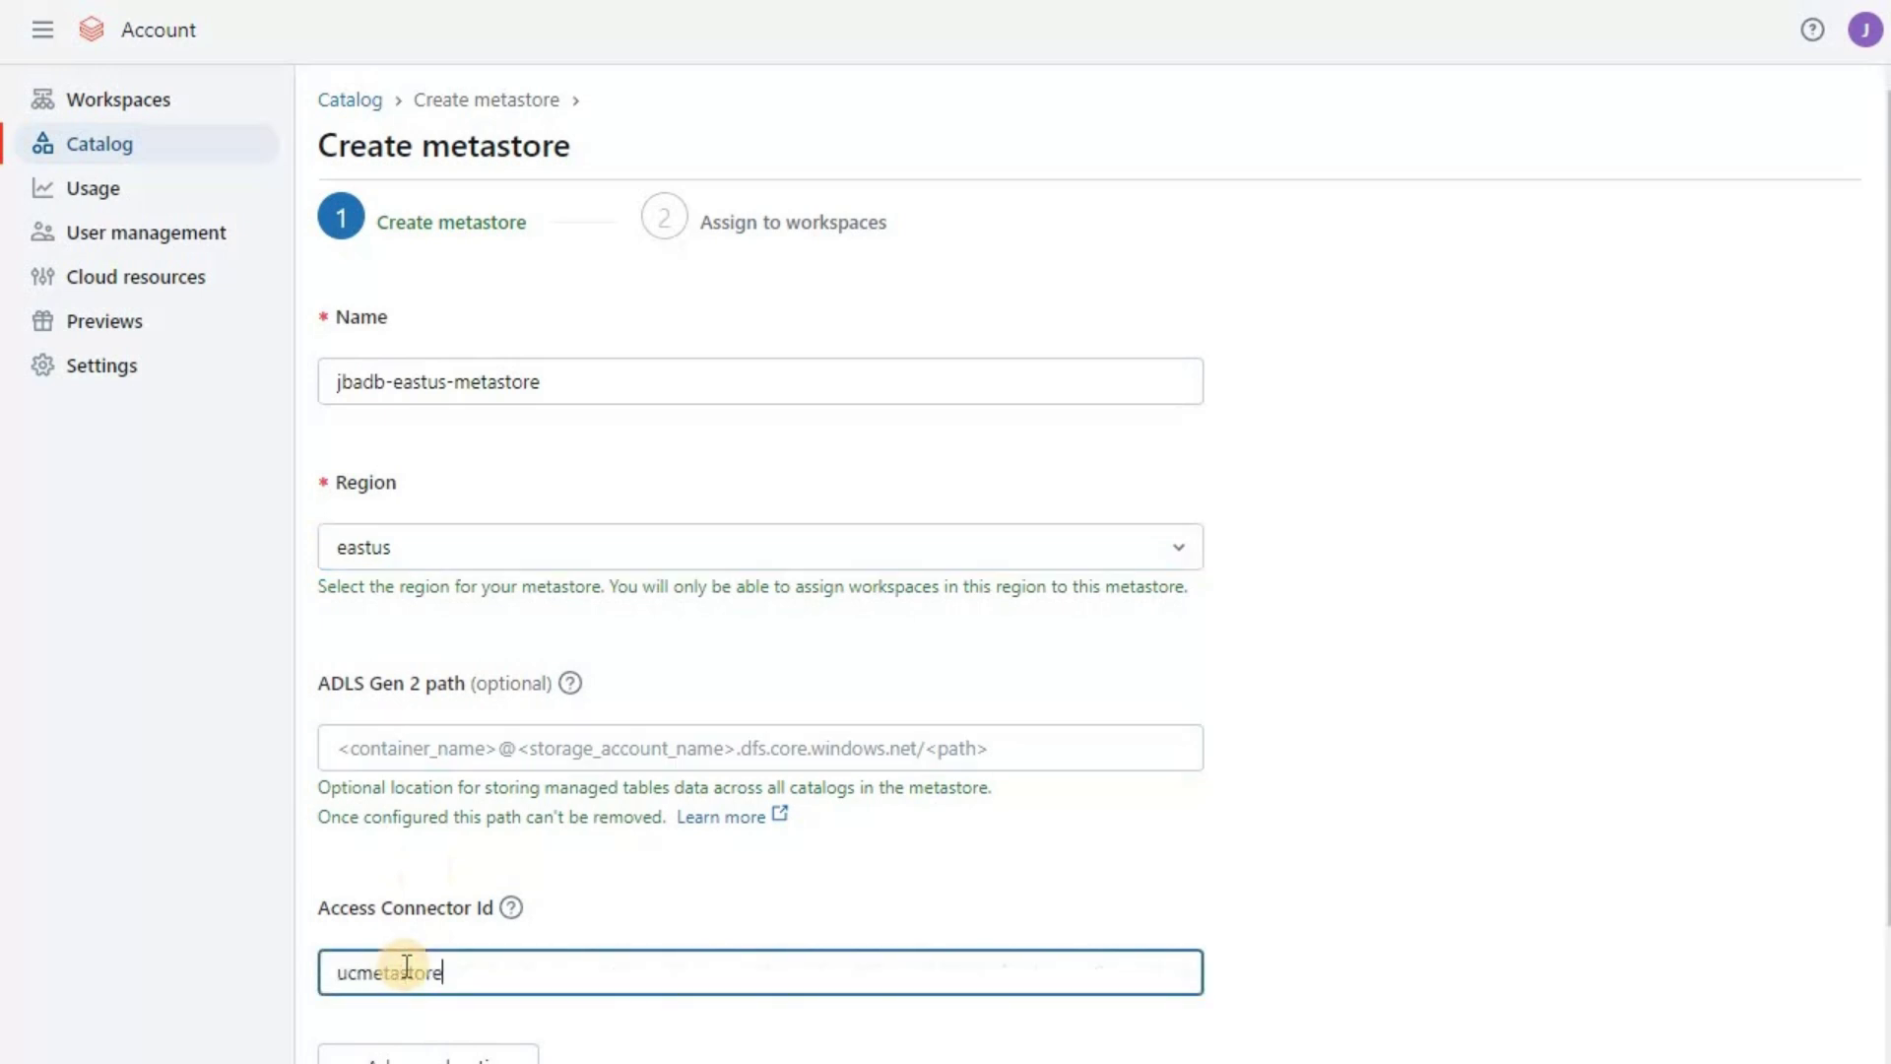
text(@)
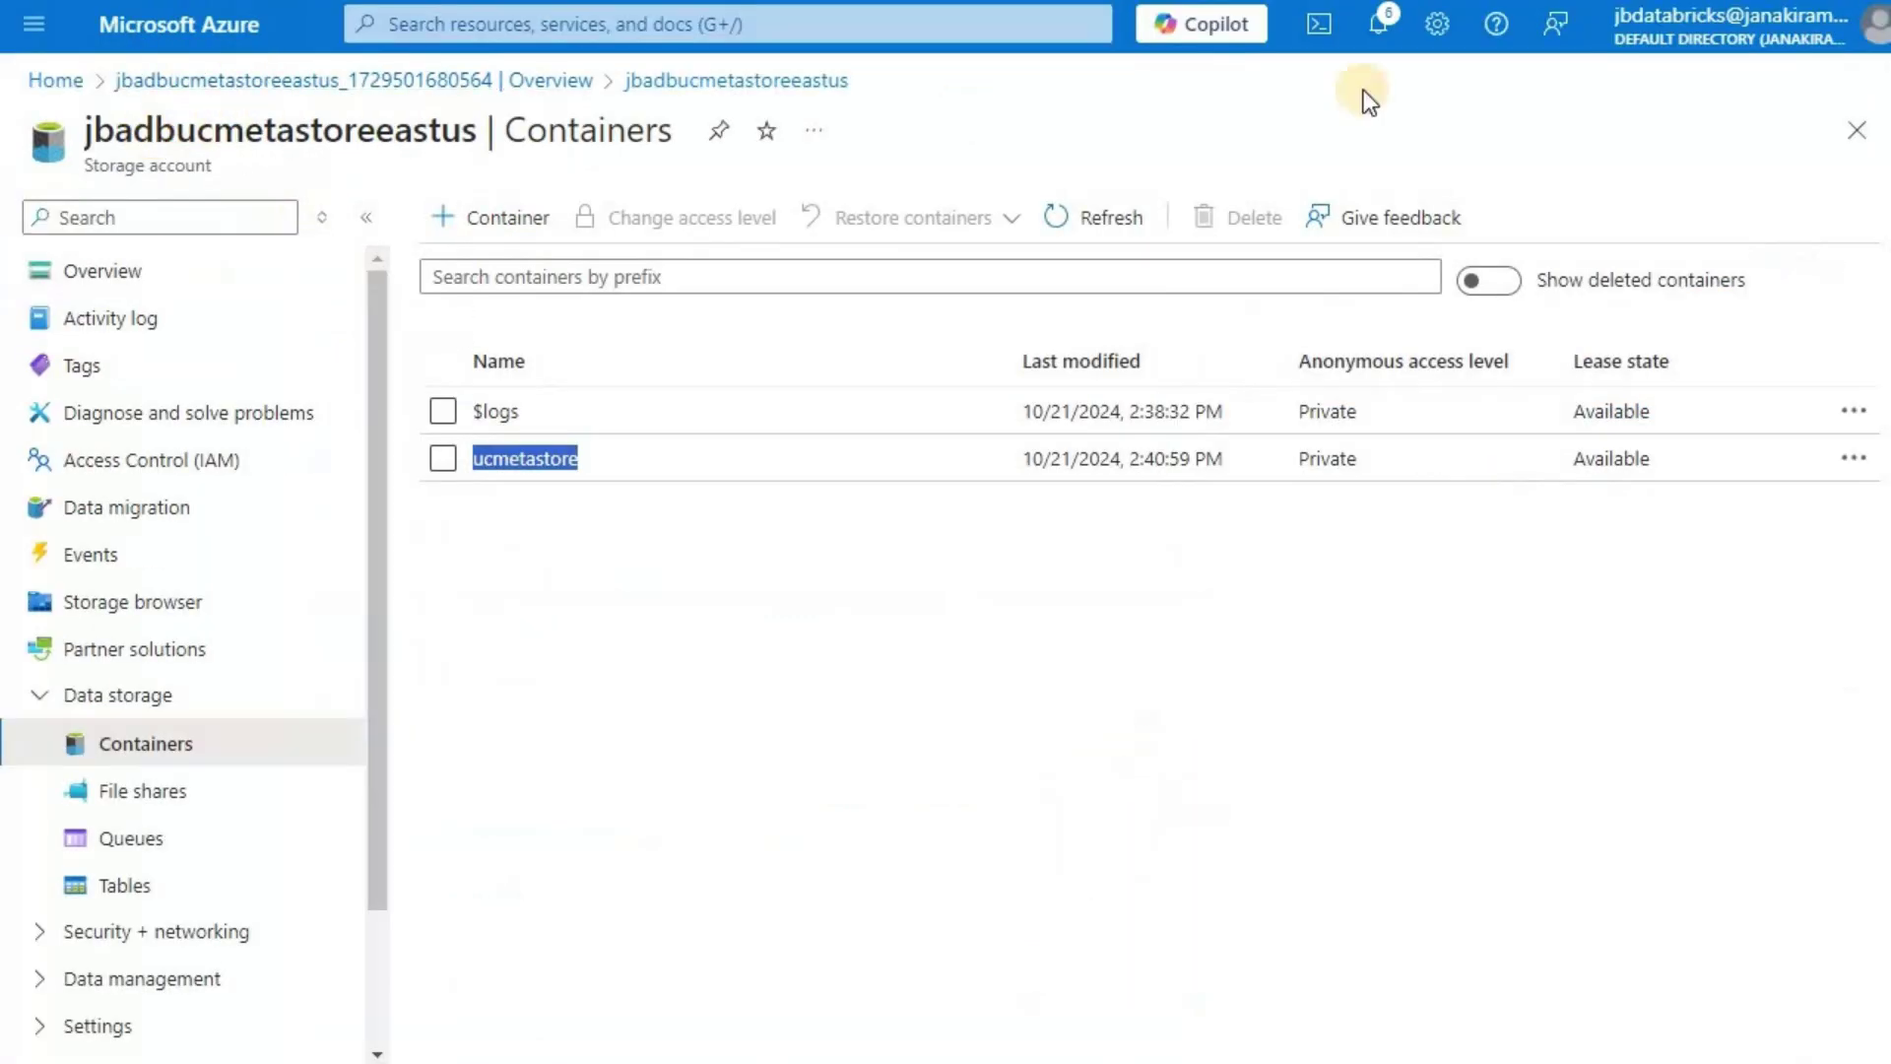
double_click(280, 130)
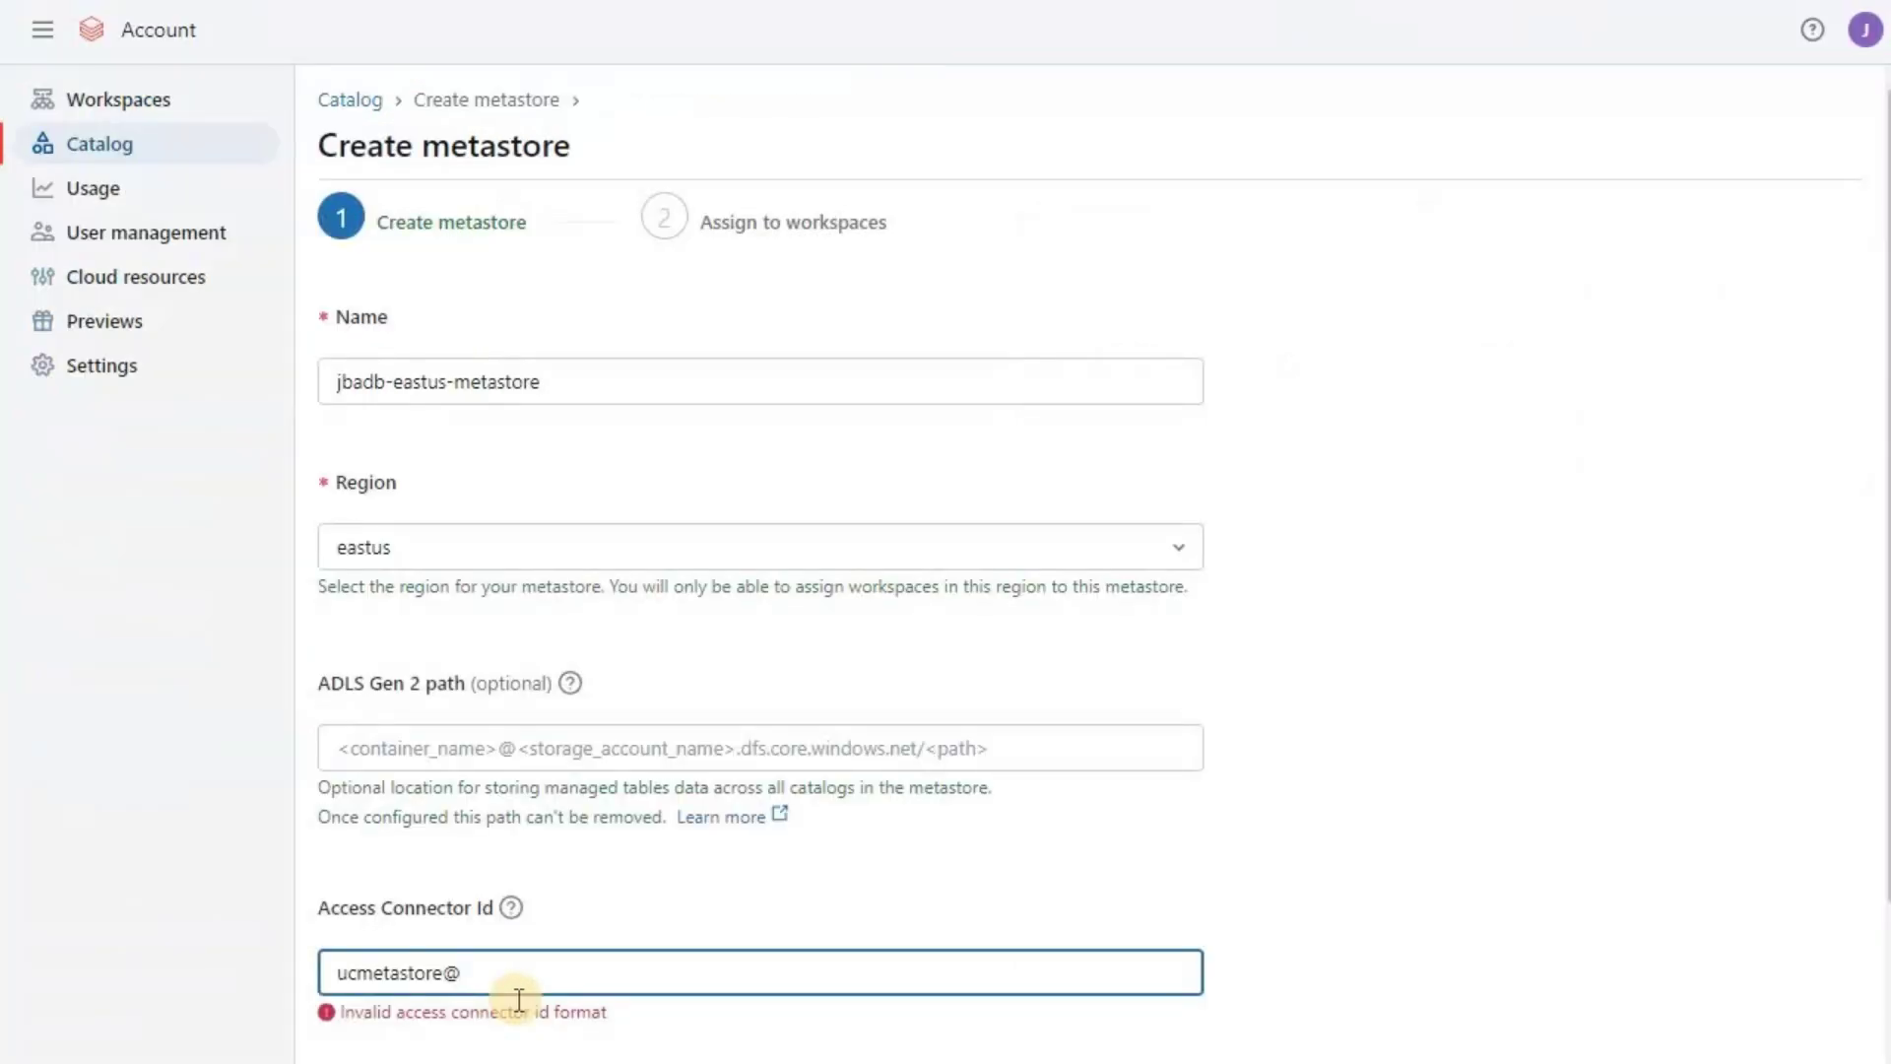
text(jbadbucmetastoreeastus)
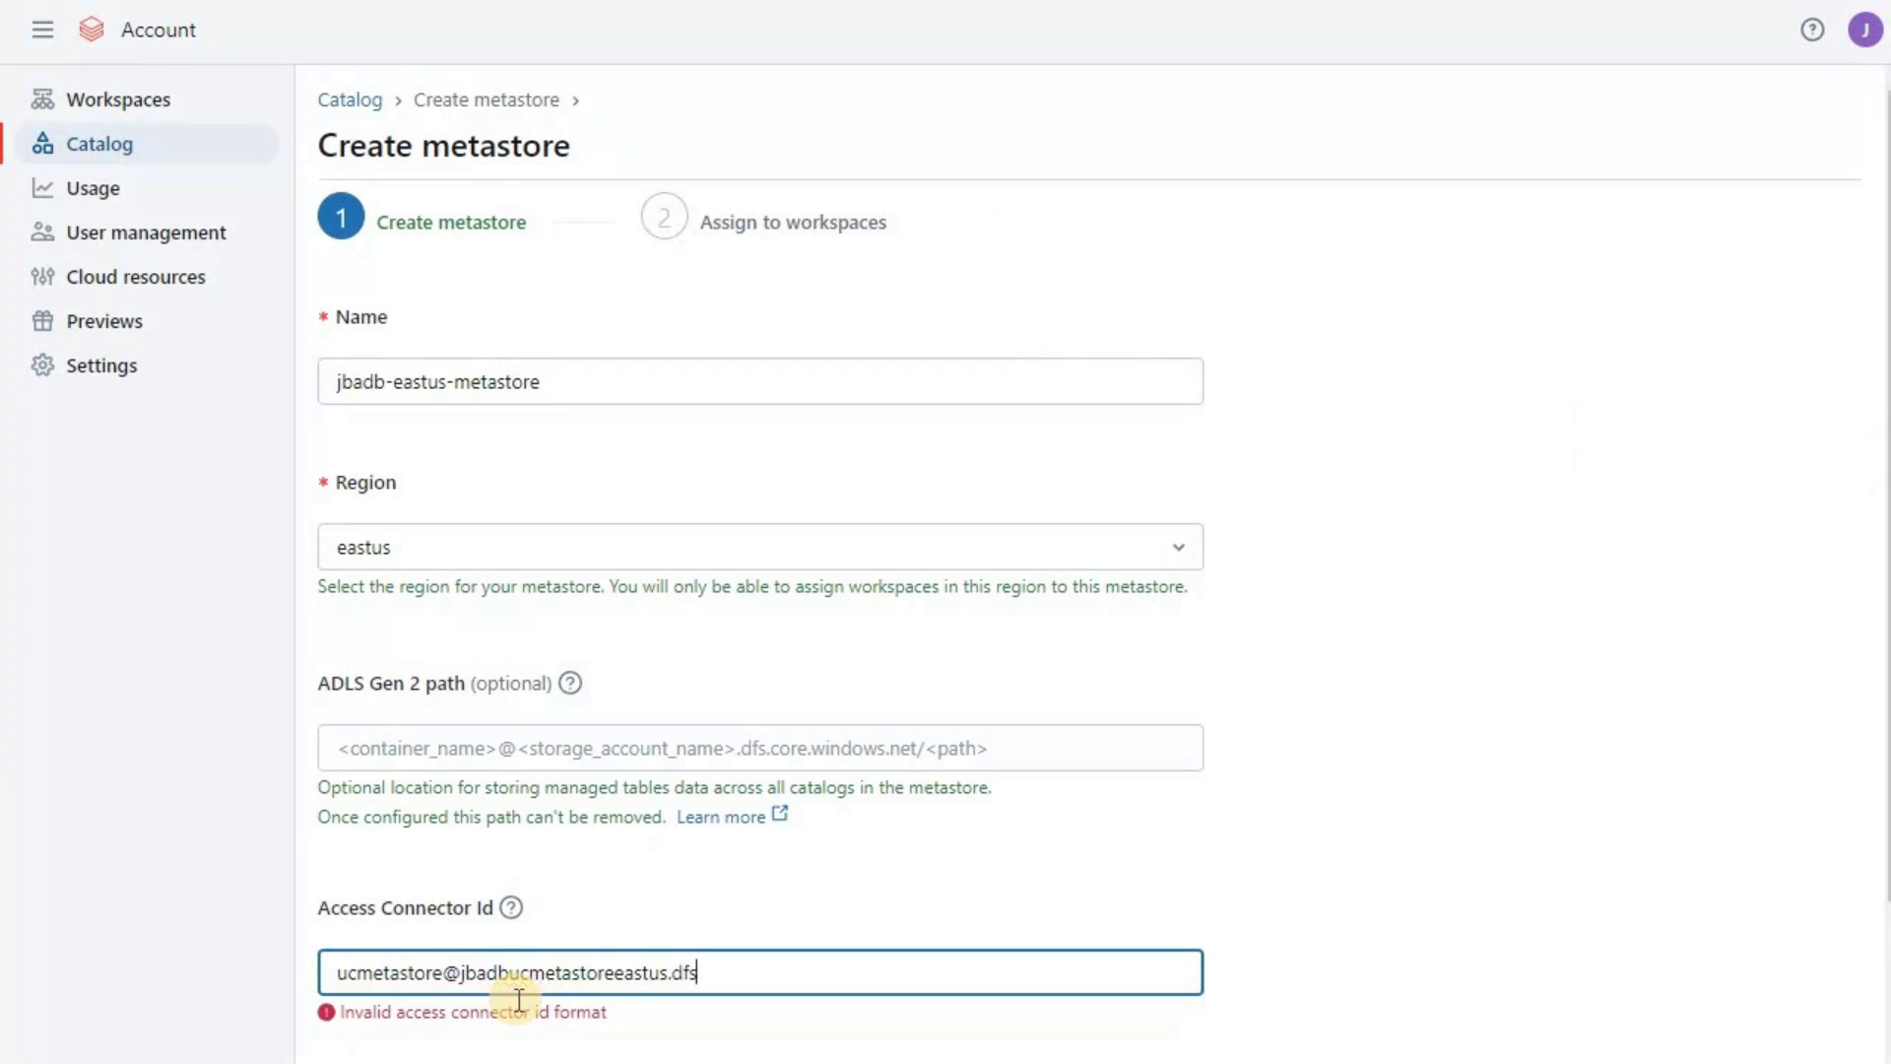
text(e.windows.net)
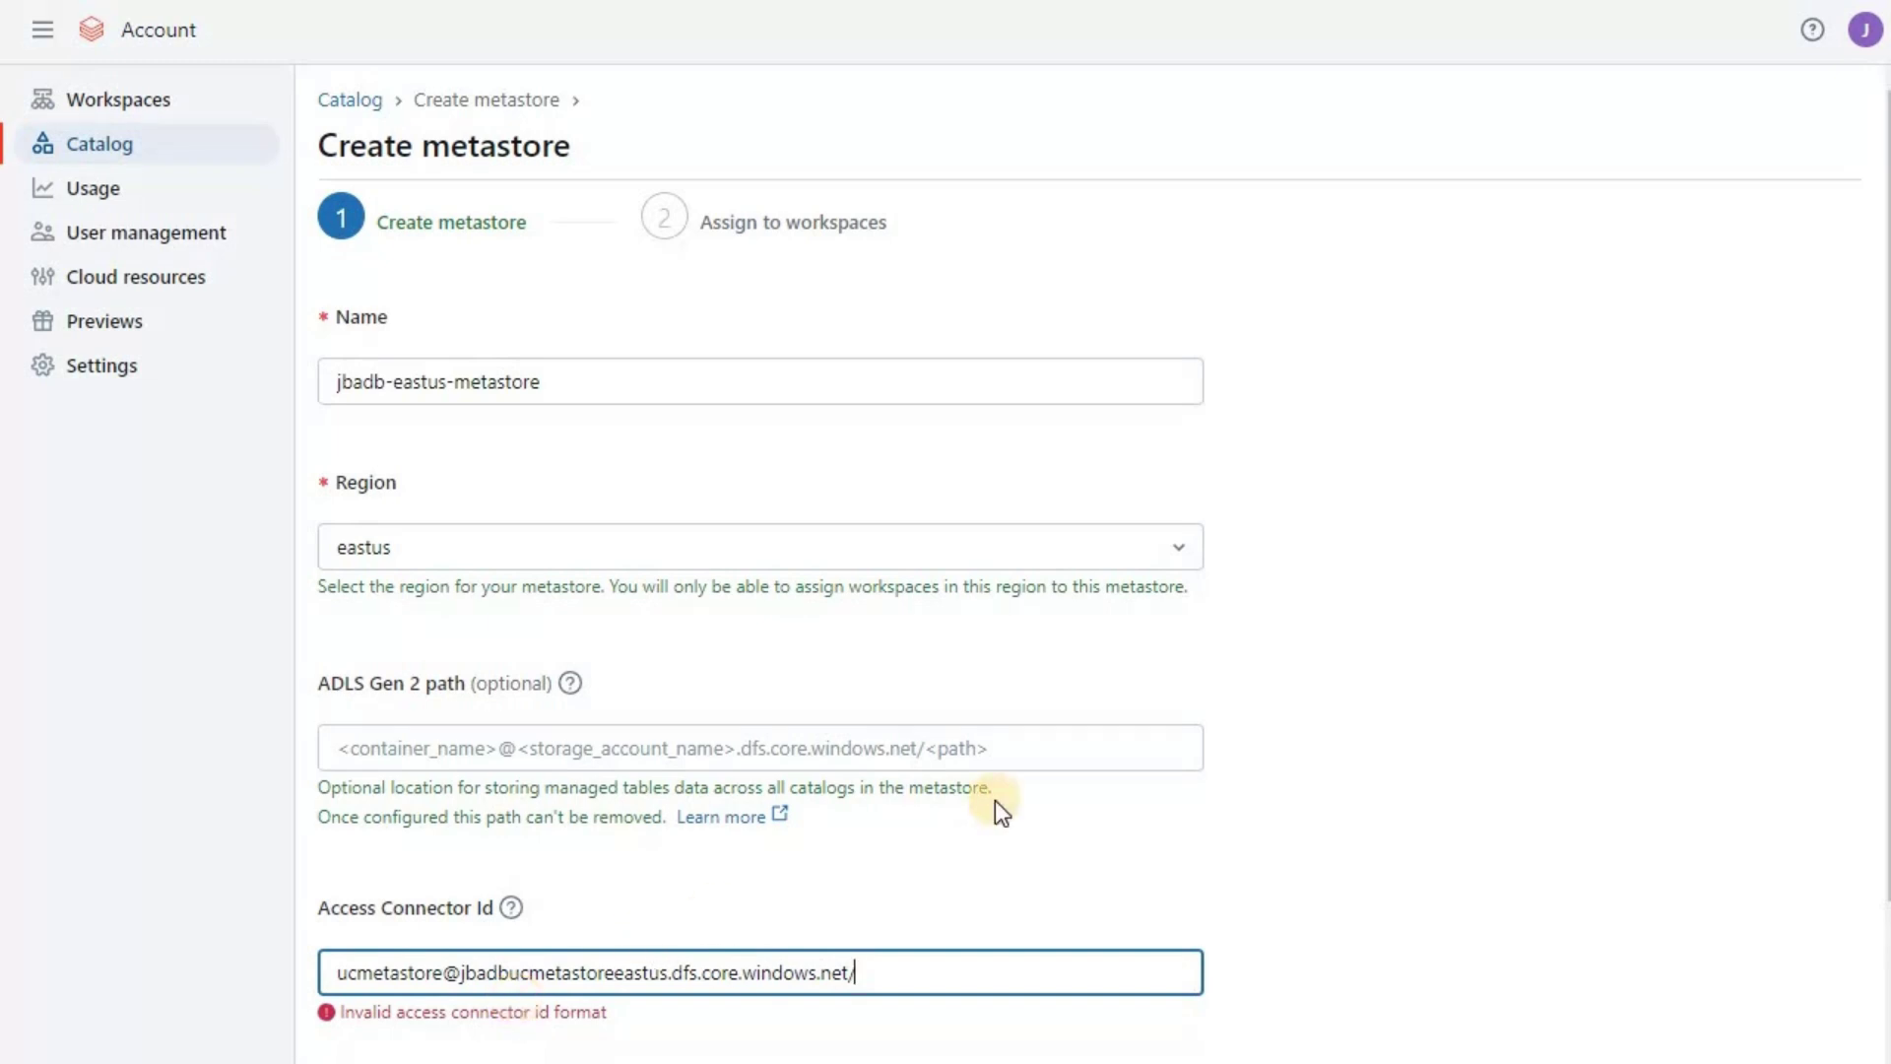
text(/ucmetastore)
Copy the directory name ucmetastore from the path and create a directory with that name inside the ucmetastore container in Azure
key(ctrl+shift+Left)
key(ctrl+c)
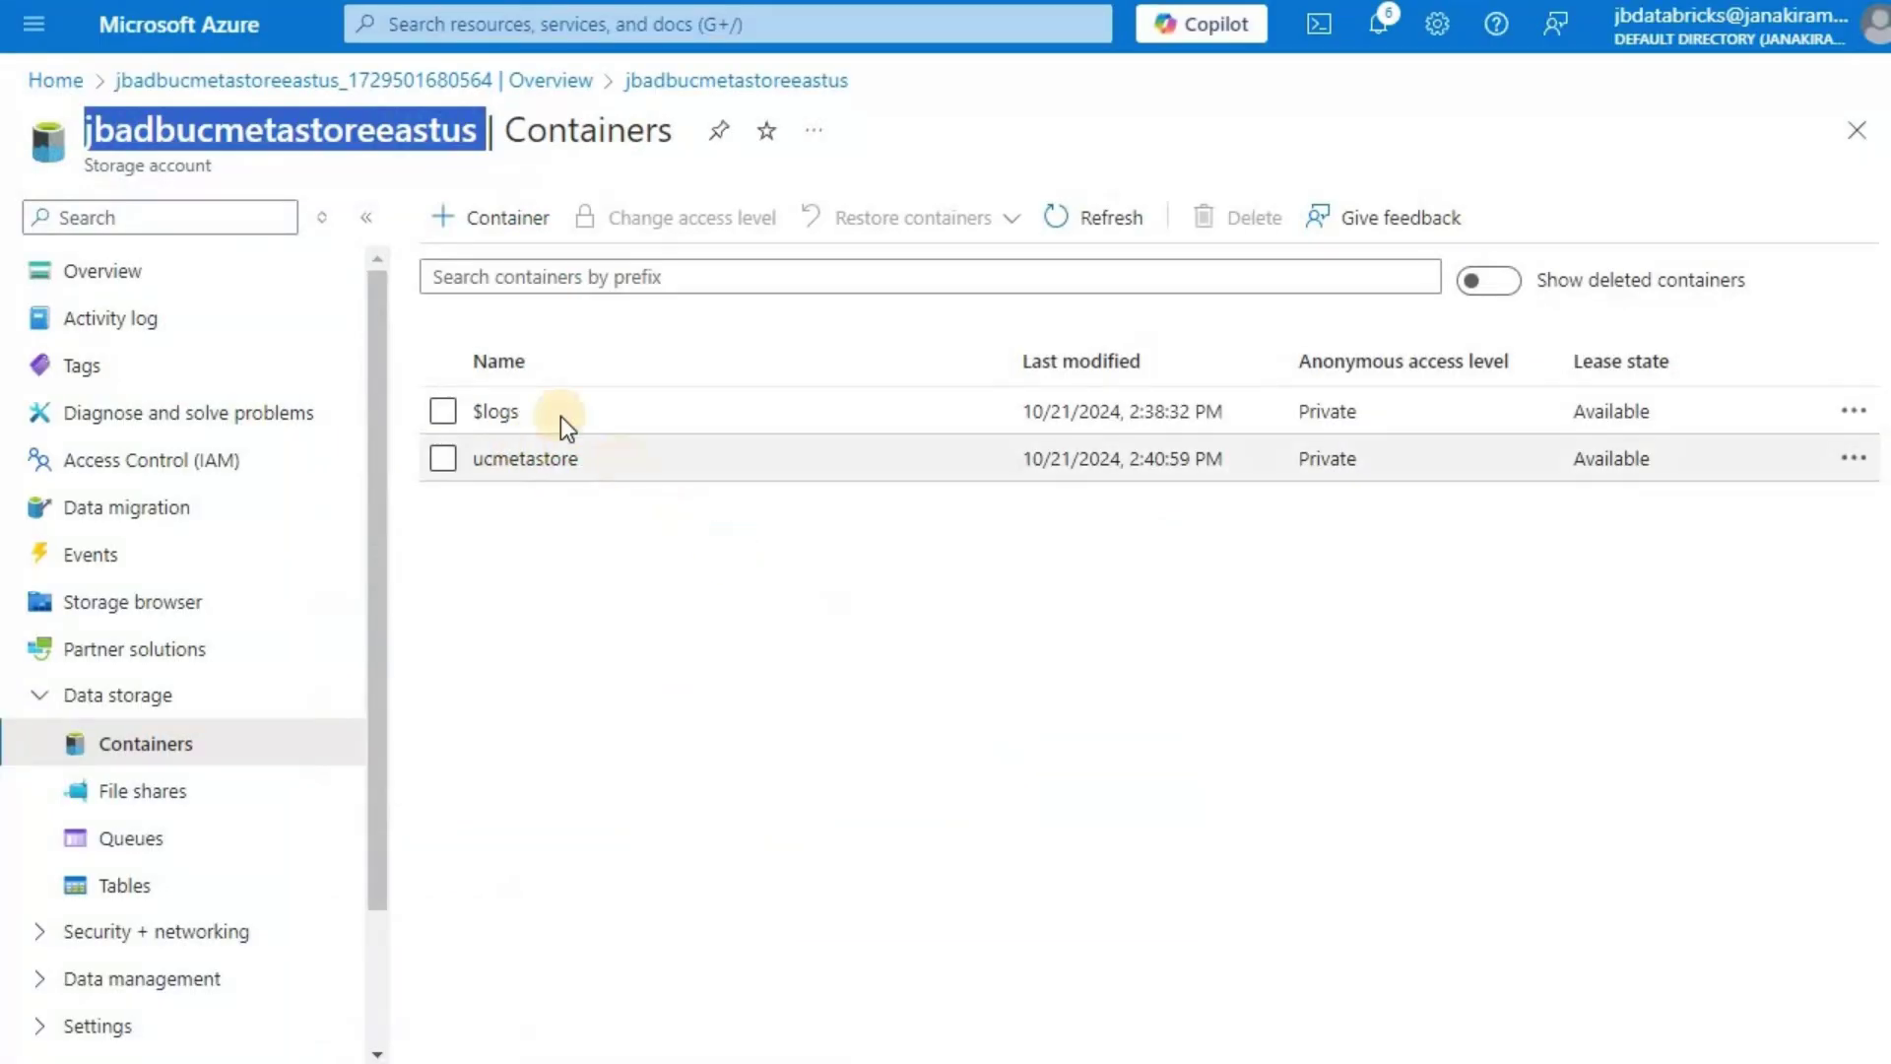
click(586, 463)
click(623, 236)
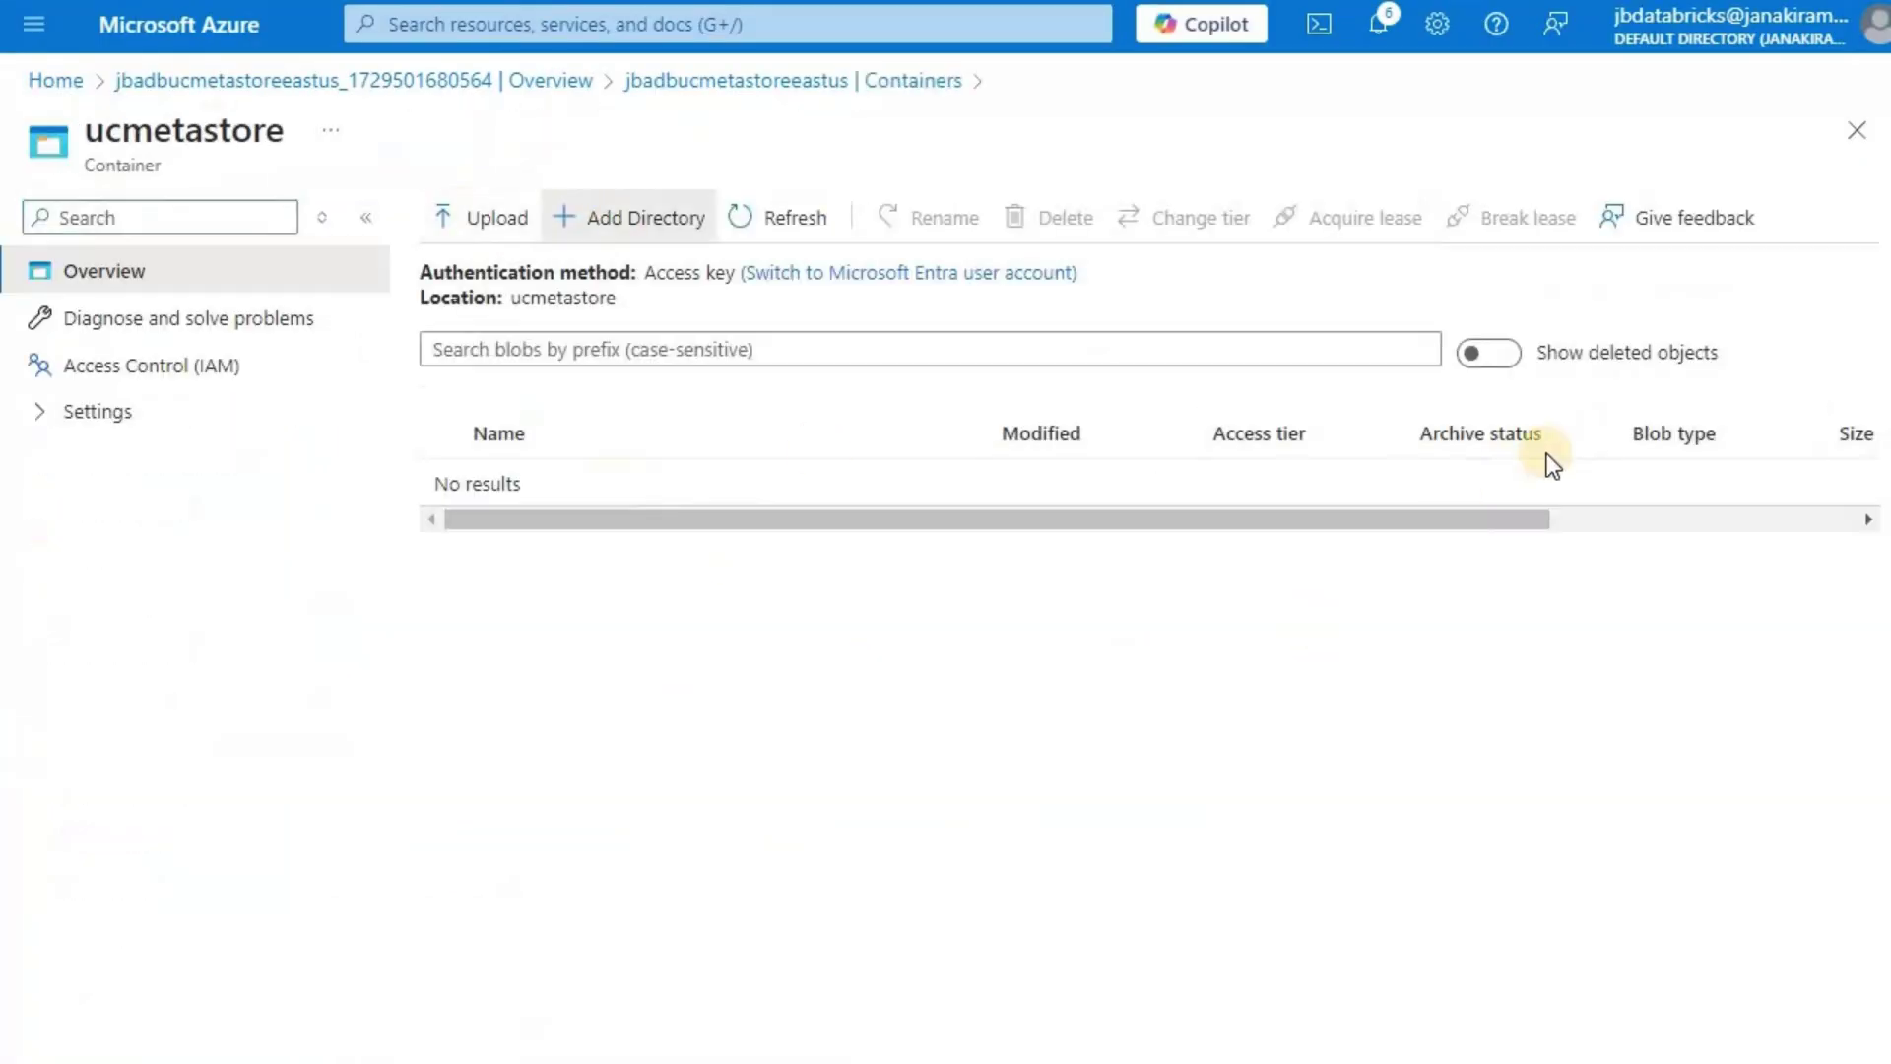
key(ctrl+v)
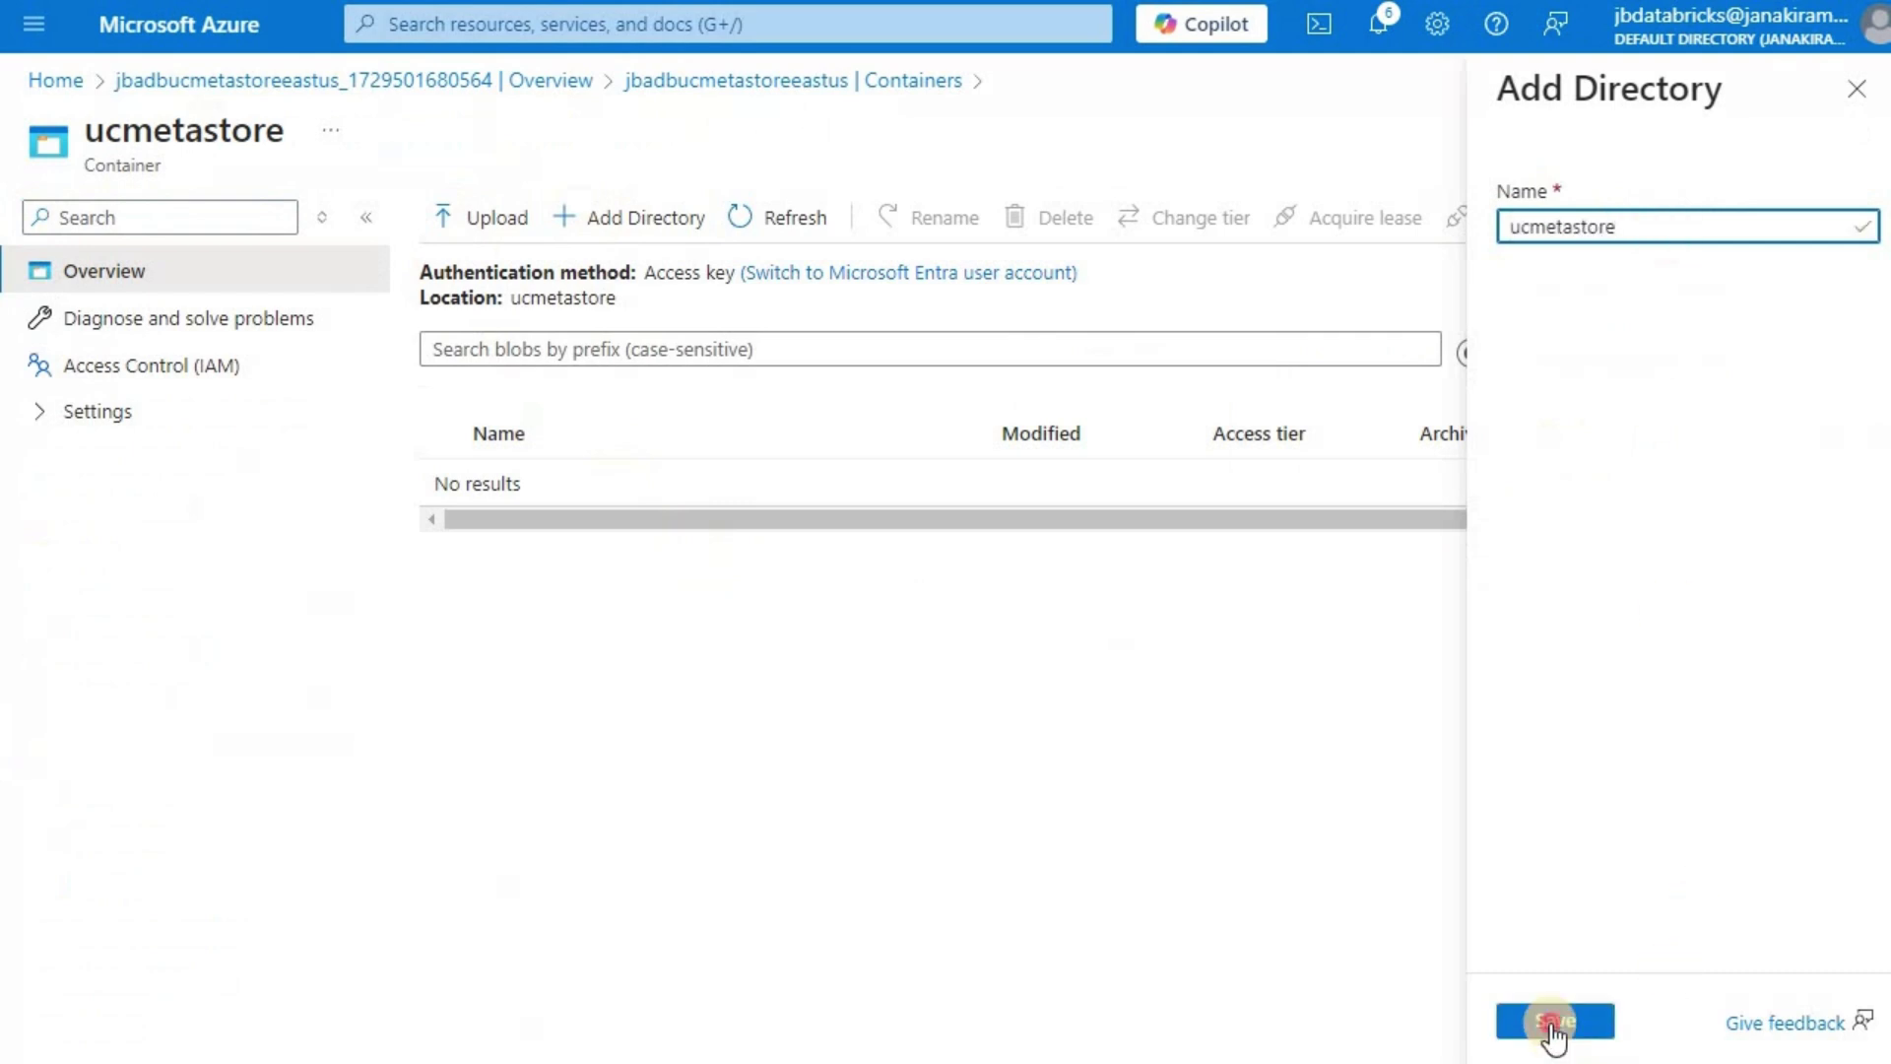
key(Tab)
key(Return)
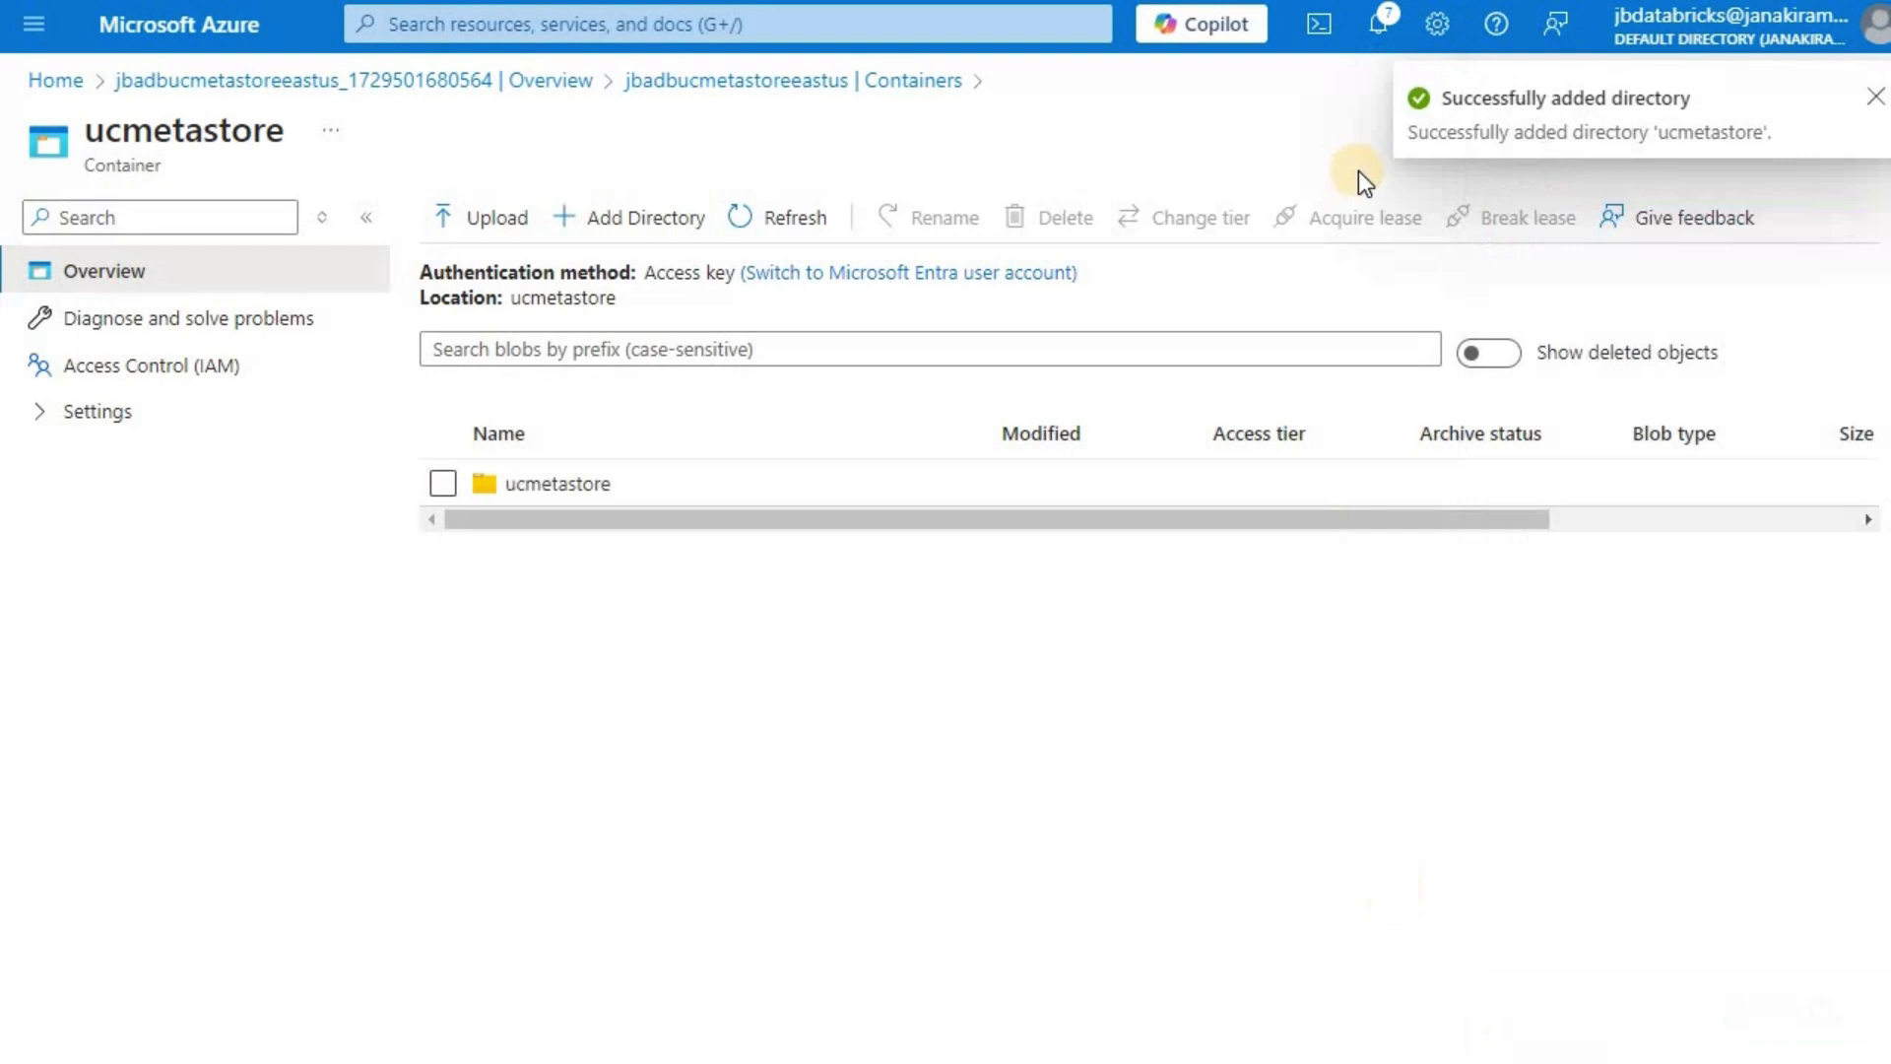
Back in the Databricks metastore form, move the full storage path from Access Connector Id to ADLS Gen 2 path
key(alt+Tab)
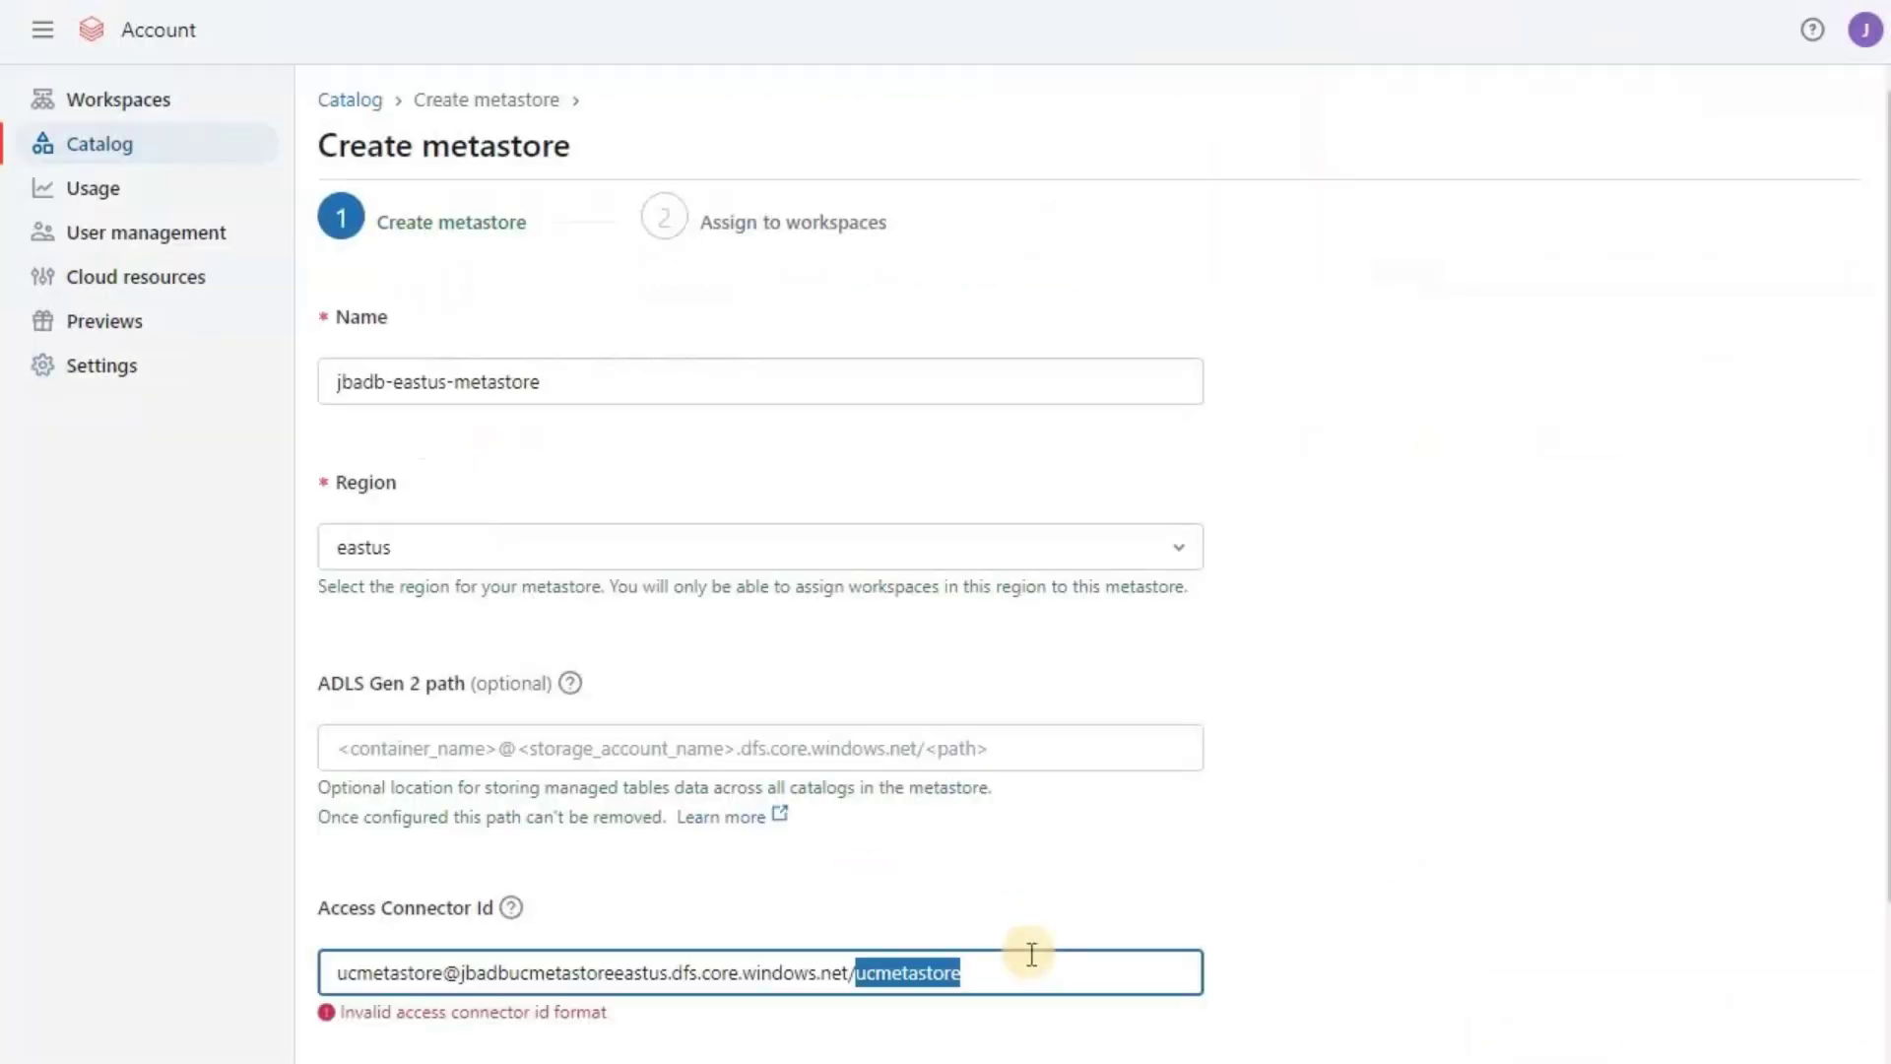
click(1034, 969)
key(ctrl+a)
key(ctrl+c)
key(BackSpace)
click(372, 740)
key(ctrl+v)
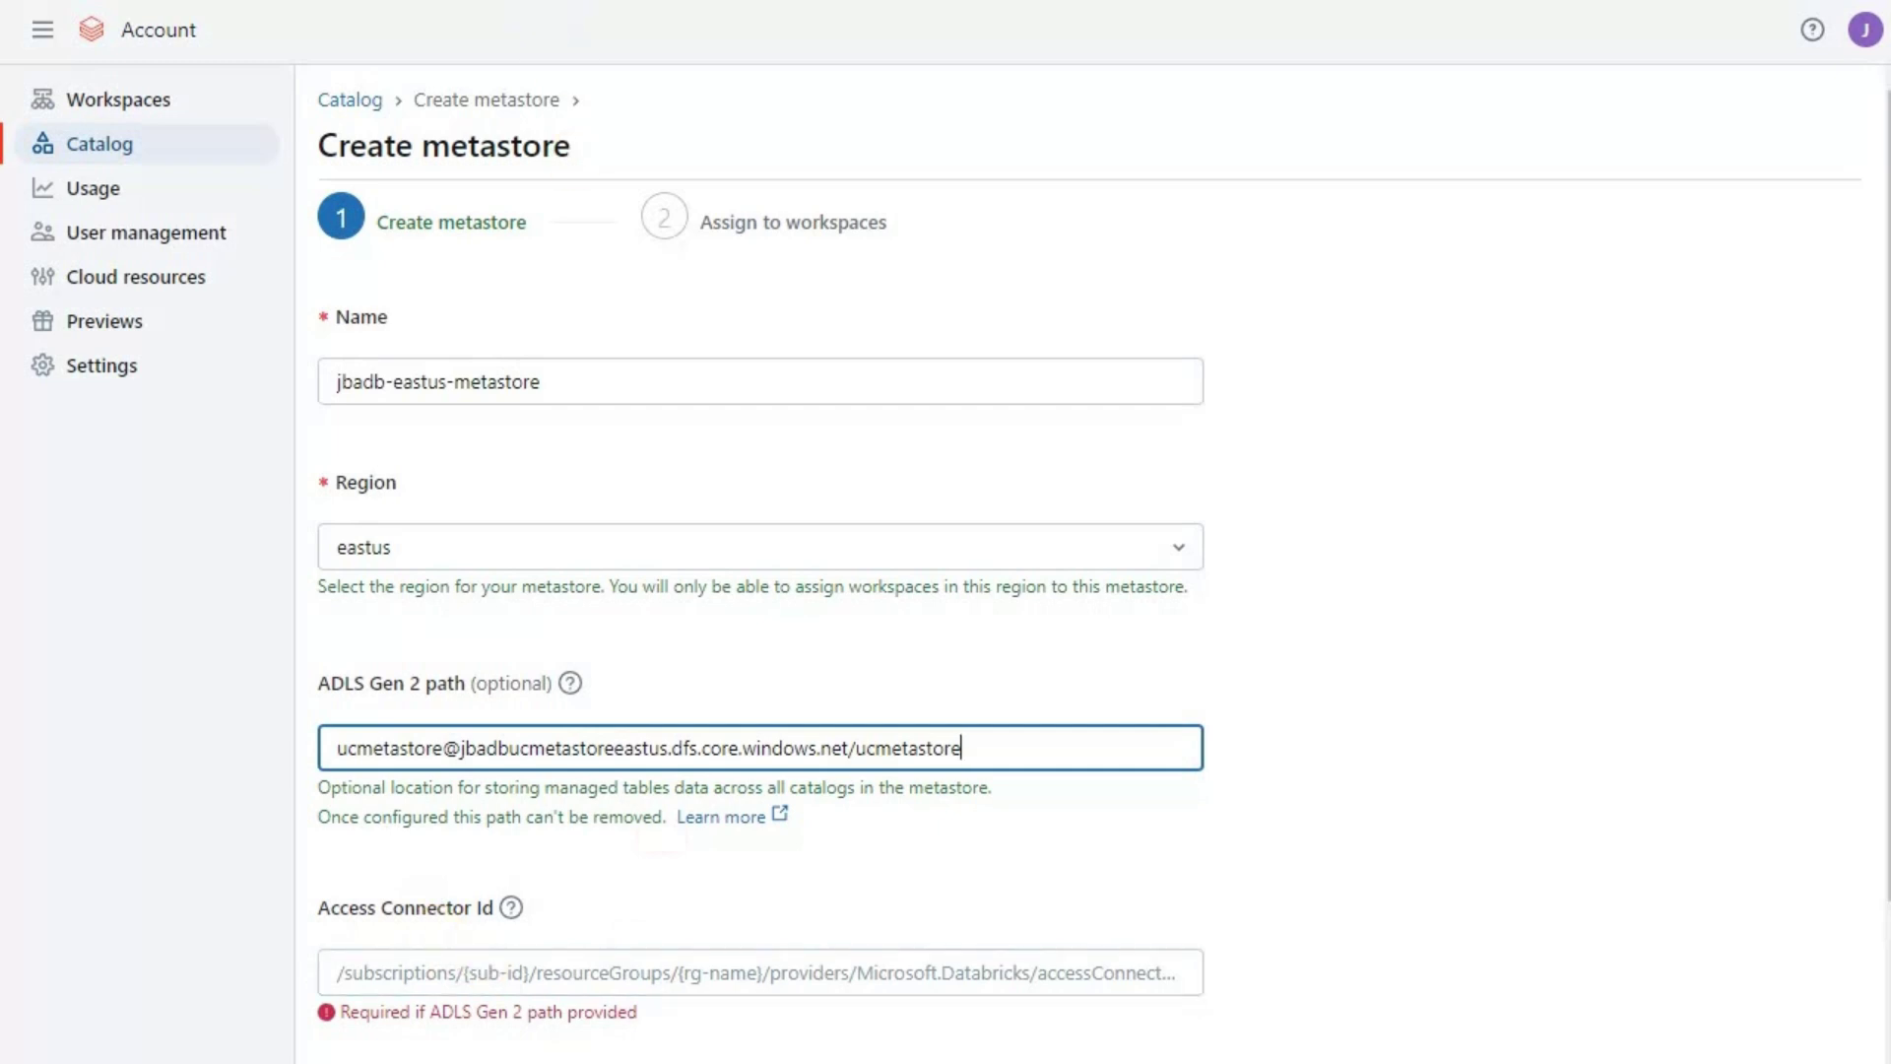
In the Azure portal, start creating an Access Connector for Azure Databricks in the JBdatabricks resource group
click(538, 2)
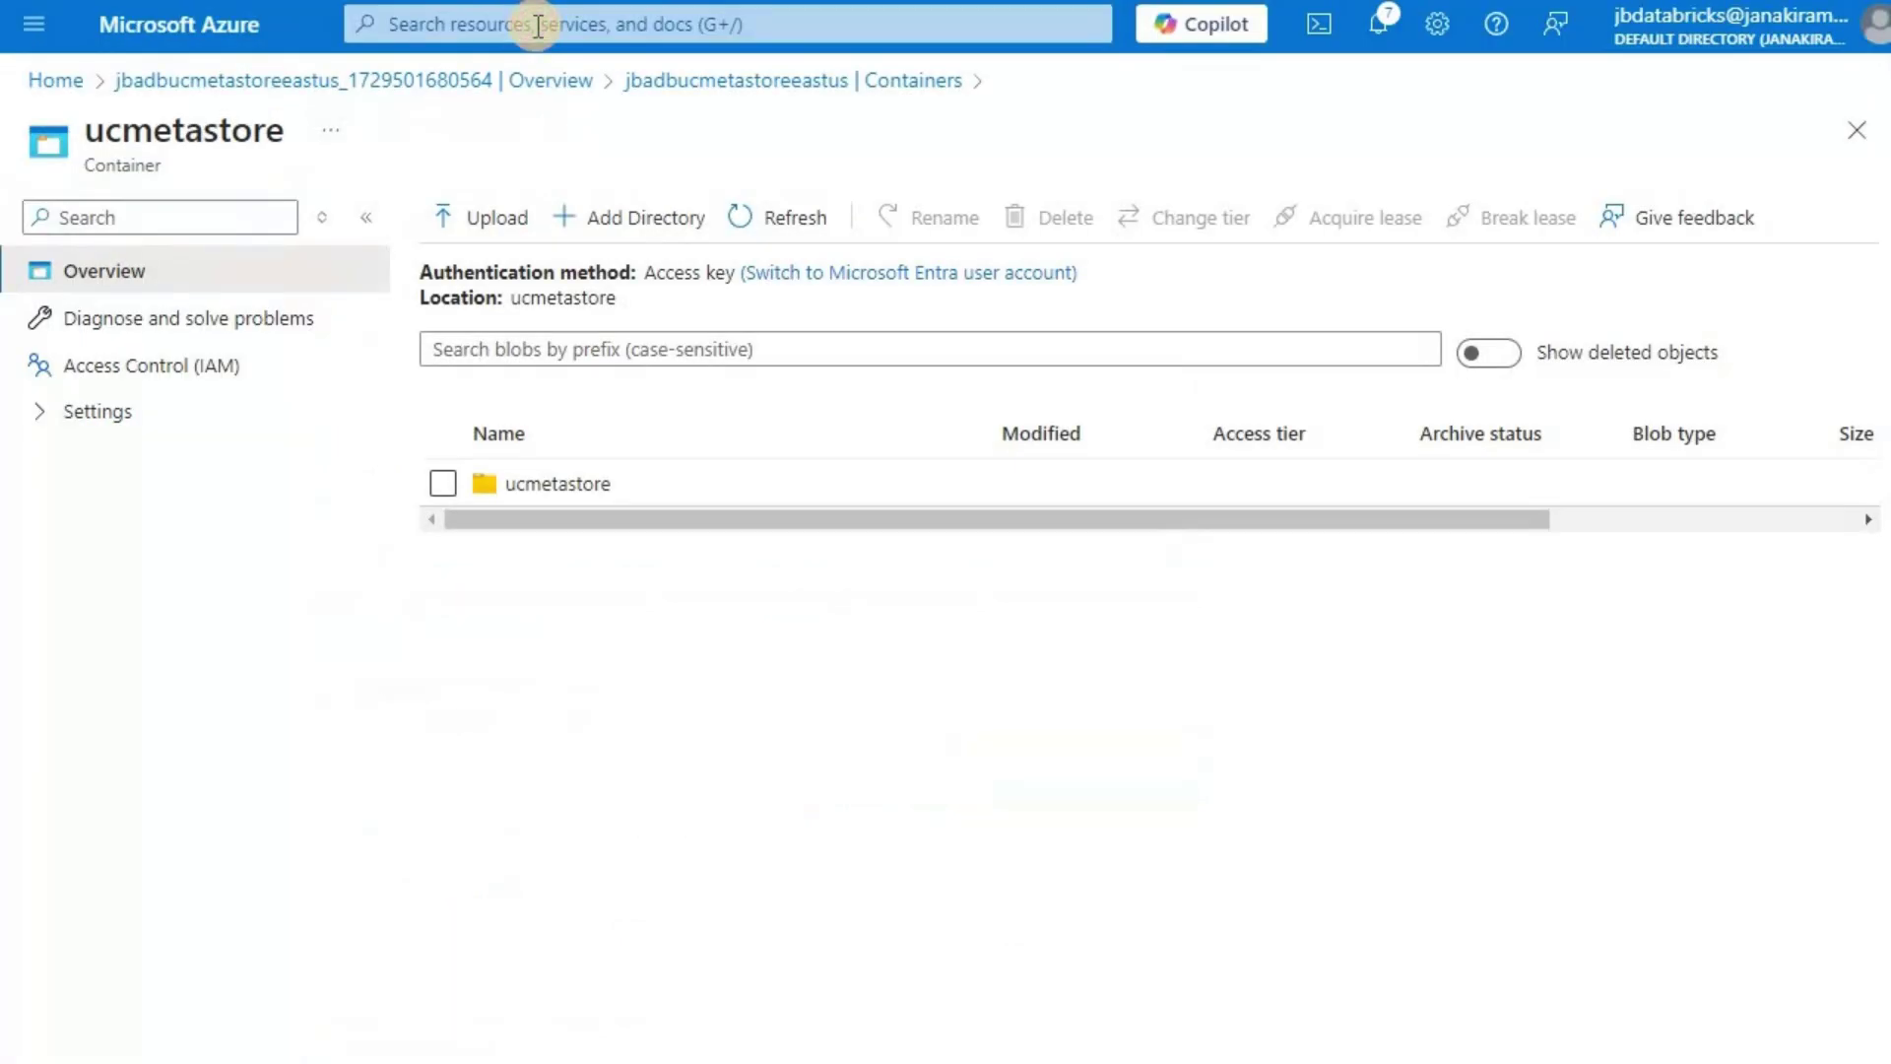
click(538, 25)
text(acce)
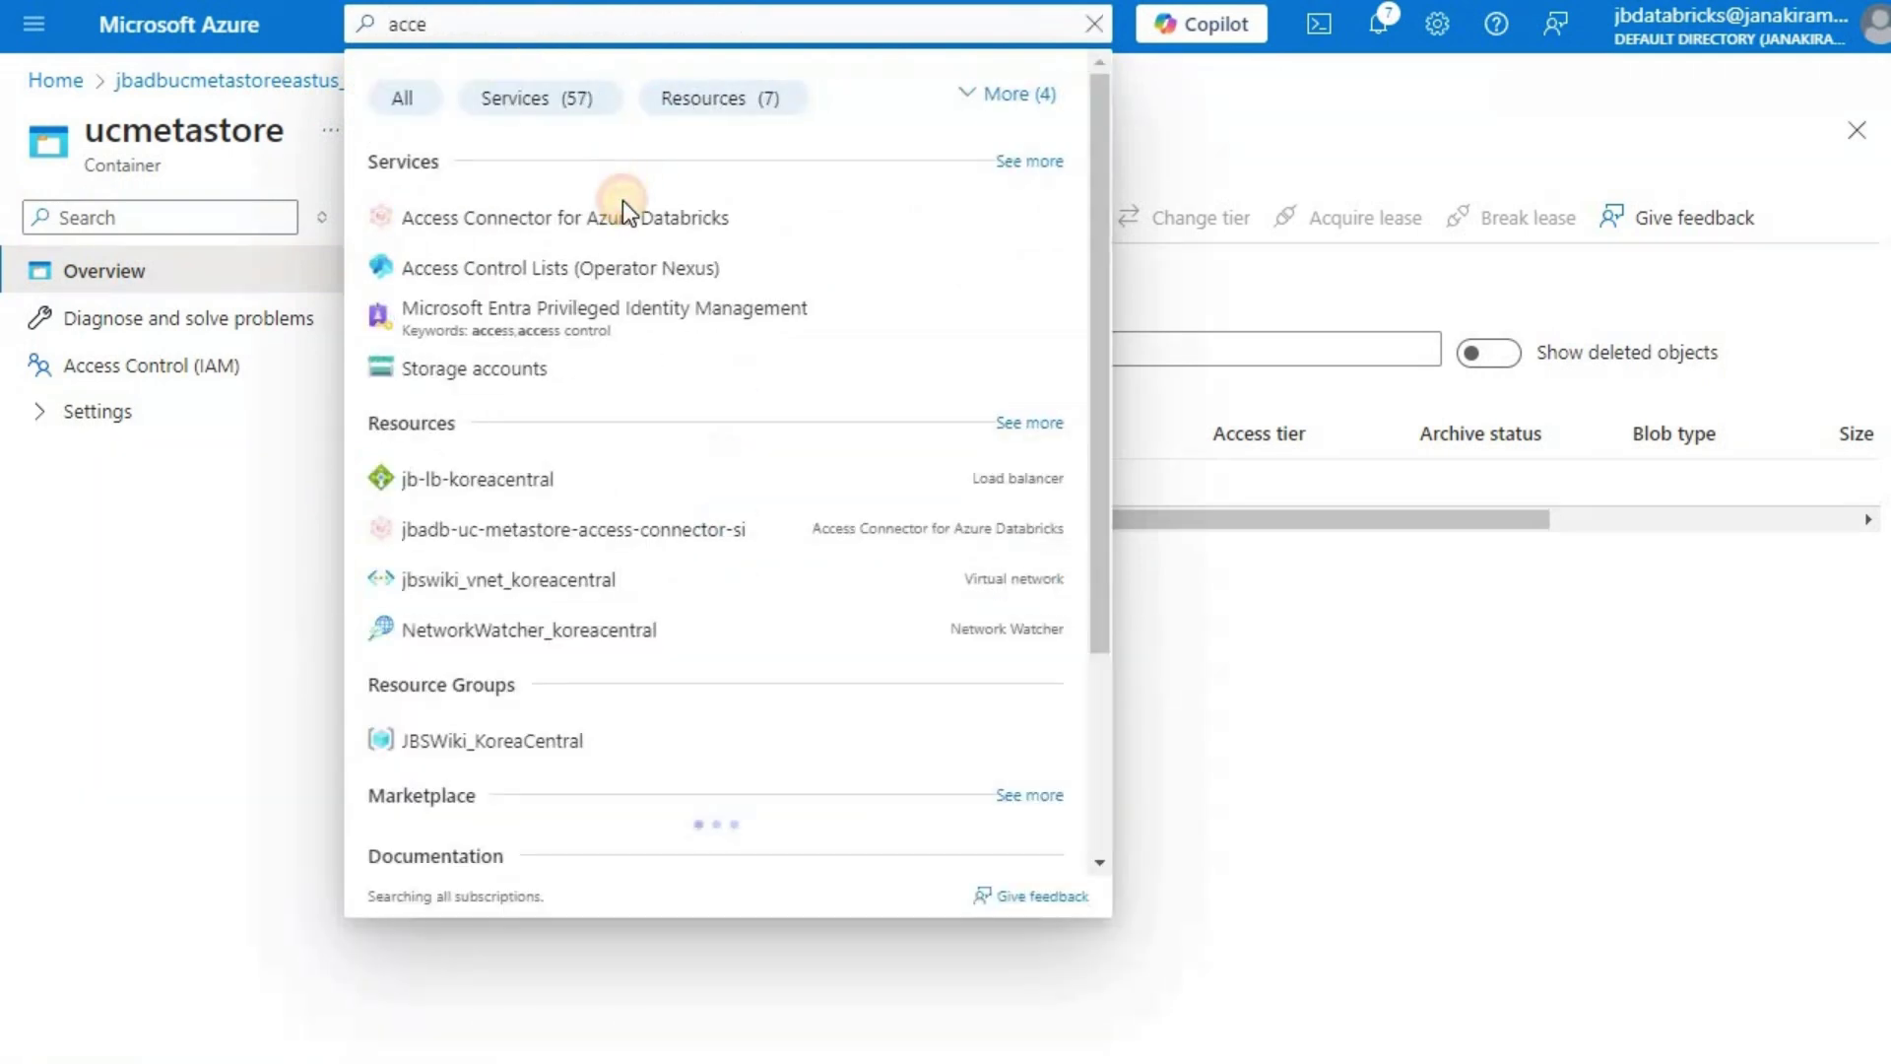
click(623, 206)
click(111, 228)
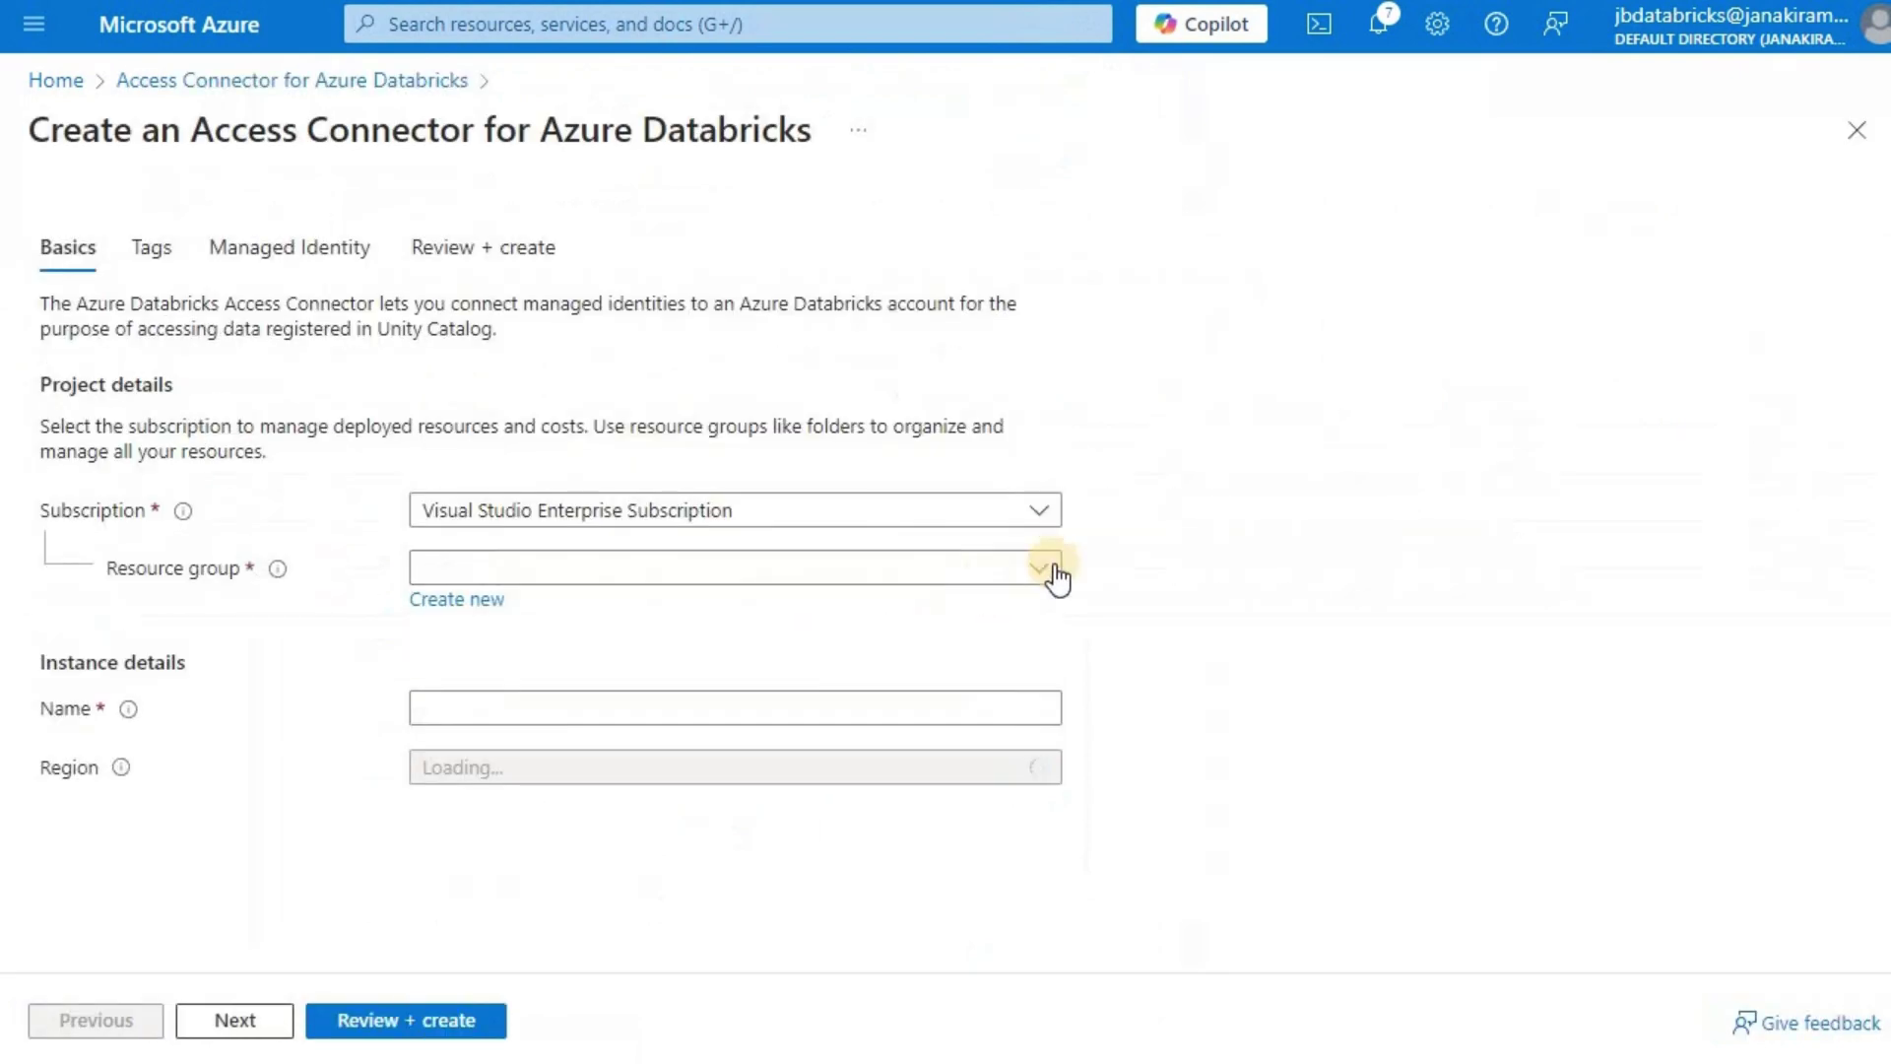
click(719, 581)
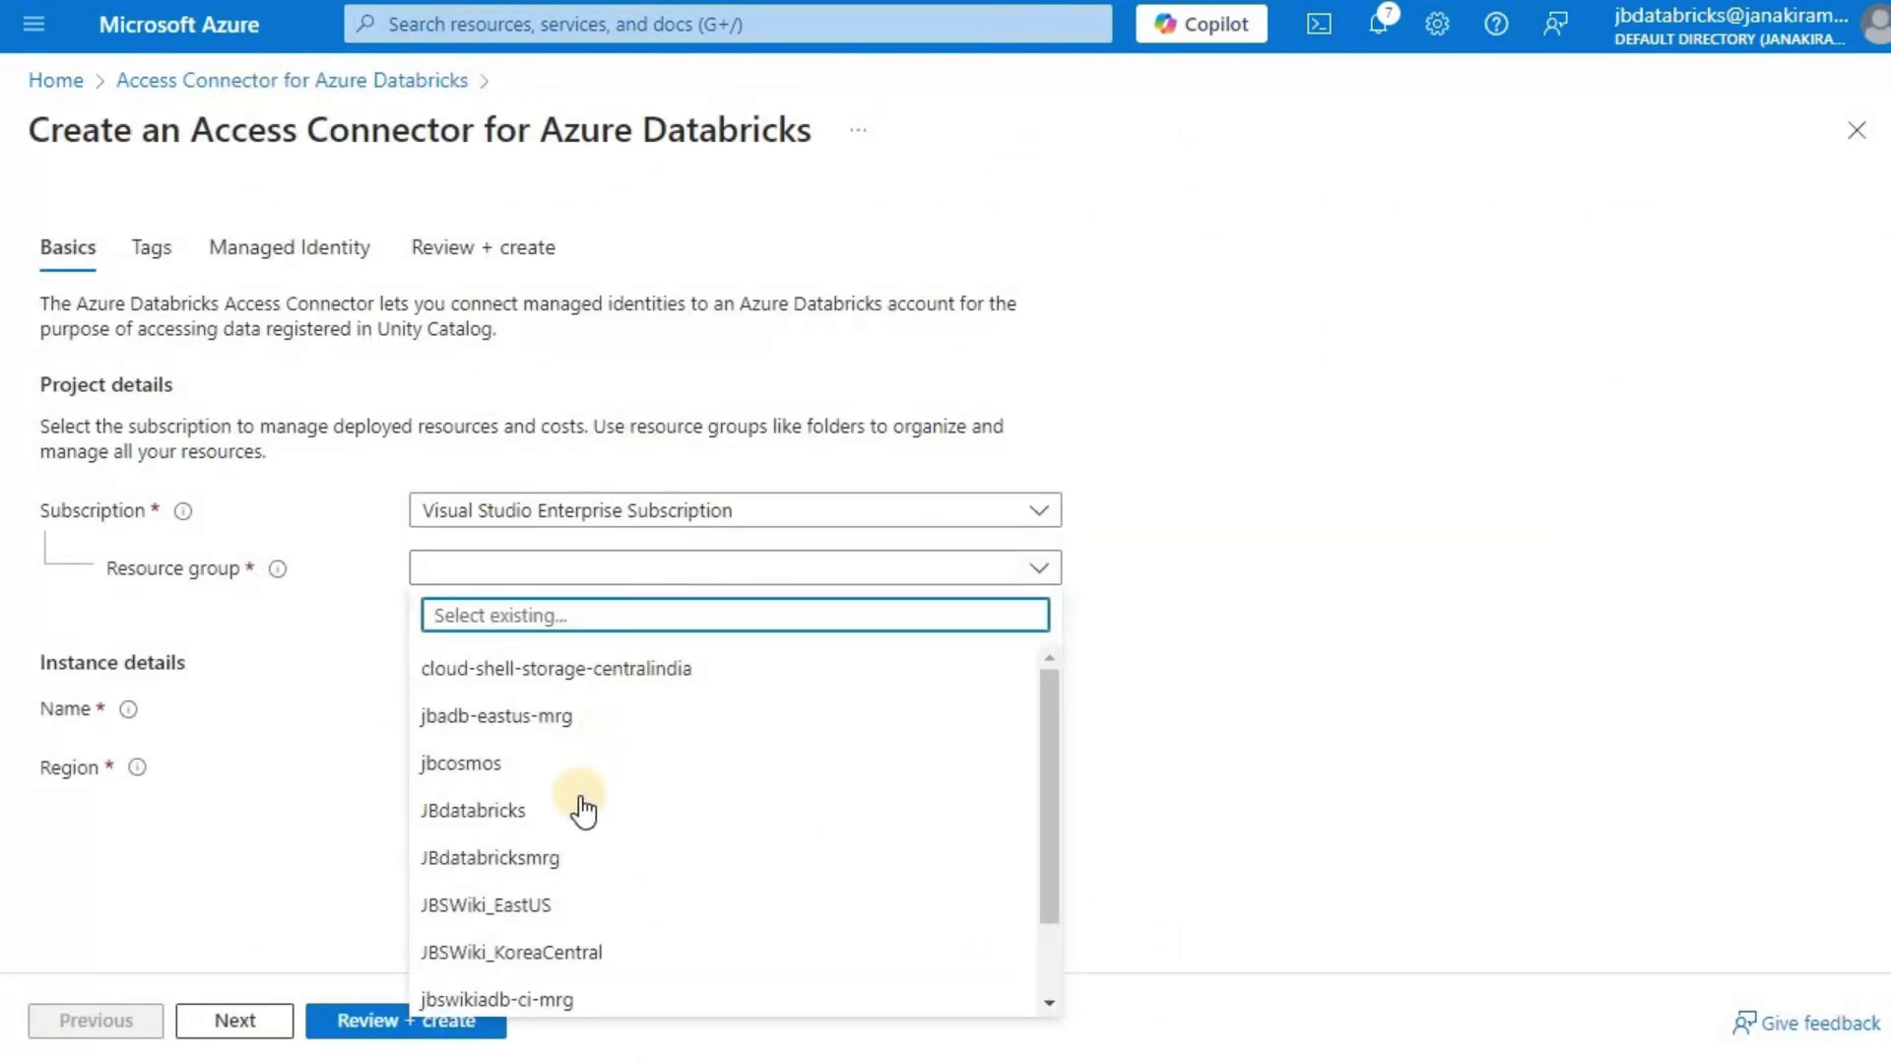
click(576, 809)
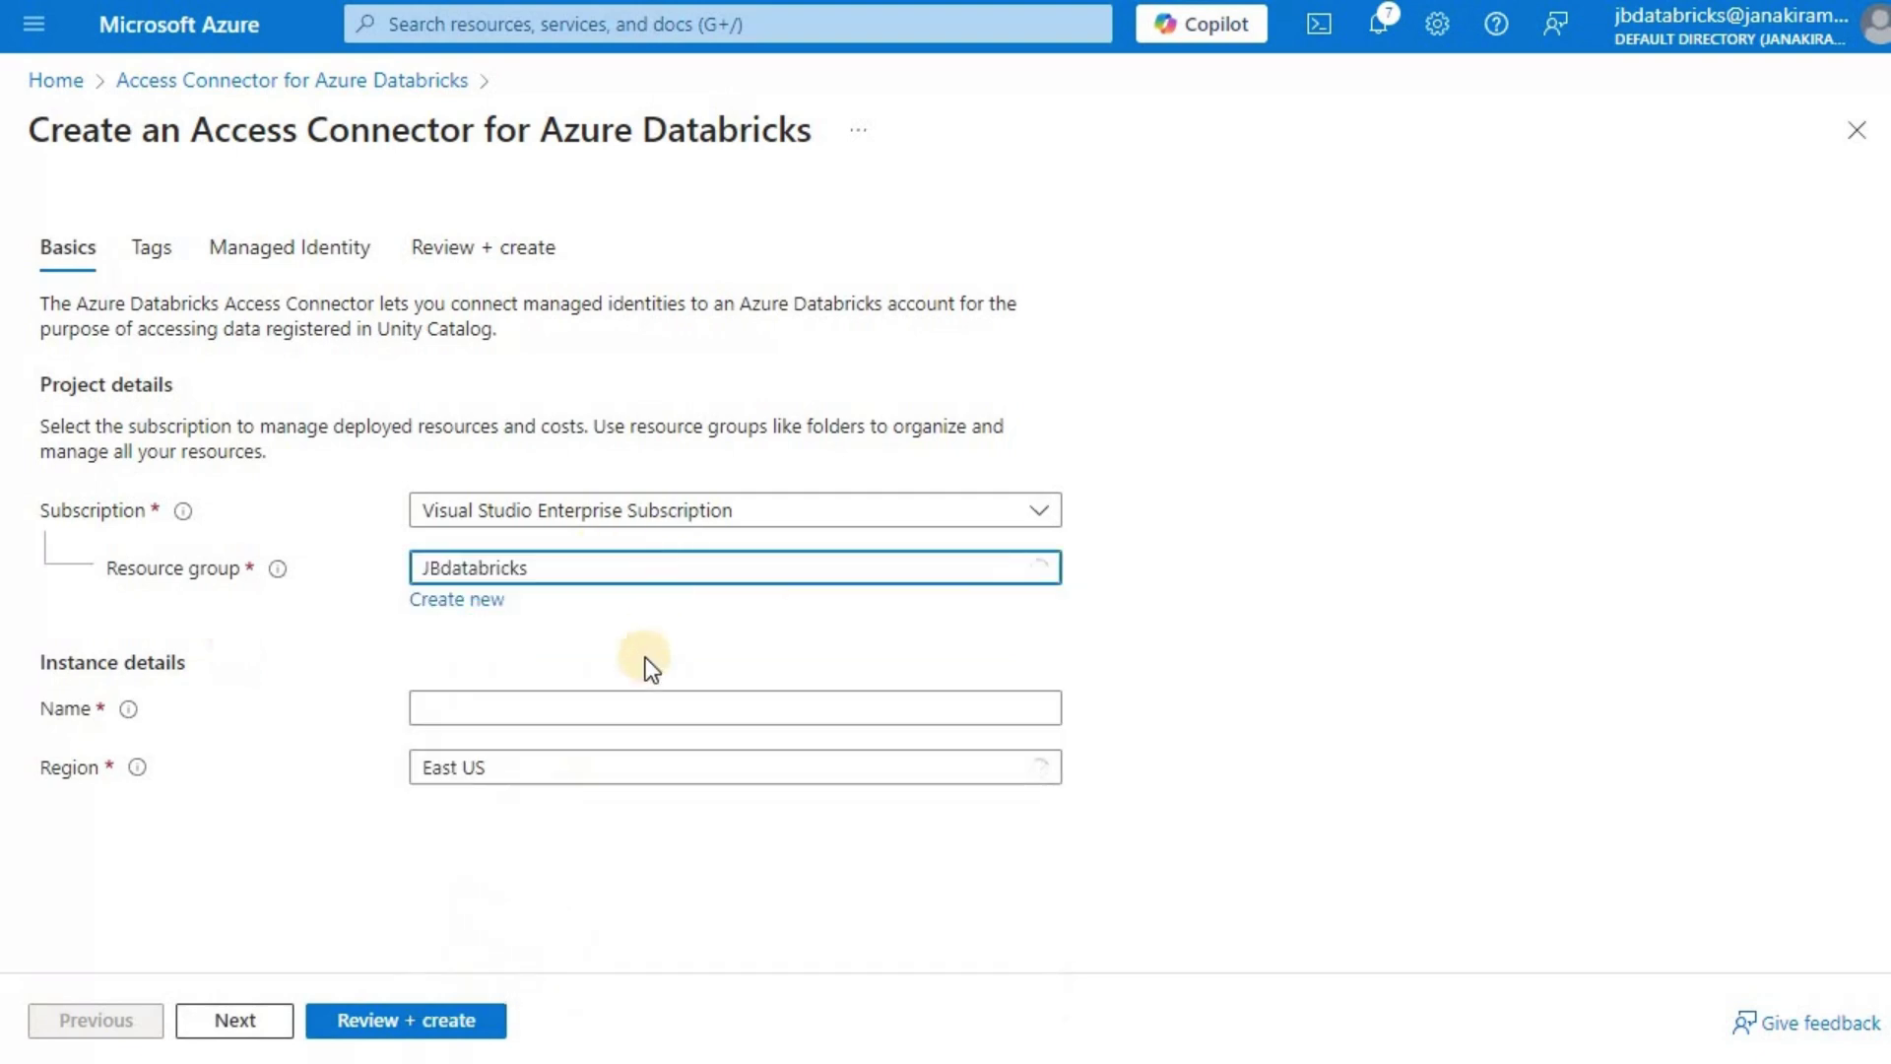
Name the access connector ucmetastore-accessconnector-eastus, keep the East US region, then review and create it
click(589, 709)
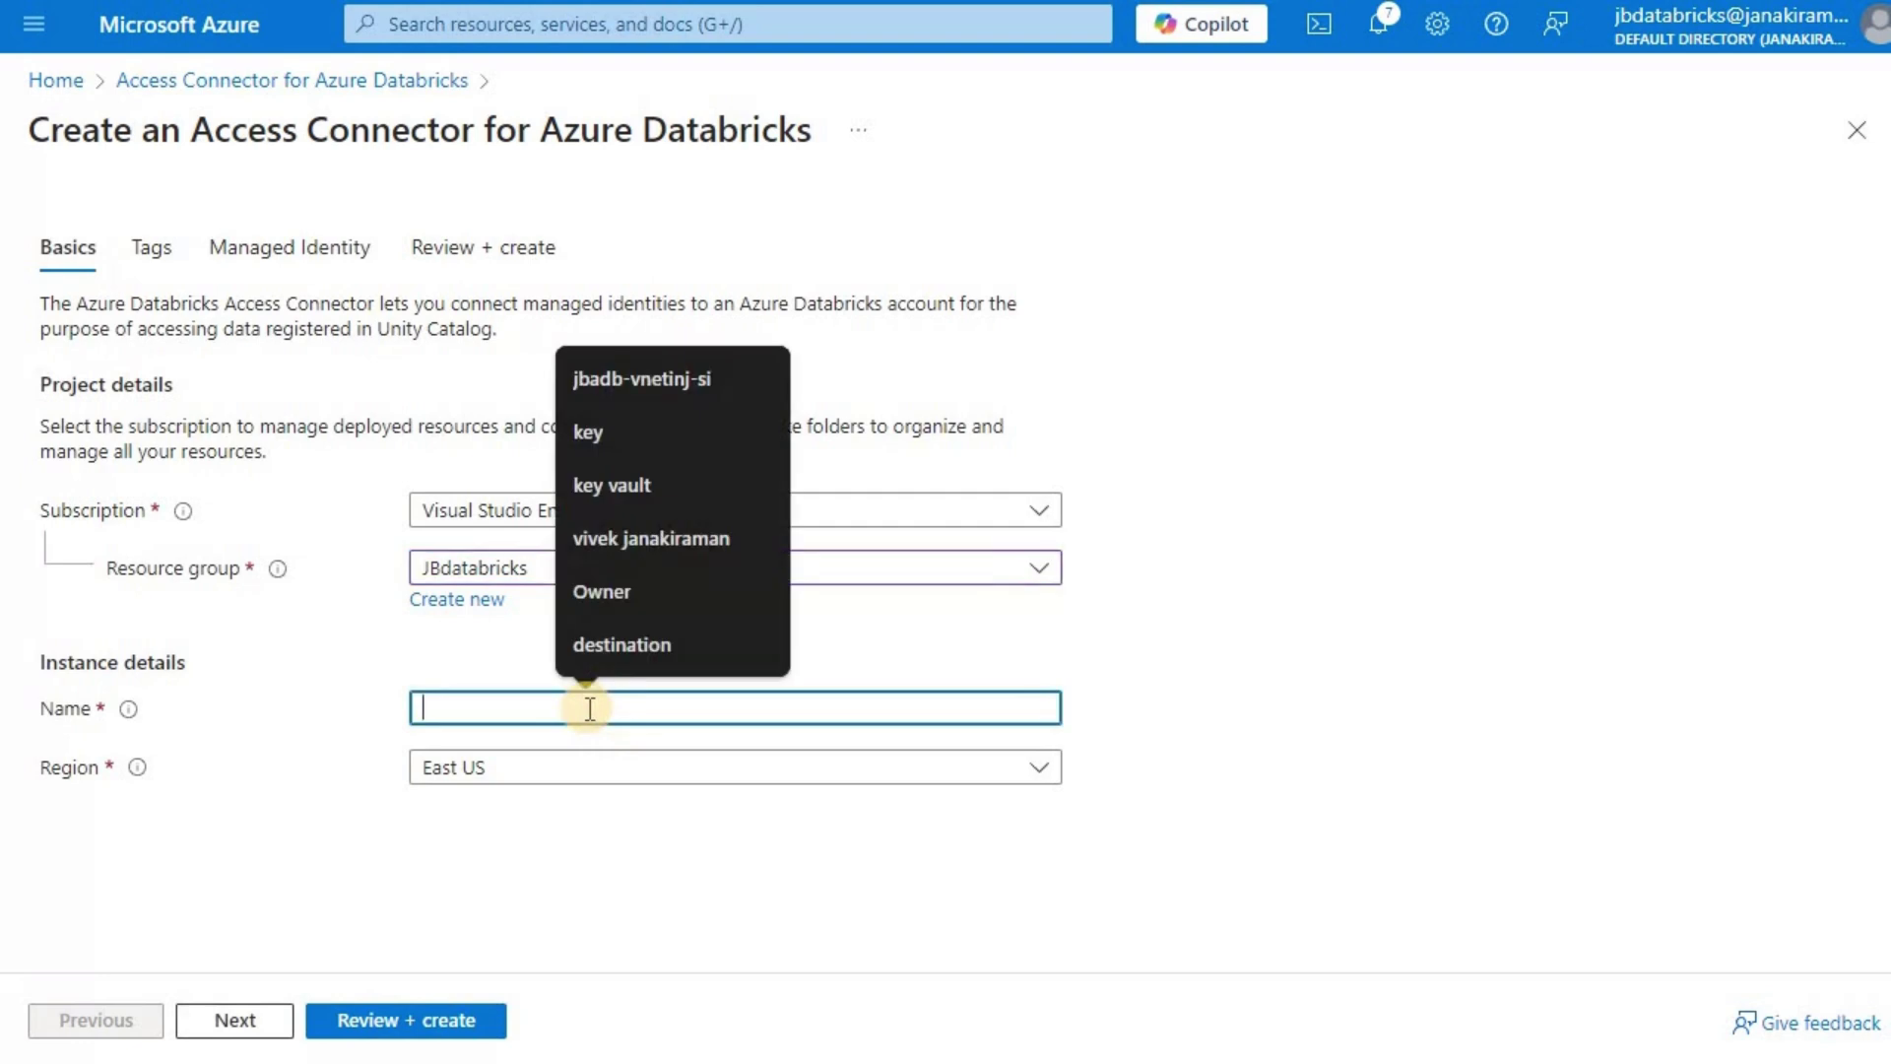
text(ucmetastore-accessconn)
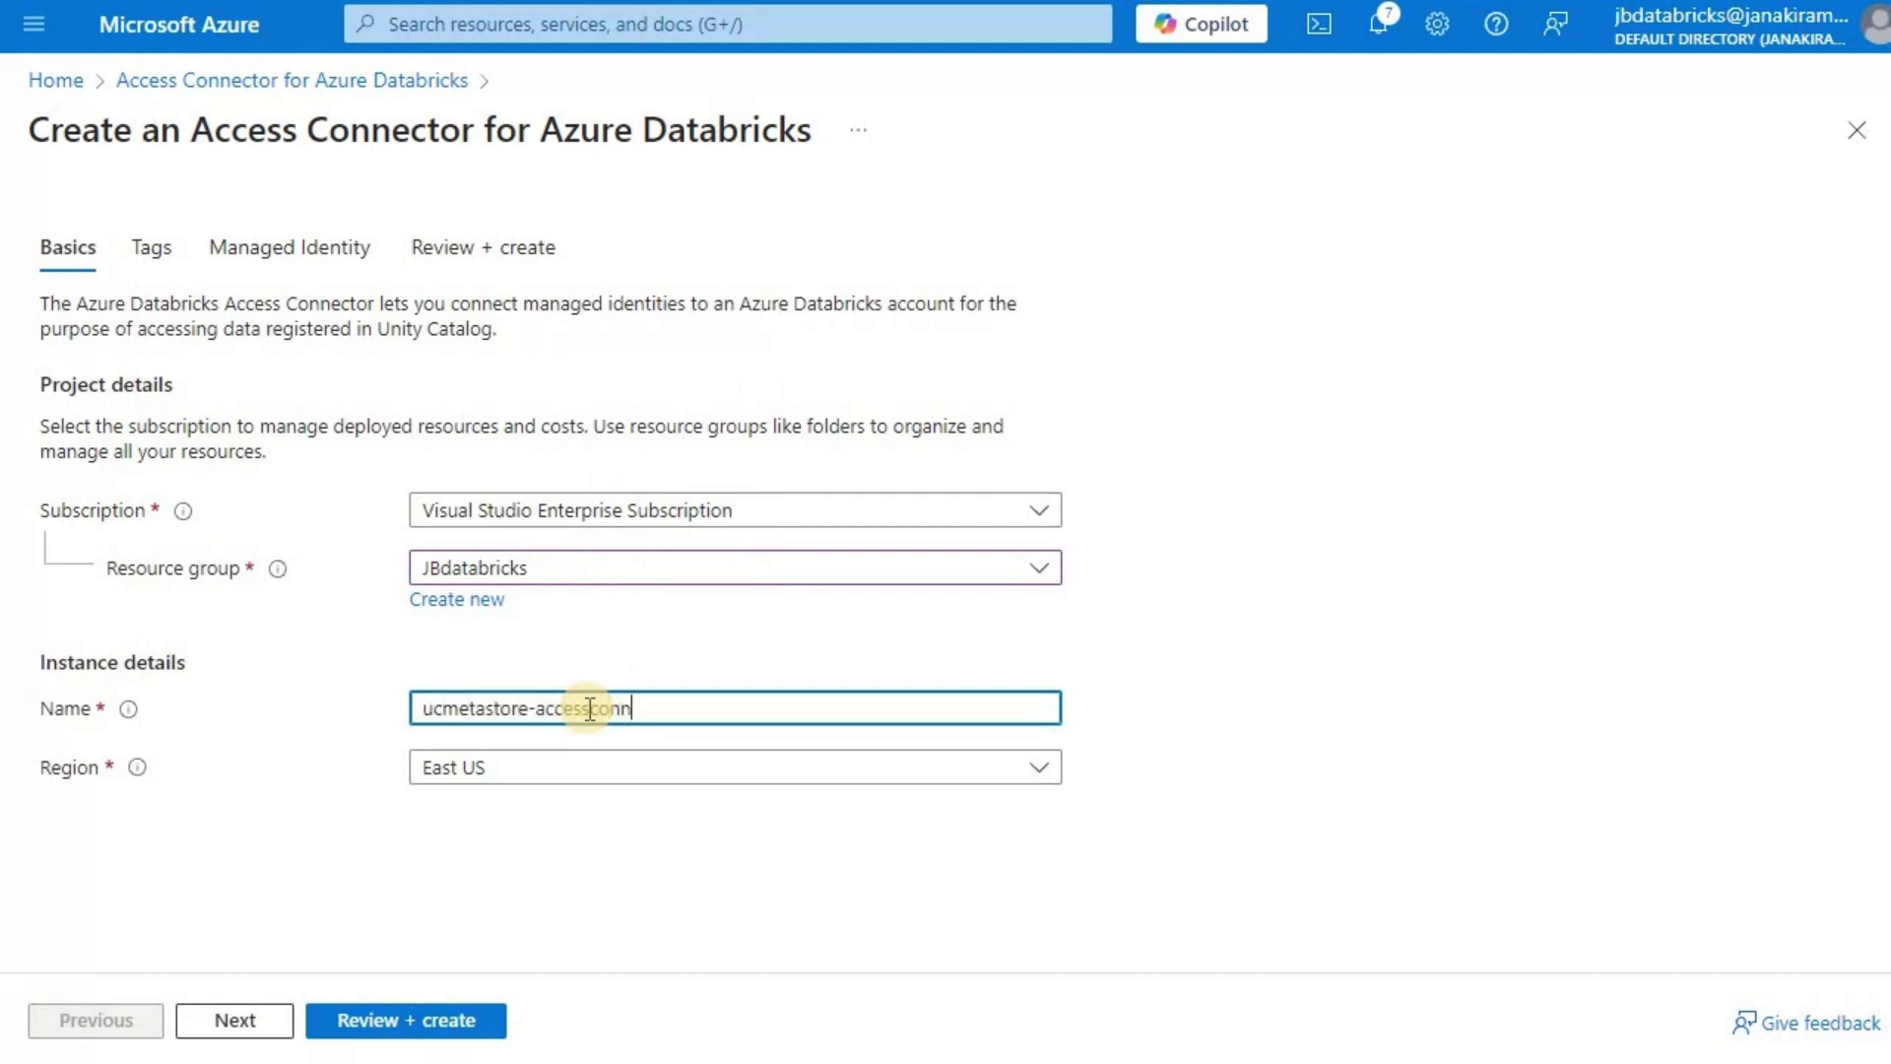
text(ector-eastus)
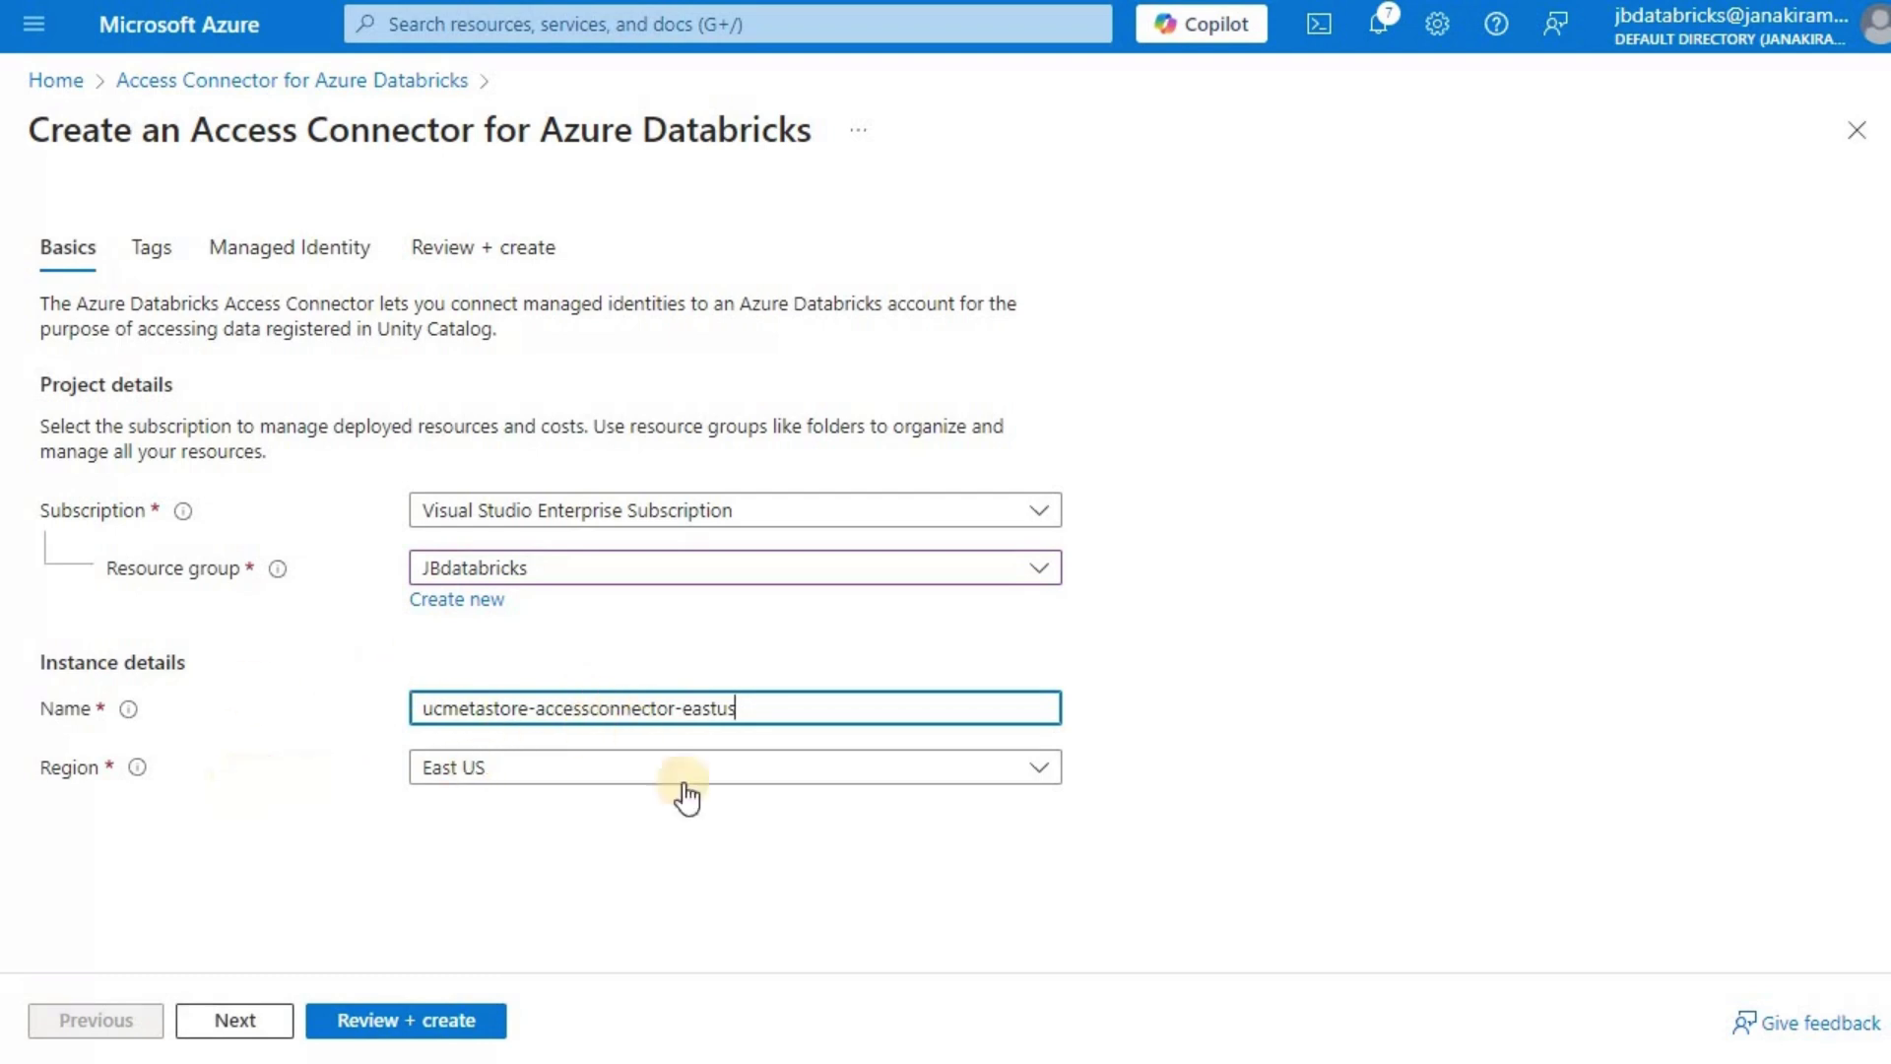
click(234, 1022)
click(342, 1024)
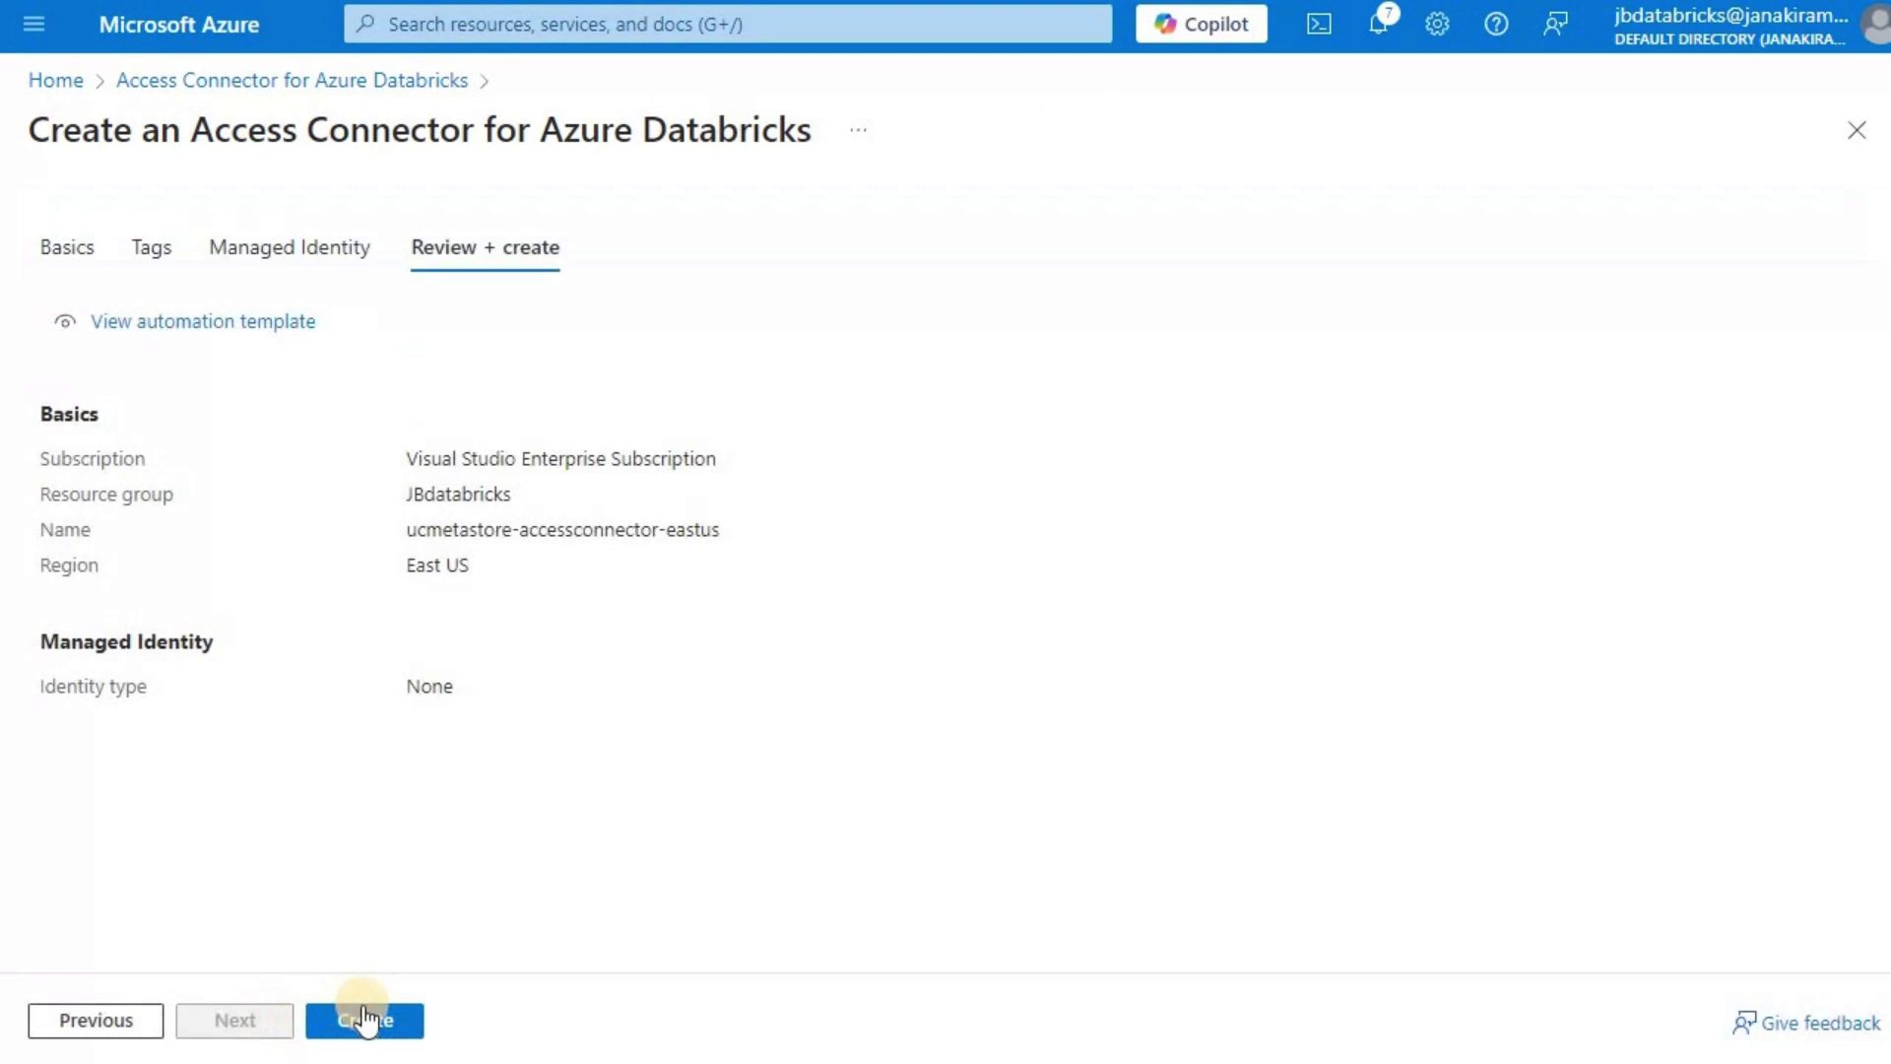
click(364, 1020)
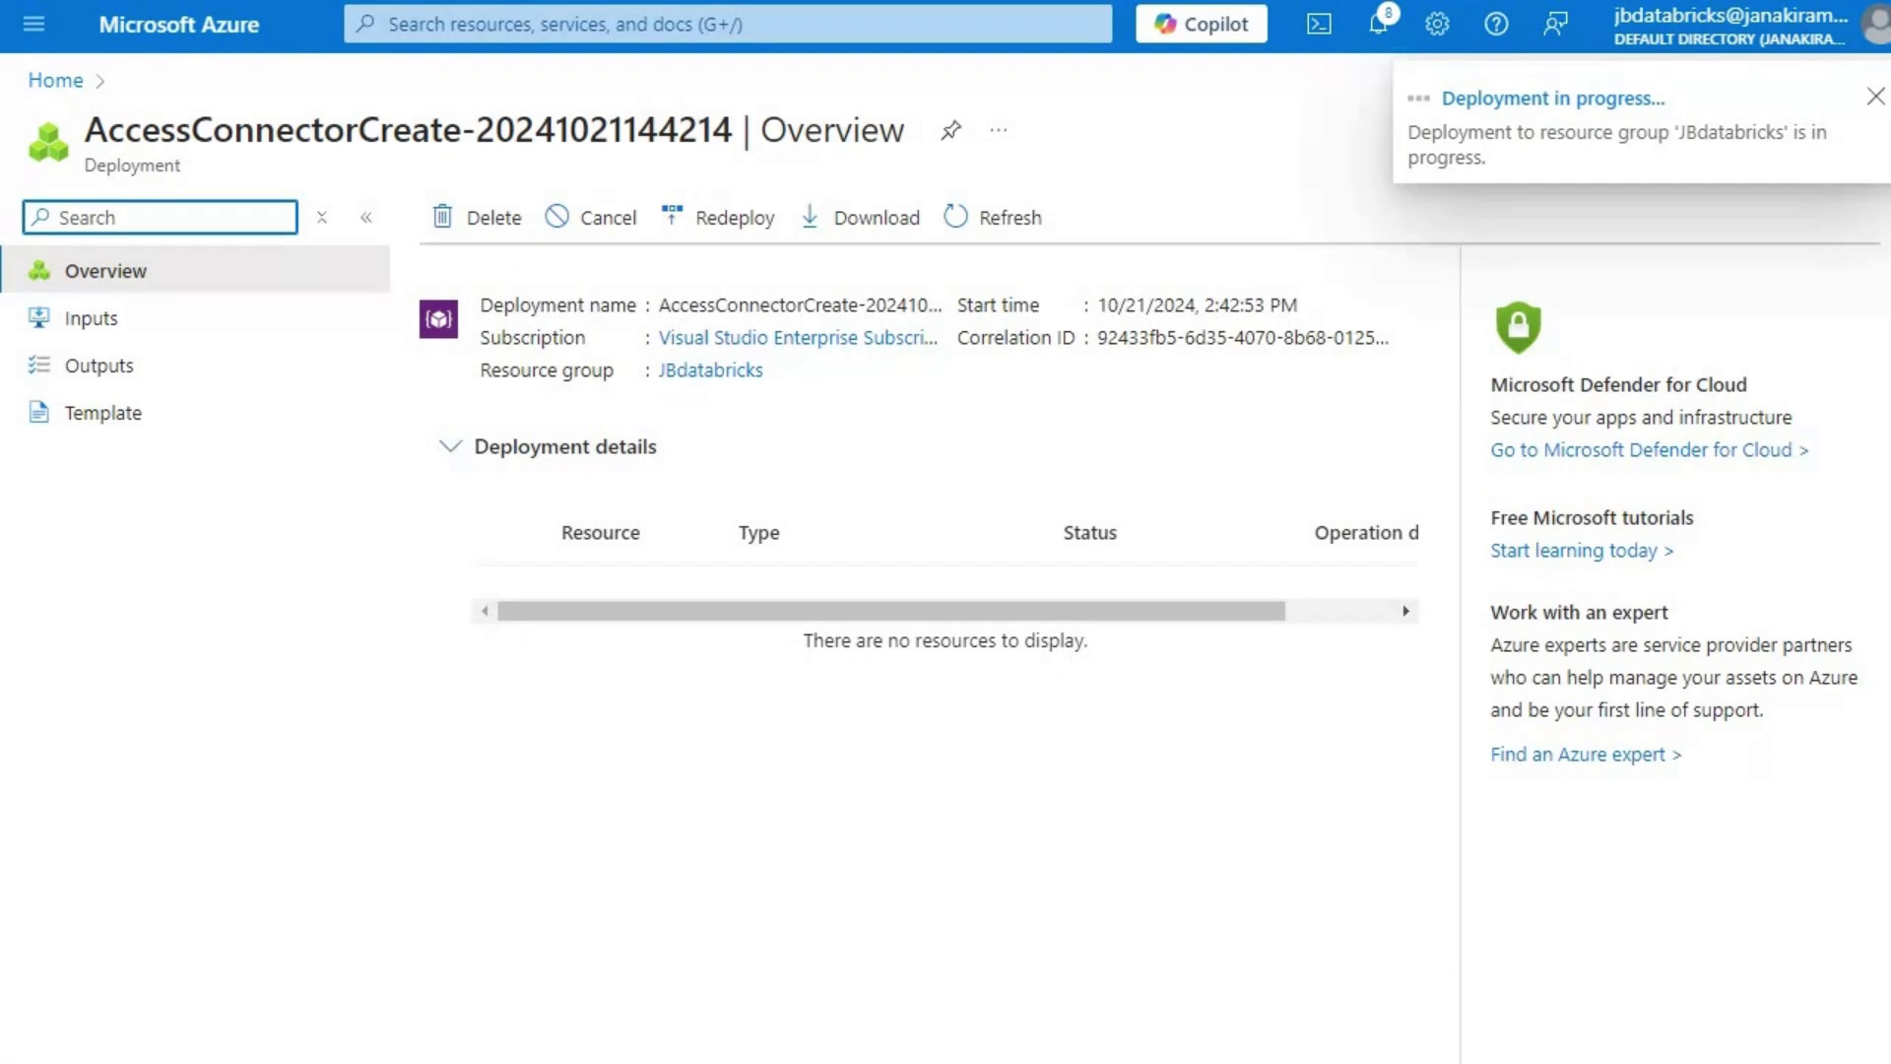
Copy the new access connector's resource ID into the metastore form's Access Connector Id and try to create the metastore
click(562, 619)
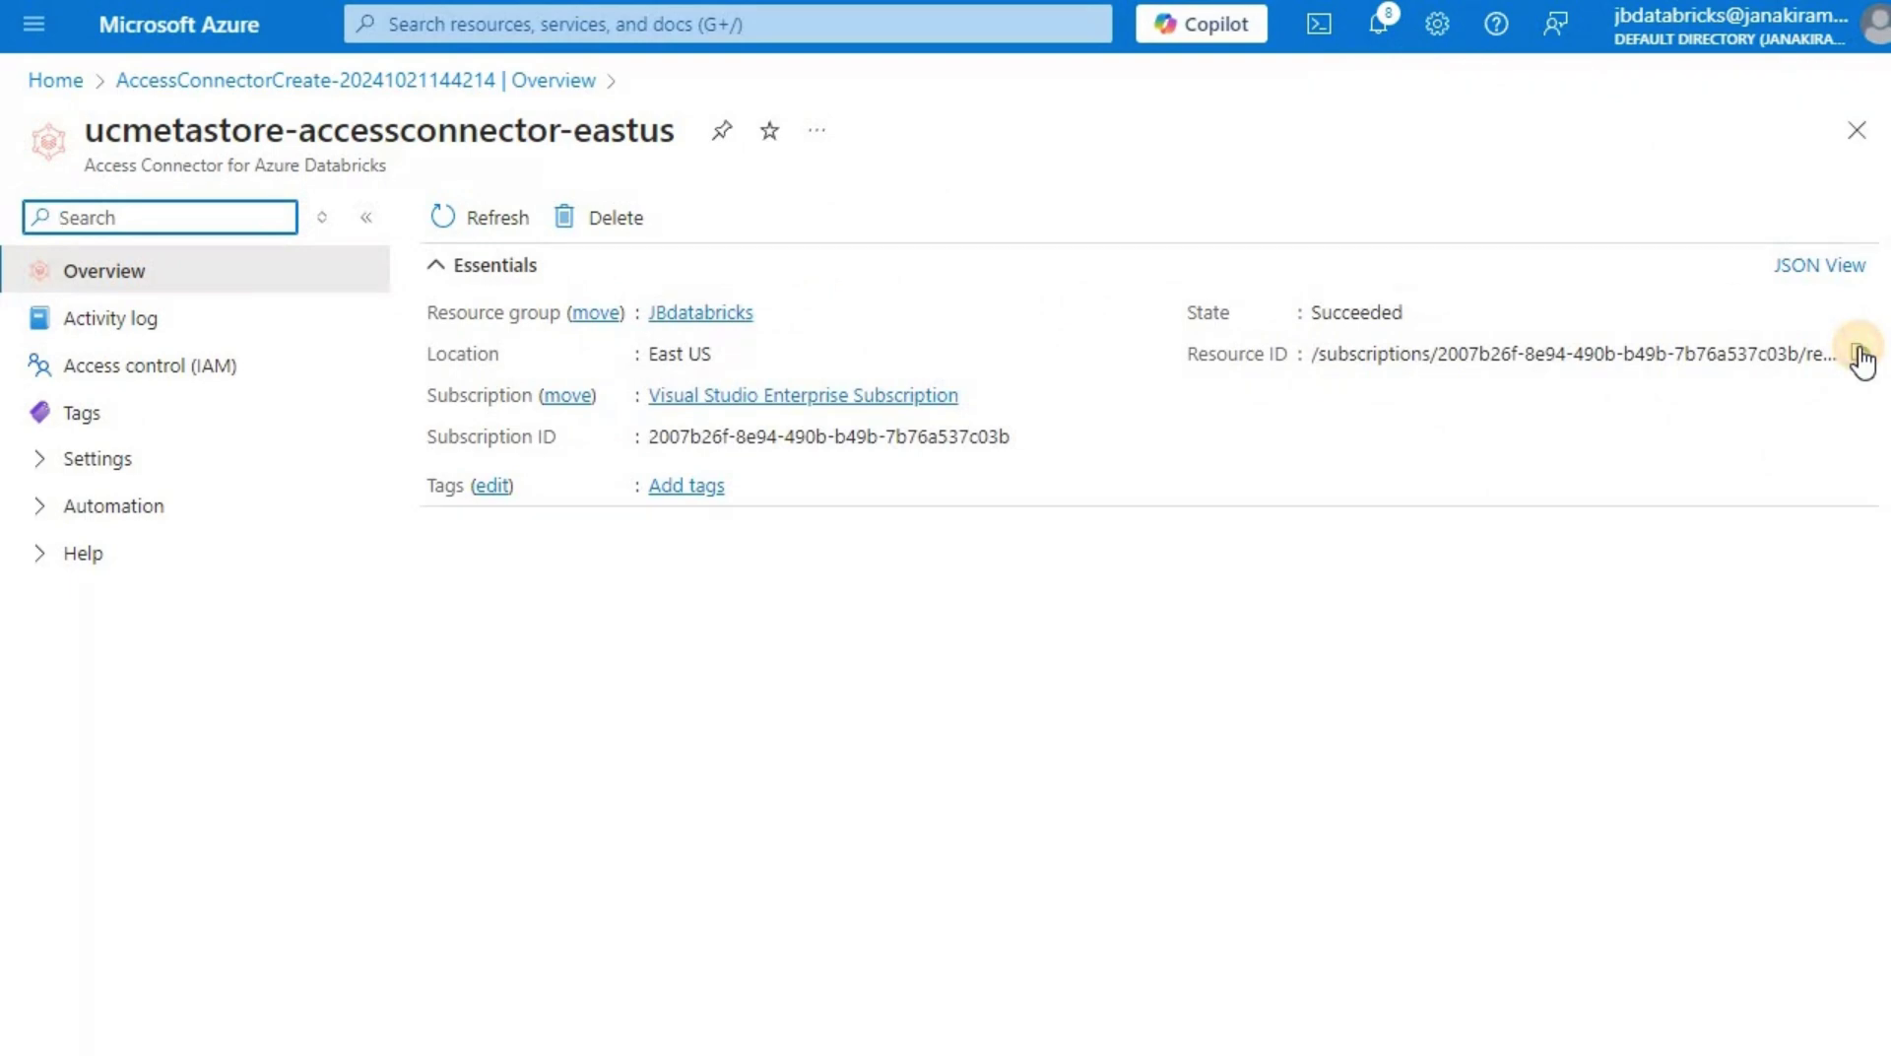
click(1860, 353)
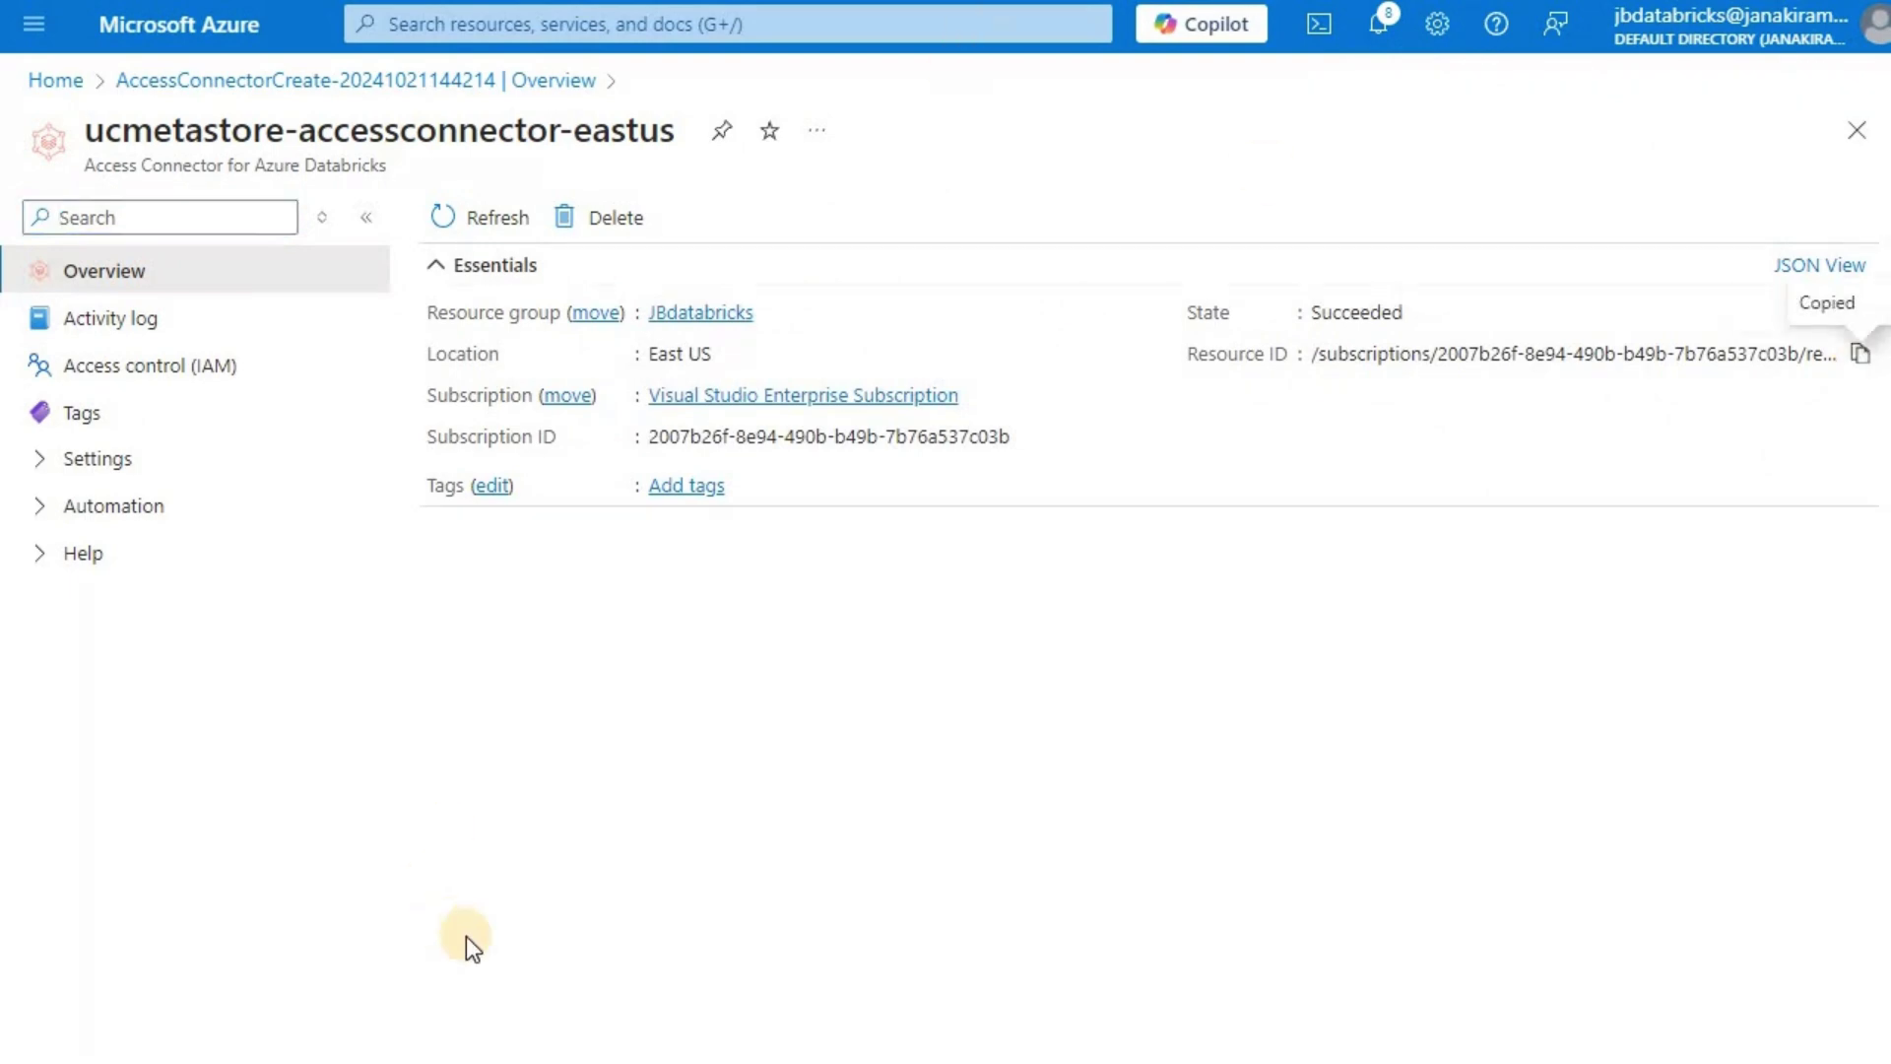
key(ctrl+Tab)
click(450, 971)
key(ctrl+v)
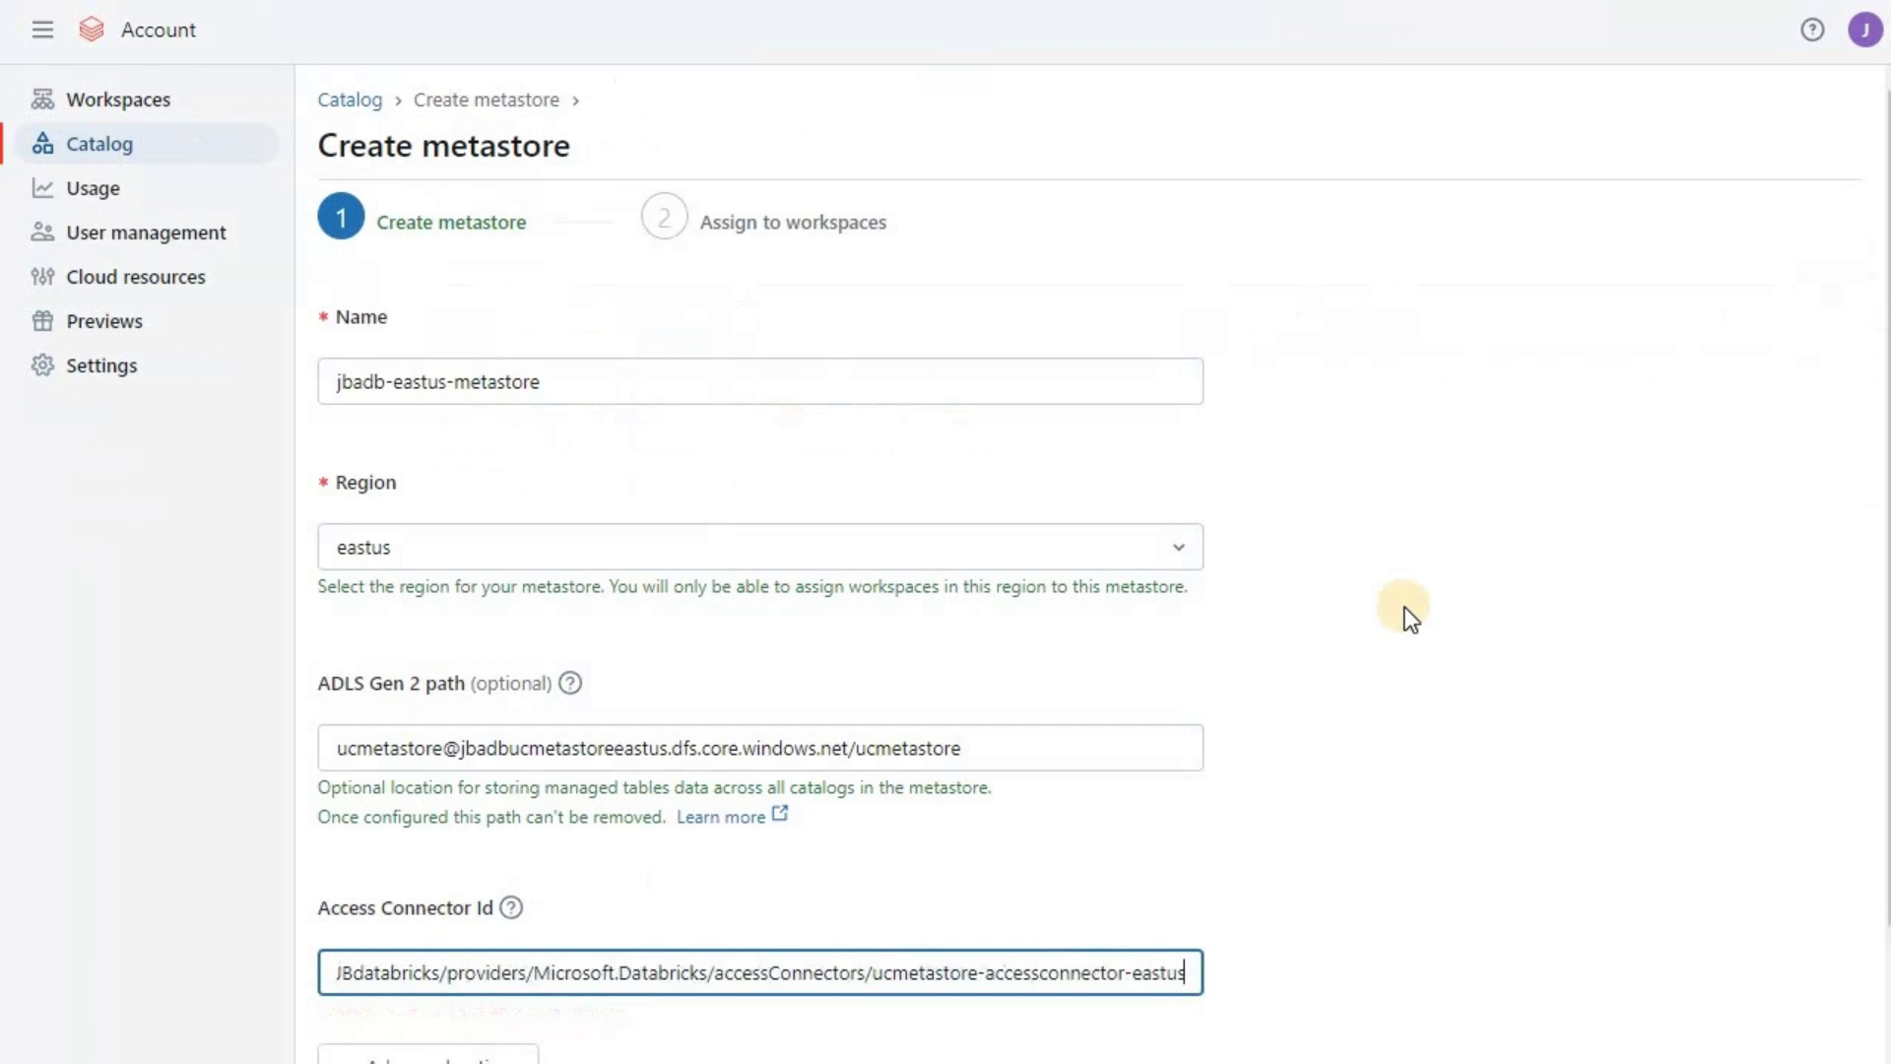
scroll(380, 985, down, 1)
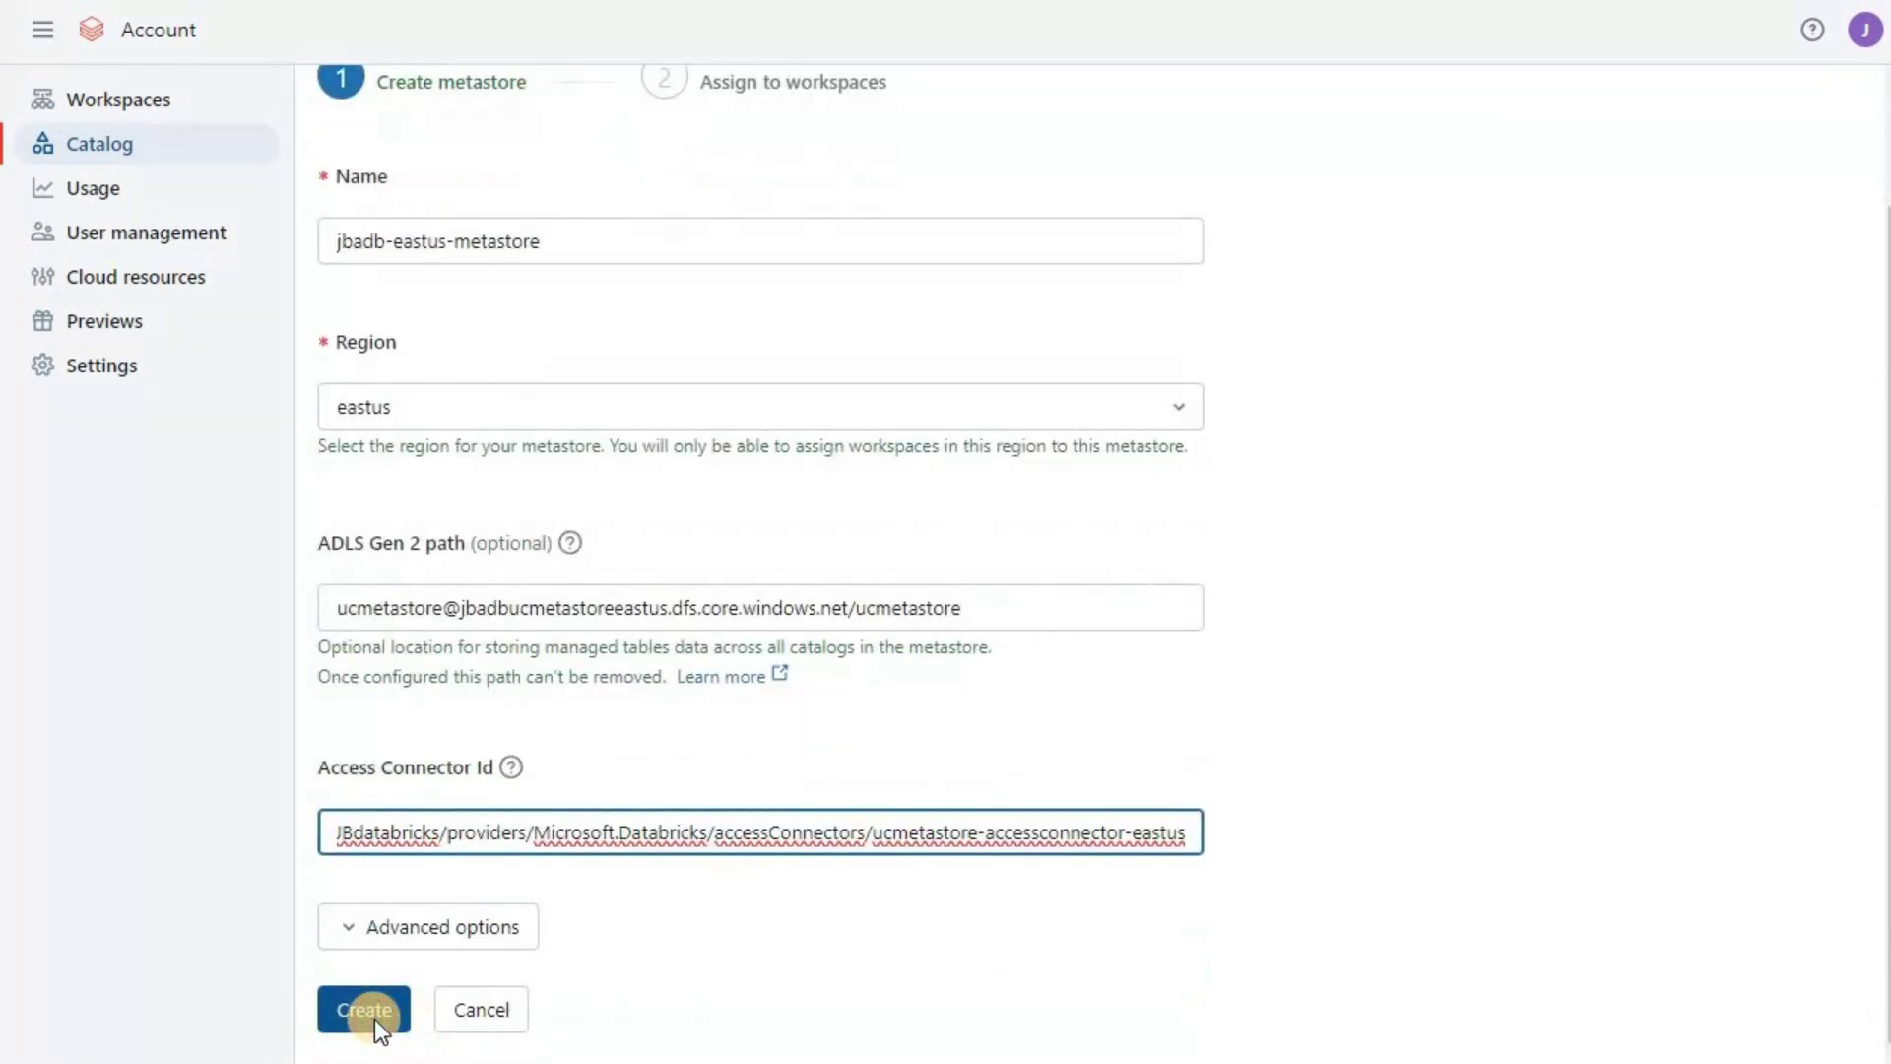
click(377, 1025)
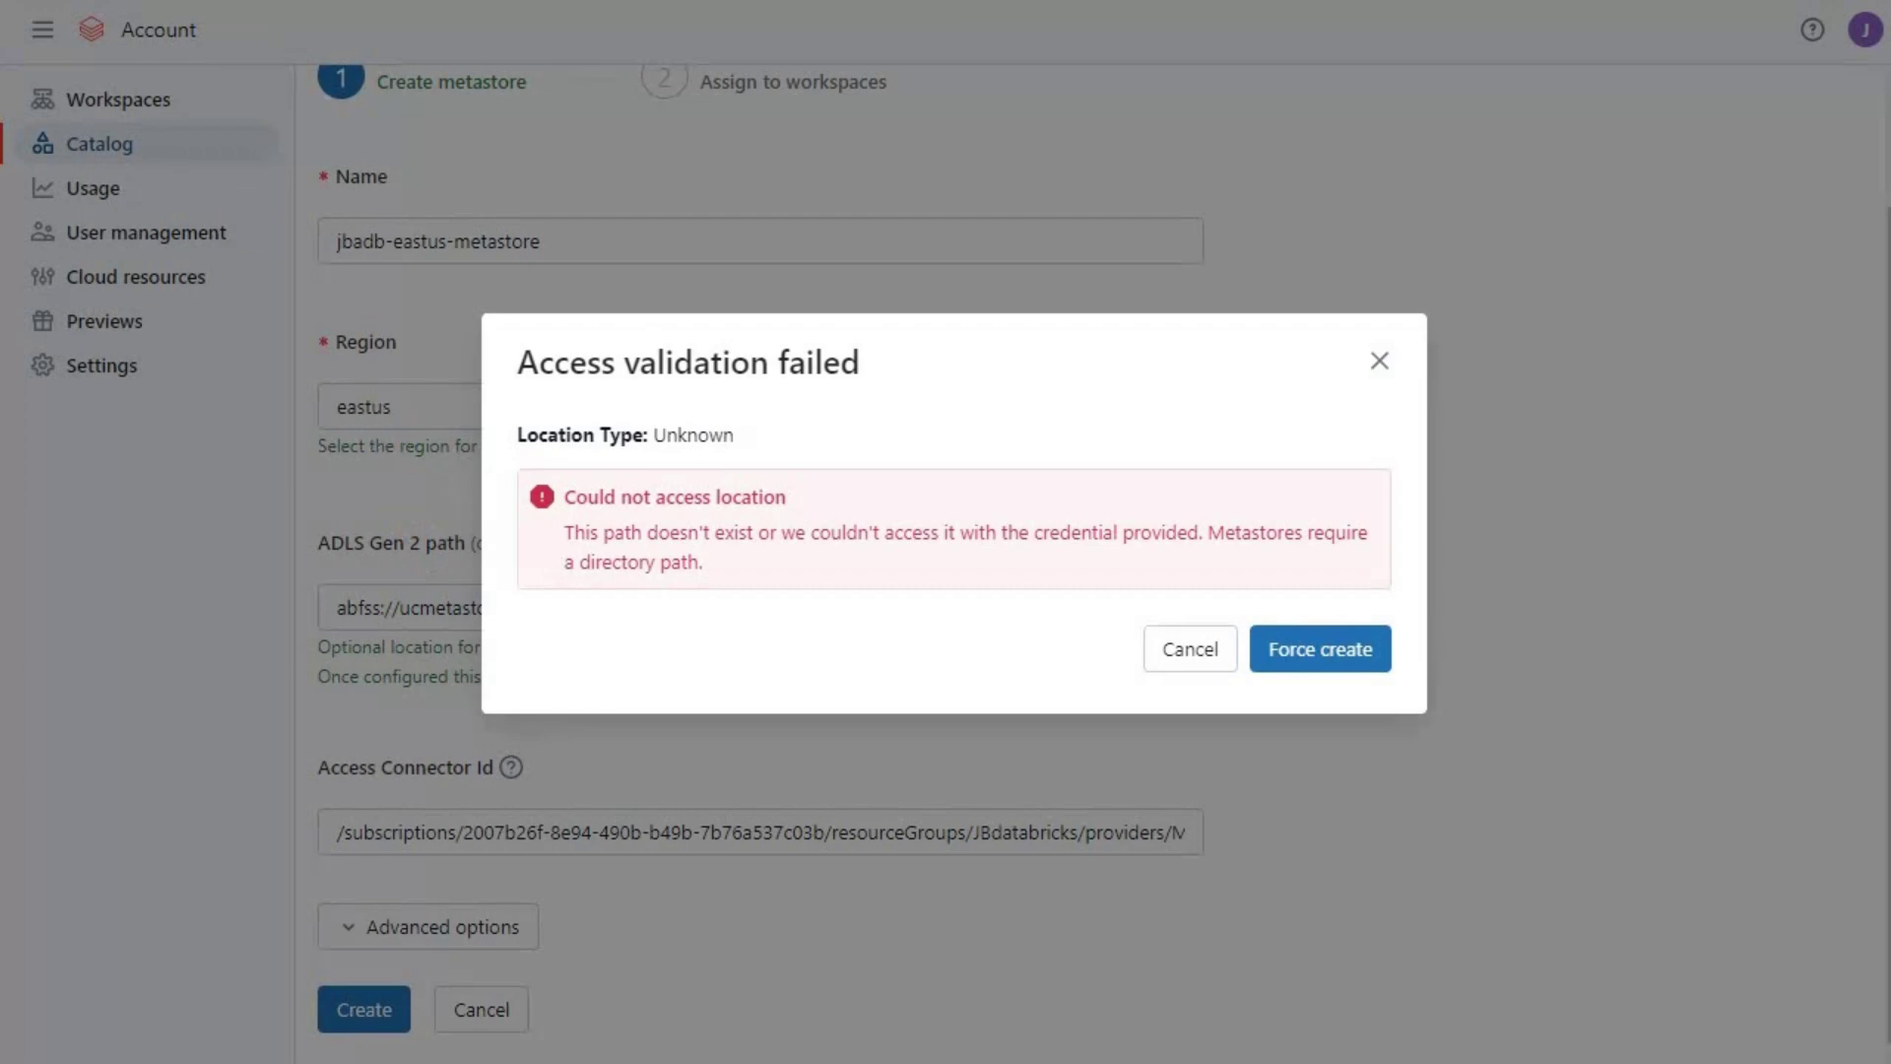
In the Azure portal, add a role assignment on the jbadbucmetastoreeastus storage account using the Storage Blob Data Contributor role
click(118, 2)
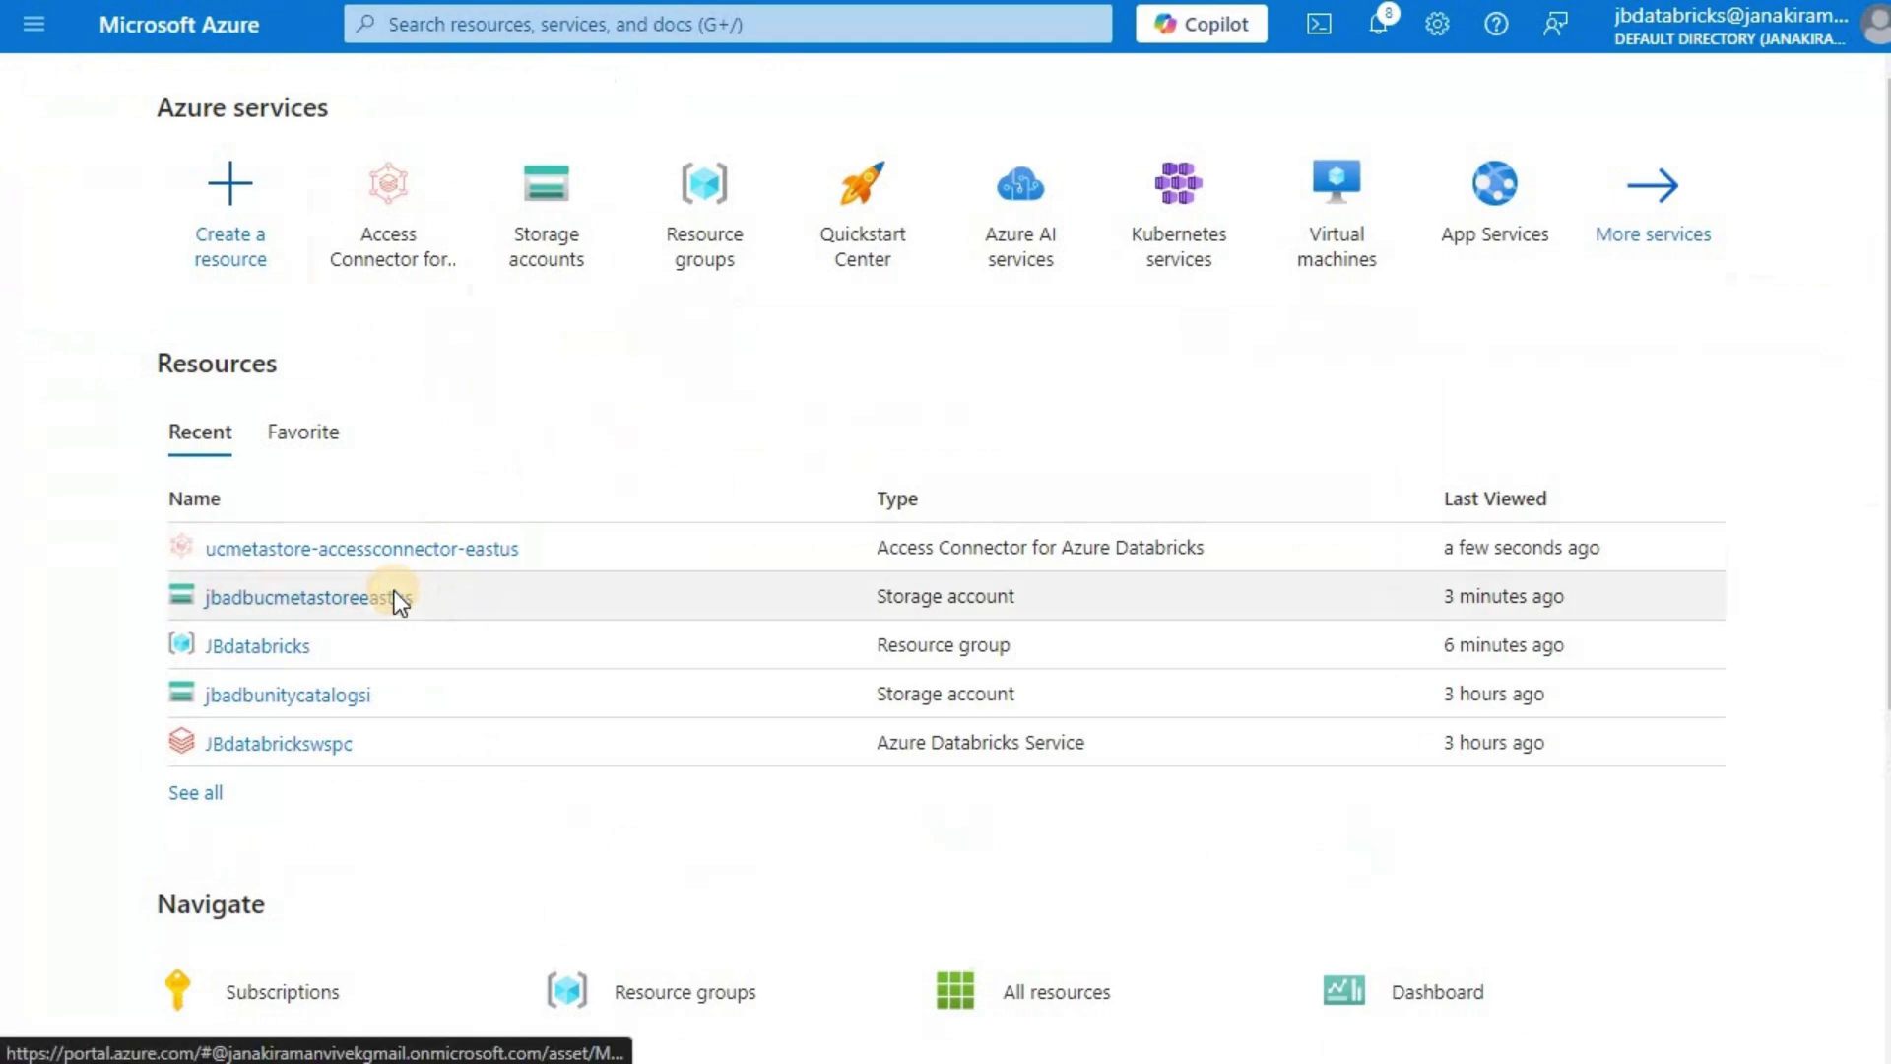
click(397, 598)
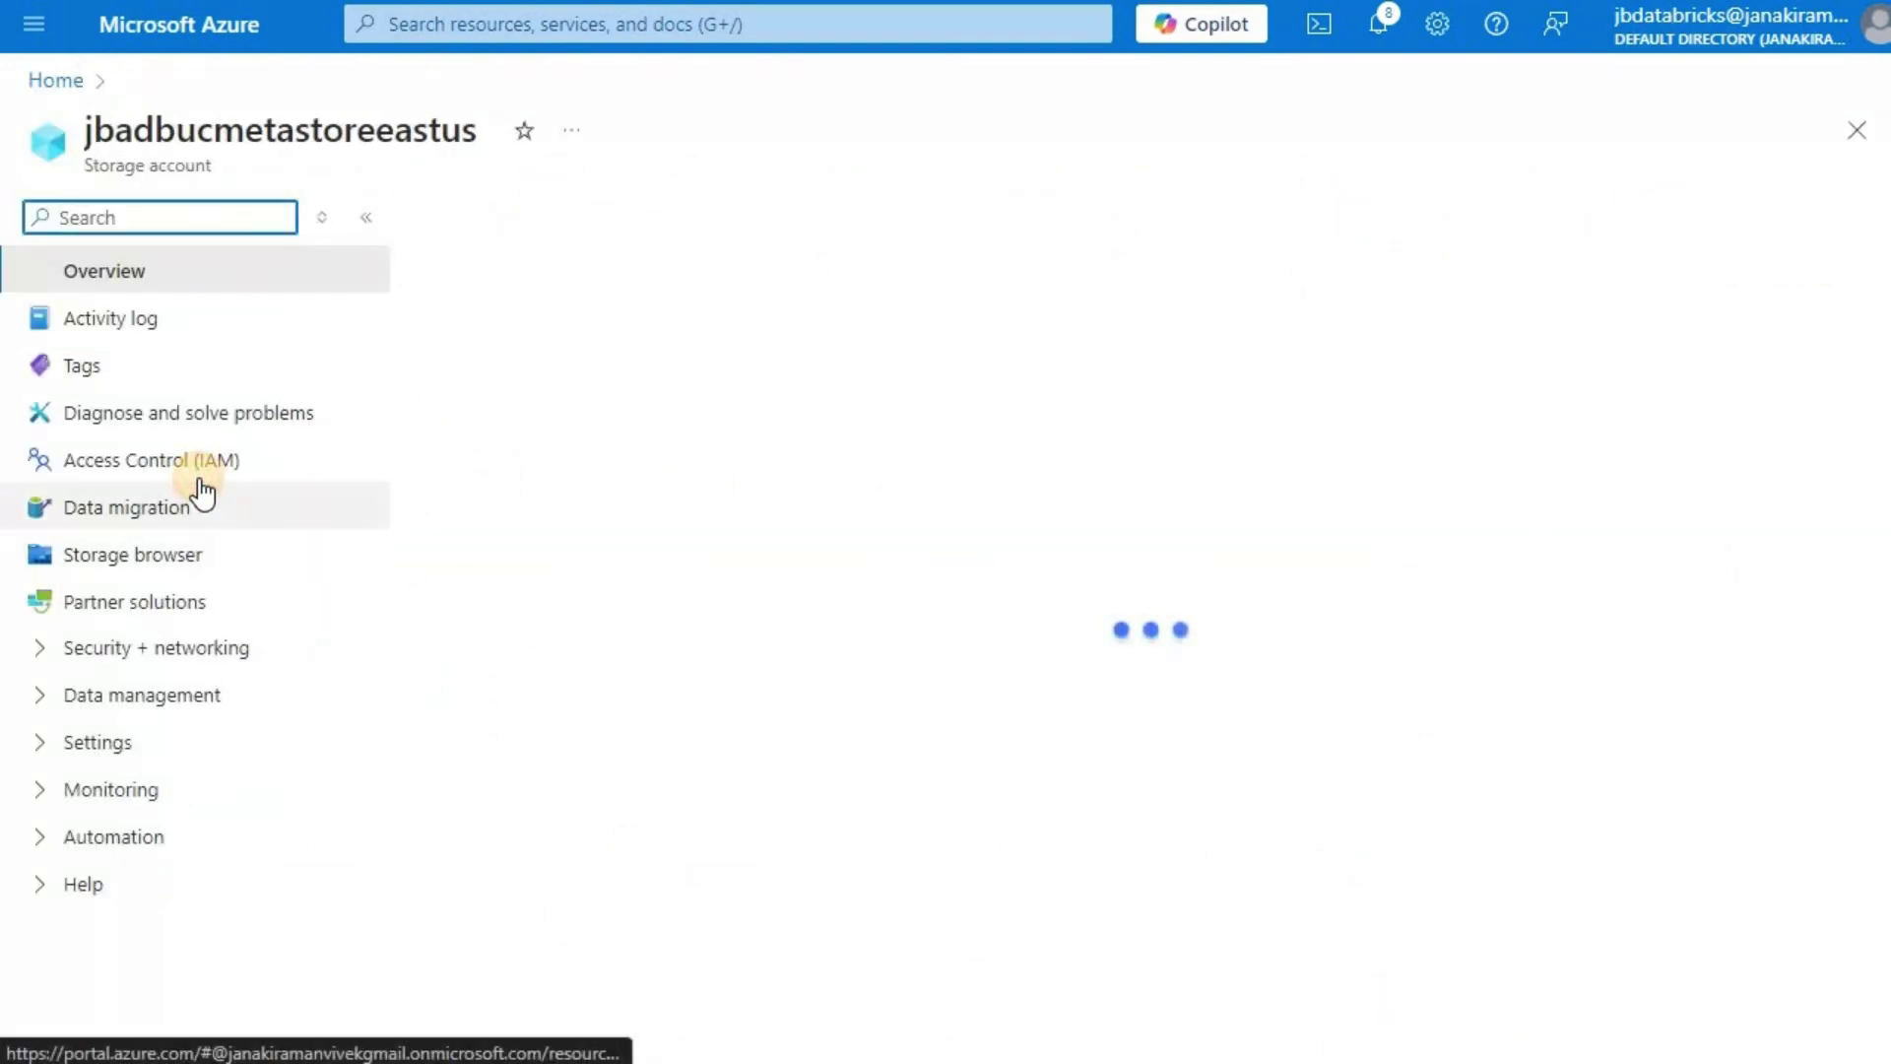
click(197, 461)
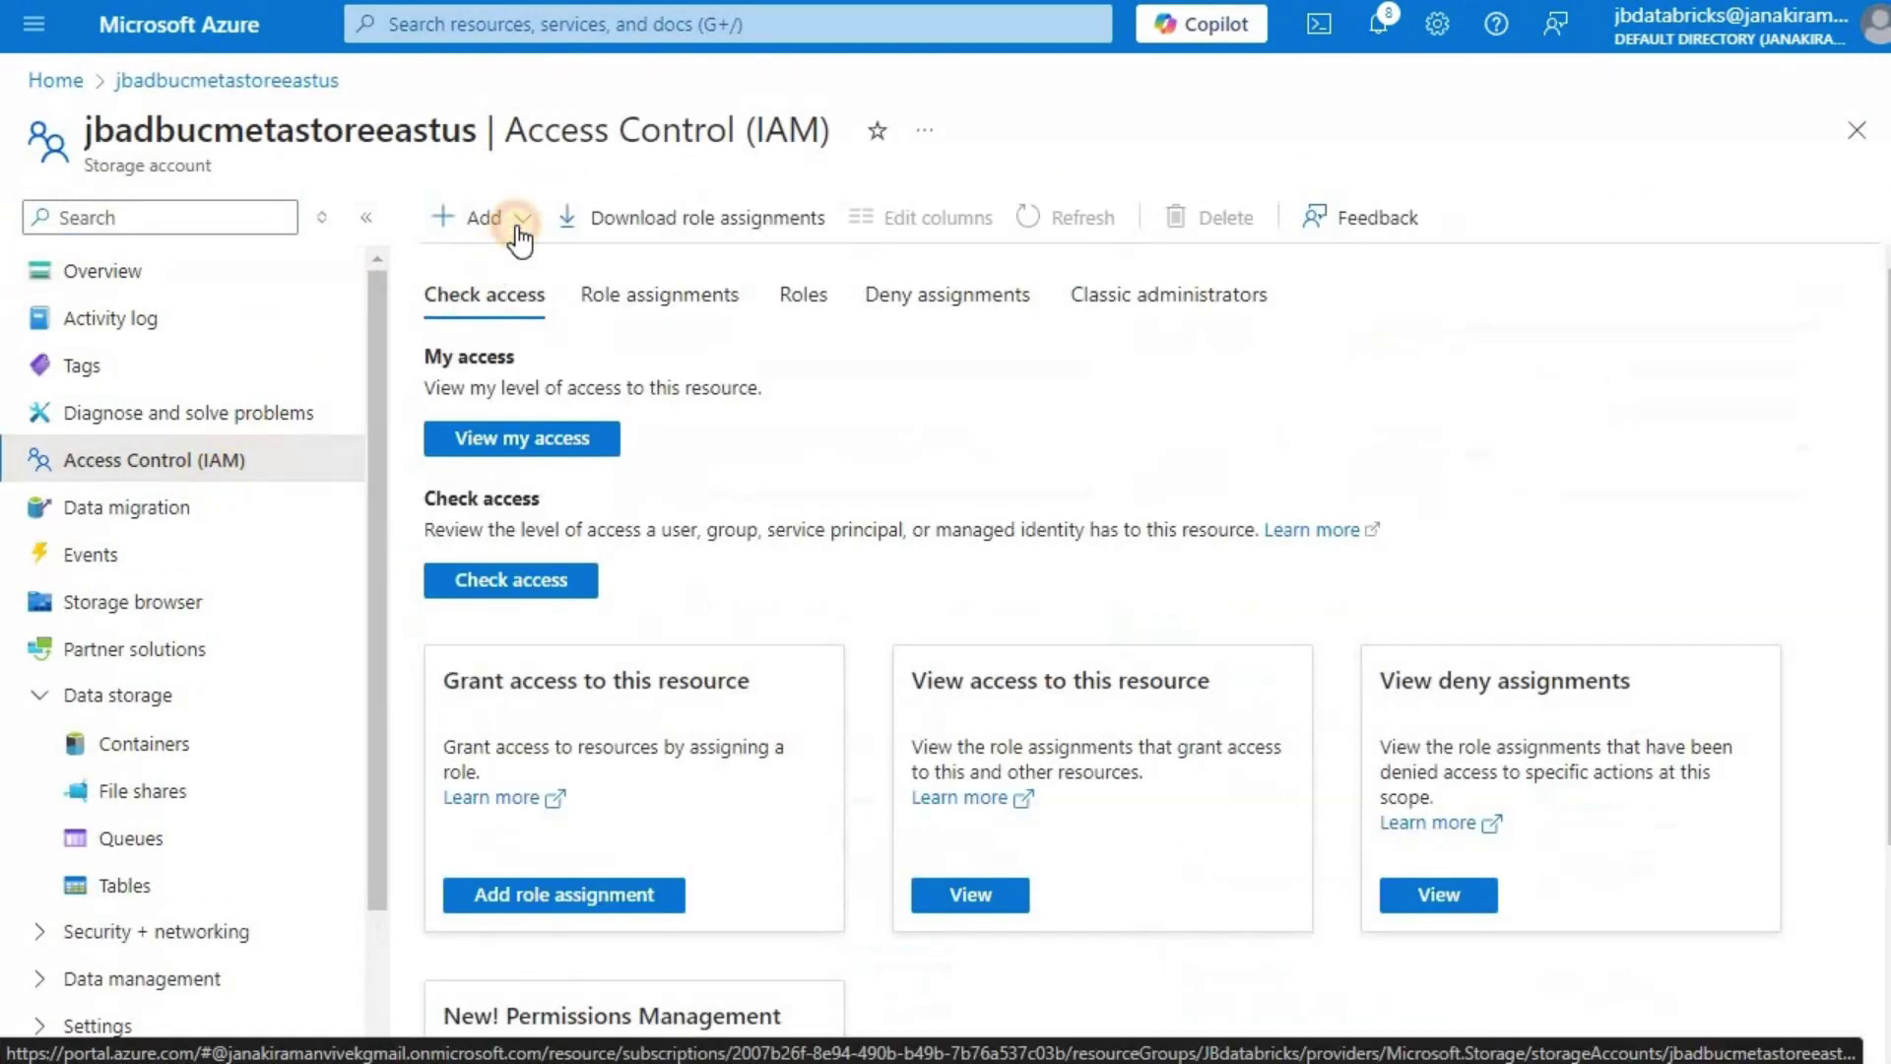
click(512, 270)
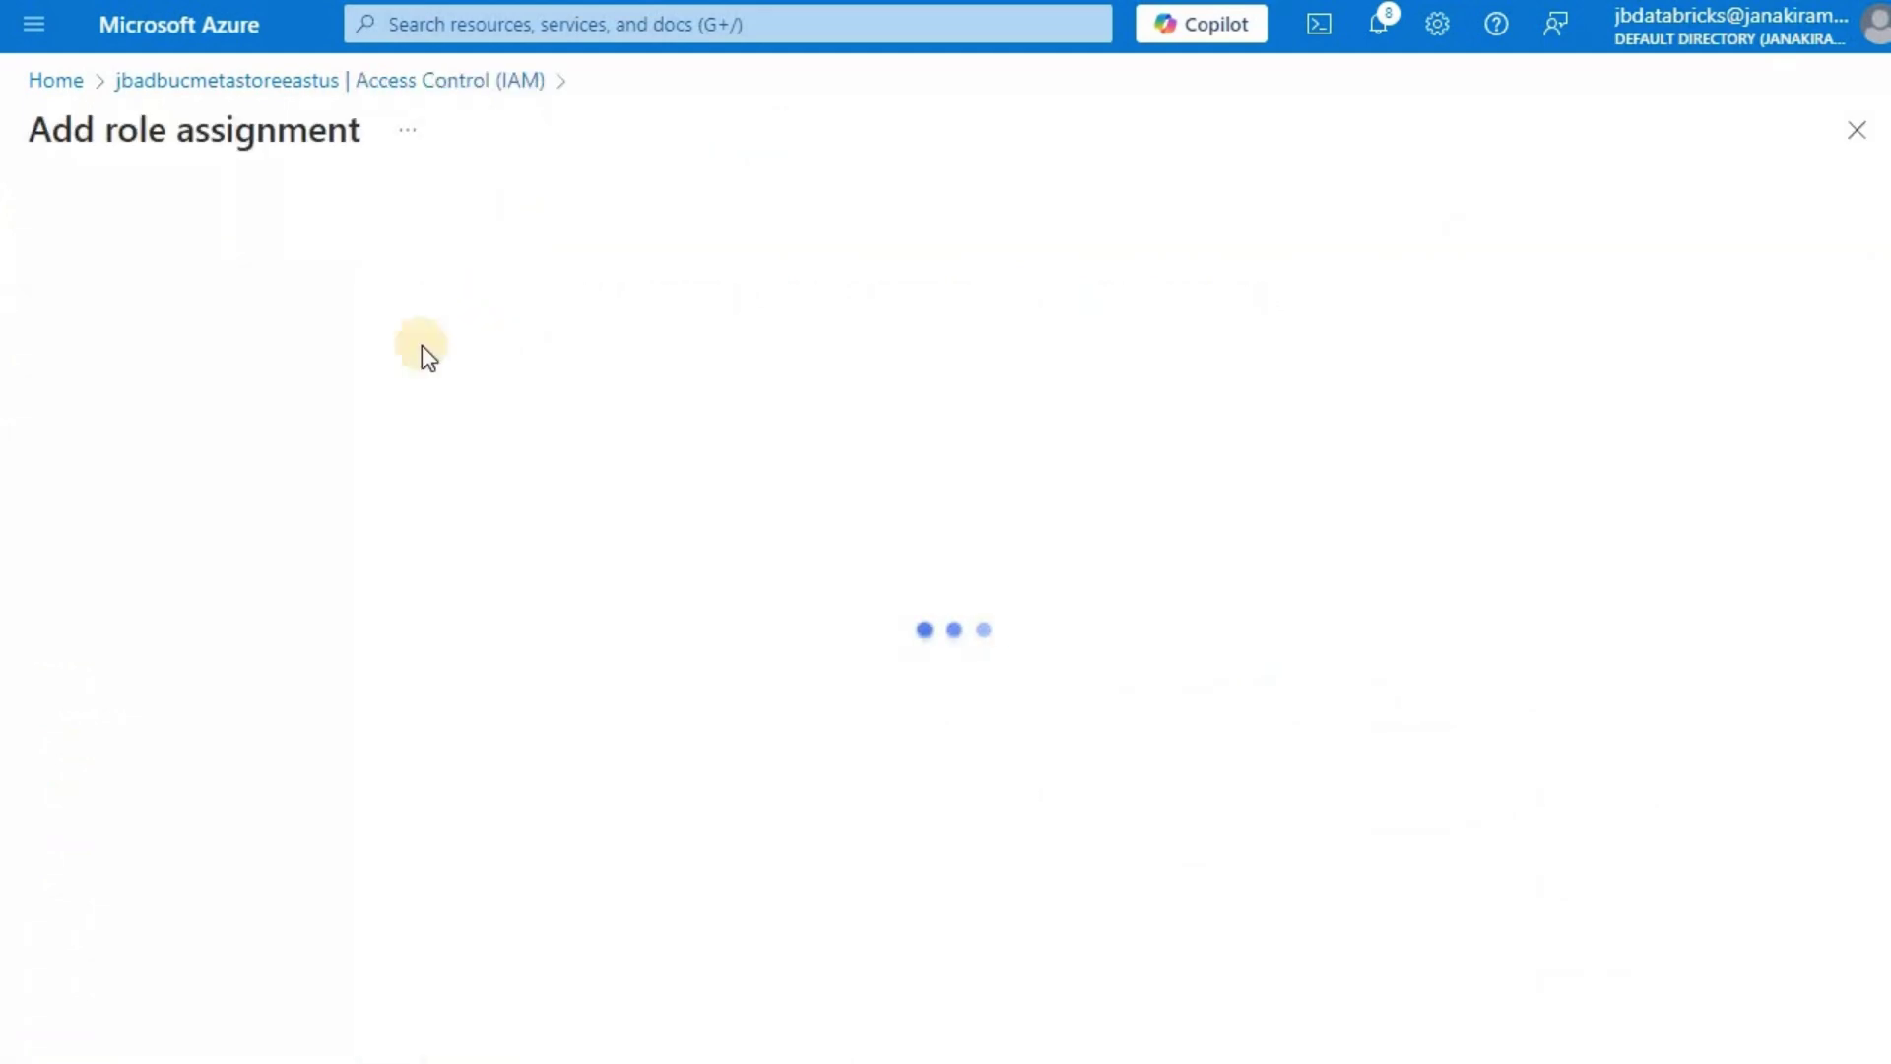
click(248, 500)
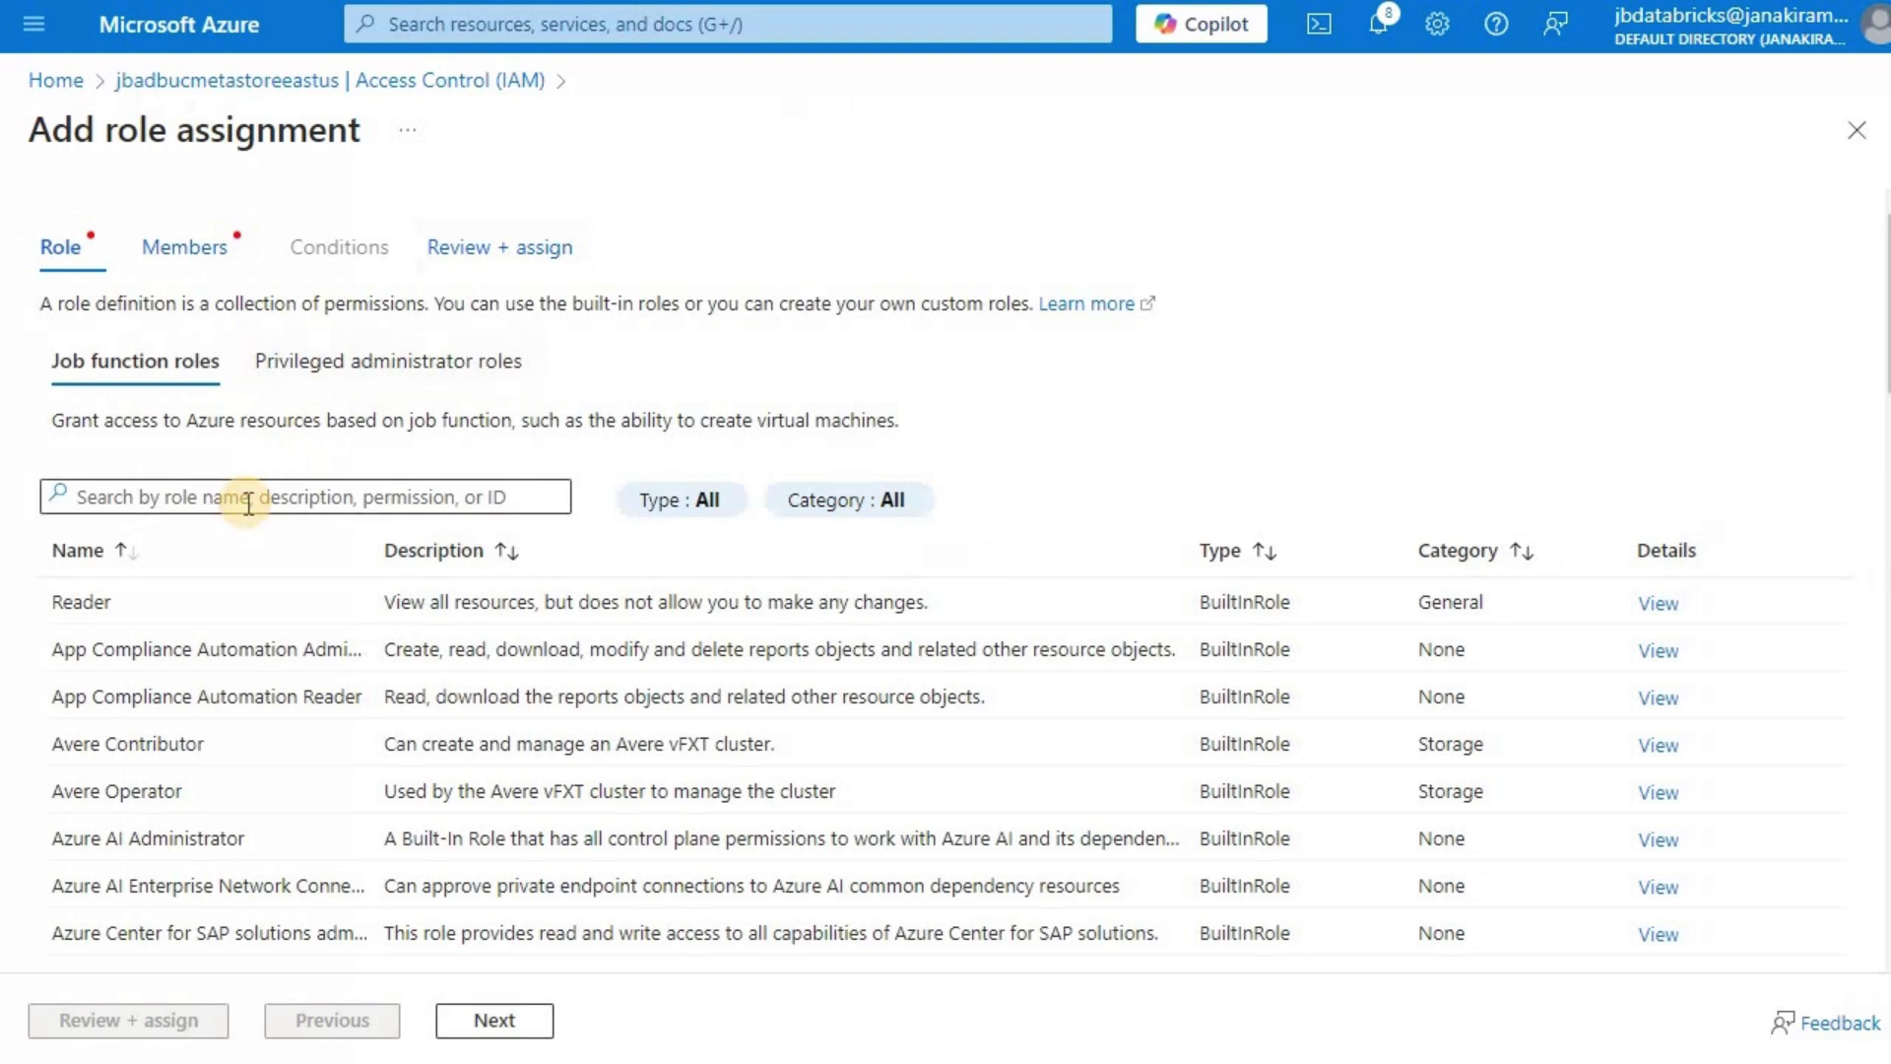
text(stor)
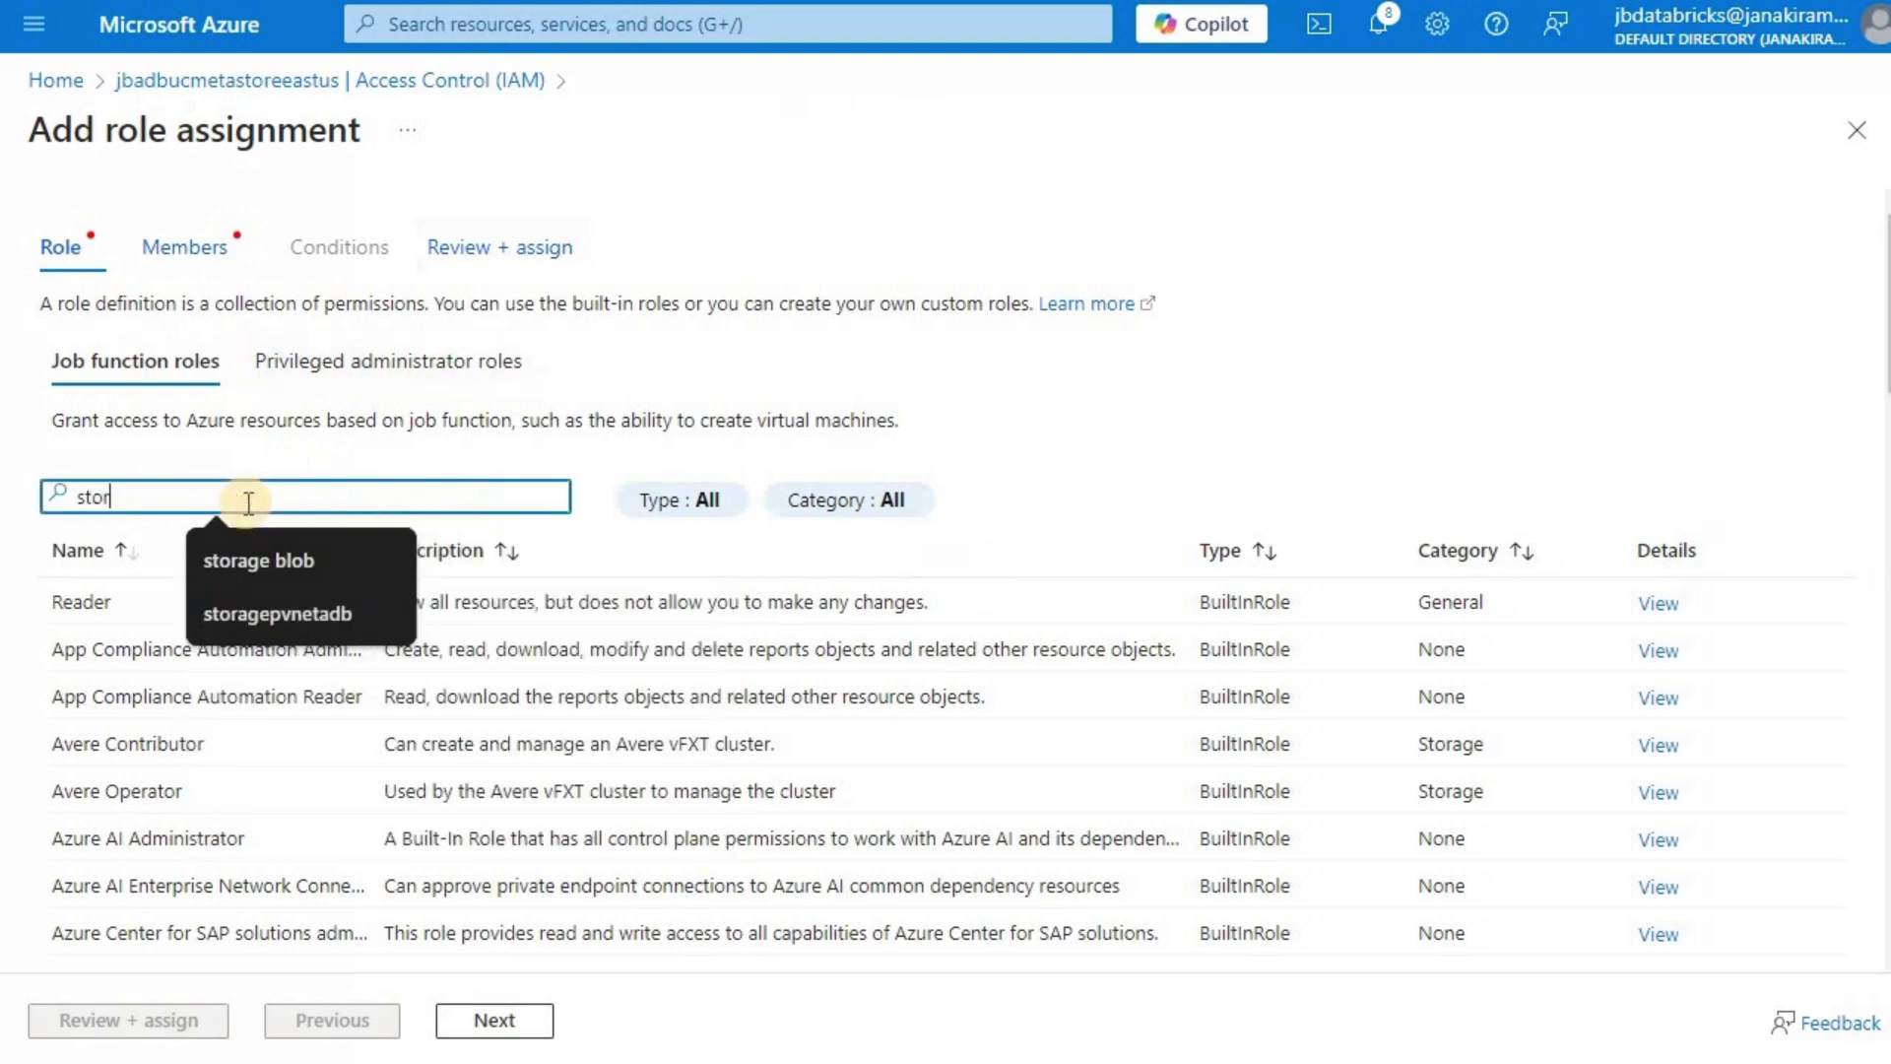
text(age blo)
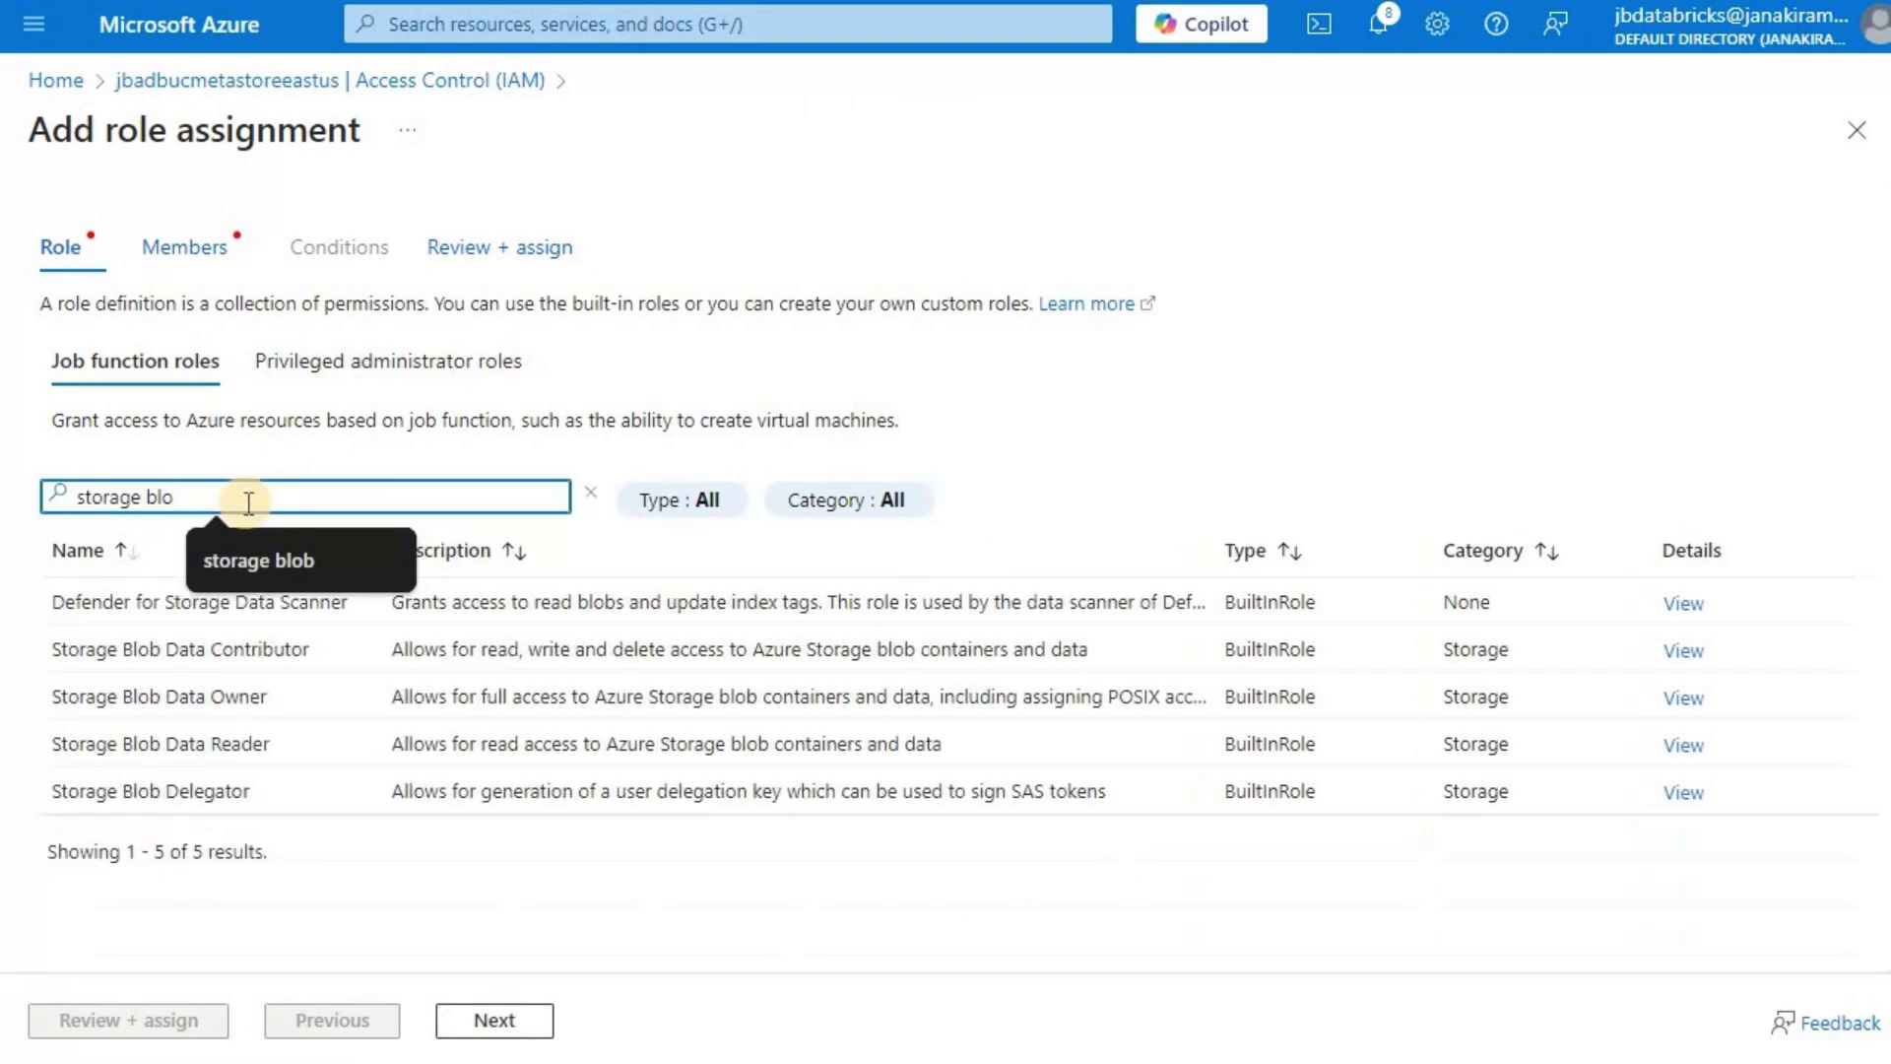
text(b data con)
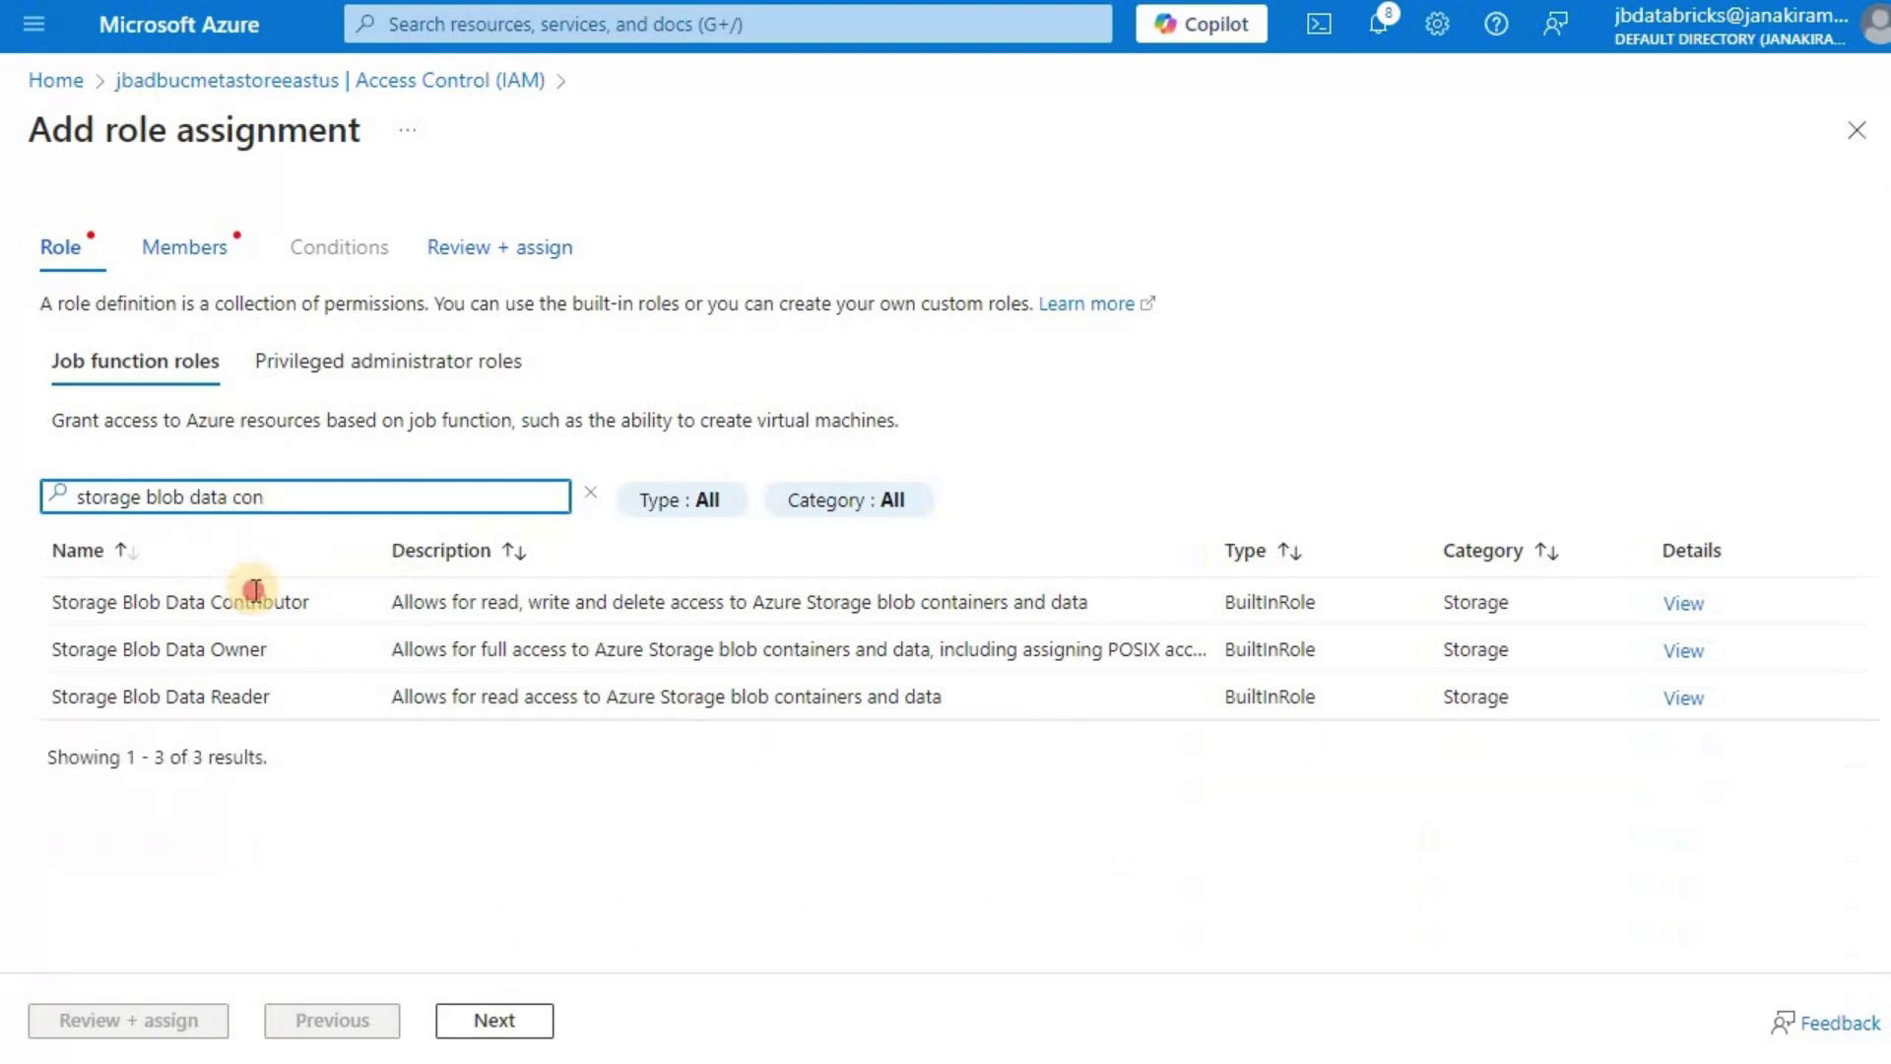
click(254, 588)
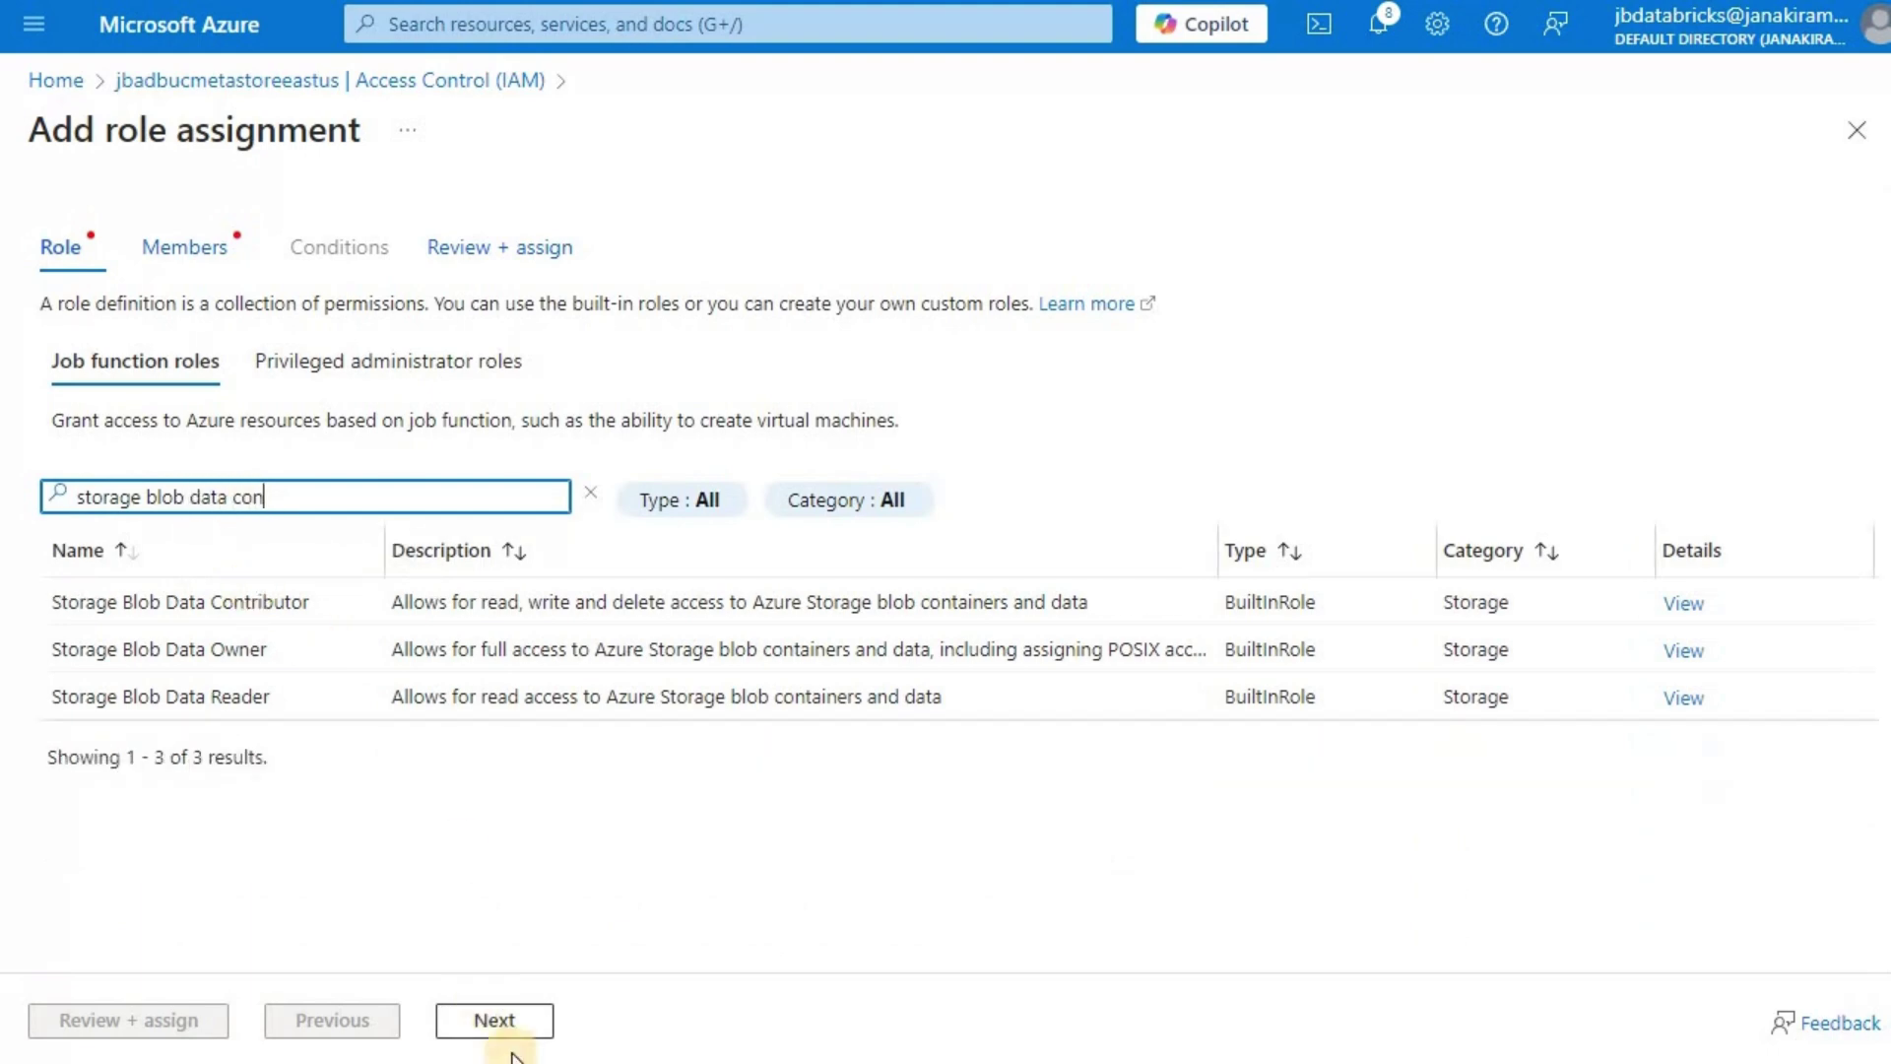
Assign the Storage Blob Data Contributor role to a managed identity, selecting the ucmetastore-accessconnector-eastus Access Connector for Azure Databricks as member
click(495, 1019)
click(300, 432)
key(Return)
key(Tab)
key(Return)
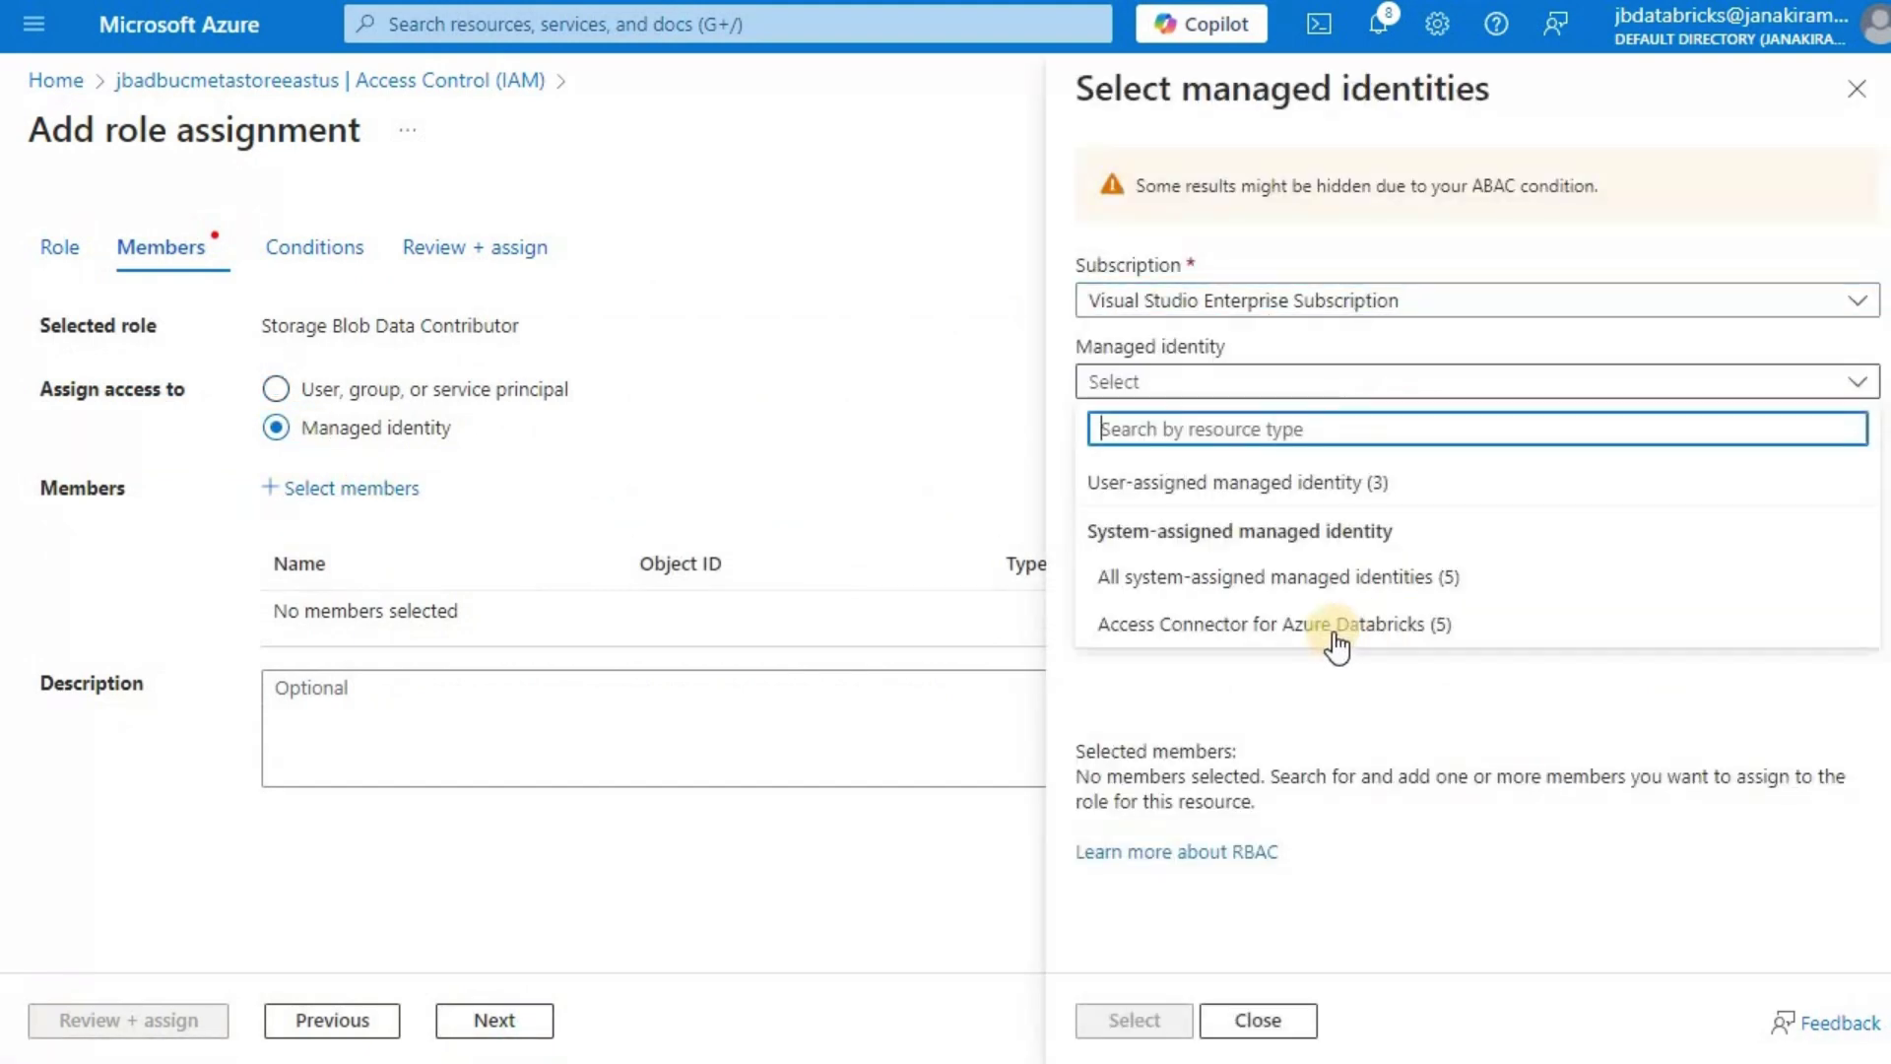
key(Return)
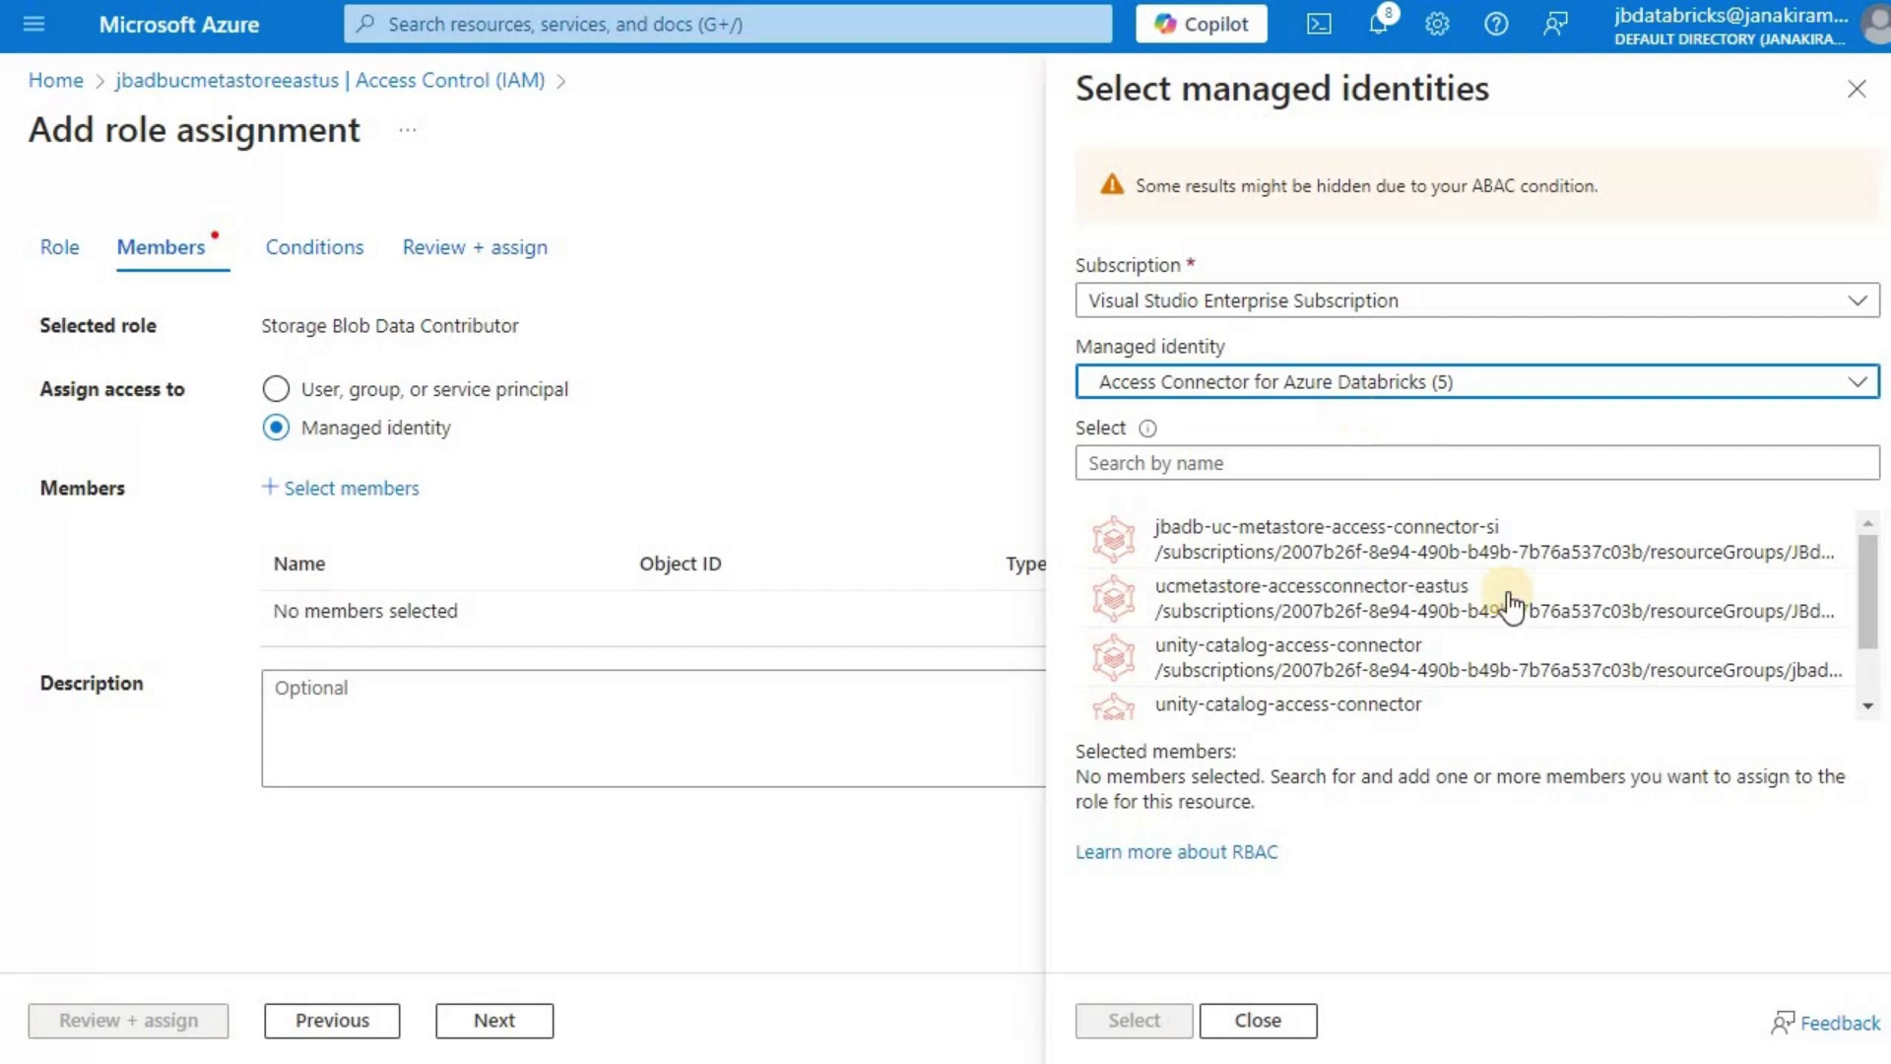
click(1331, 623)
click(1132, 1020)
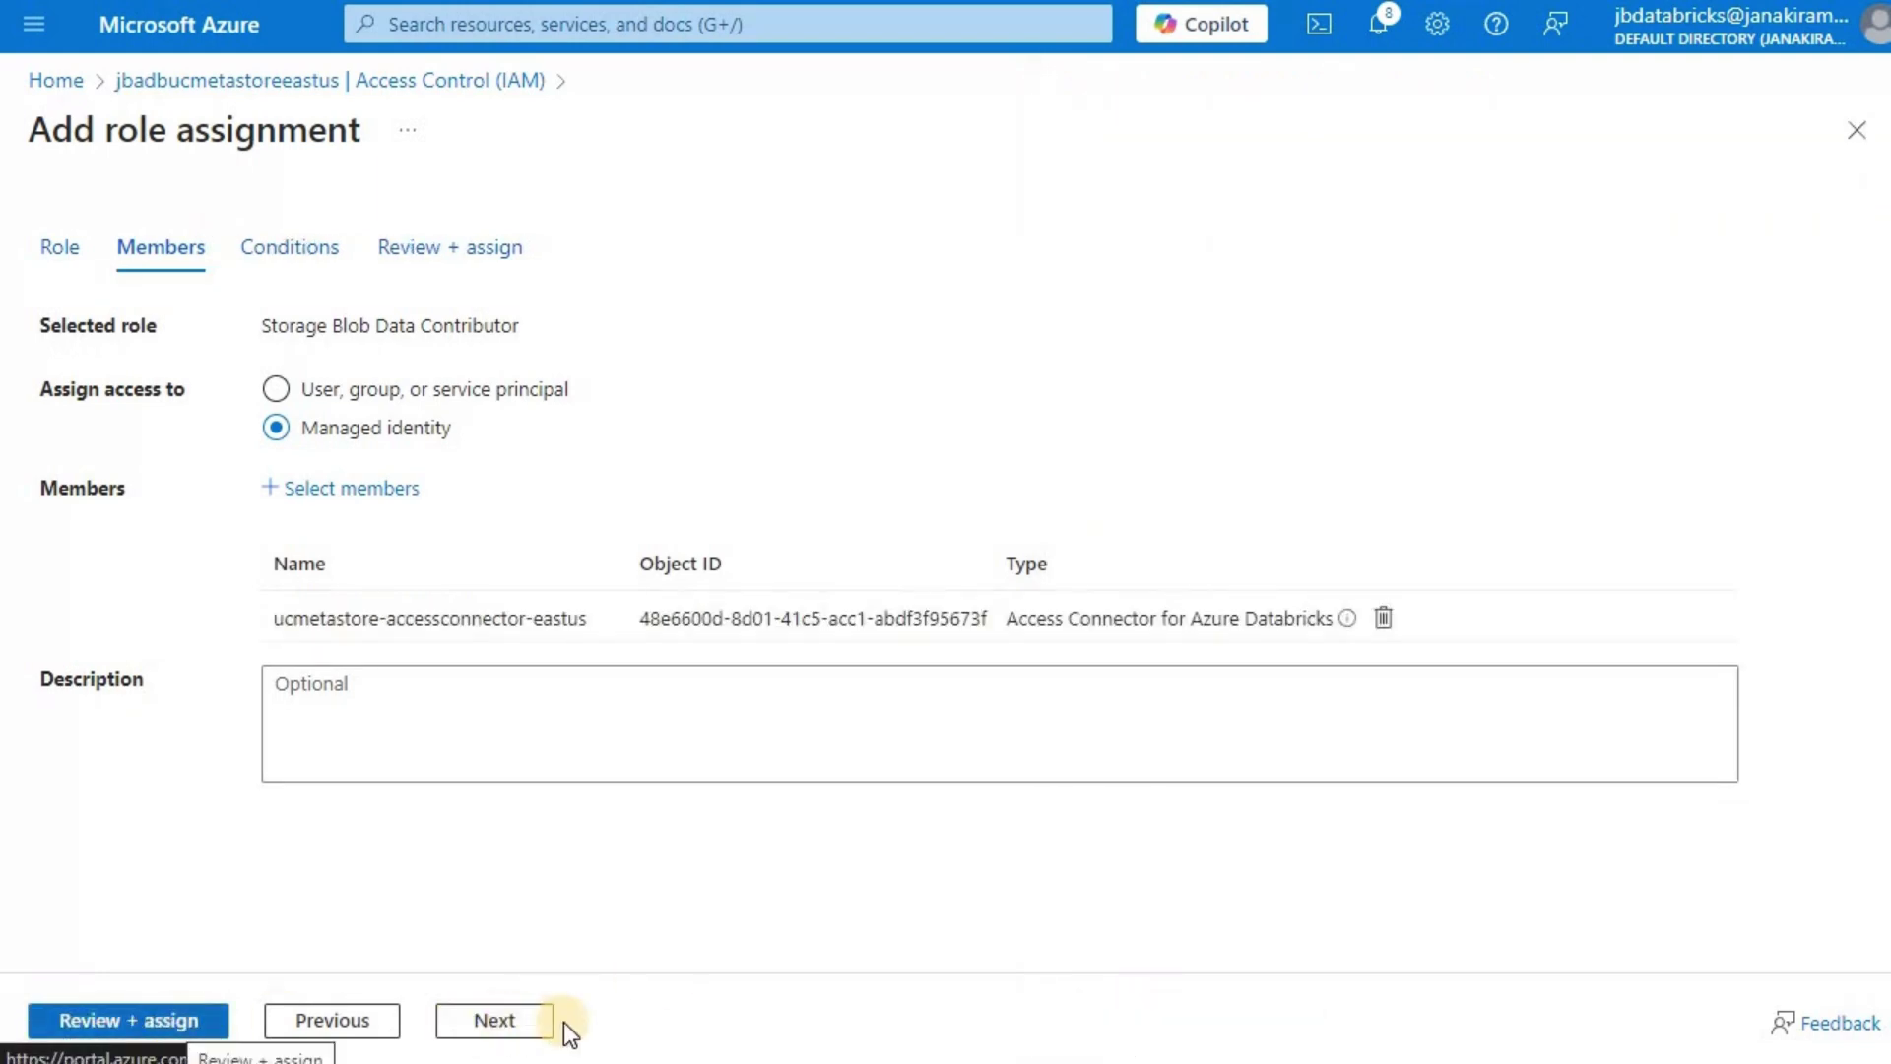
Review and submit the role assignment for the storage account
click(519, 1021)
click(148, 1024)
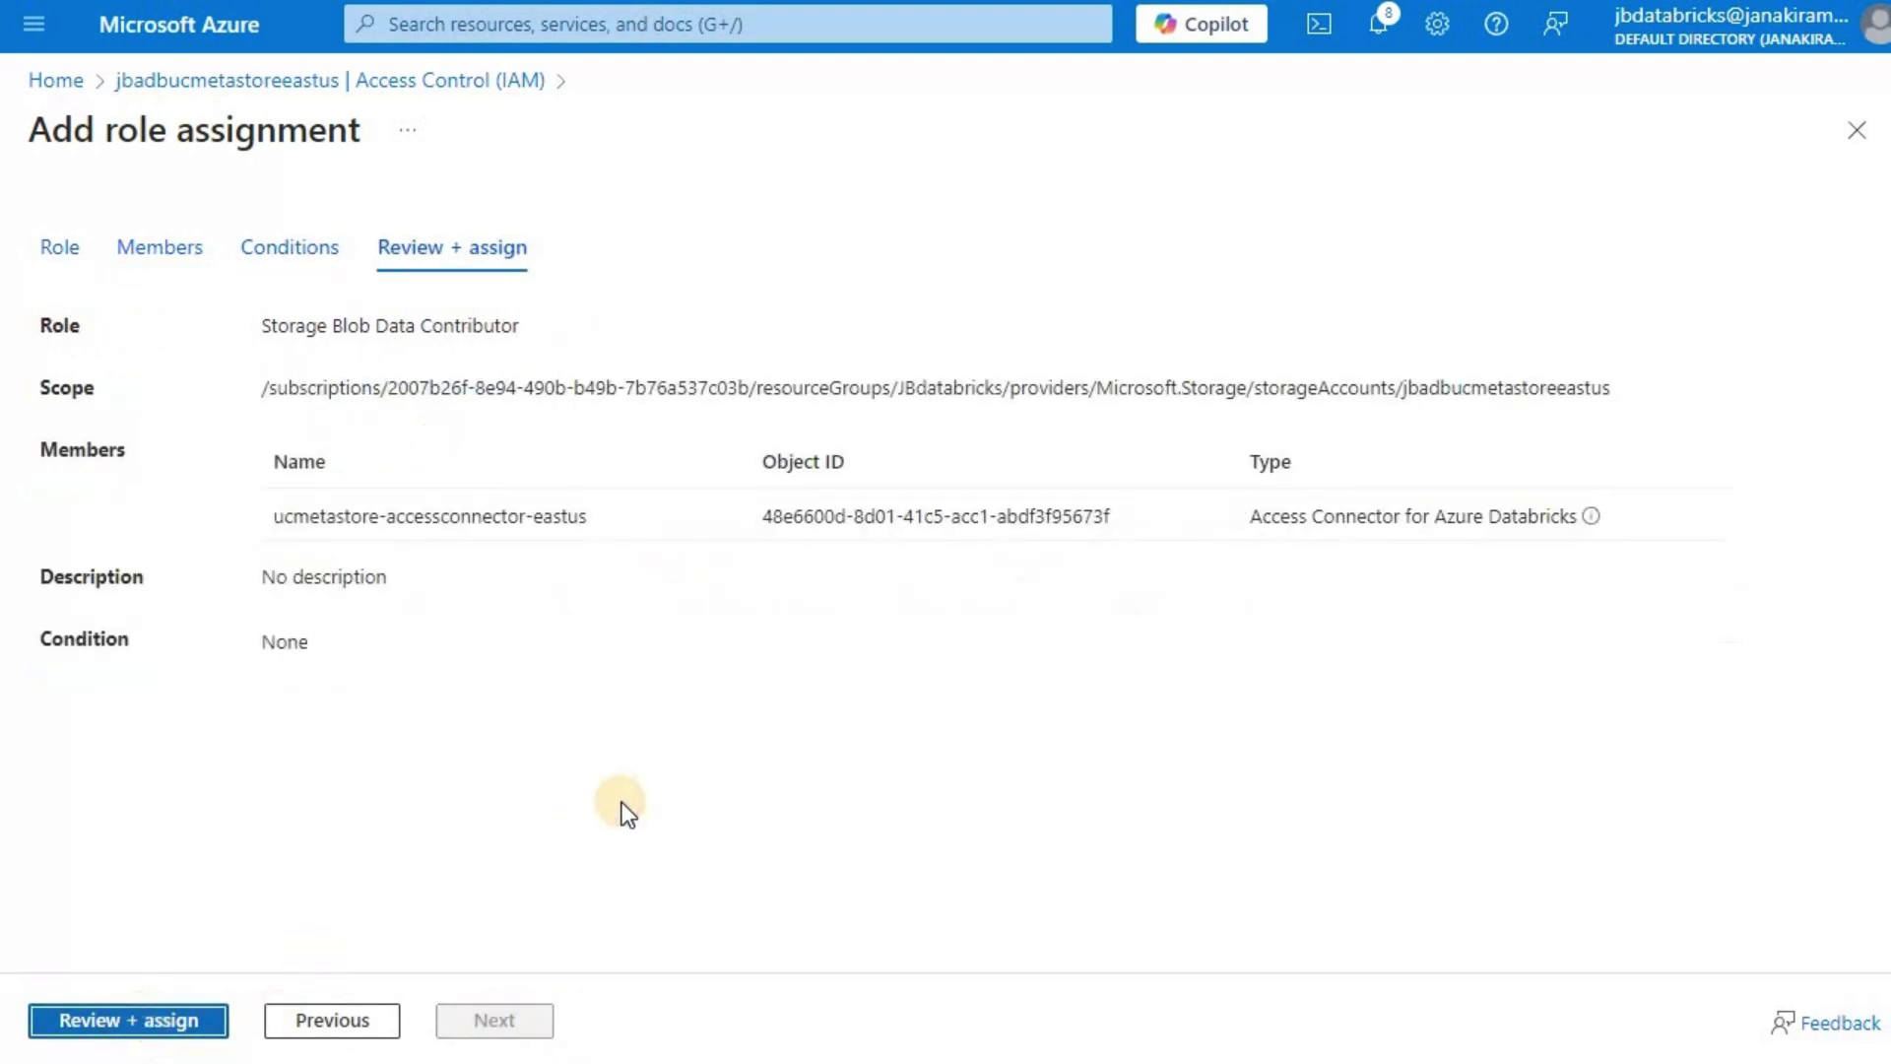
key(Return)
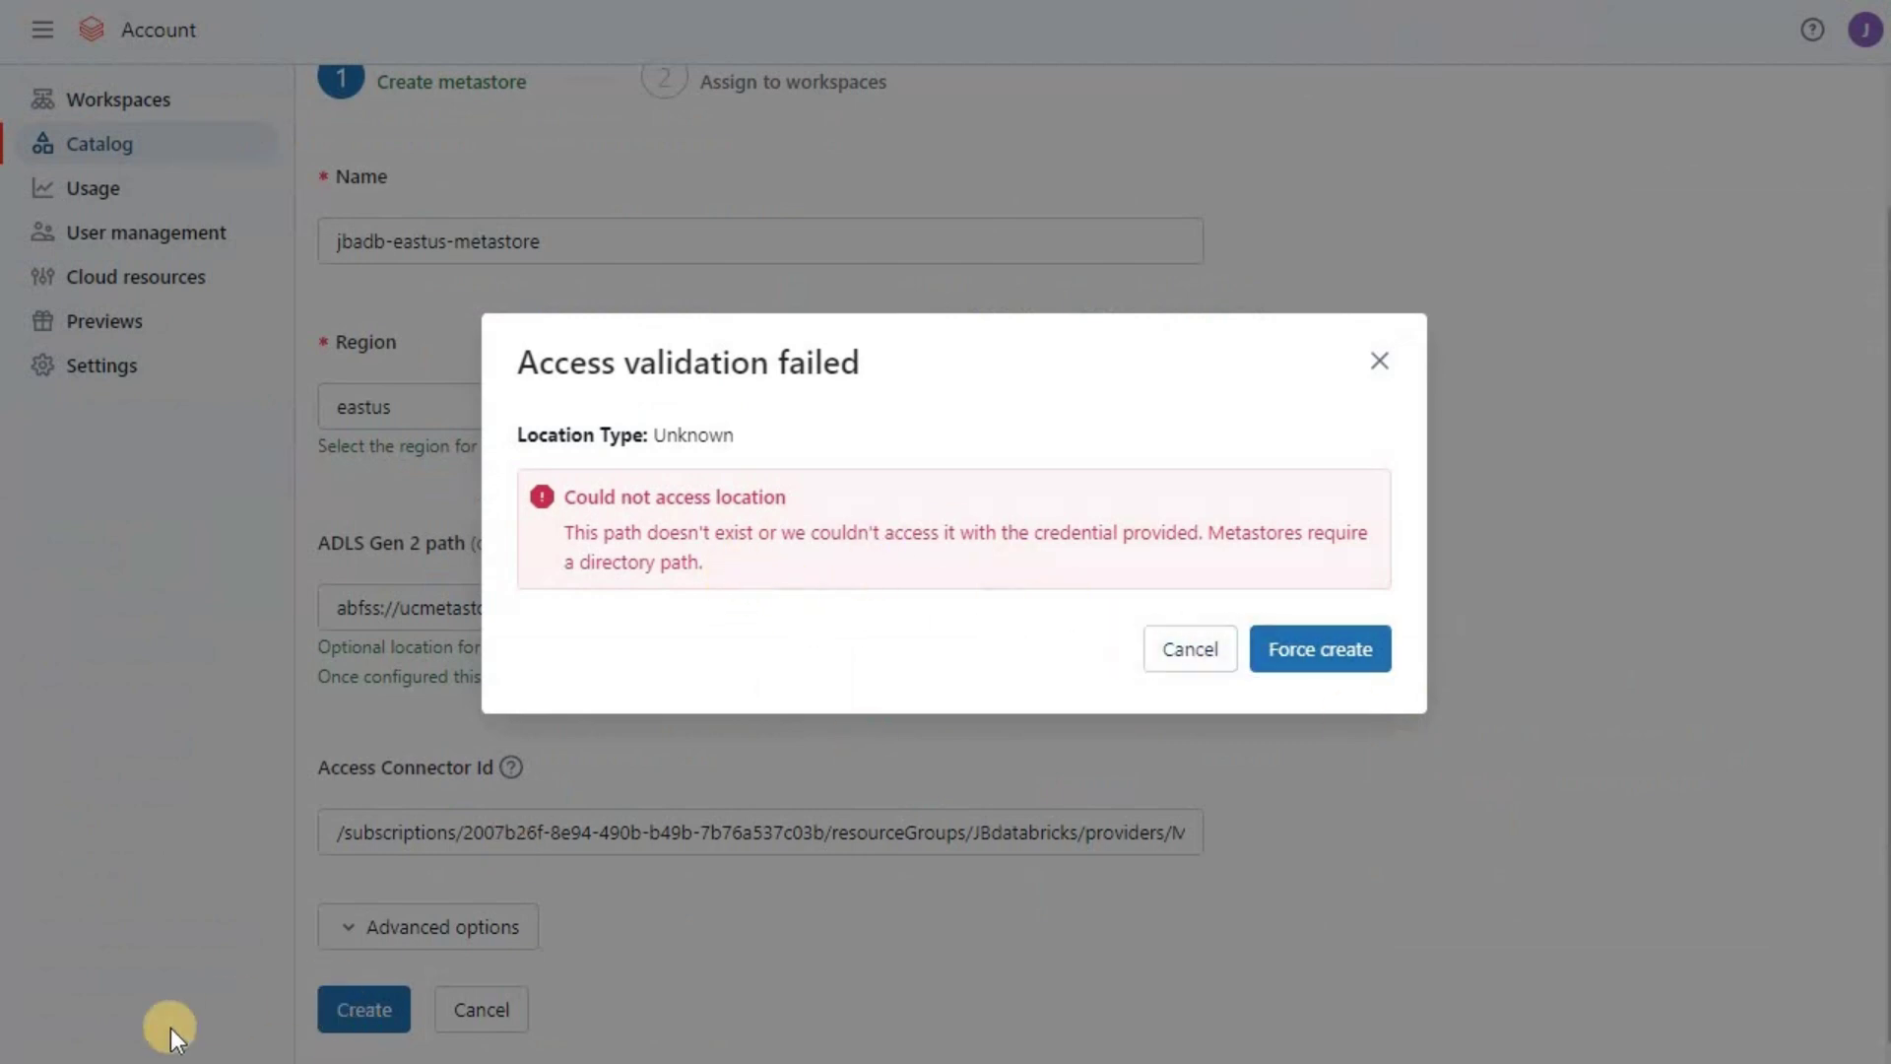
Back in the Databricks account console, dismiss the access validation dialog and retry creating jbadb-eastus-metastore
double_click(1200, 665)
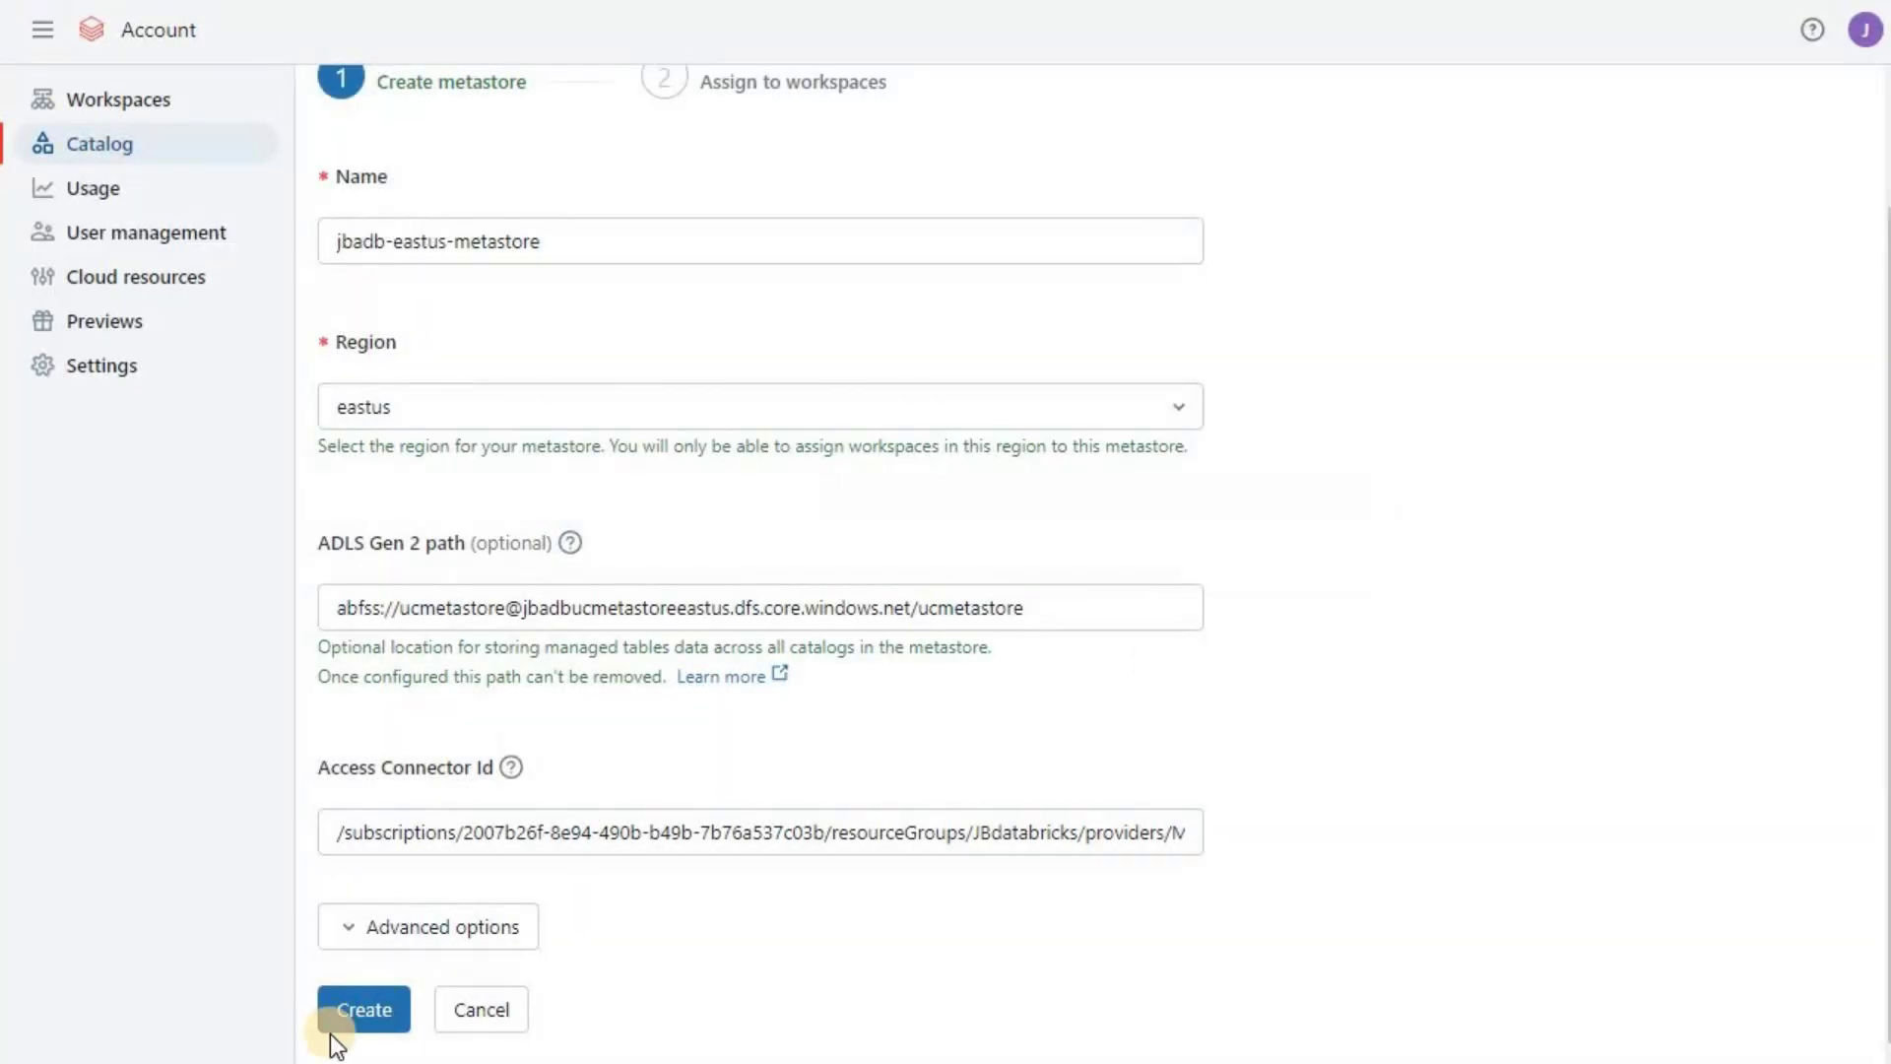
click(353, 1018)
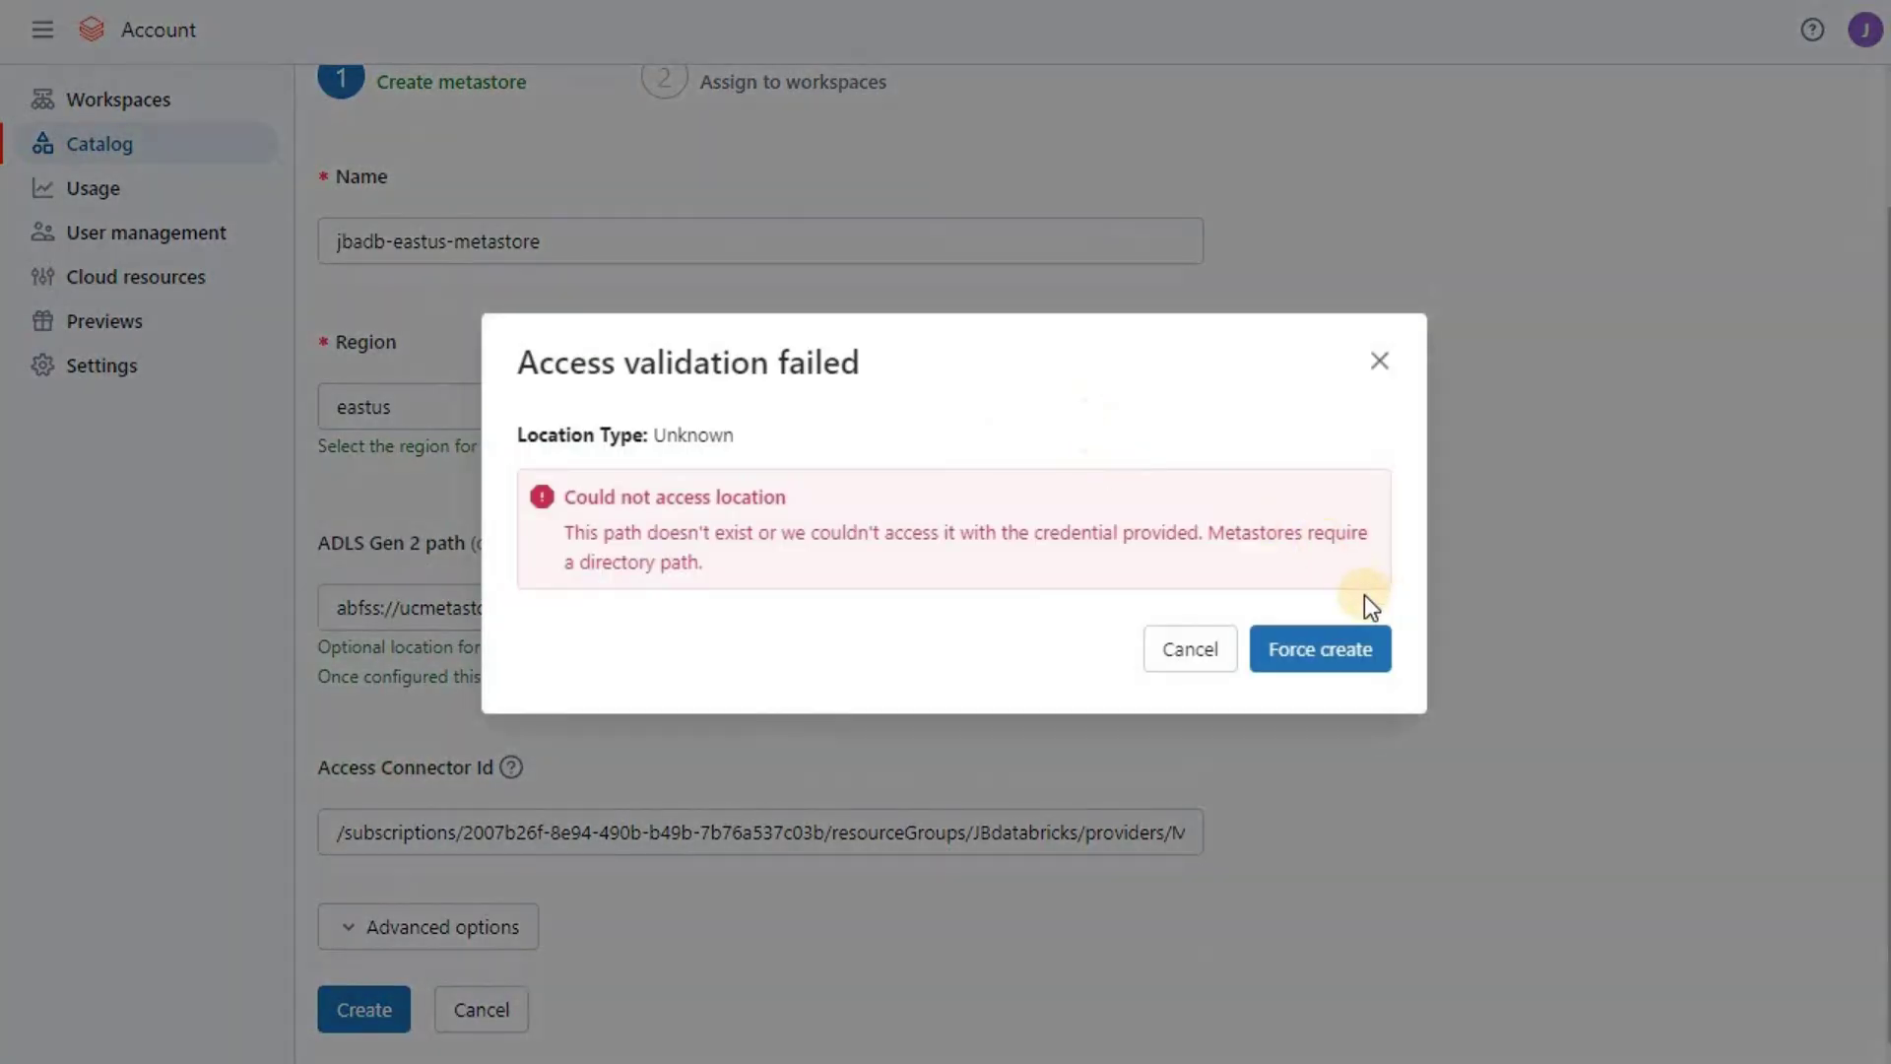
click(367, 1003)
click(364, 1007)
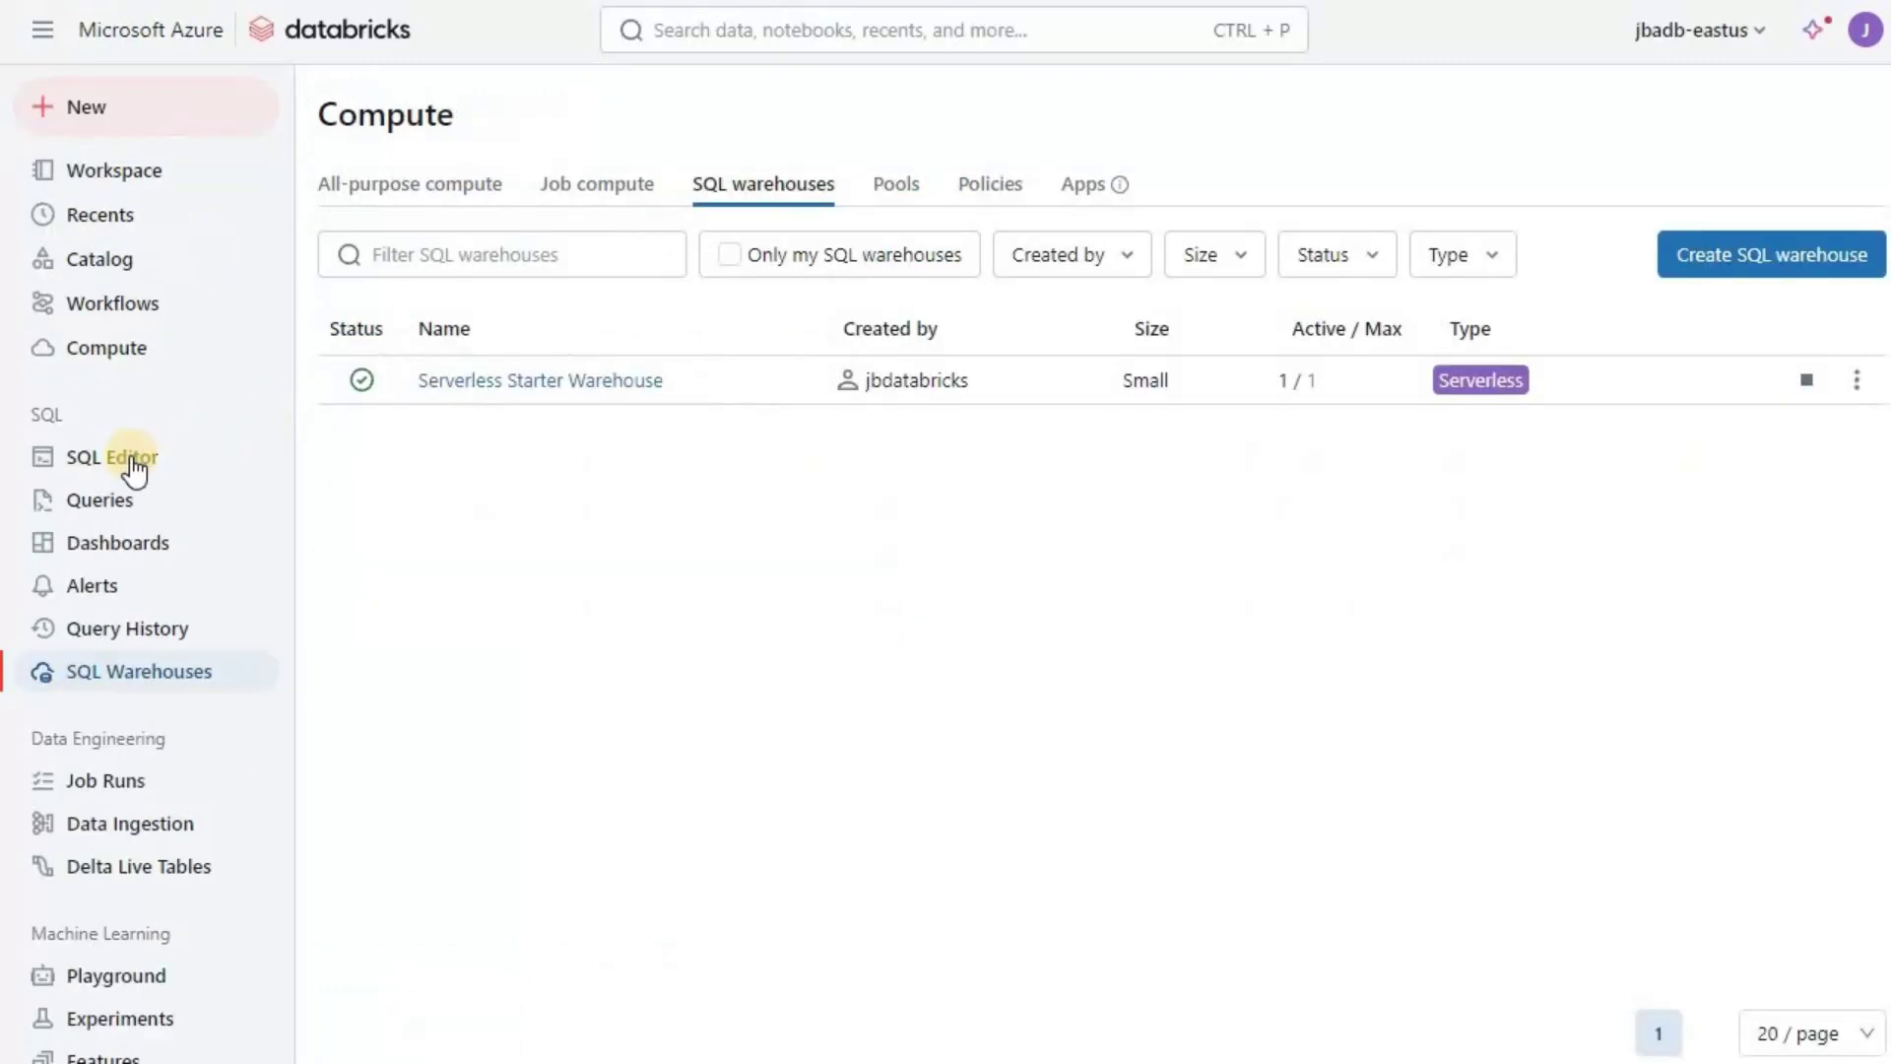
In the jbadb-eastus workspace, create a new SQL query containing "create catalog uc_metastore_2024" and run it
click(132, 463)
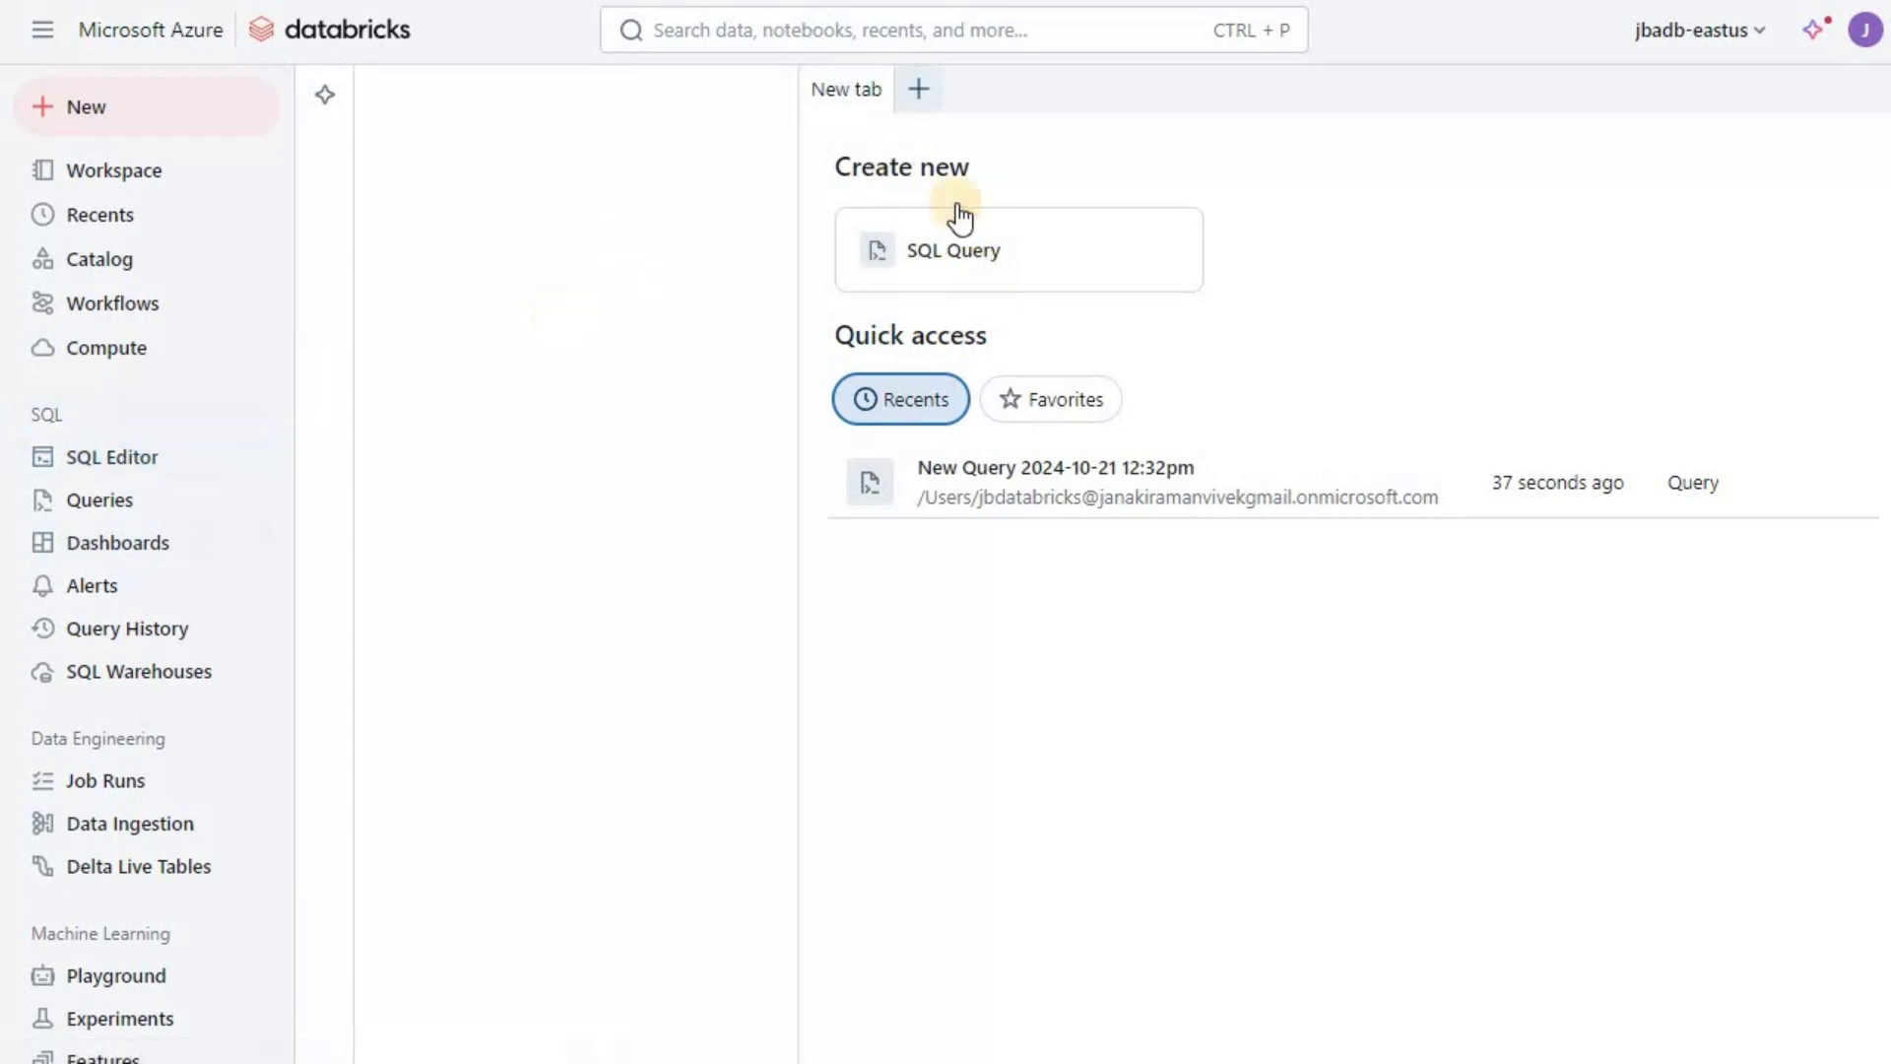
click(920, 91)
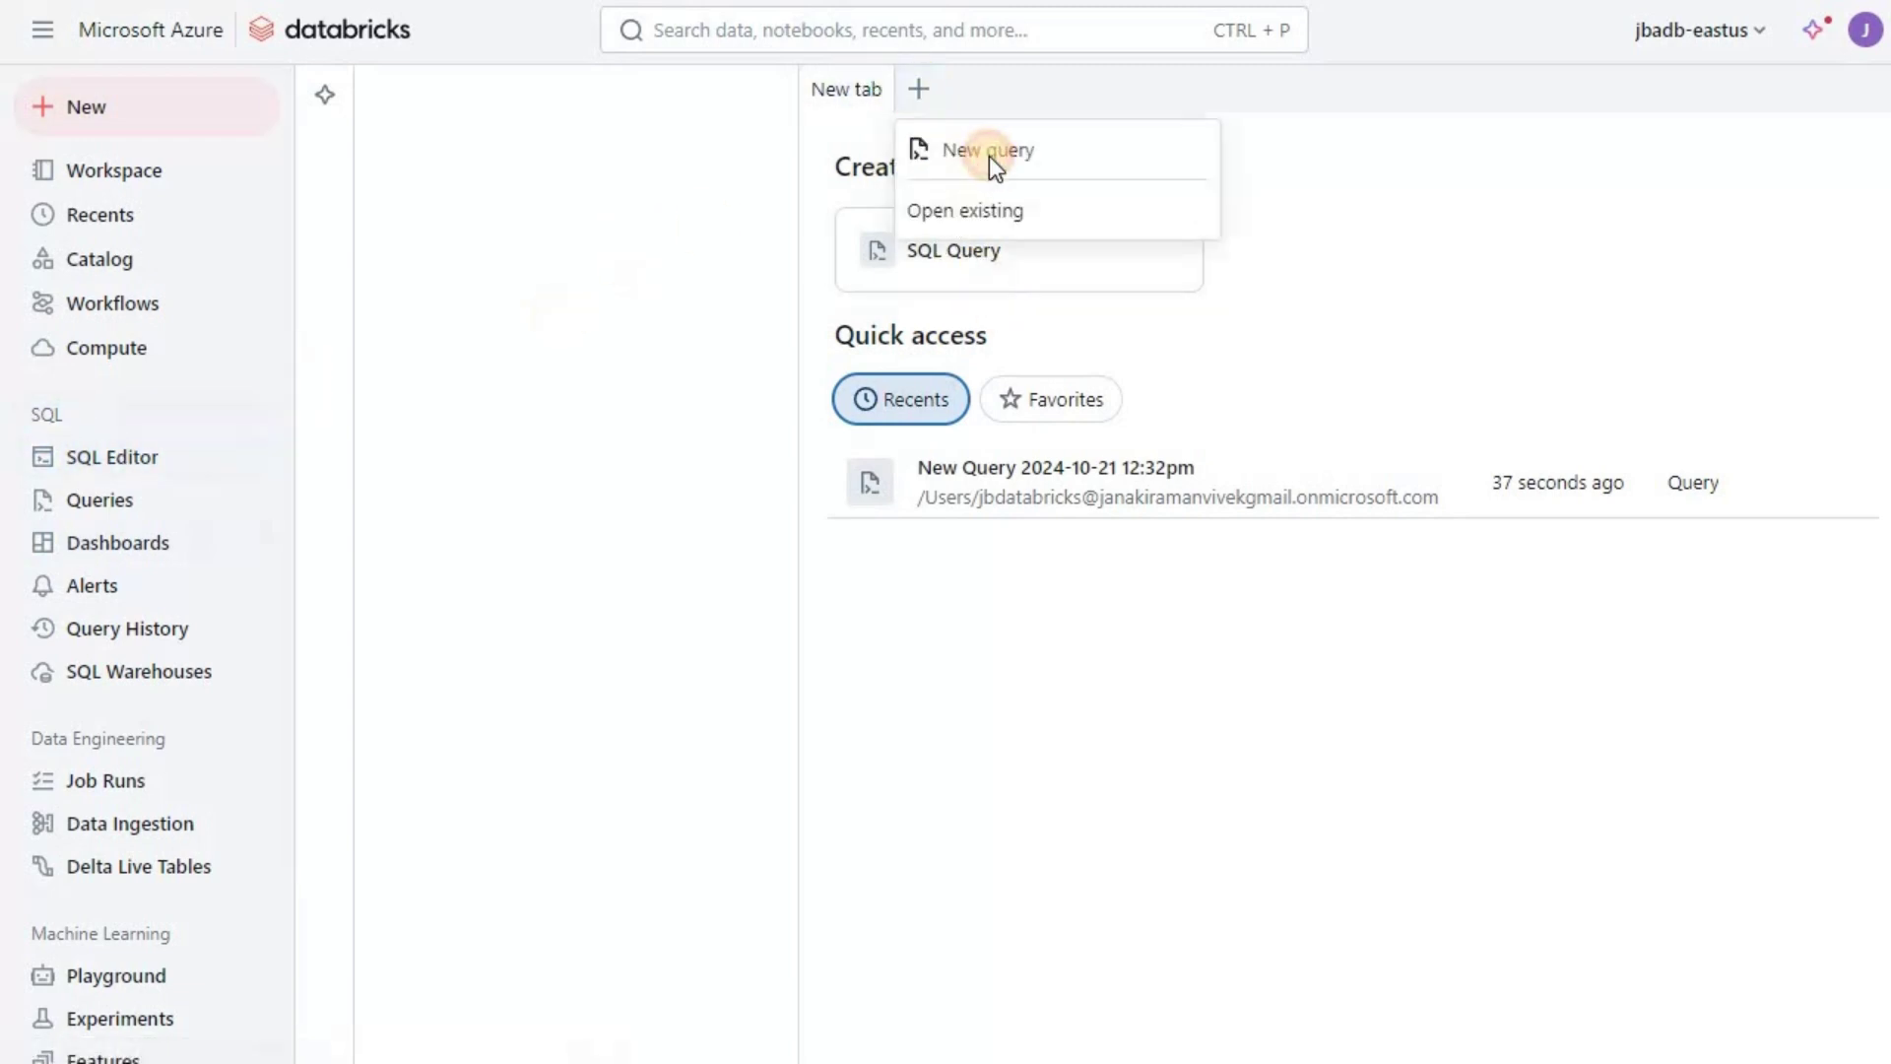
click(989, 156)
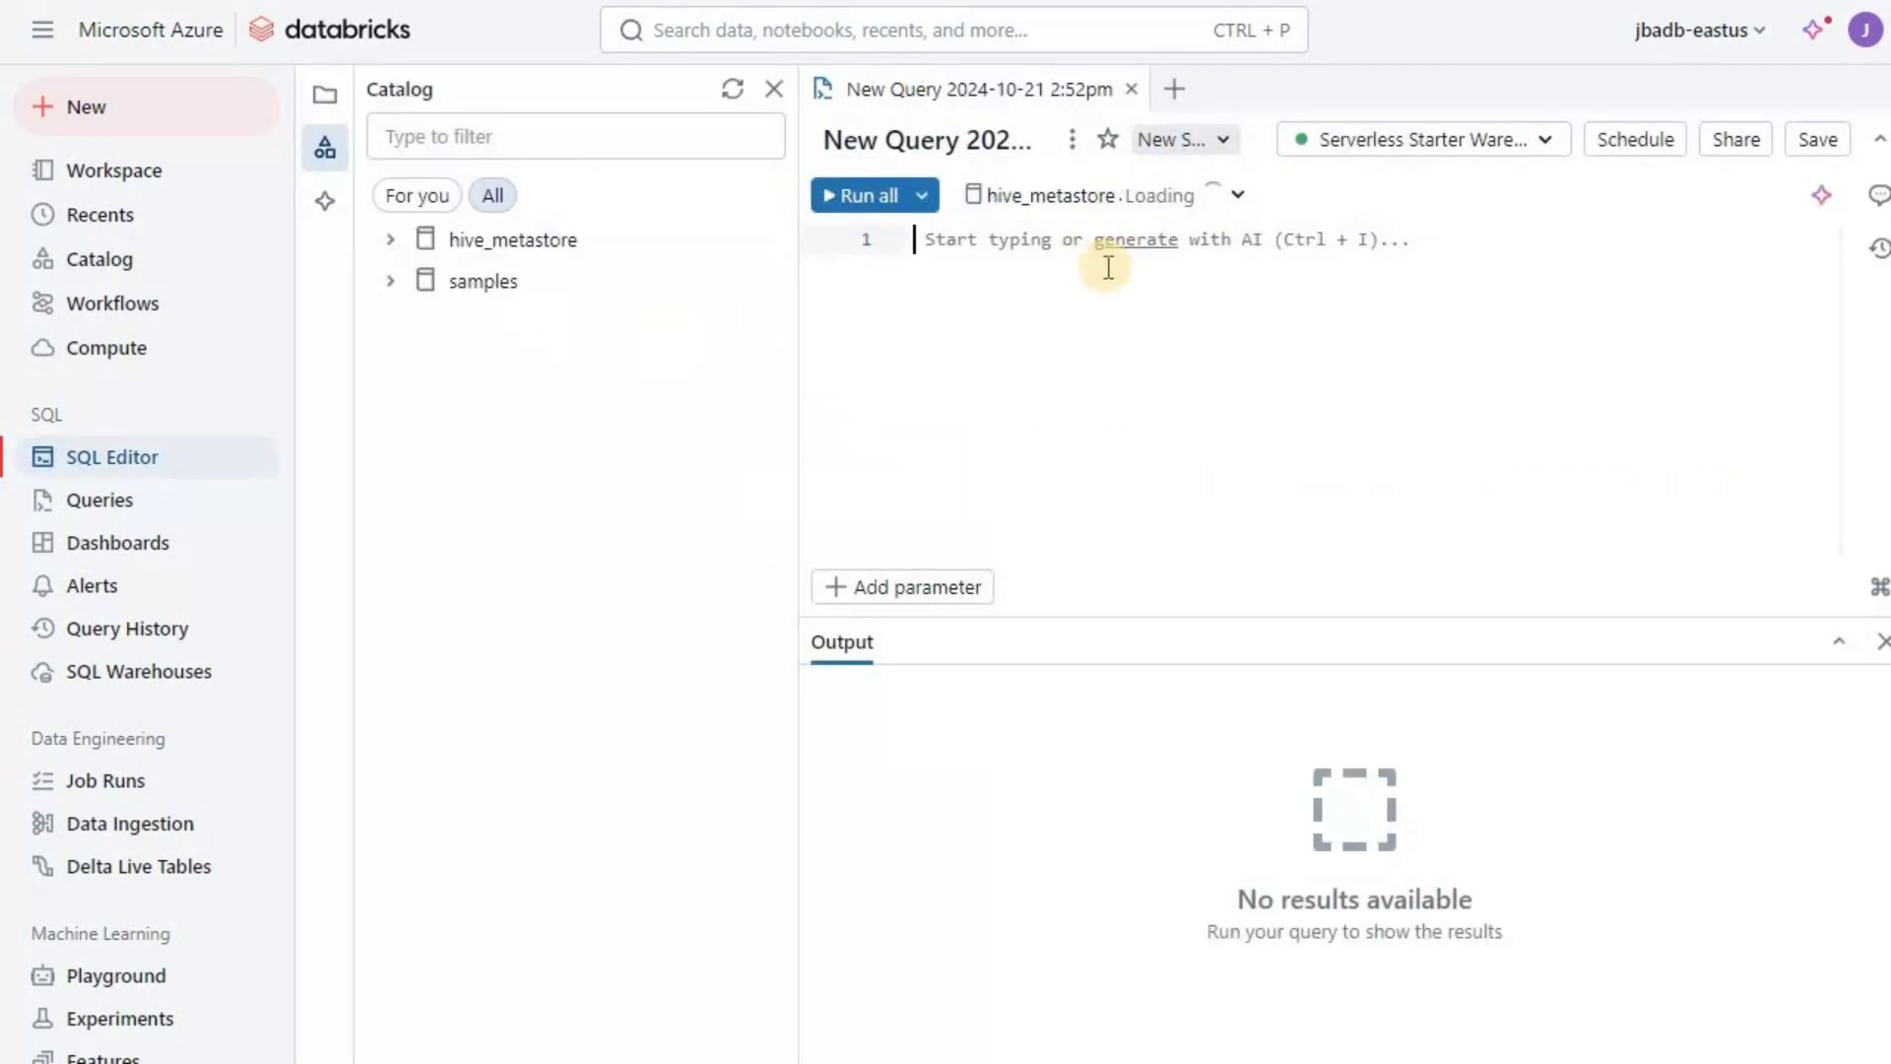
text(create)
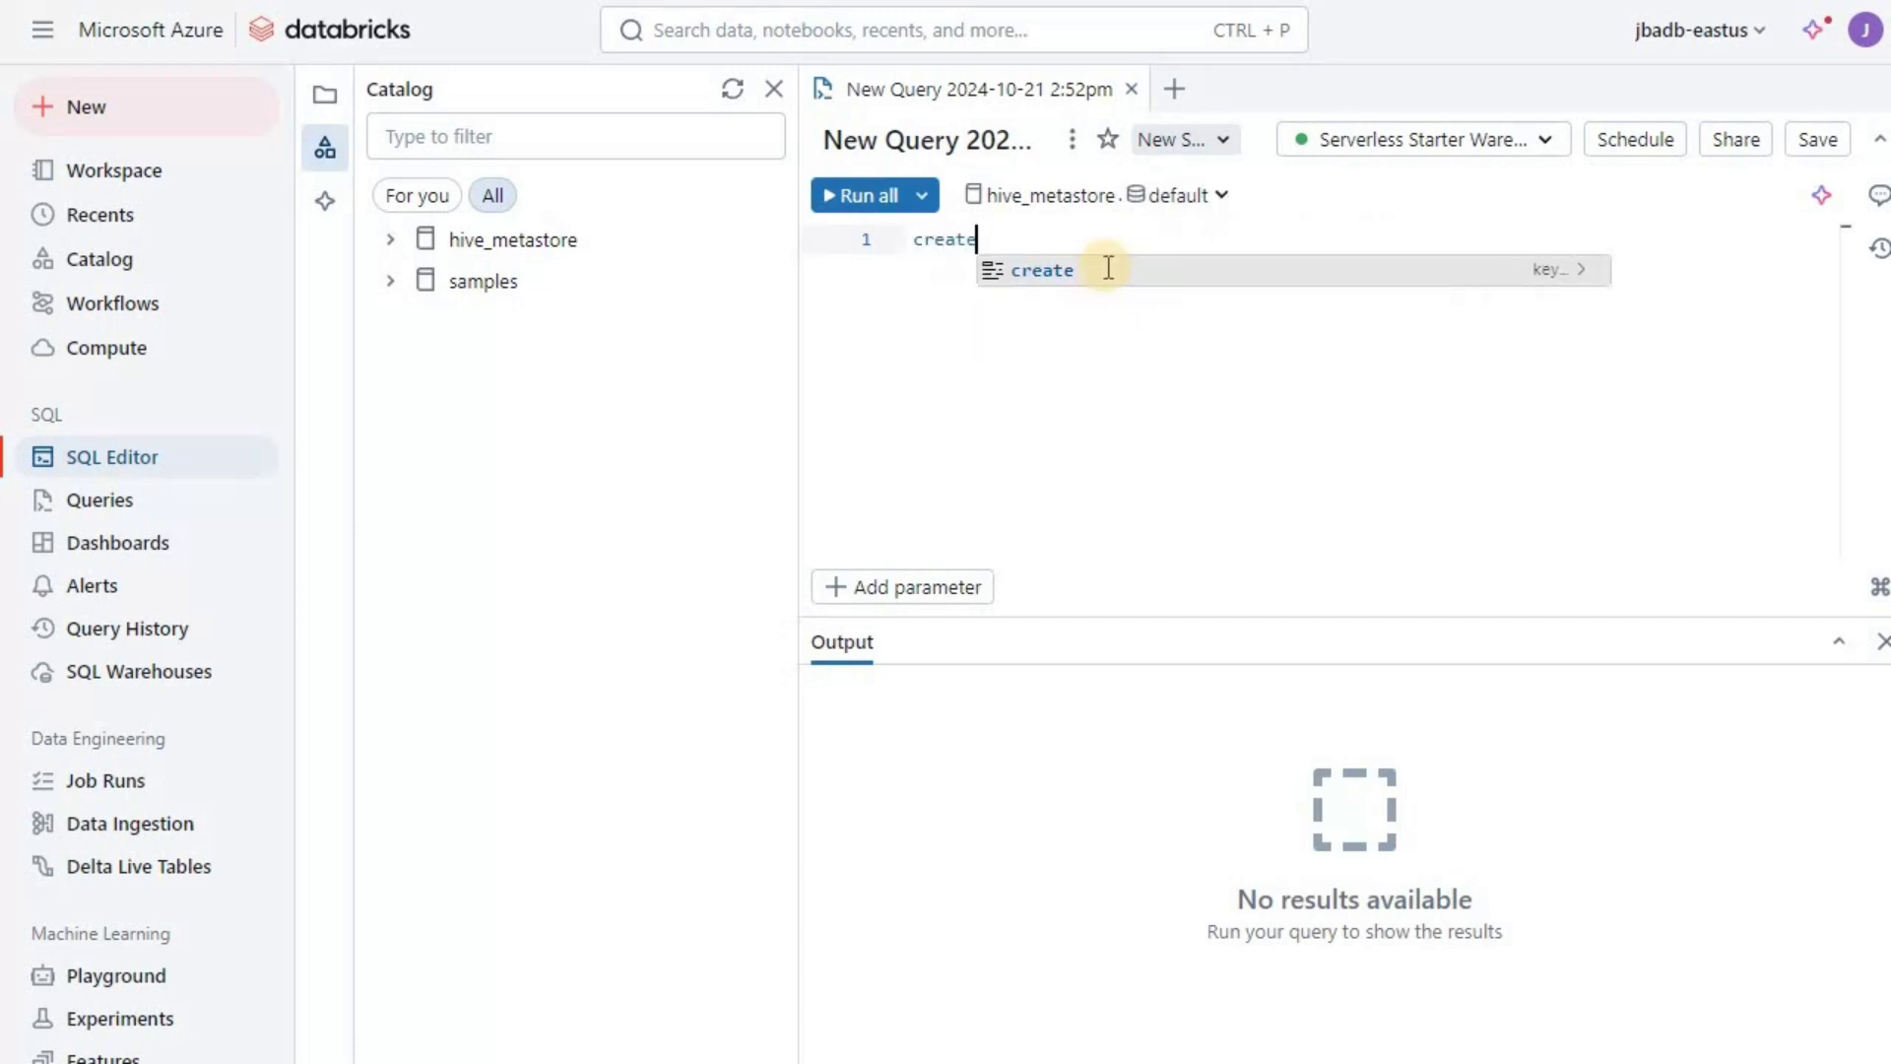
text( catalog )
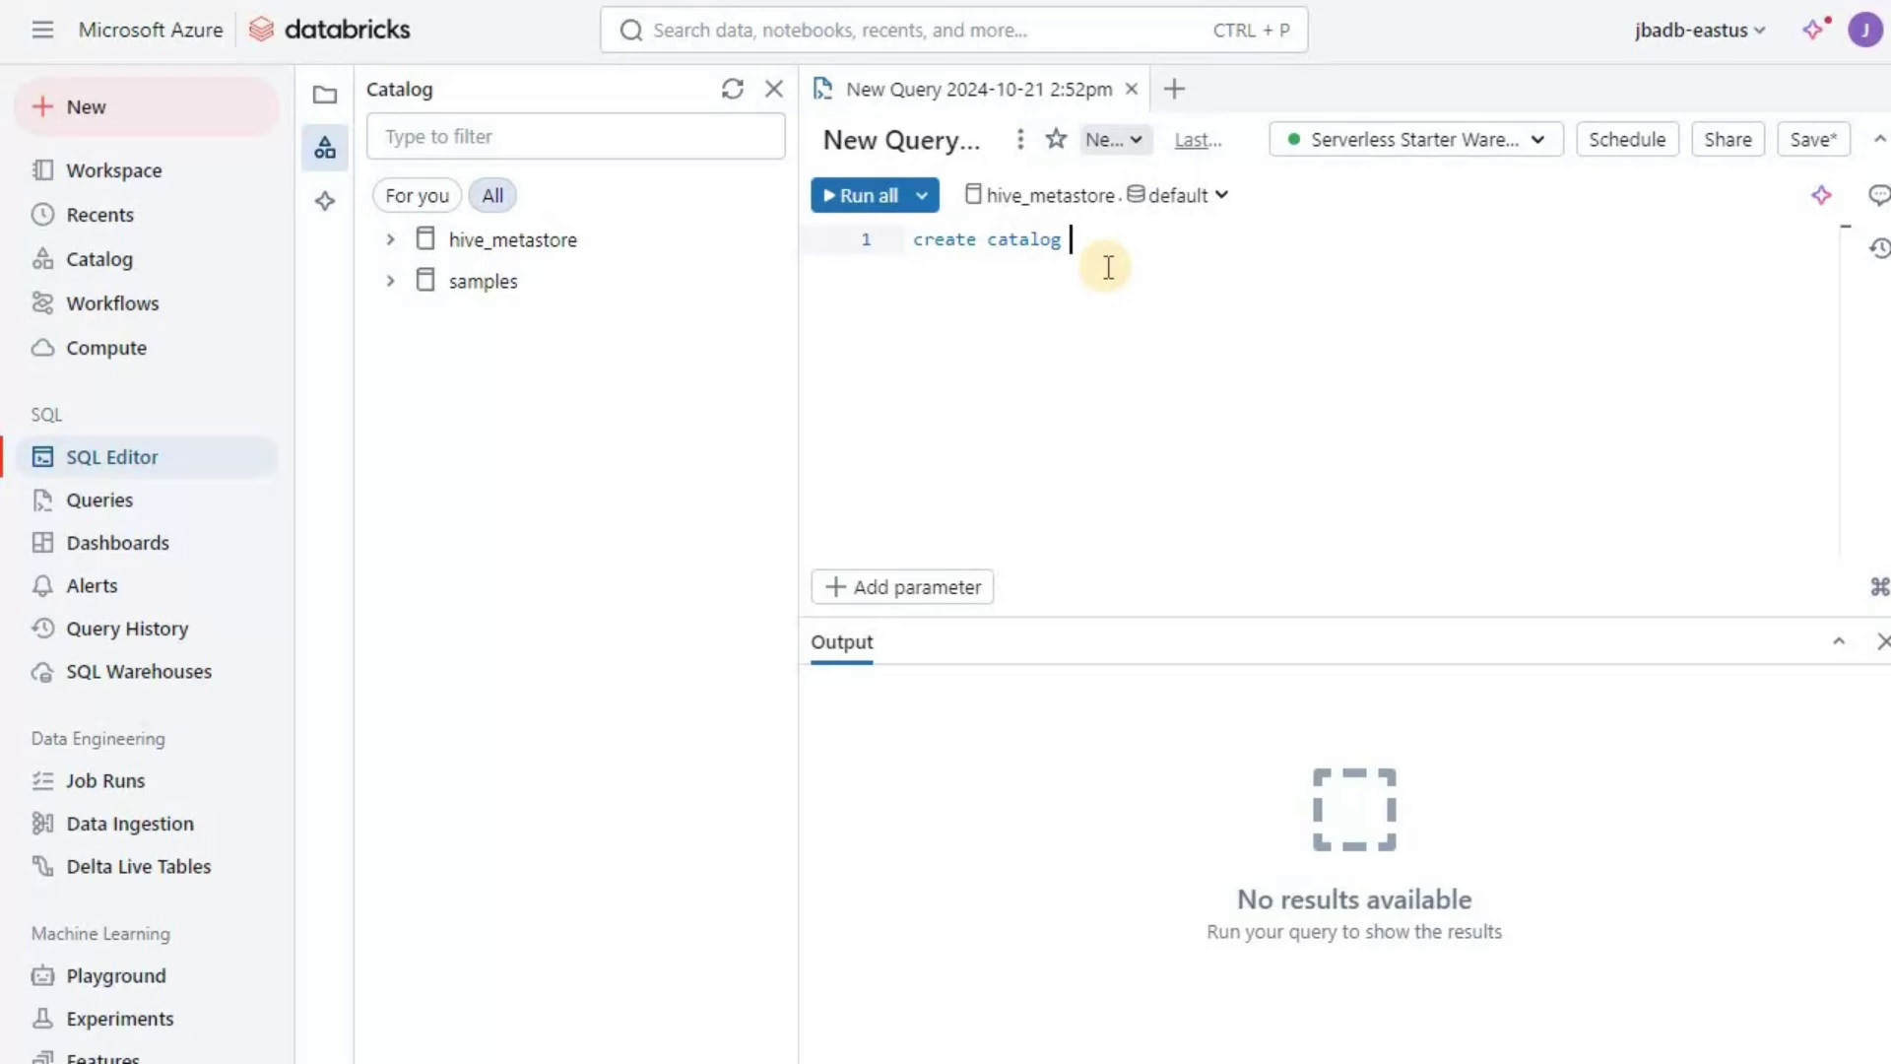
text(uc_metastore_2024)
click(835, 205)
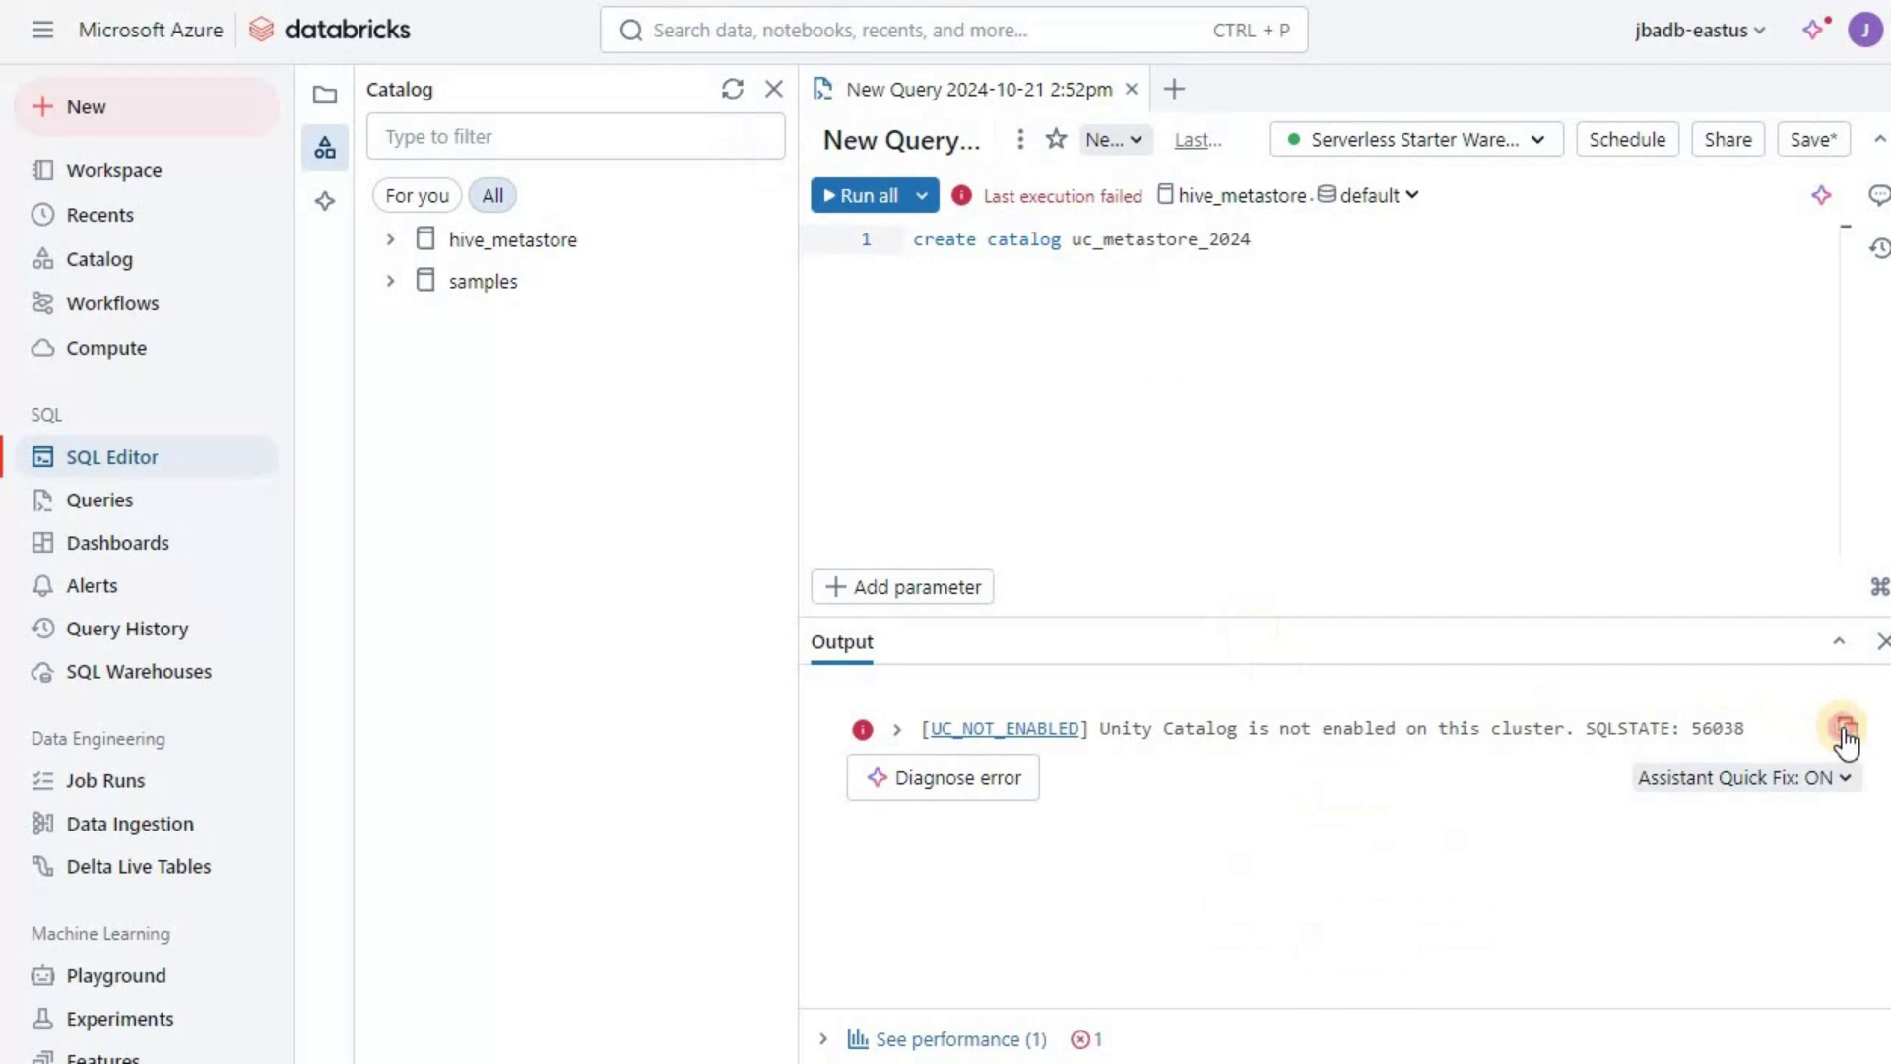
click(1480, 350)
key(Return)
key(Return)
text([UC_NOT_ENABLED] Unity Catalog is not enabled on this cluster. SQLSTATE: 56038)
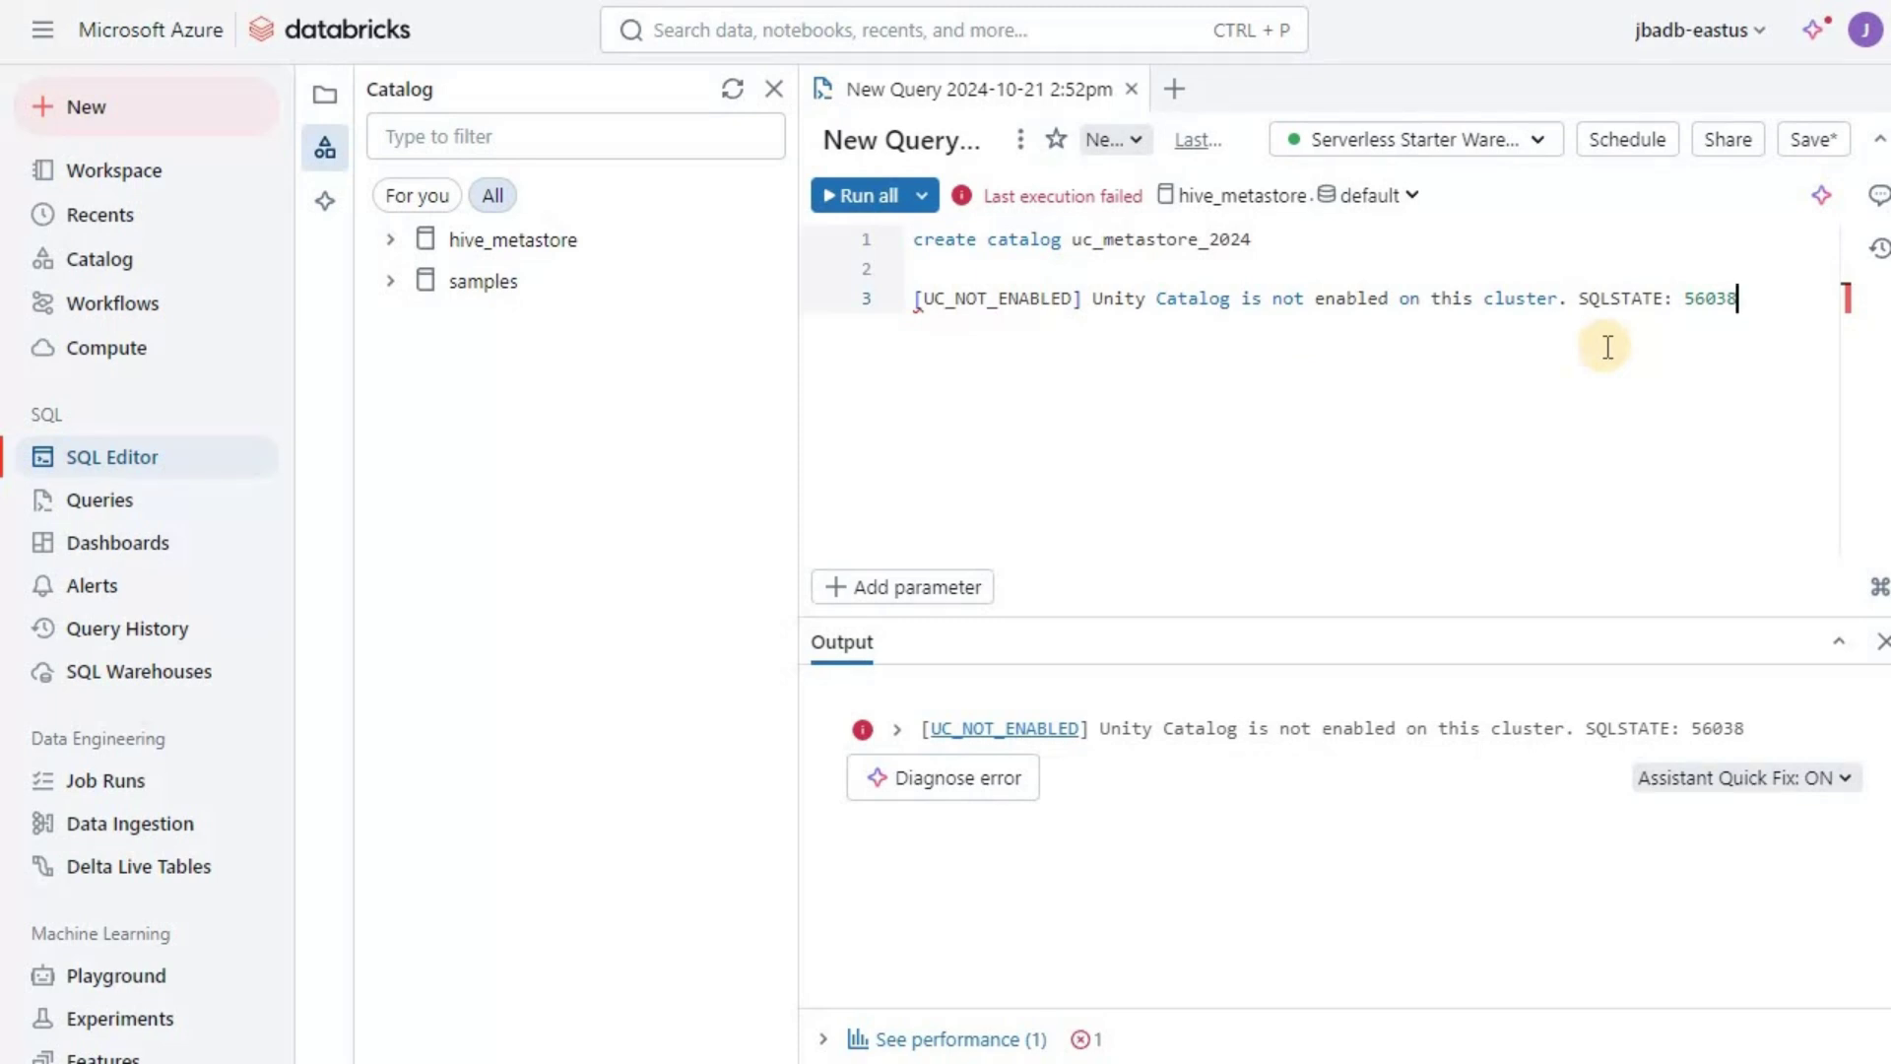
key(shift+Home)
key(BackSpace)
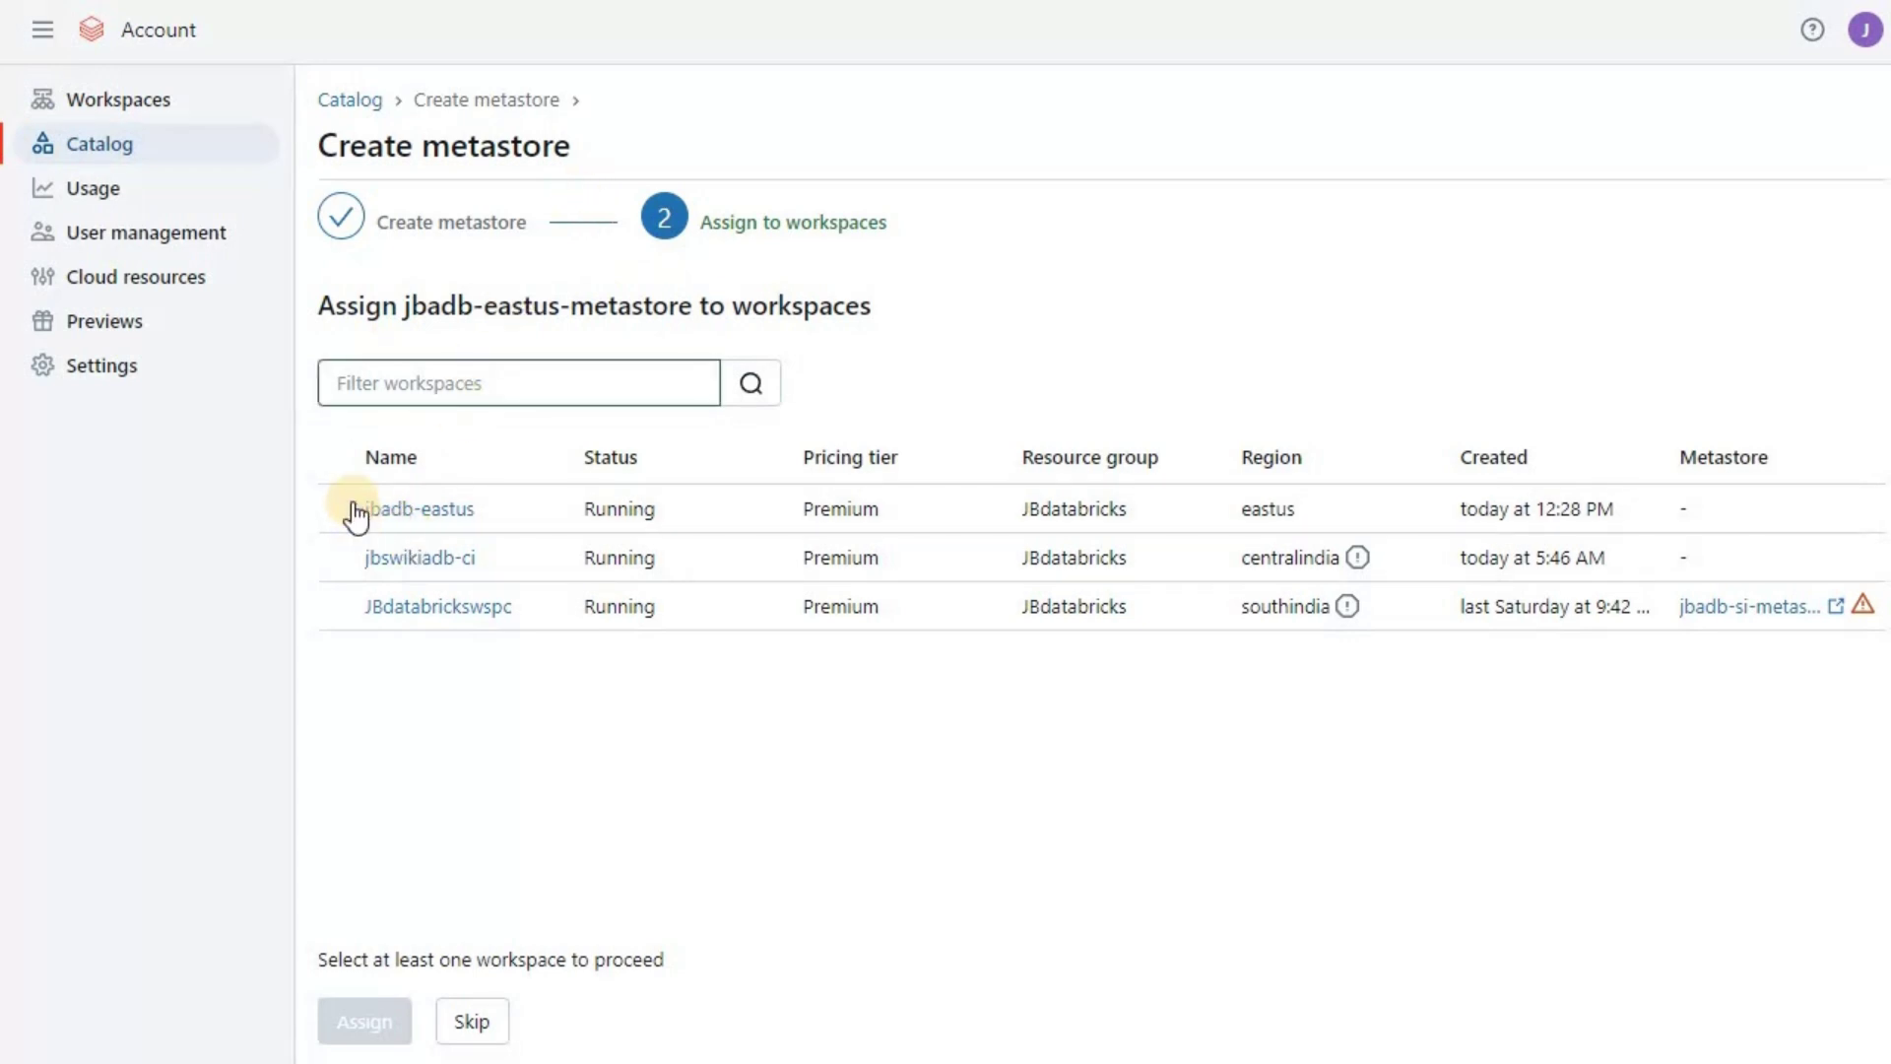
In the account console, assign jbadb-eastus-metastore to the jbadb-eastus workspace, enable Unity Catalog and close the completion dialog
click(371, 1025)
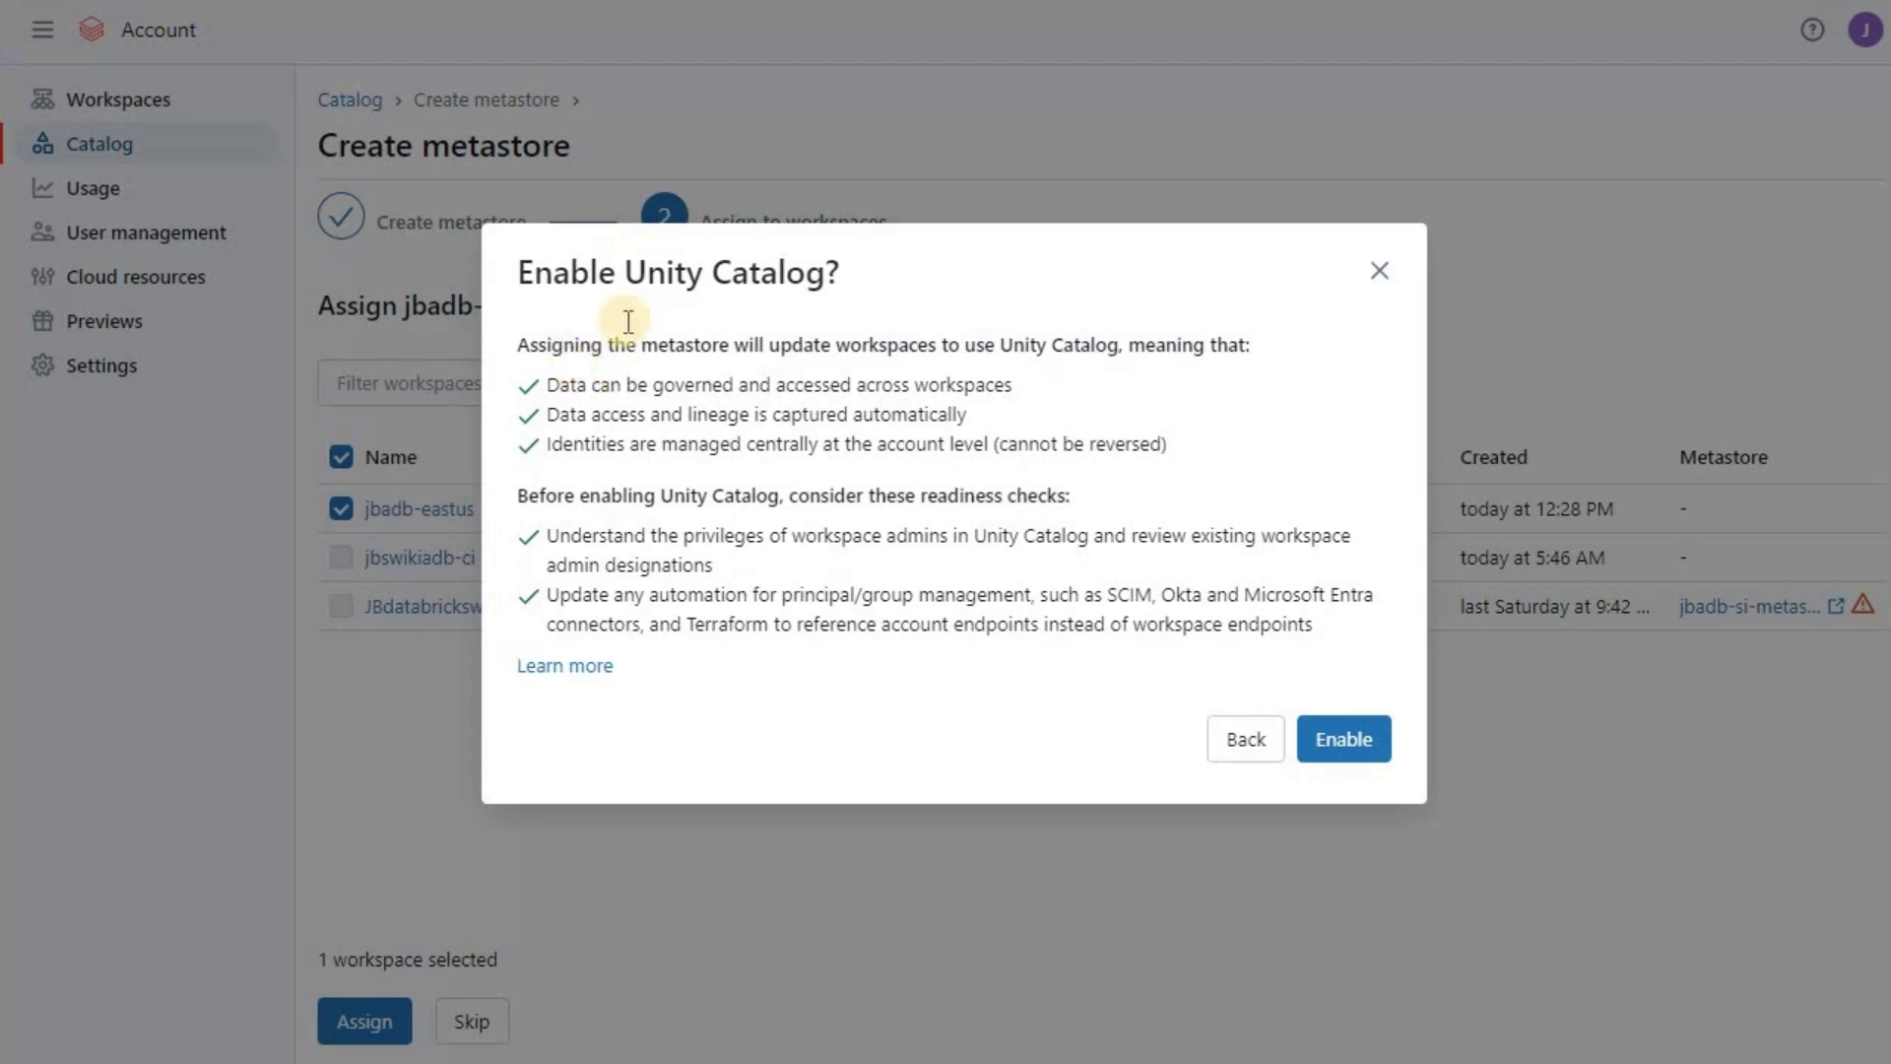
click(1339, 735)
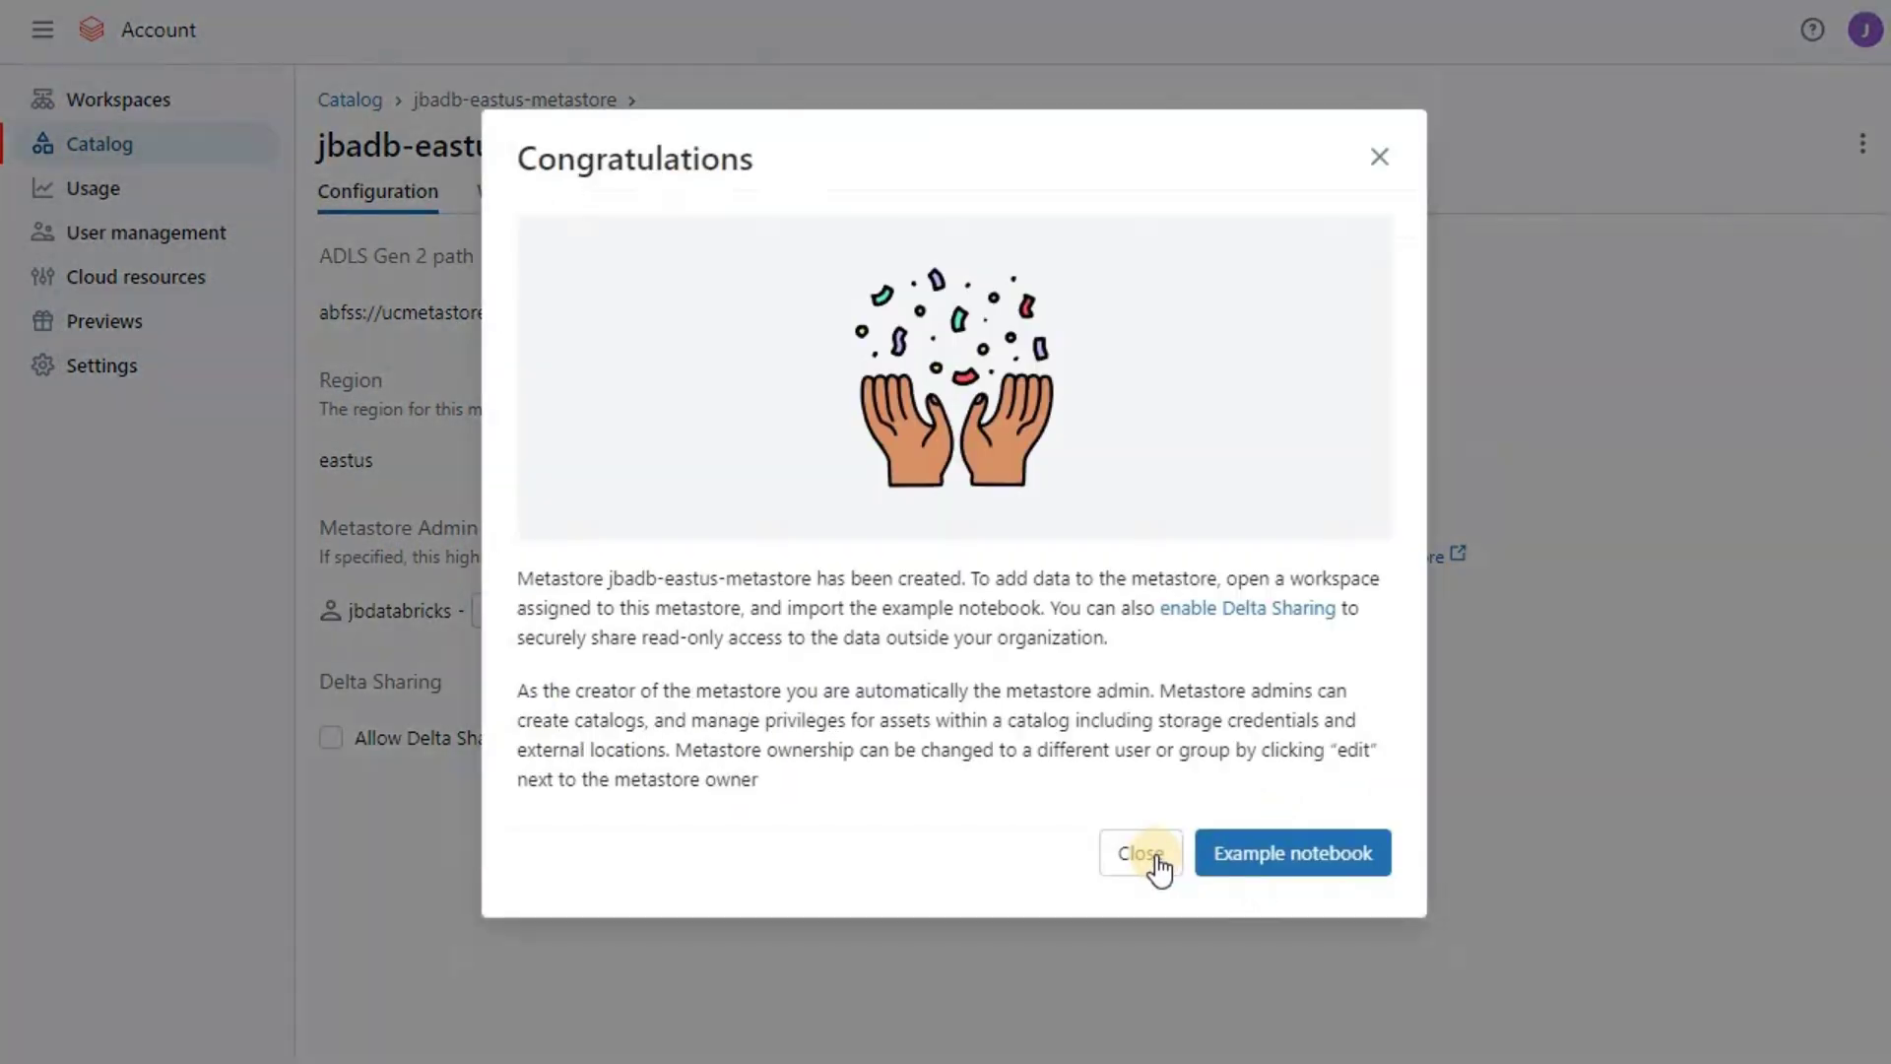
click(1142, 853)
click(1322, 851)
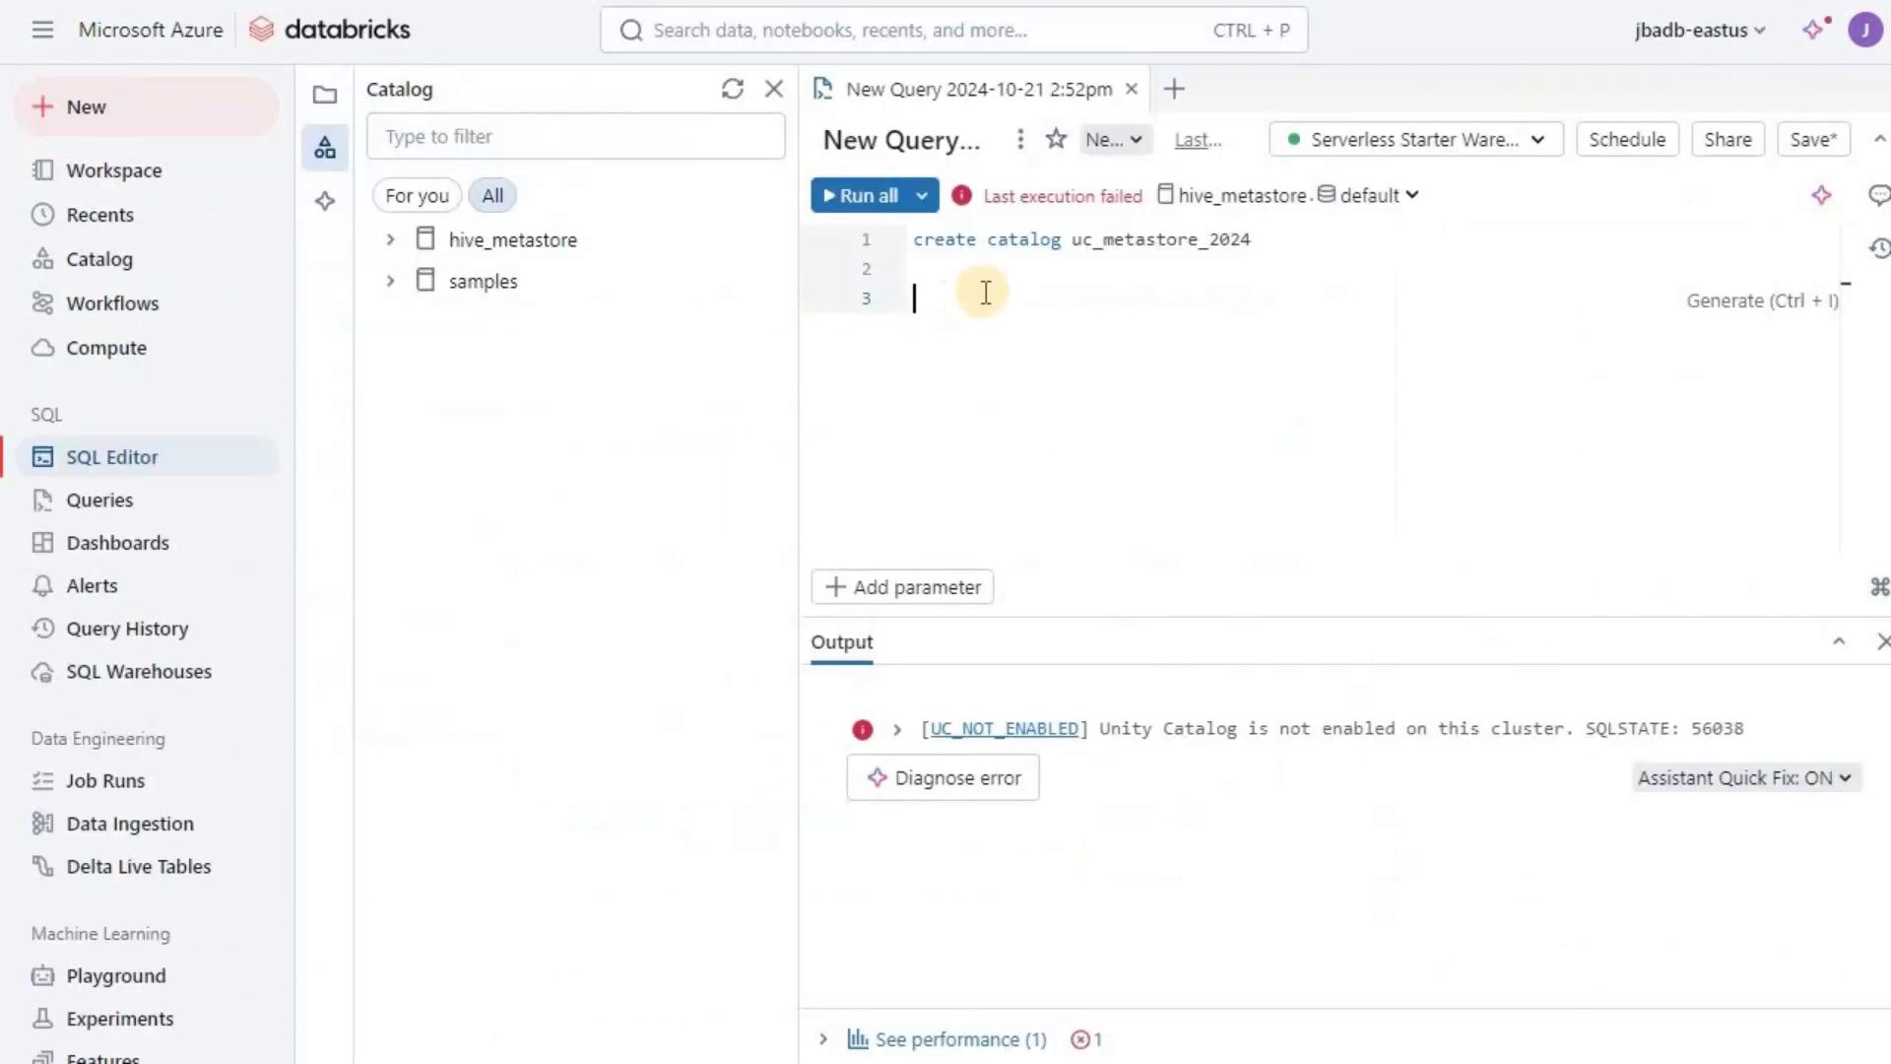
Return to the workspace, try running the catalog query again, and restart the Serverless Starter Warehouse
click(855, 197)
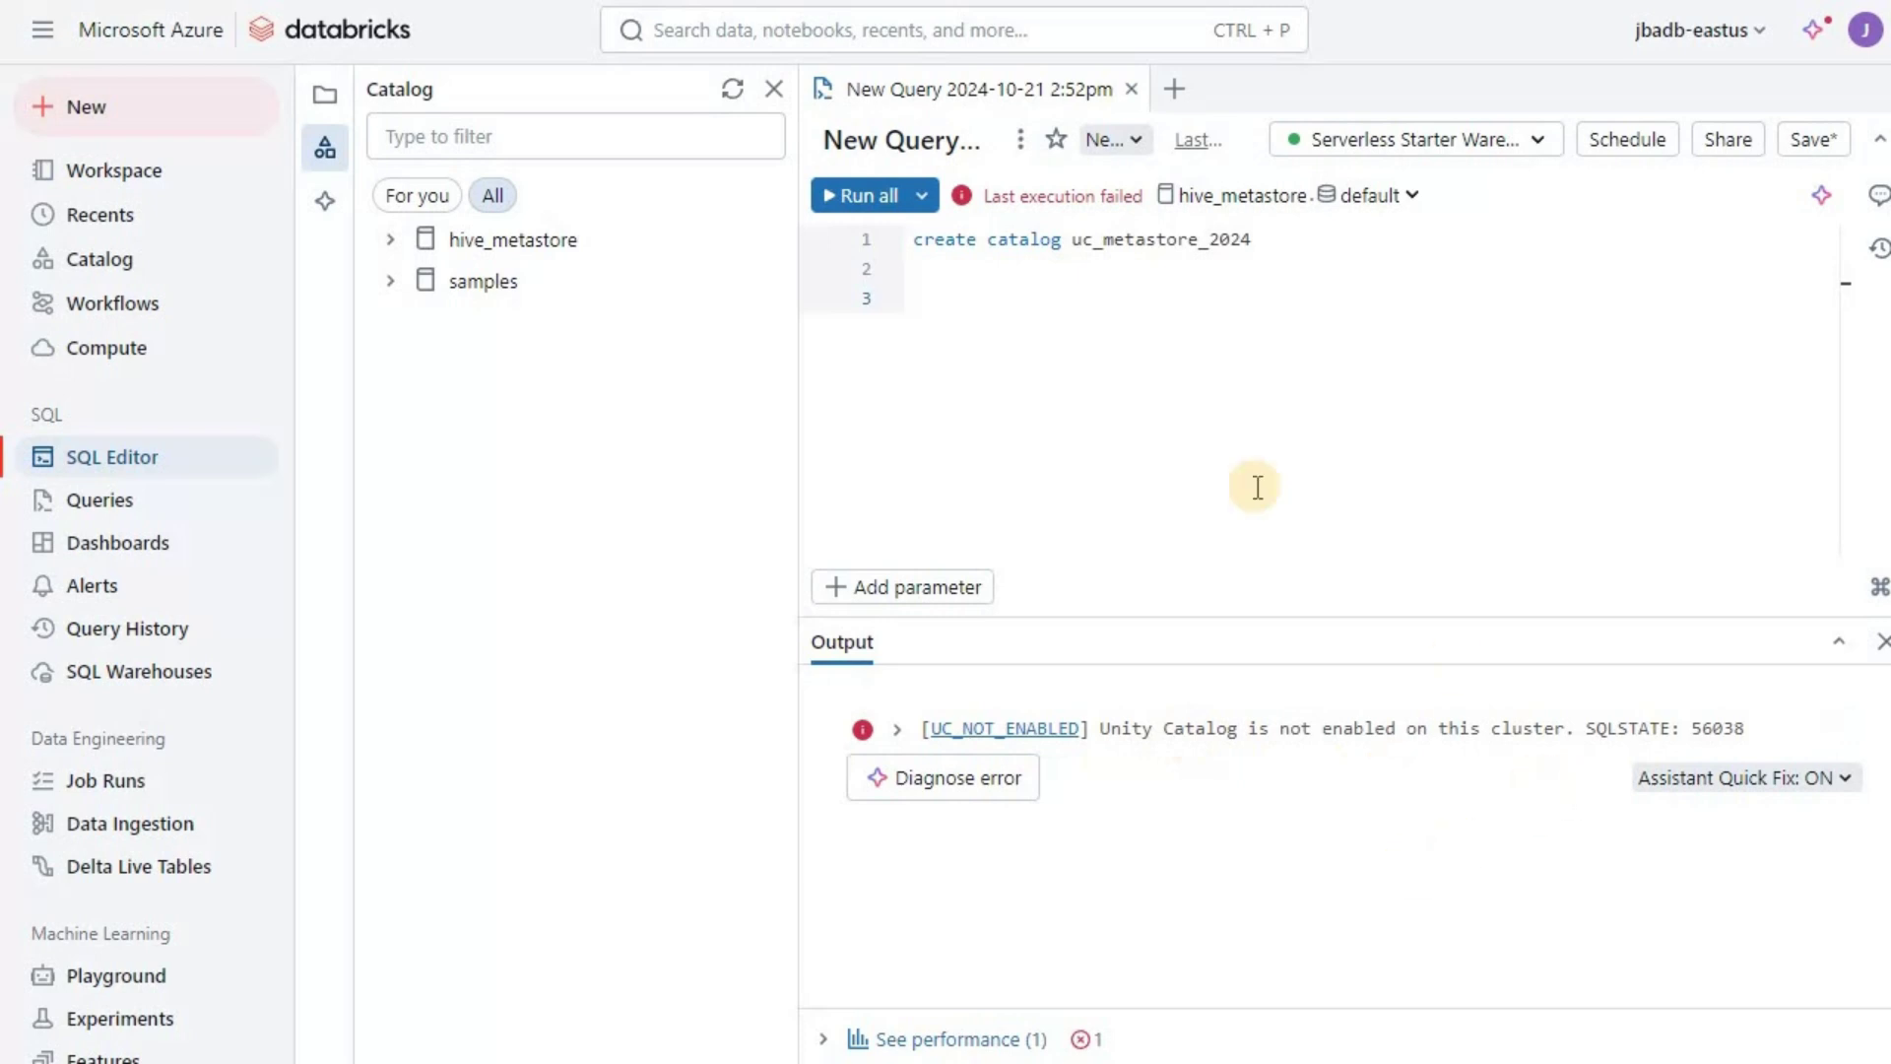
click(1126, 41)
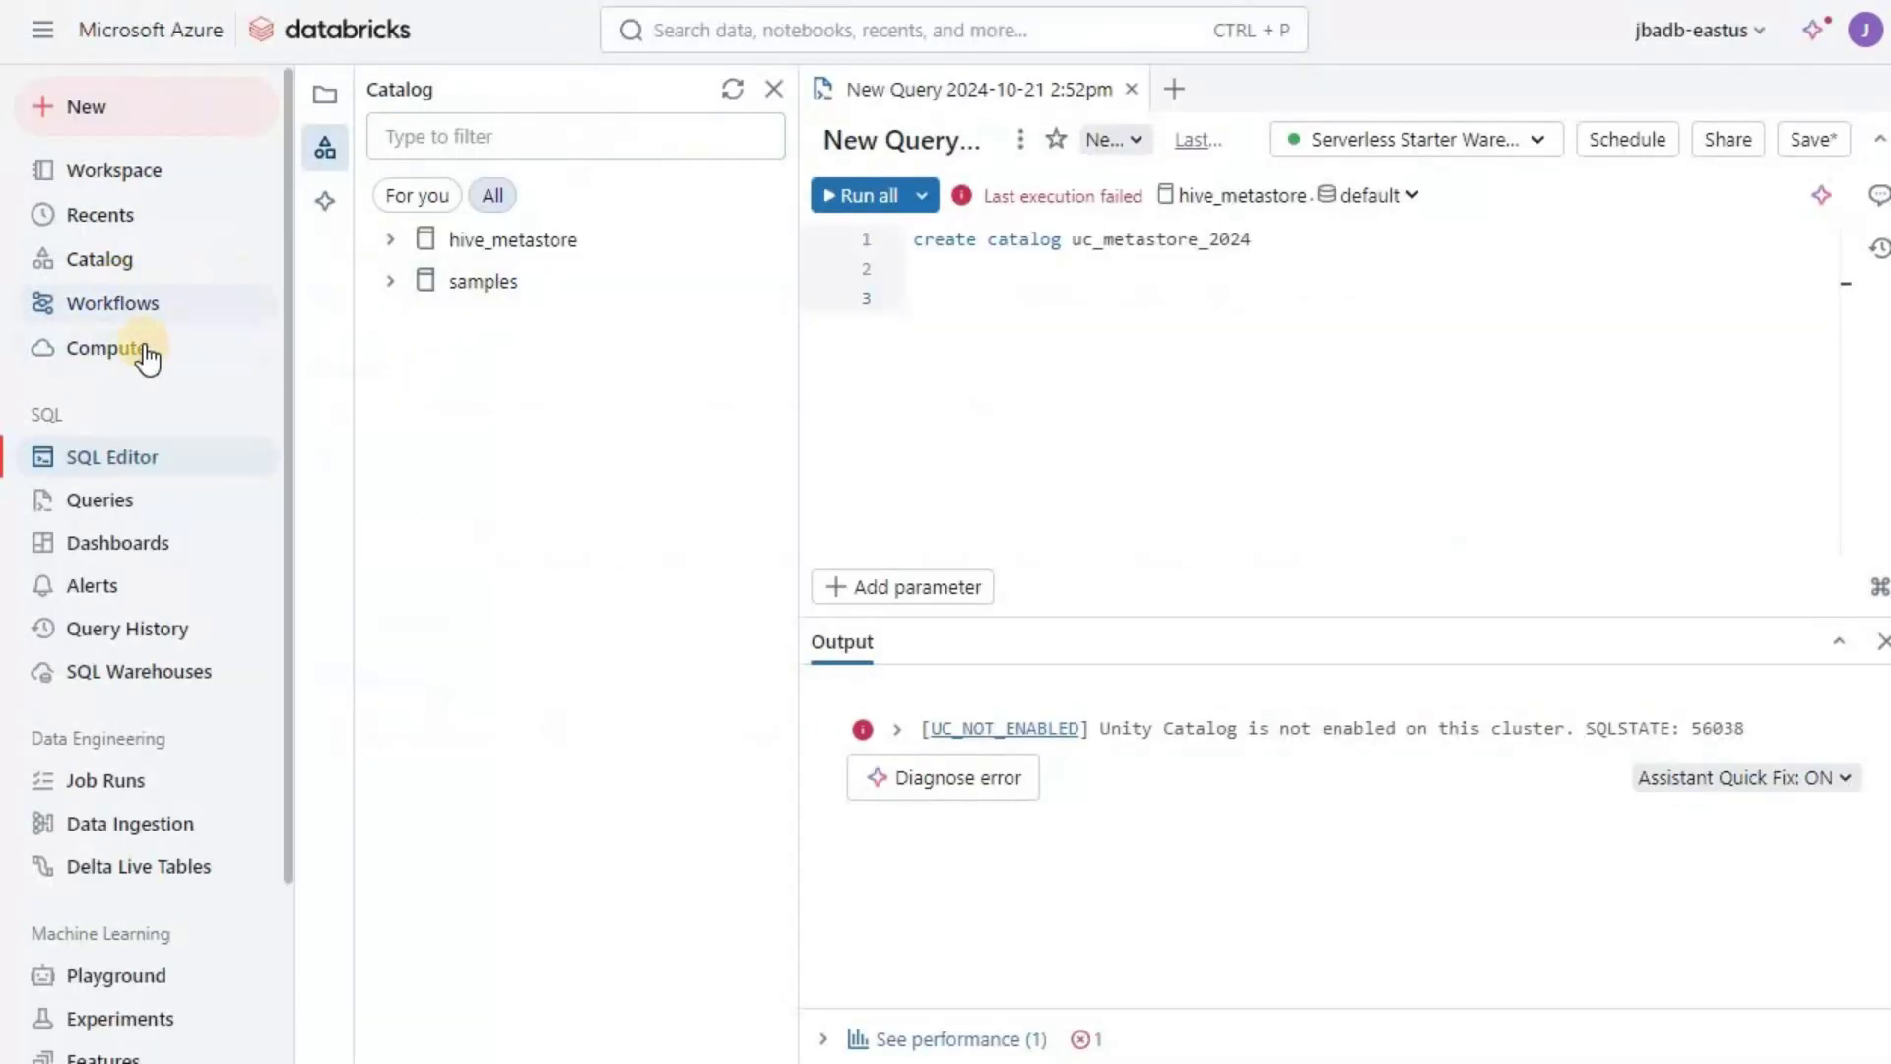
click(145, 353)
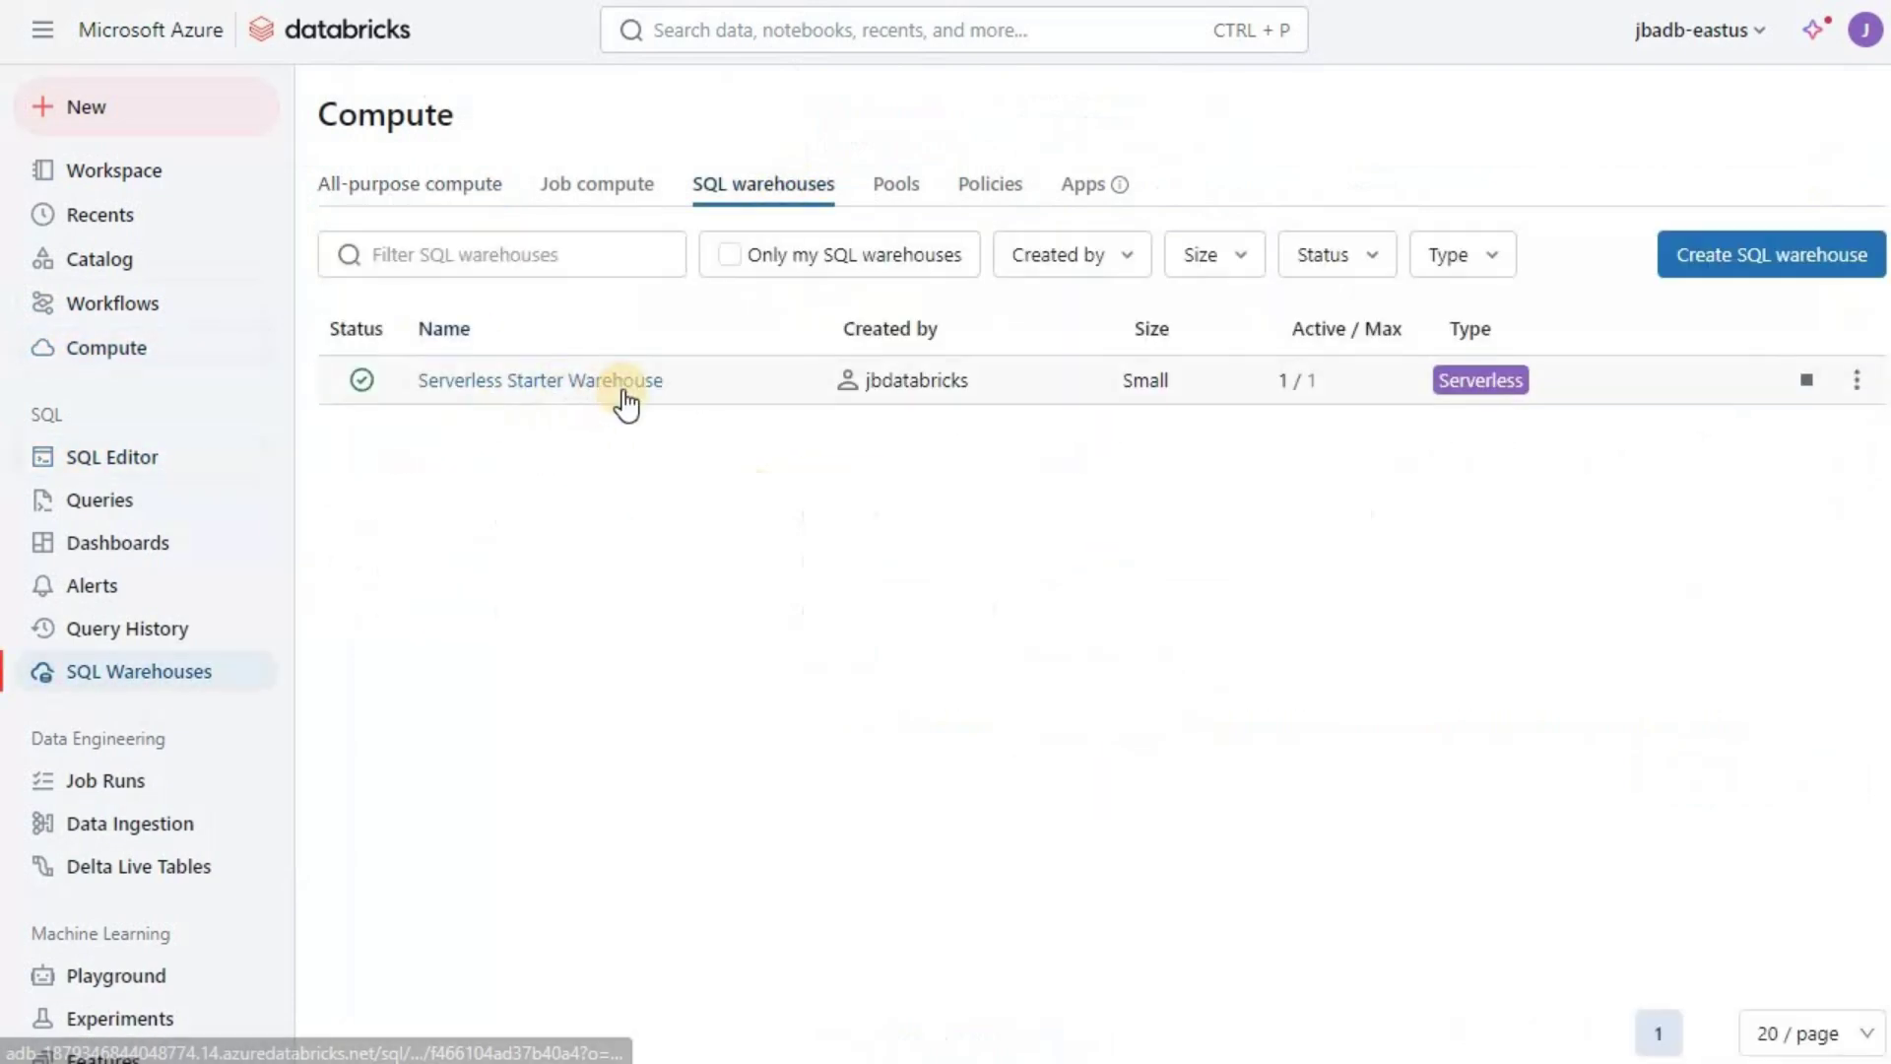
click(1806, 380)
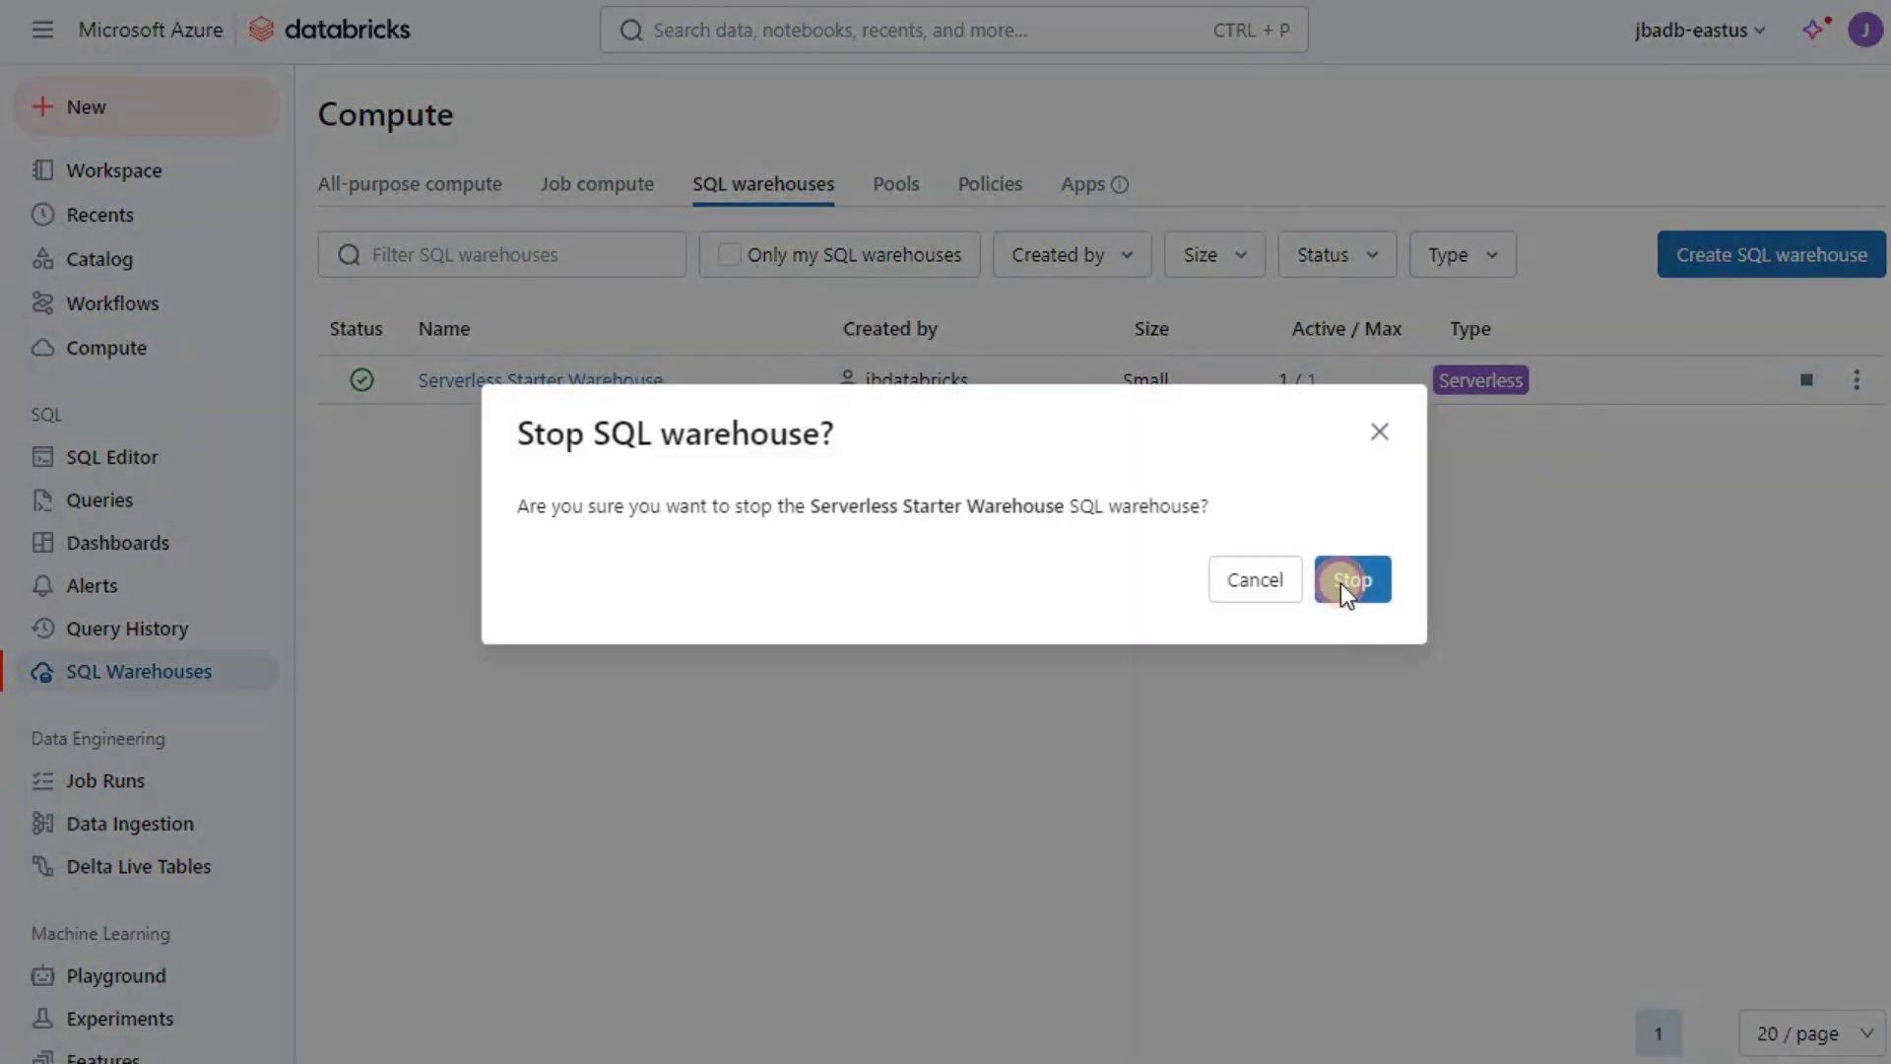
click(1341, 581)
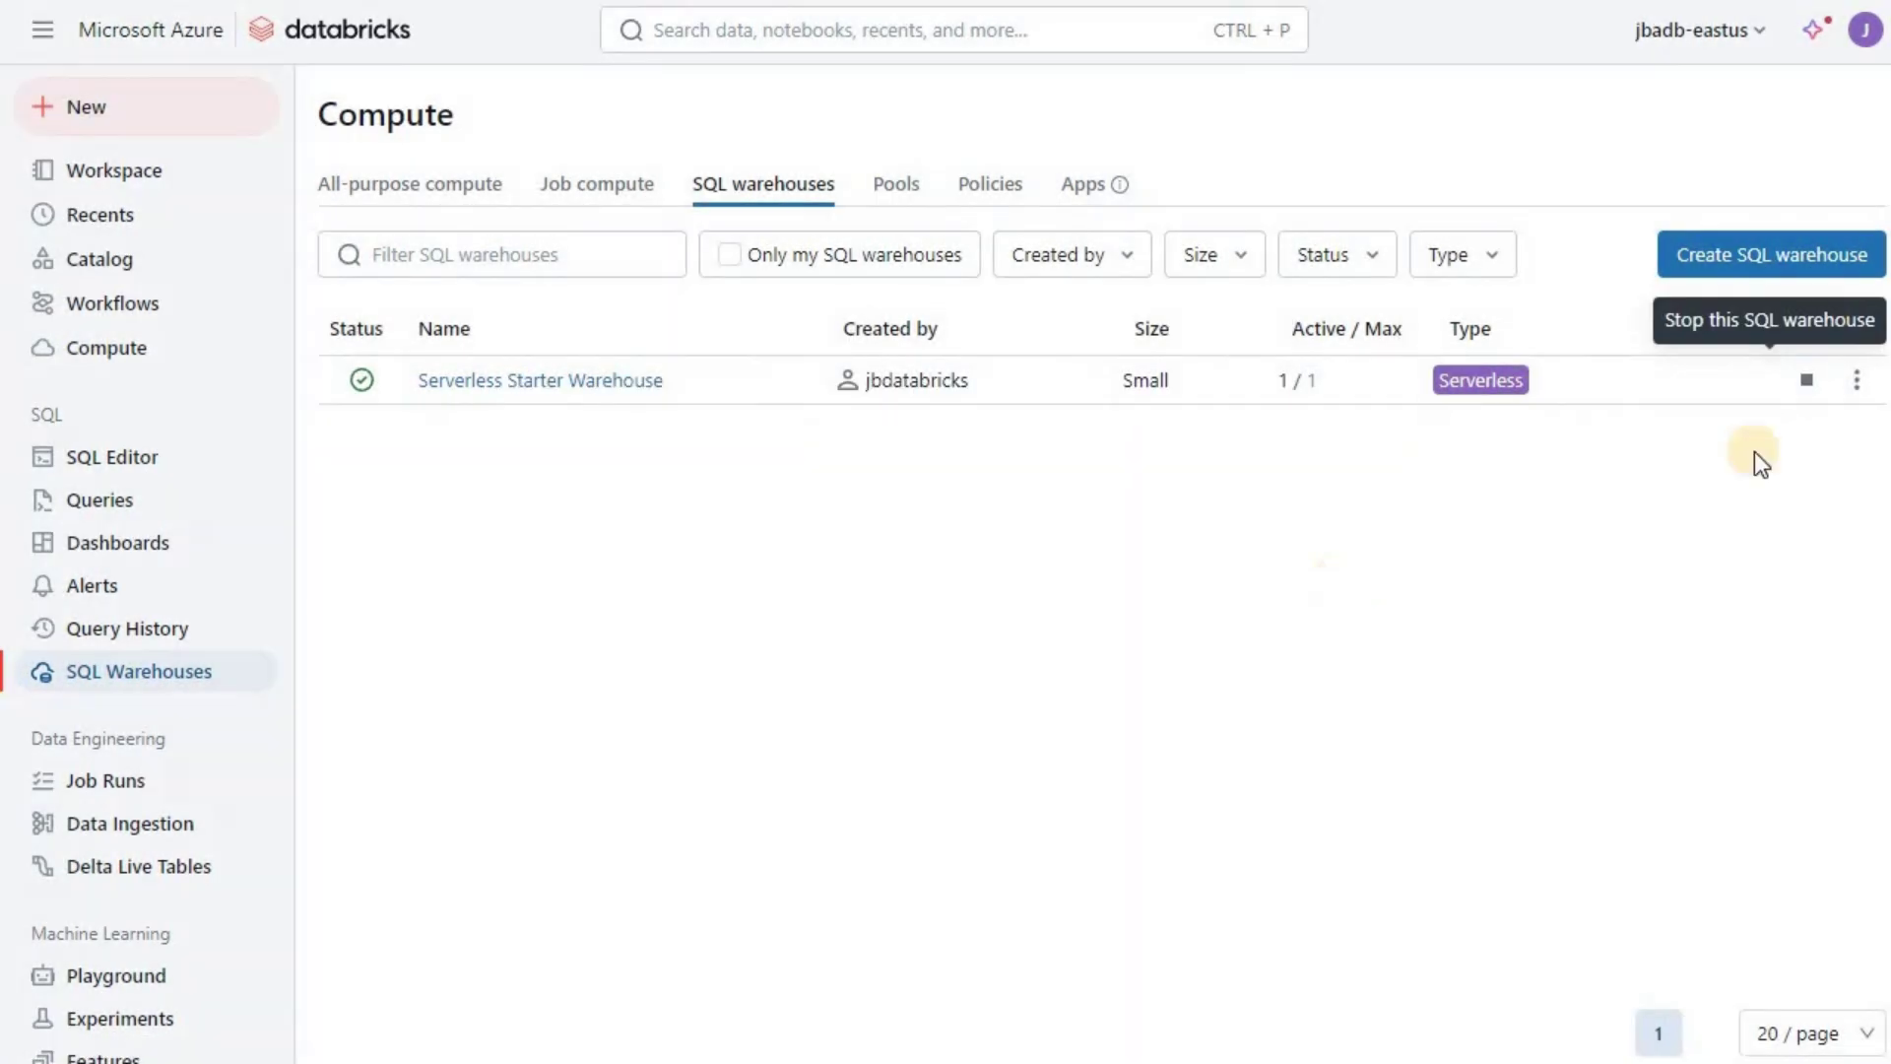
click(1806, 381)
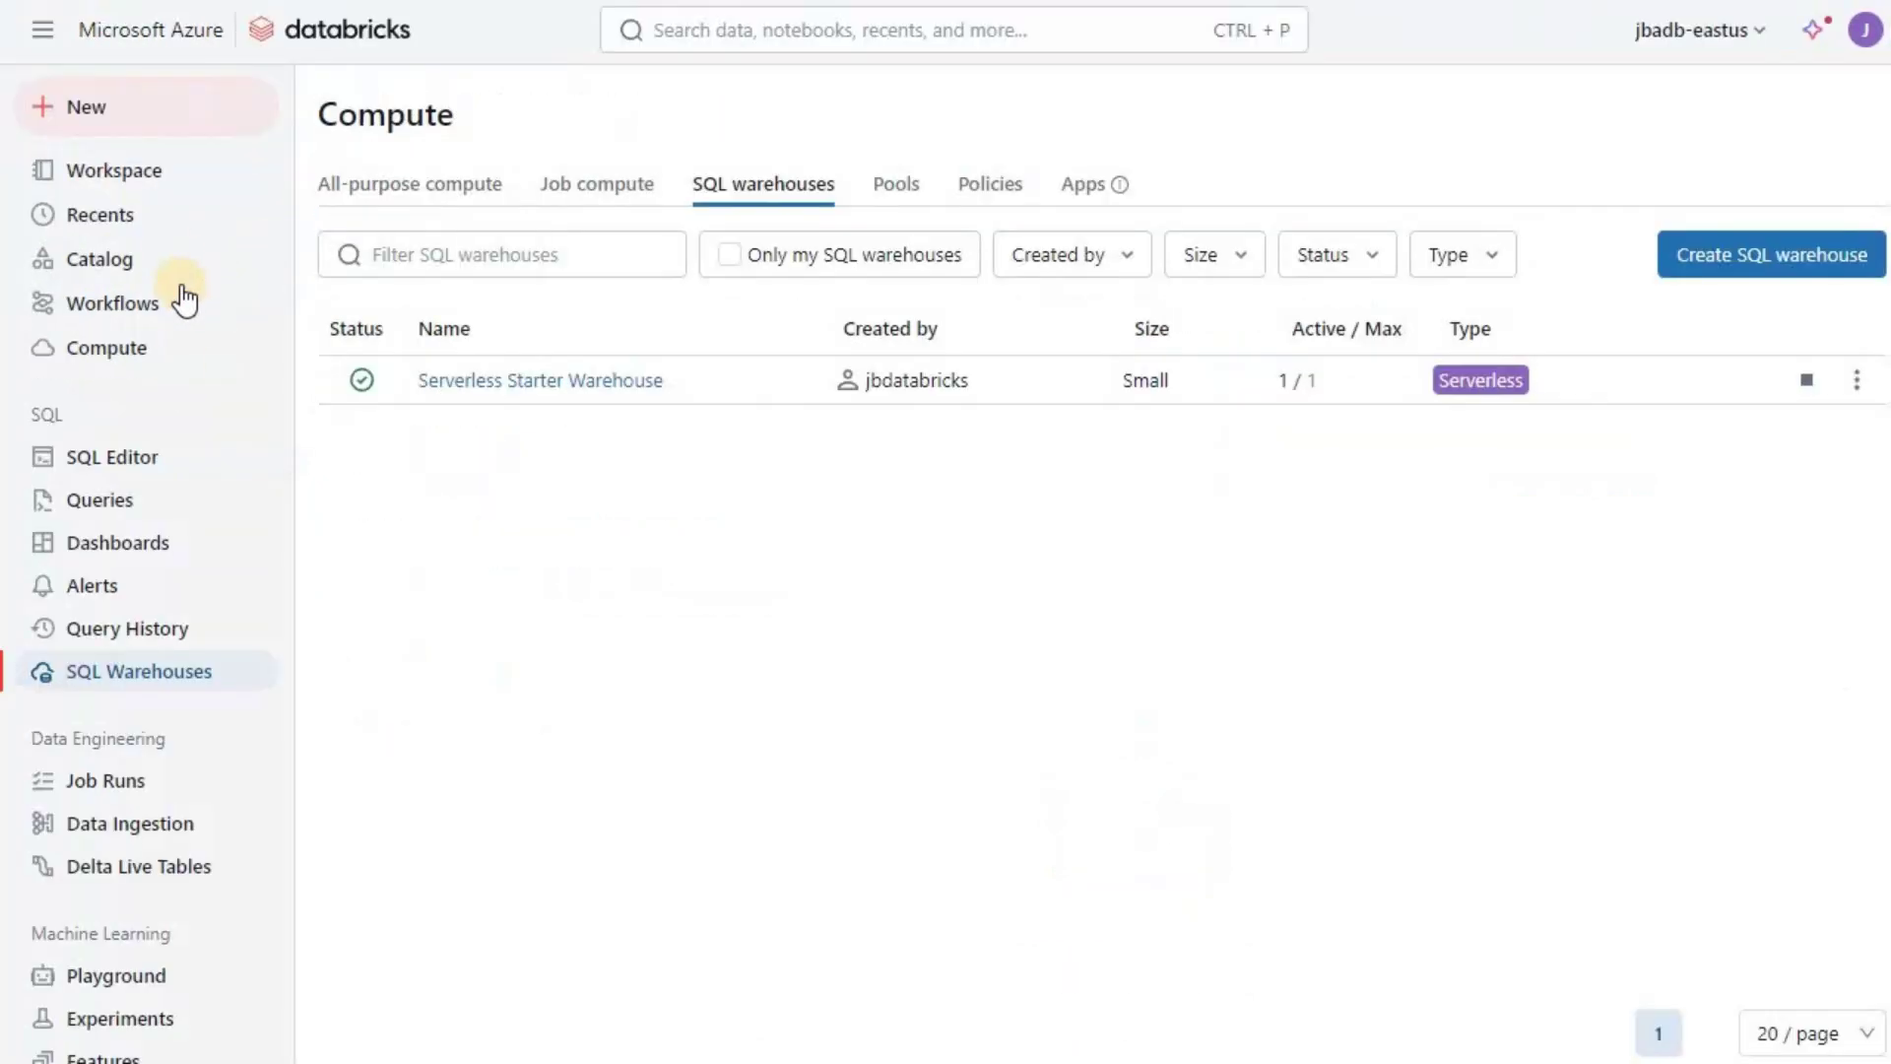
Rerun the create catalog query, refresh the catalog browser and expand uc_metastore_2024
click(166, 483)
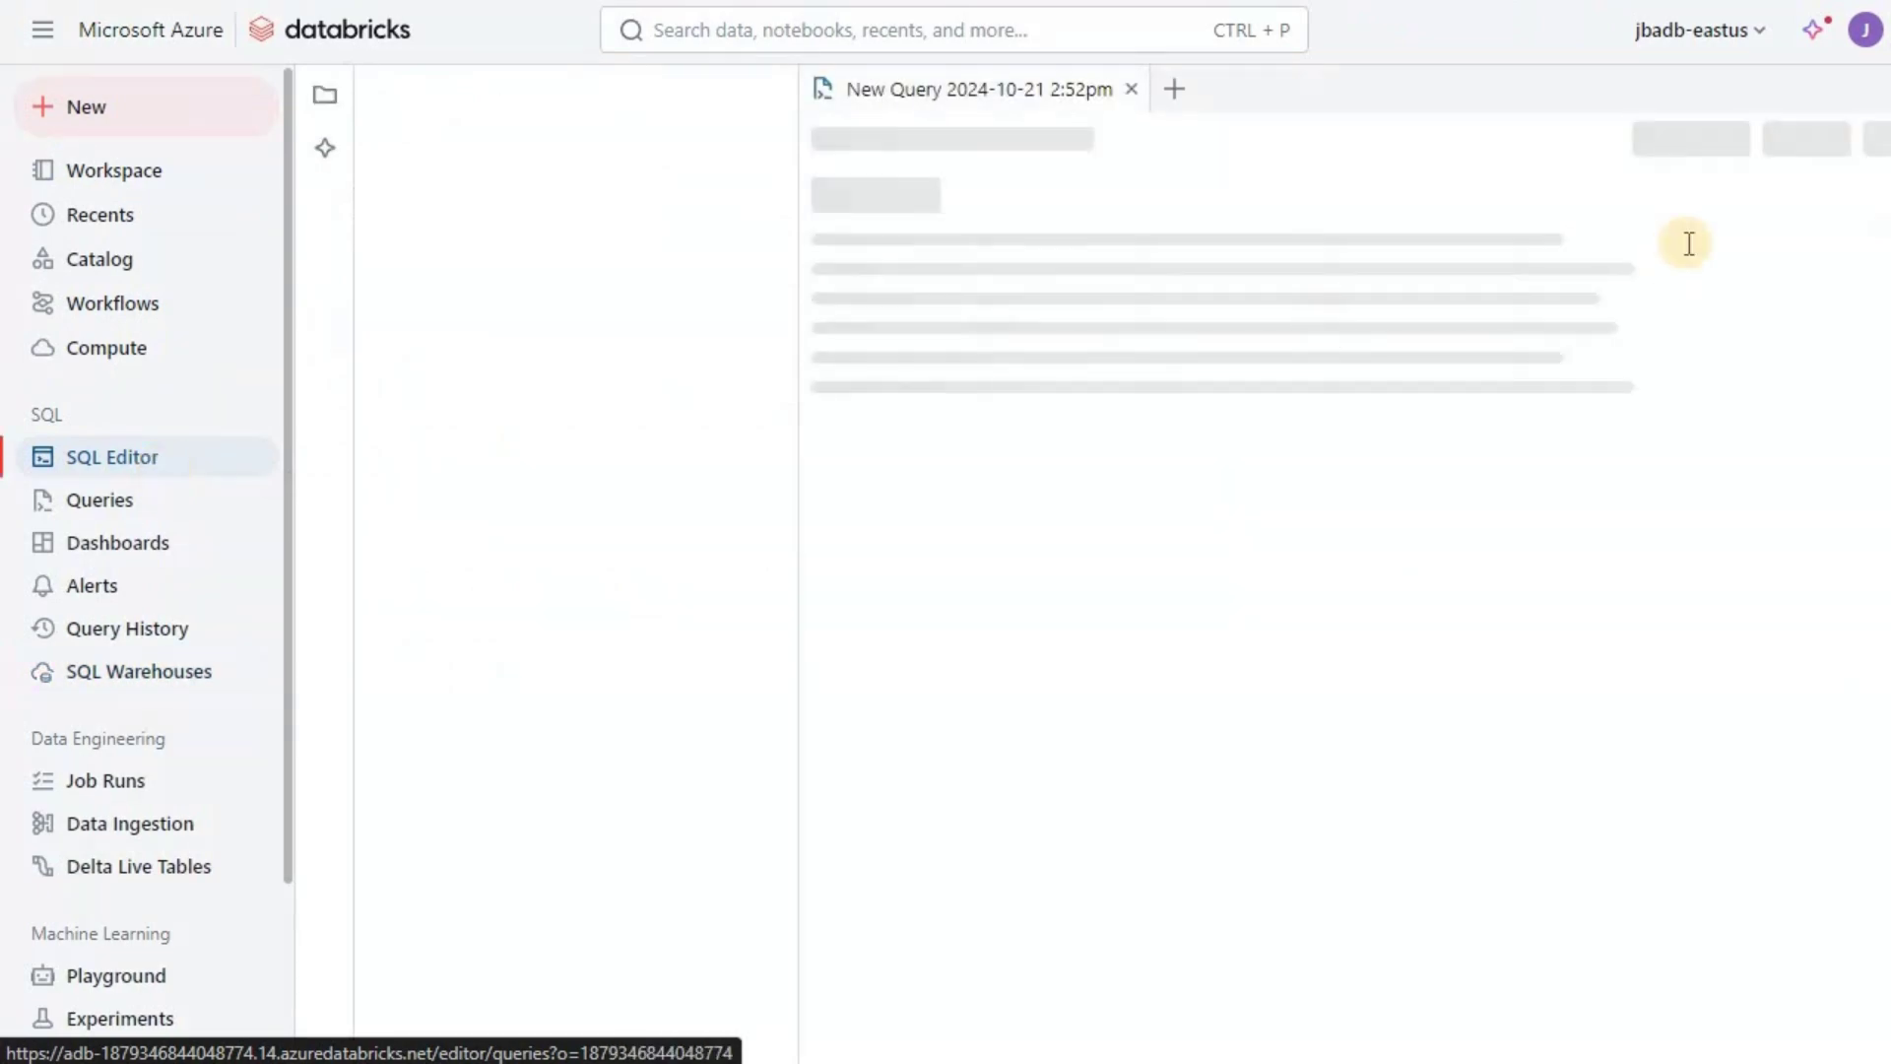
click(855, 202)
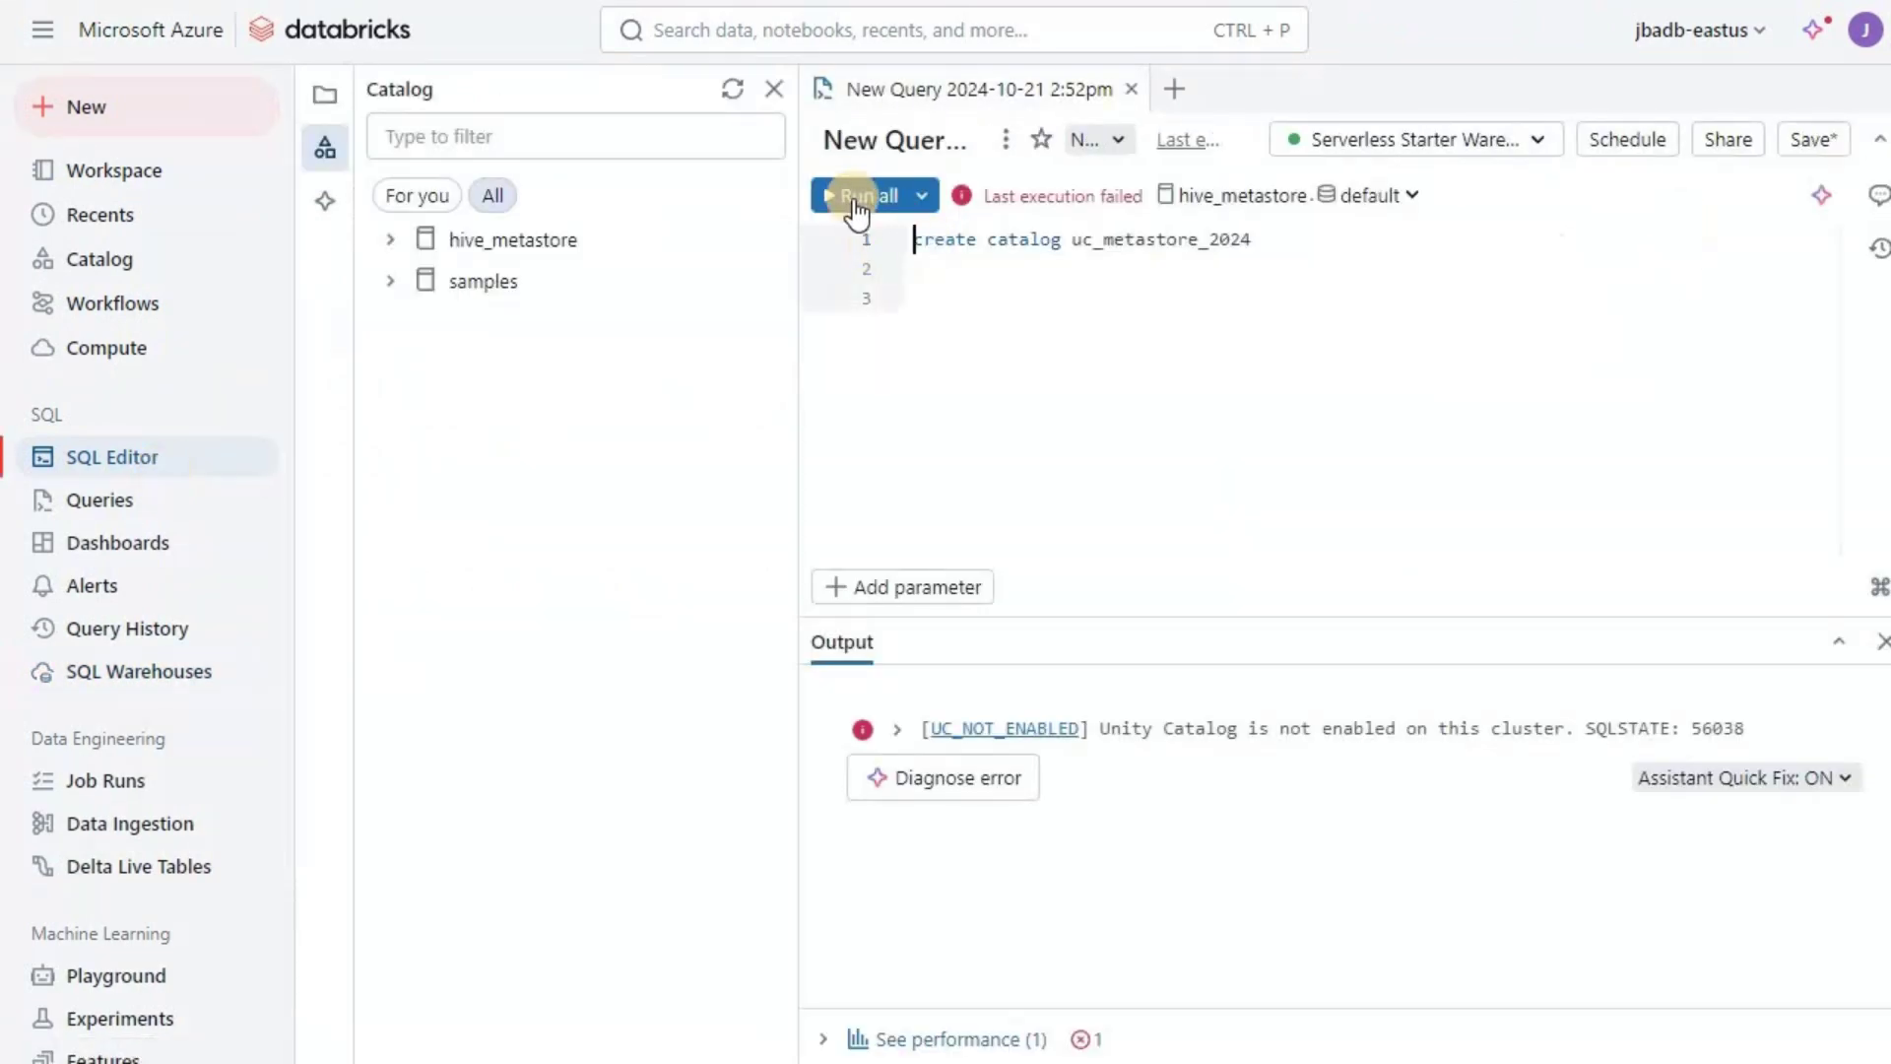
click(857, 201)
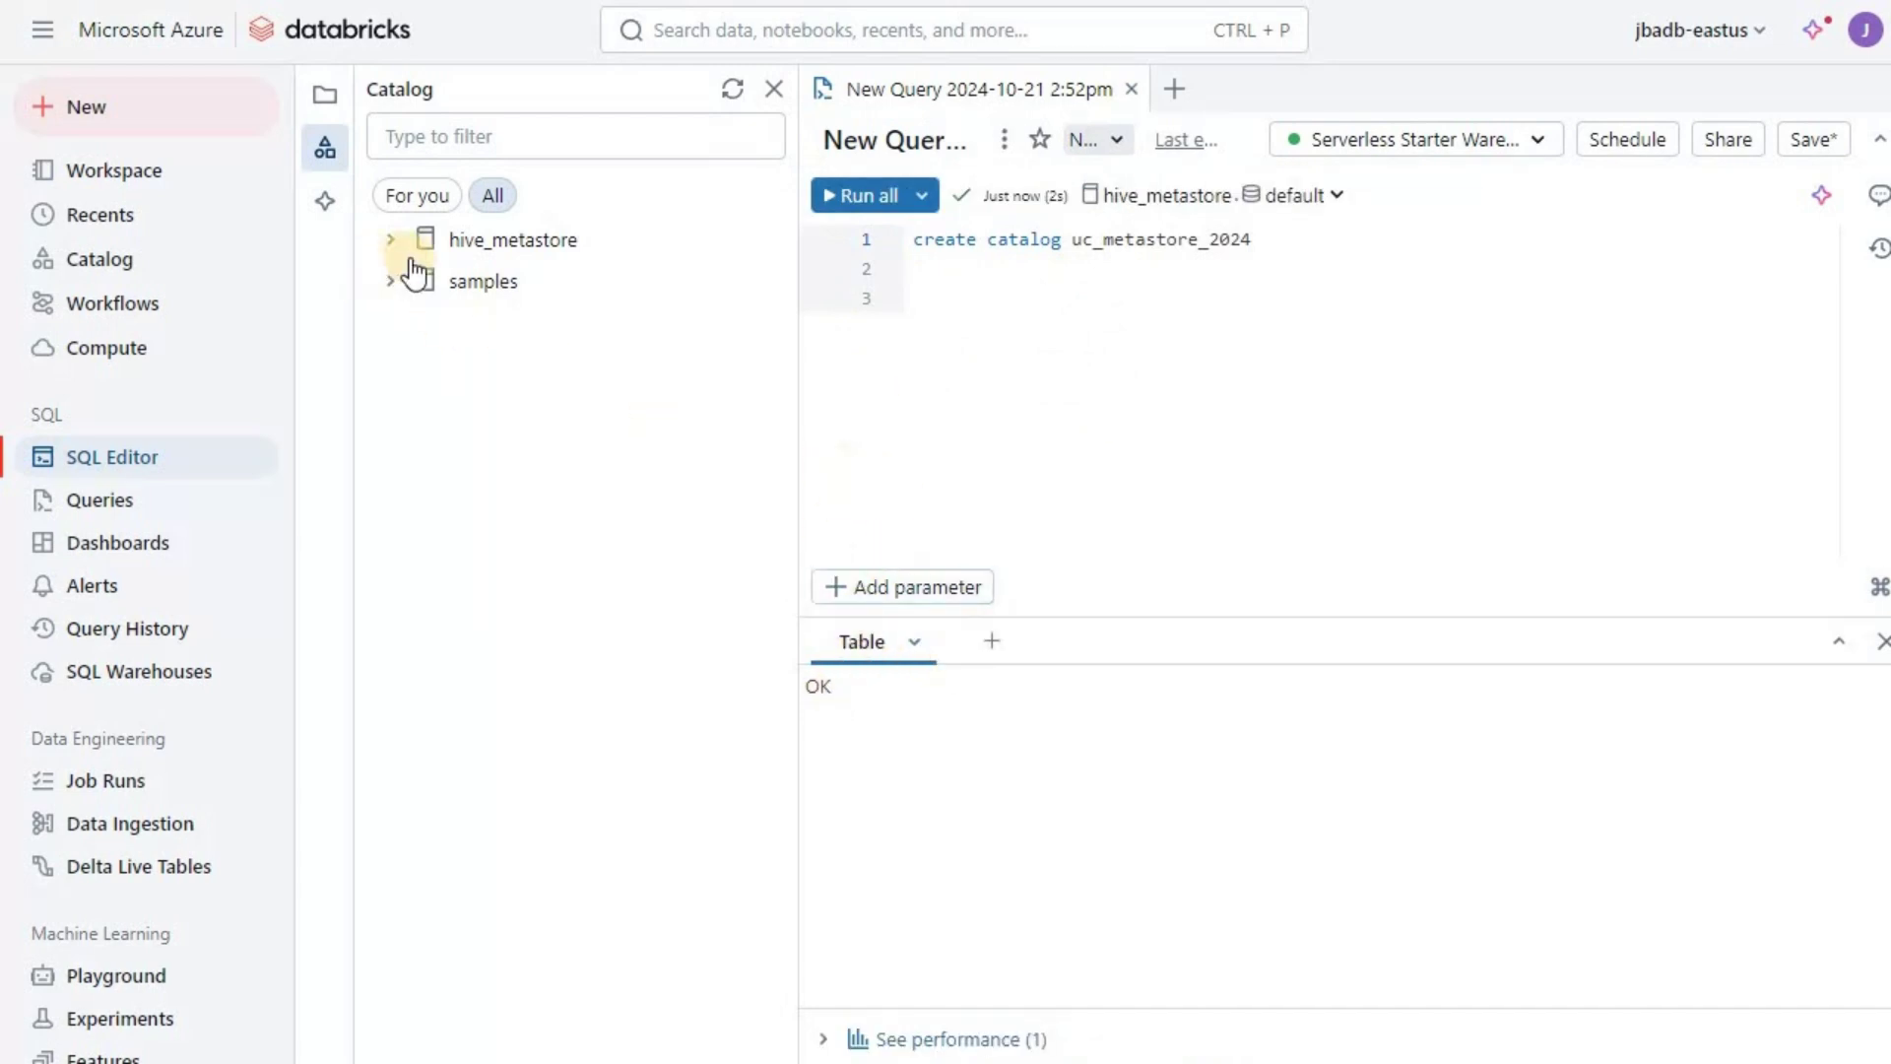
click(732, 88)
click(136, 0)
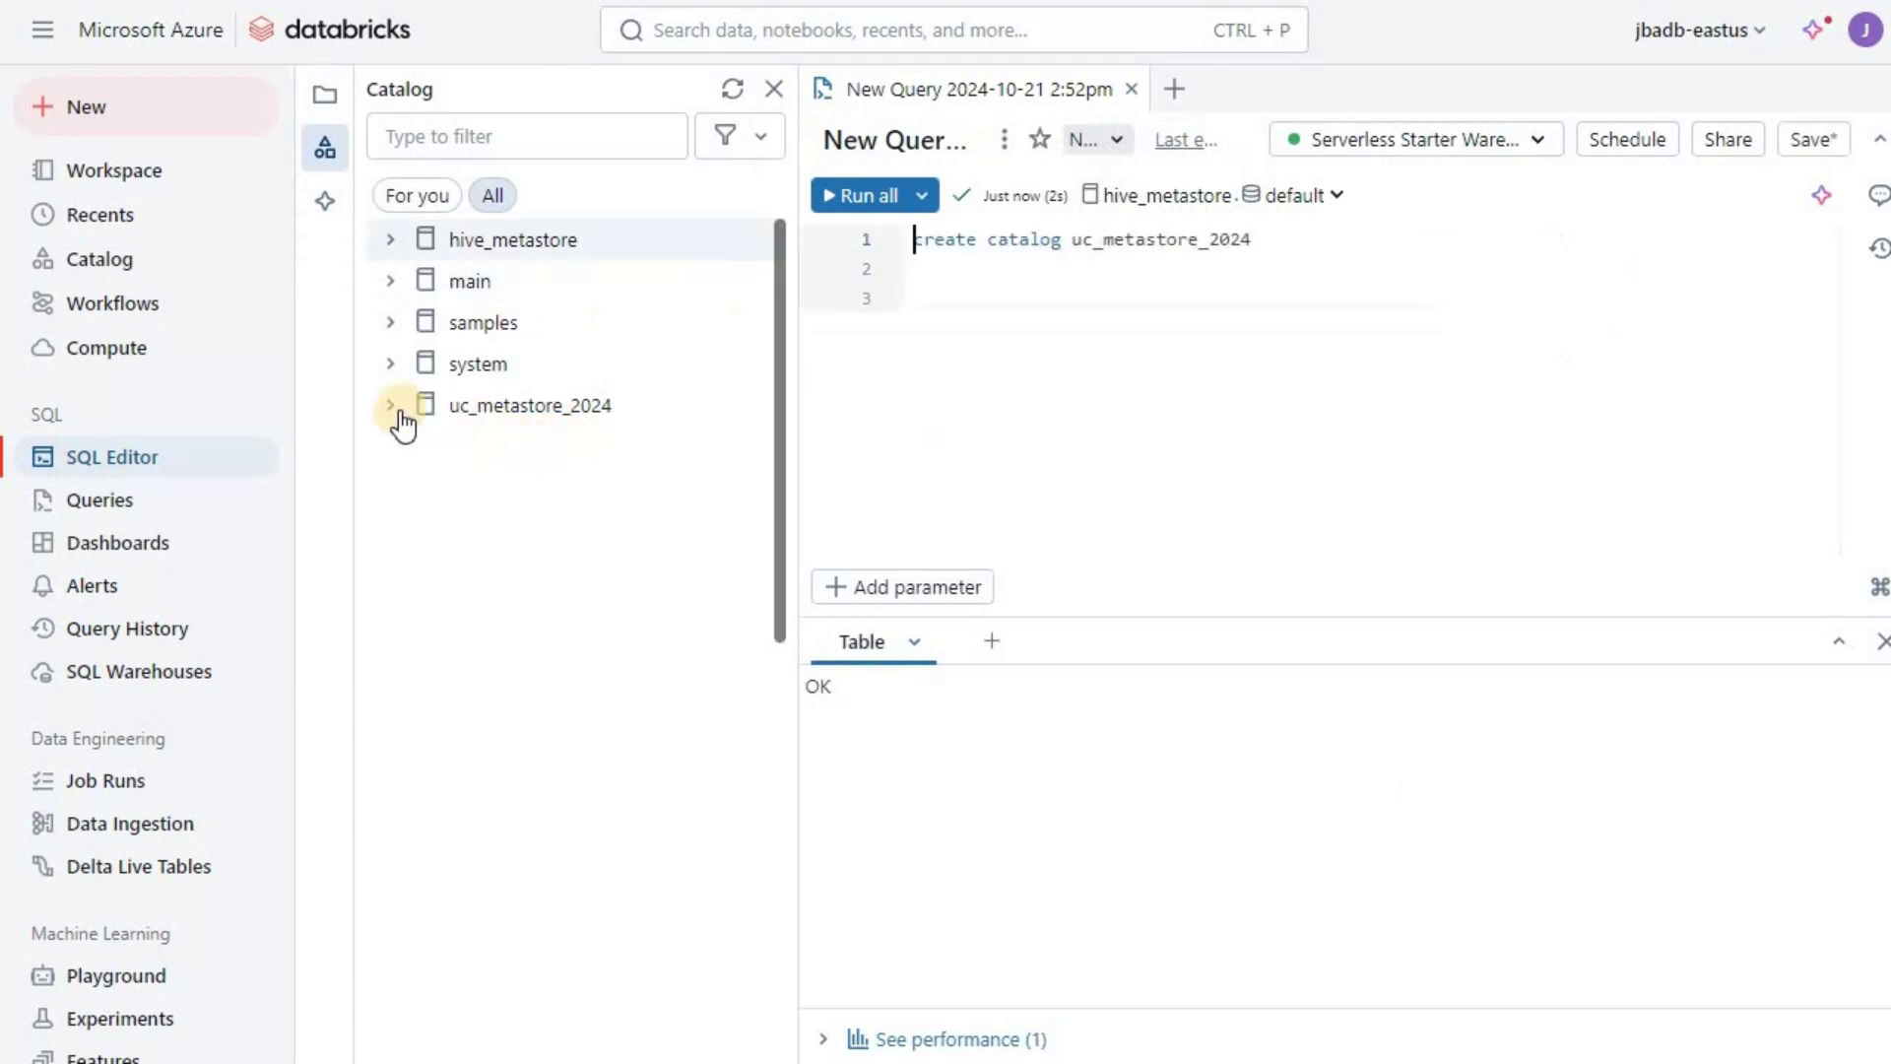
click(392, 412)
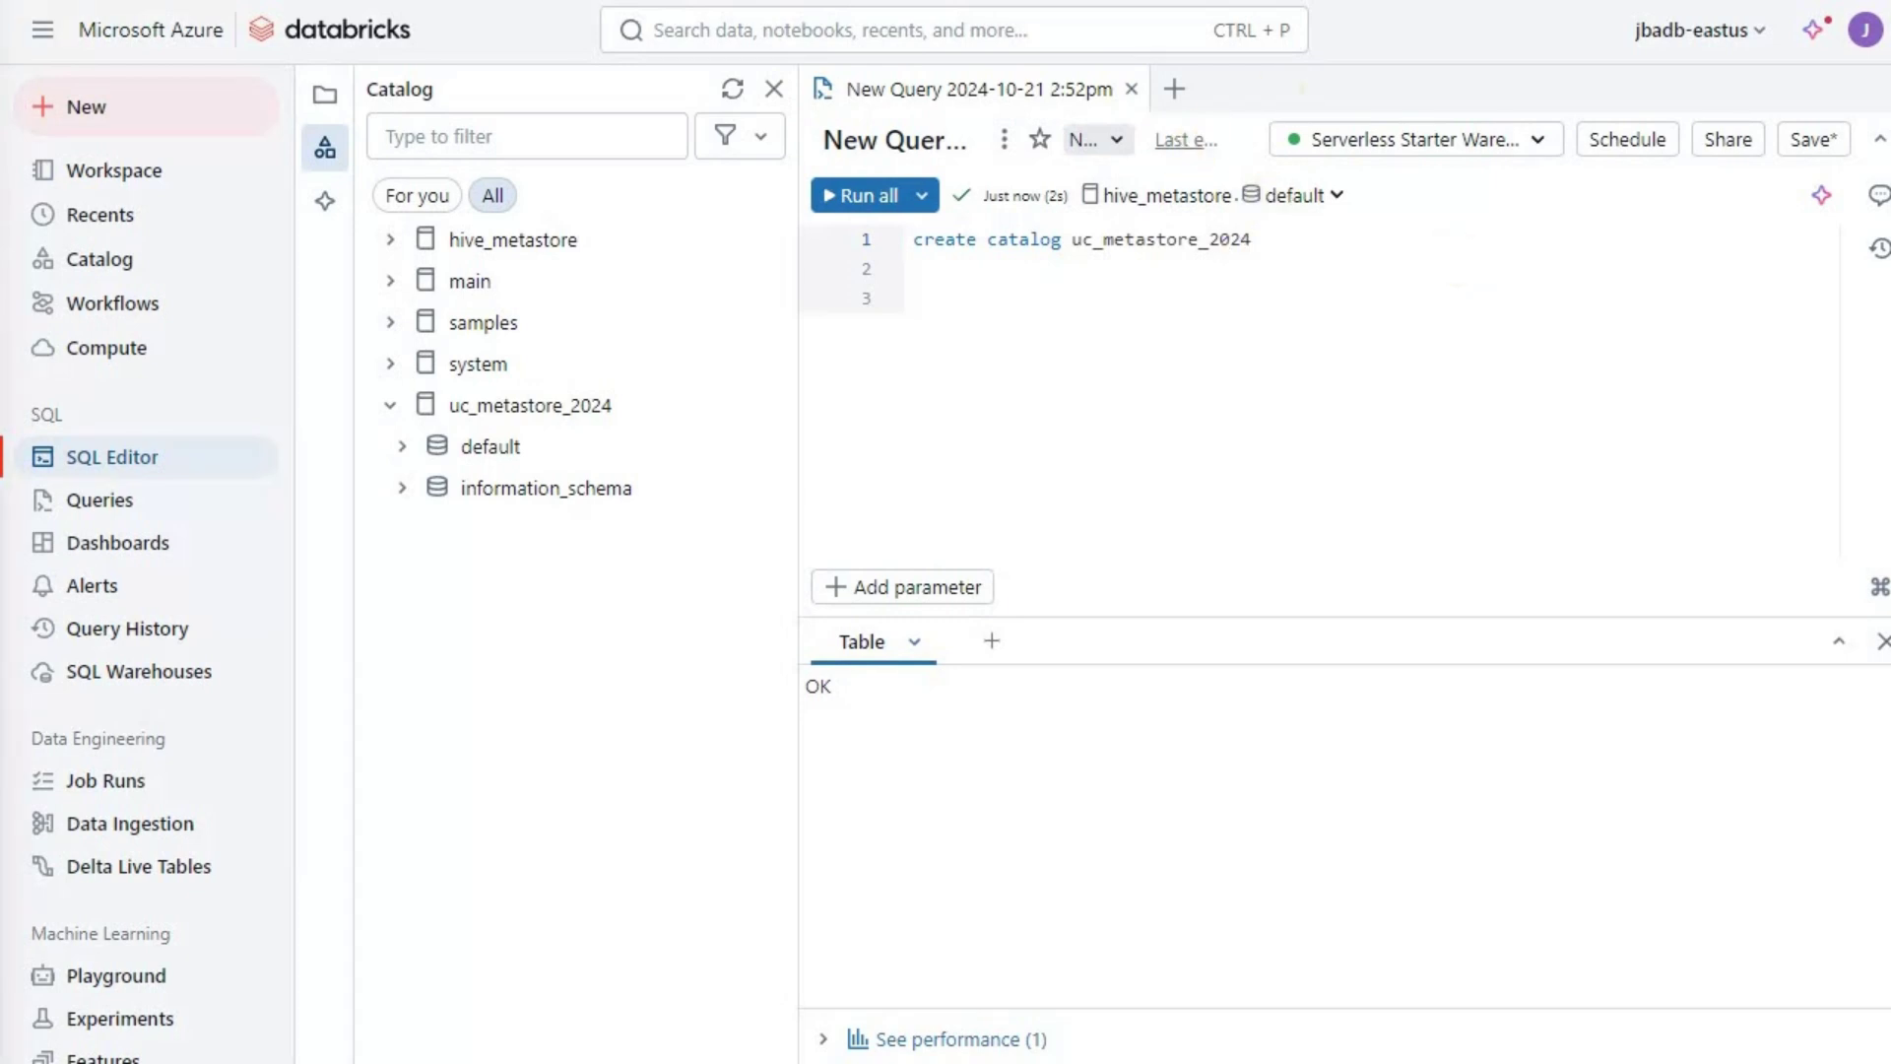
Set the query's catalog to uc_metastore_2024, add the statement "create schema uc_2024" on line 3 and run only that statement
click(1213, 205)
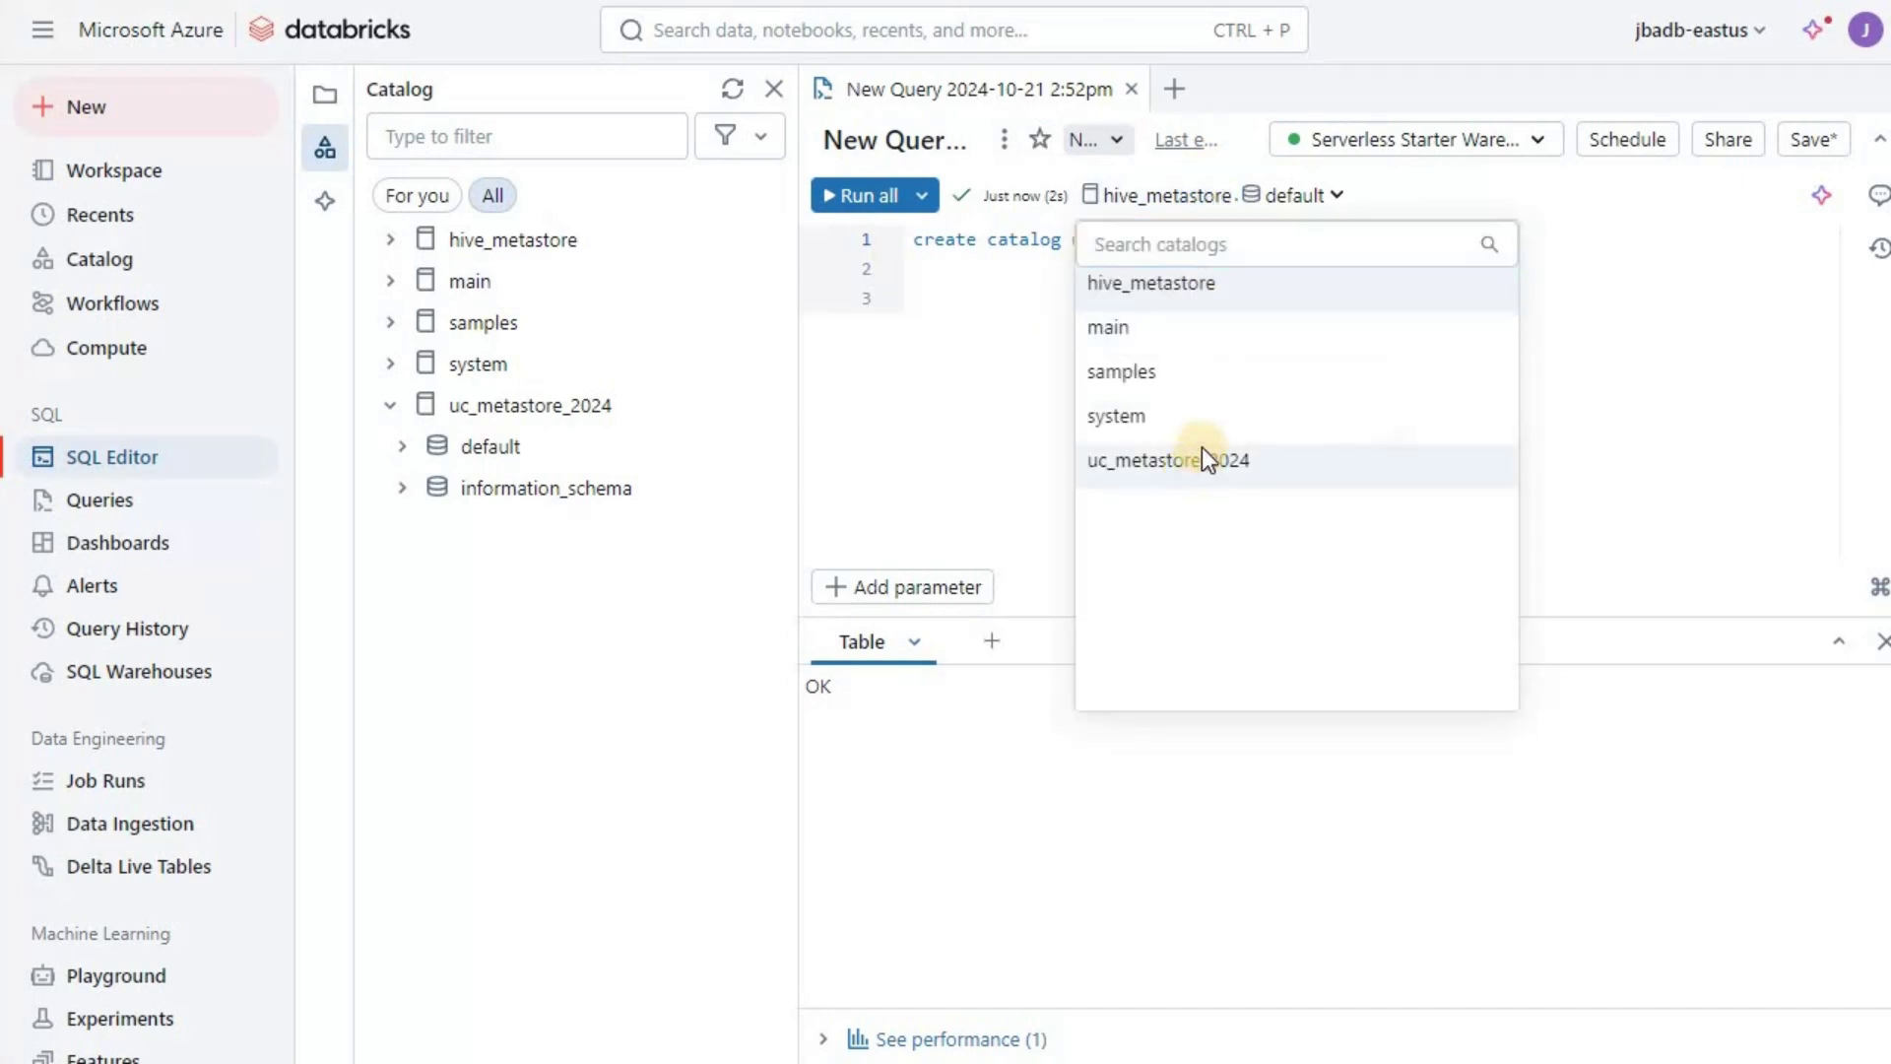
click(1202, 459)
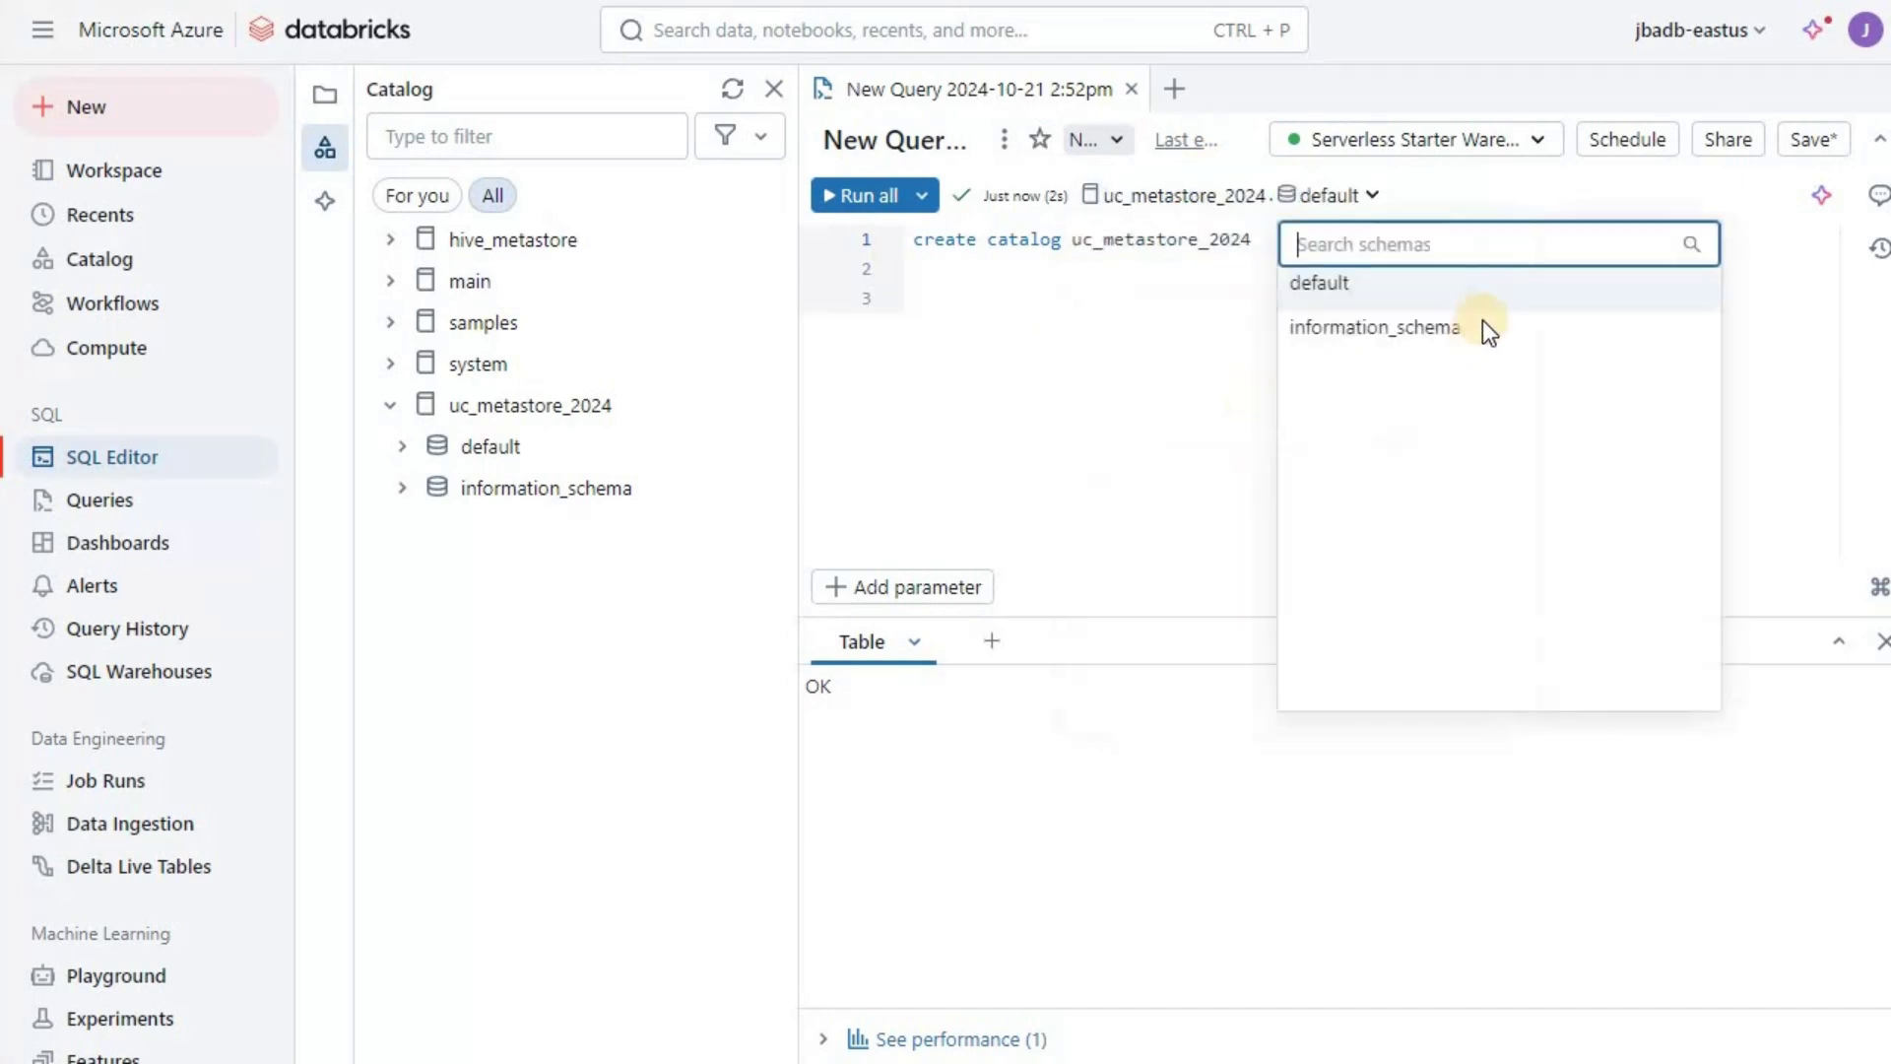
click(1071, 338)
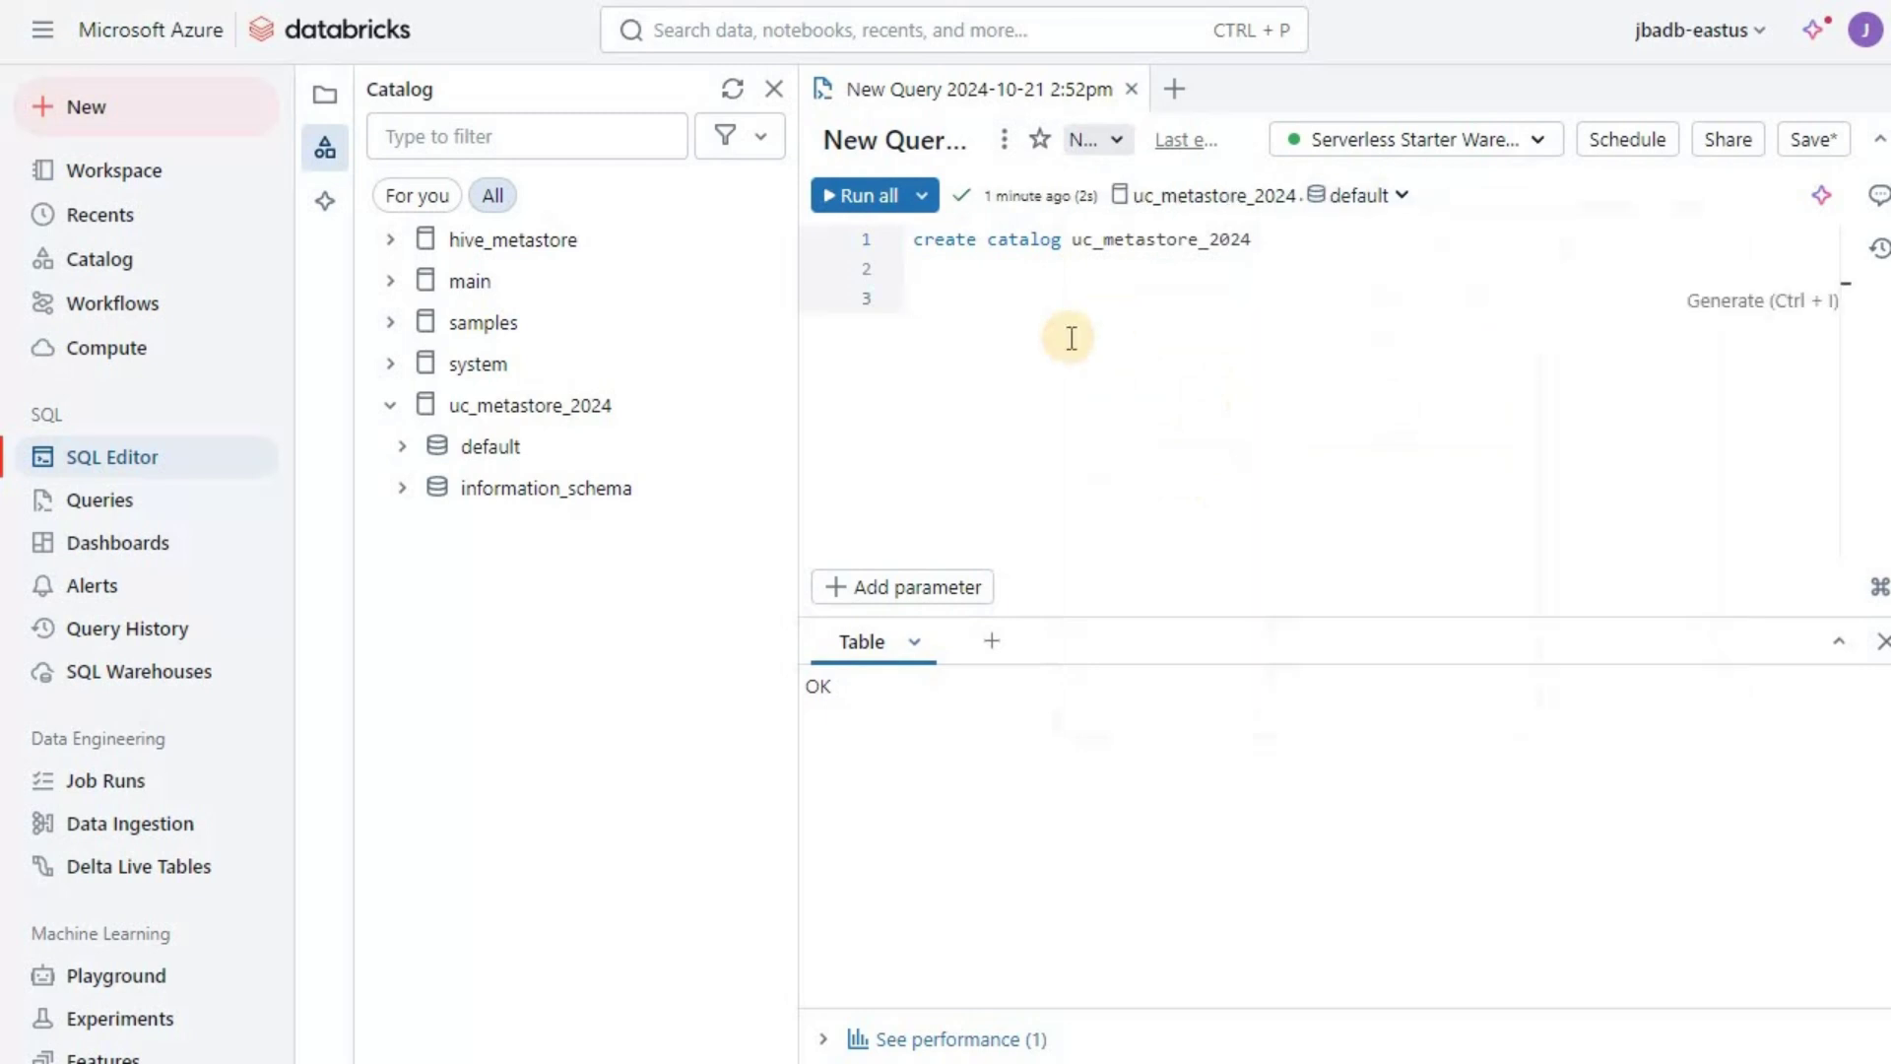
text(create s)
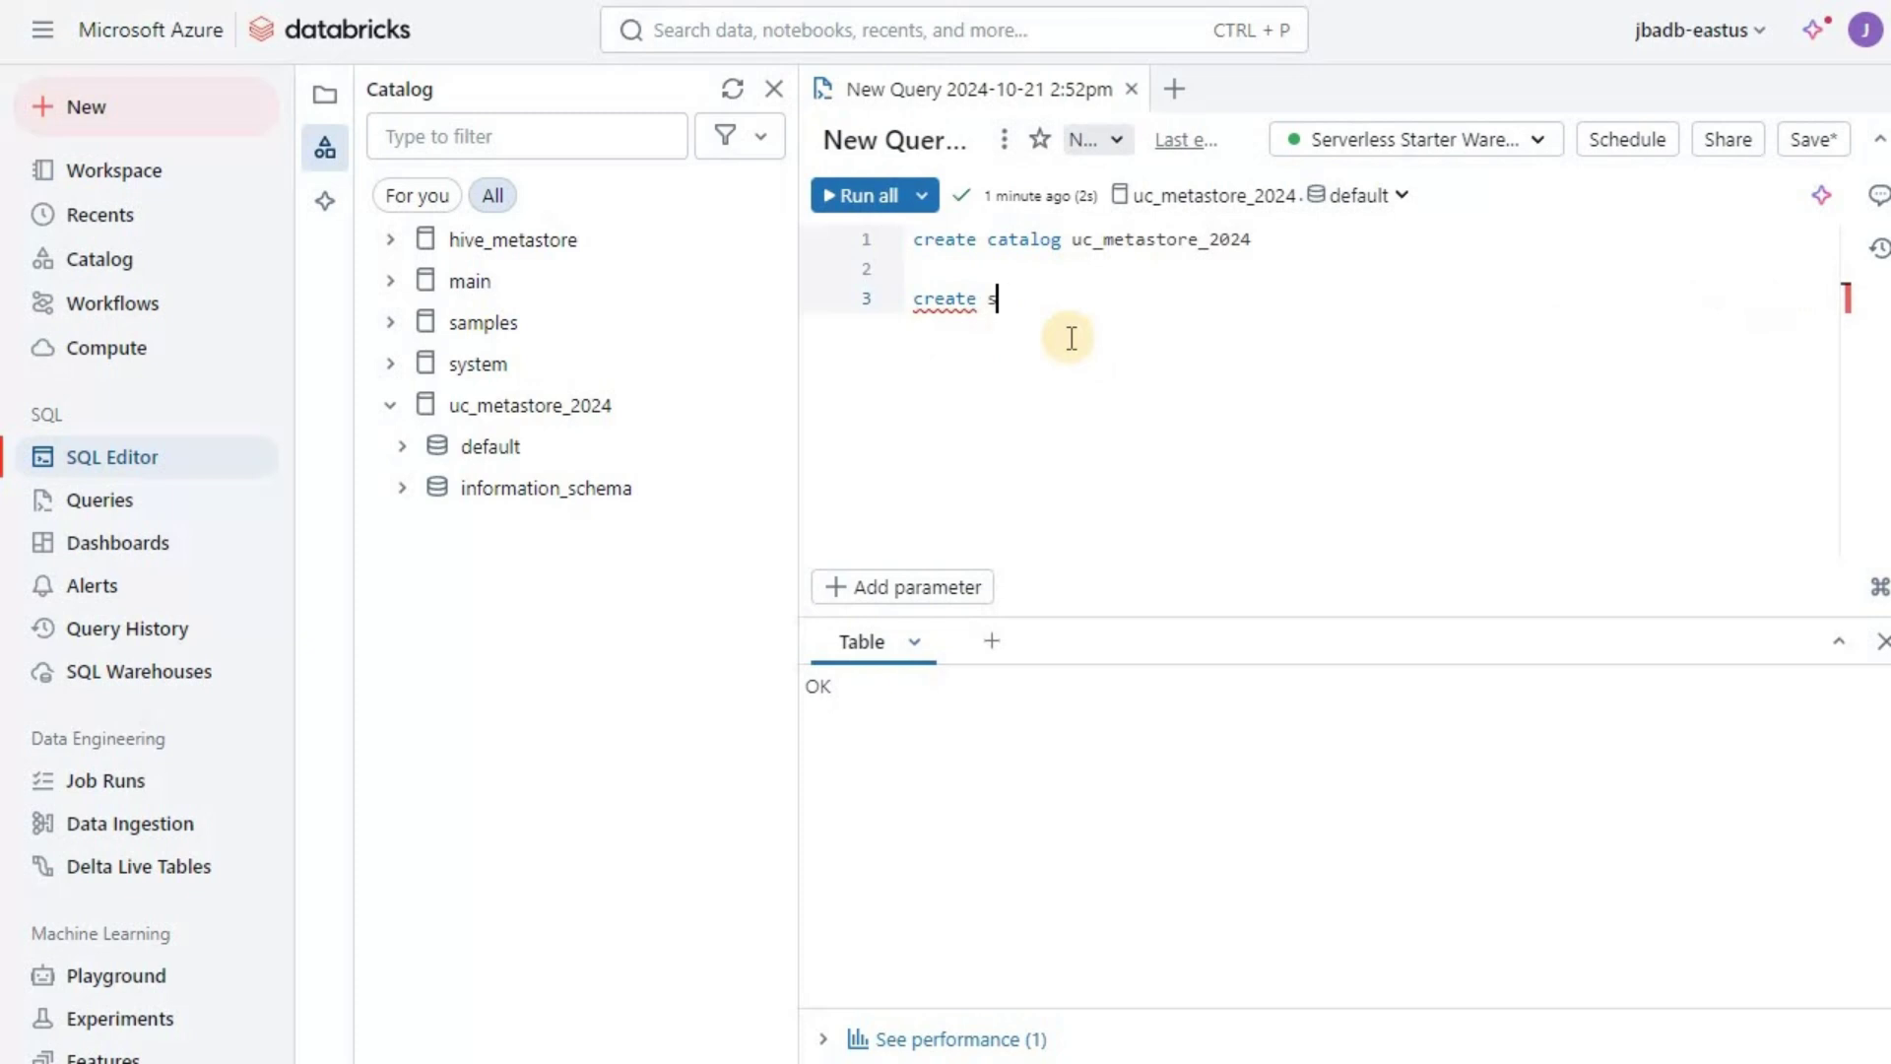
text(chema)
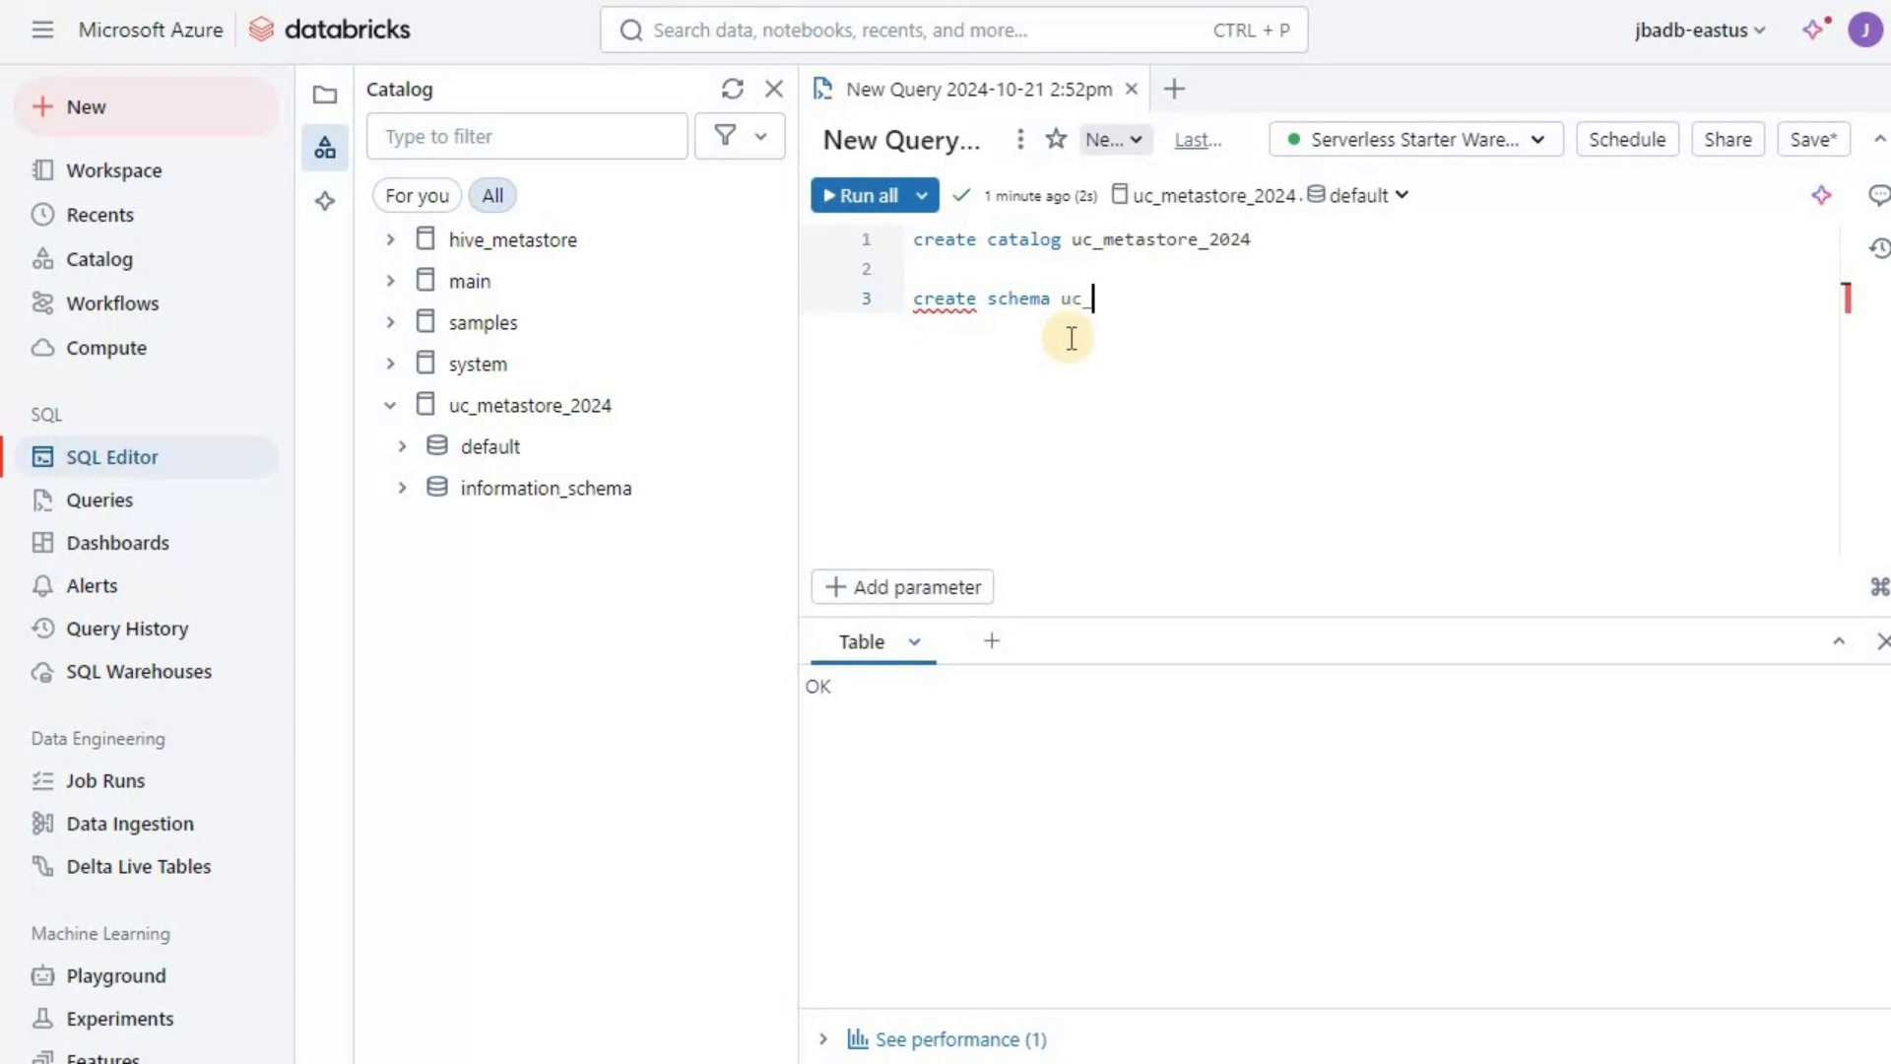
text(uc_2024)
key(shift+Home)
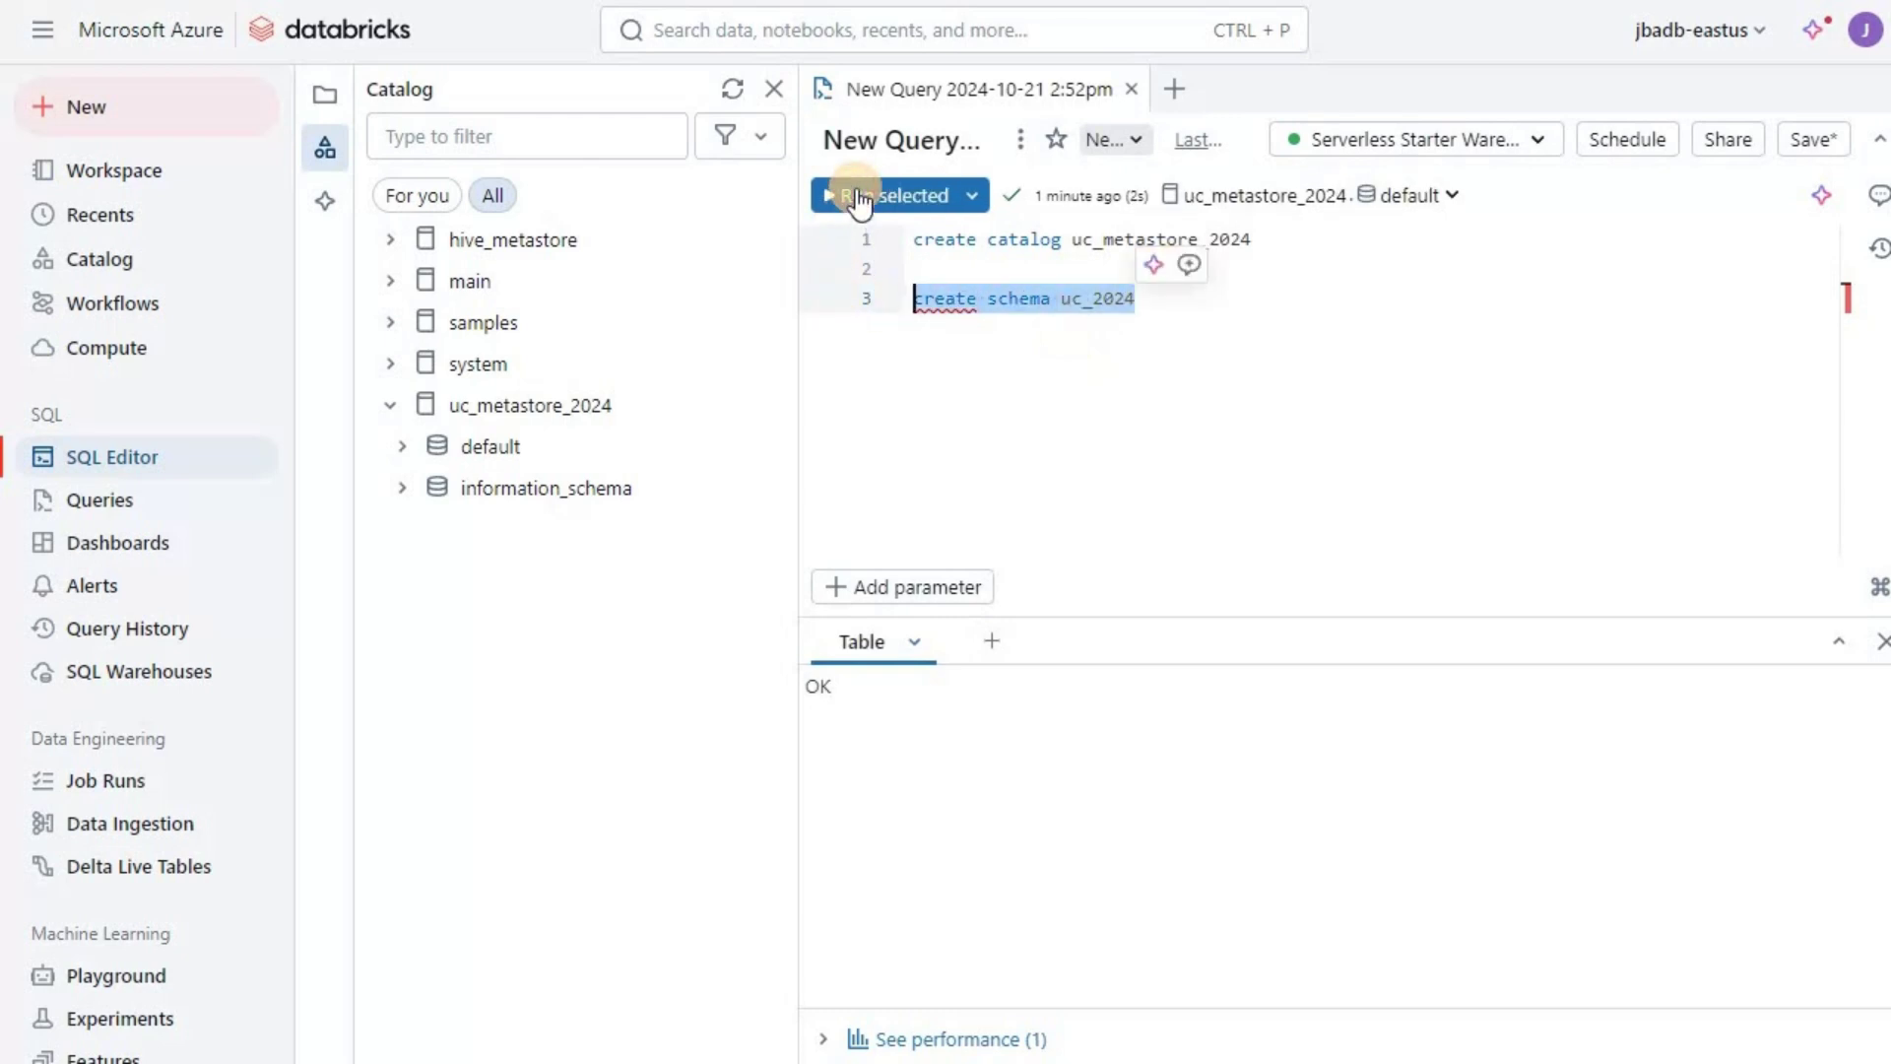
click(857, 196)
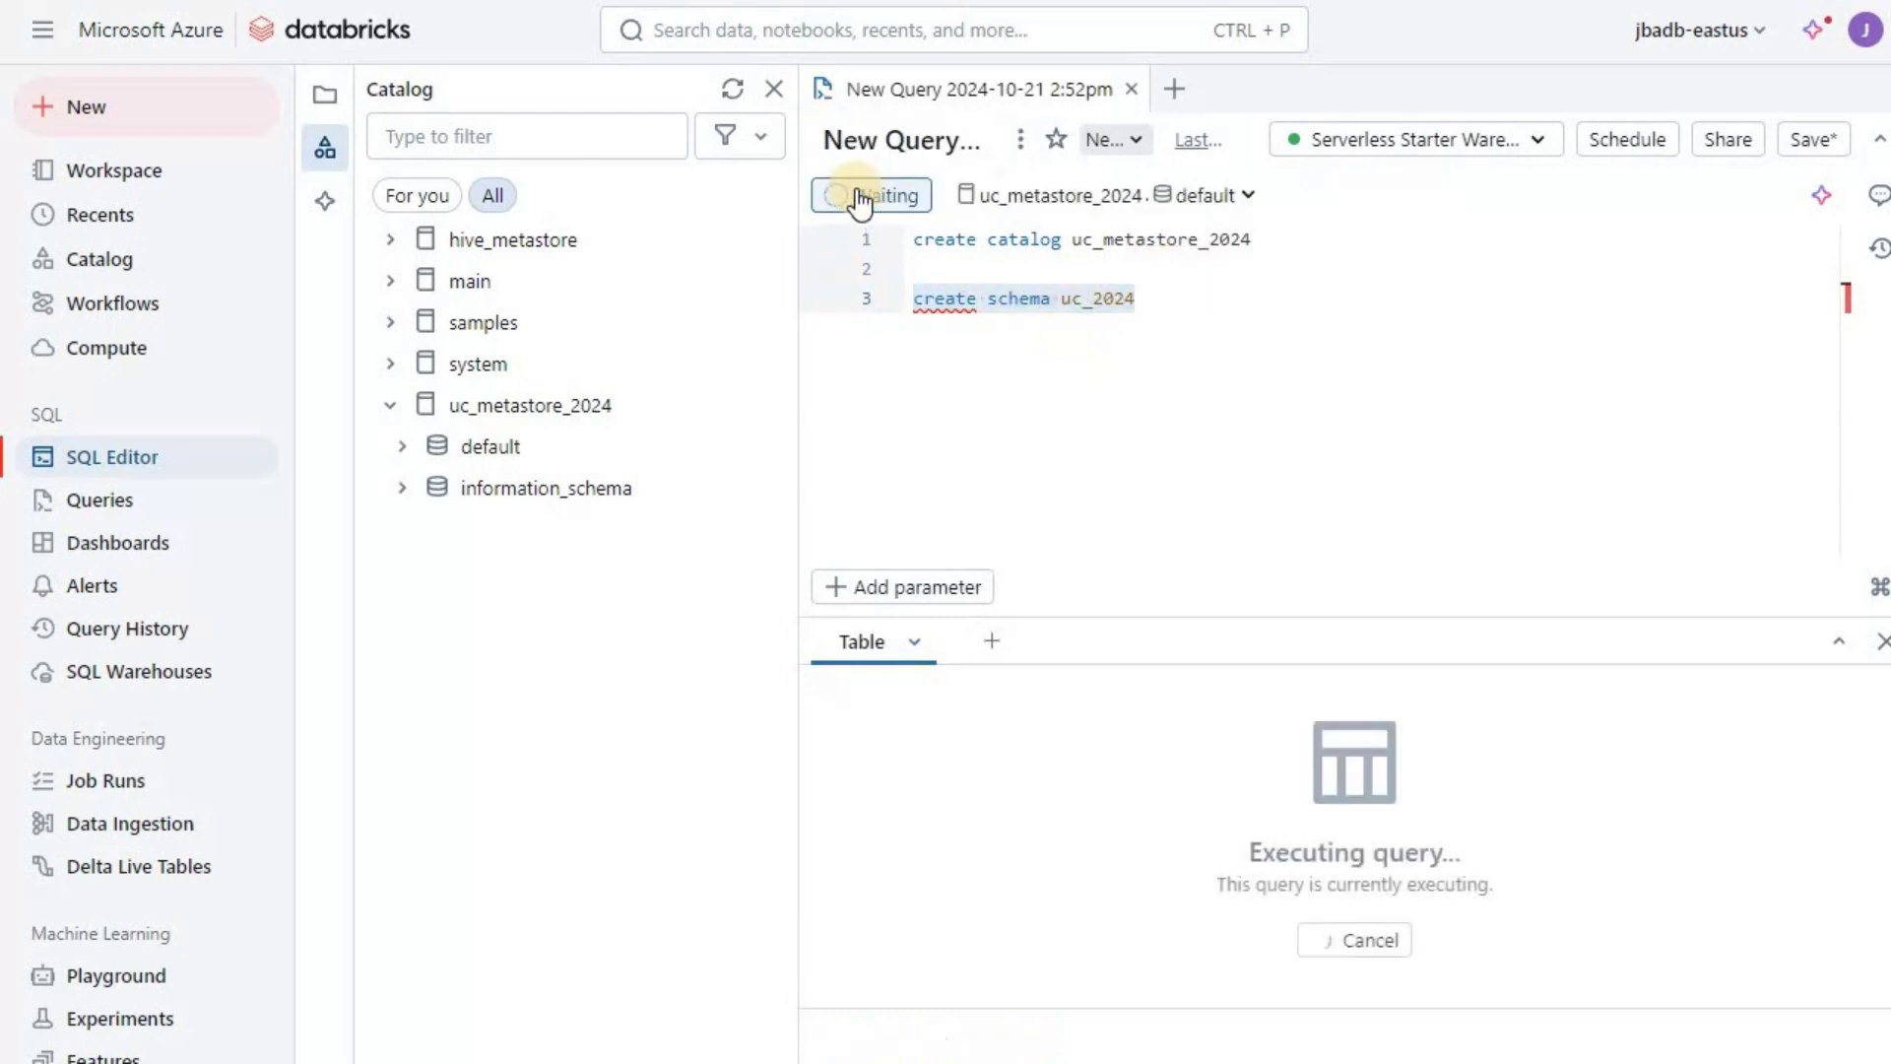
Add a create table statement for uc_2024.table1 with columns col1 int and col2 varchar(50), and run only that statement
click(1371, 329)
key(Return)
key(Return)
text(c)
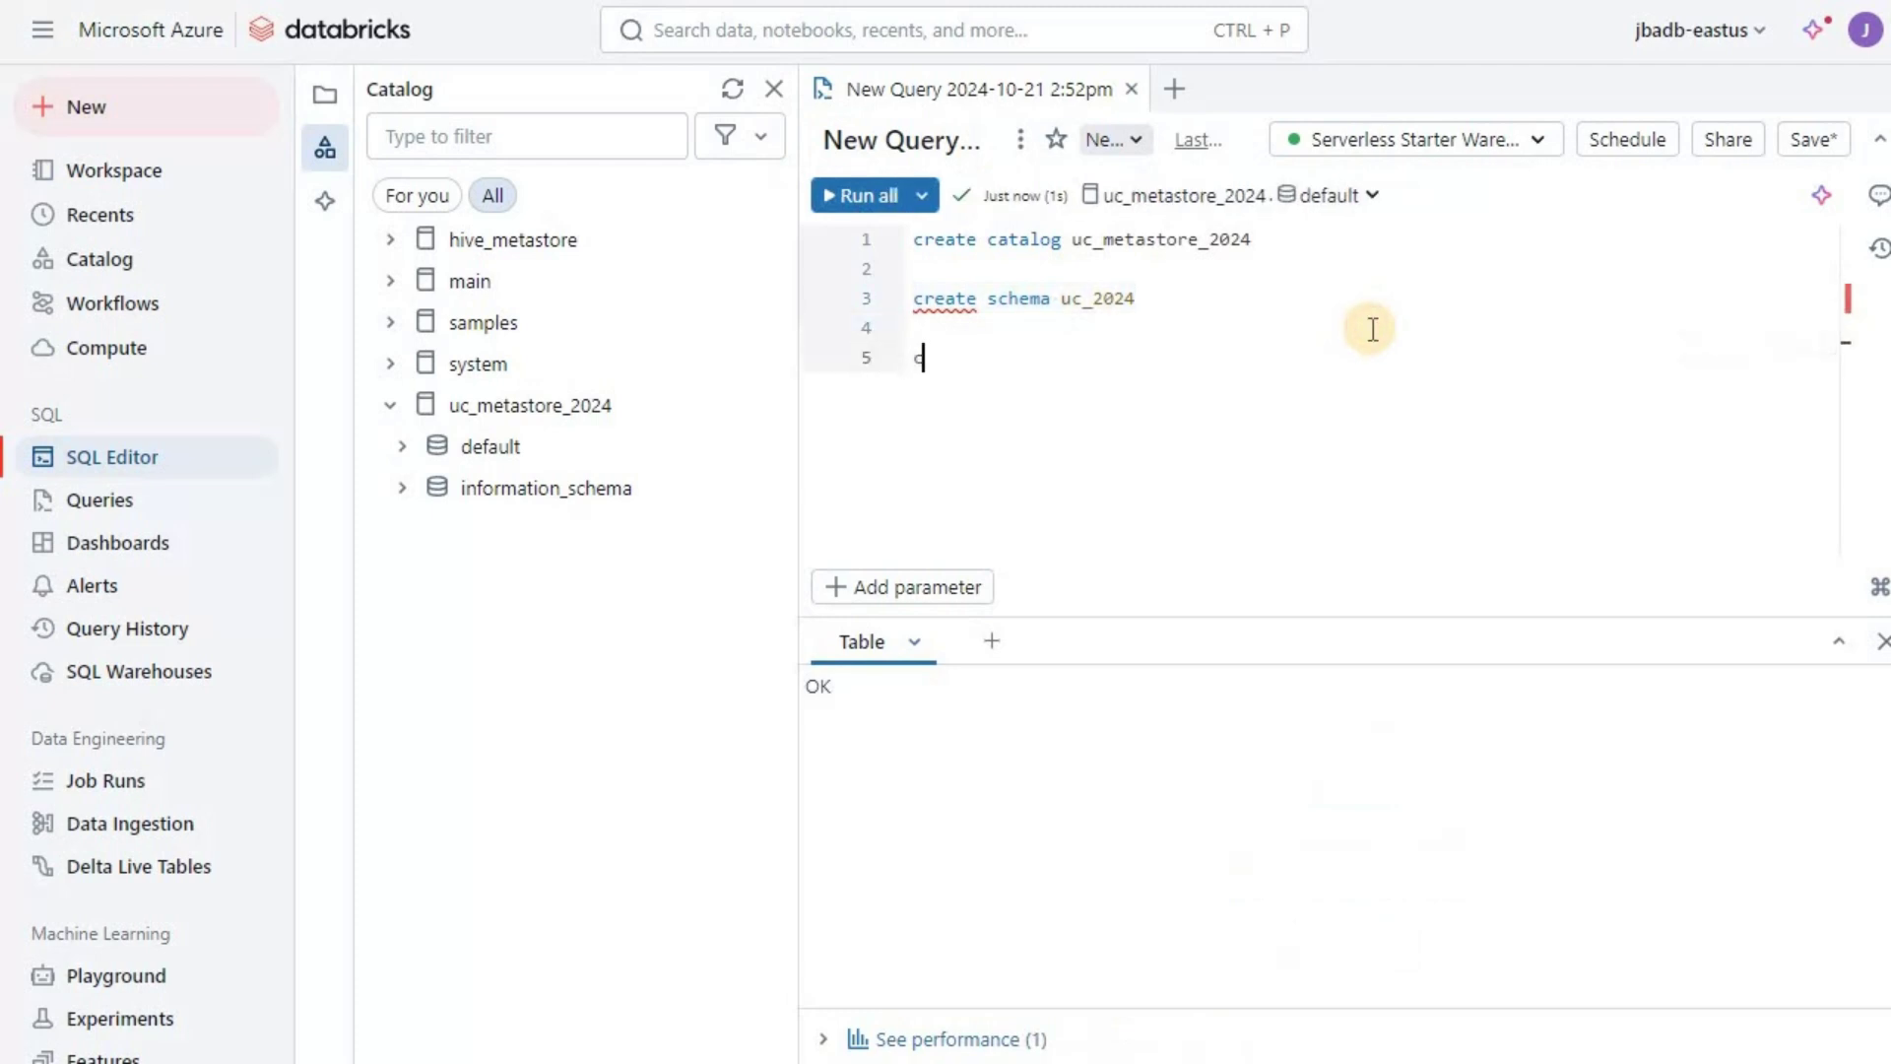
text(reate table uc_2024)
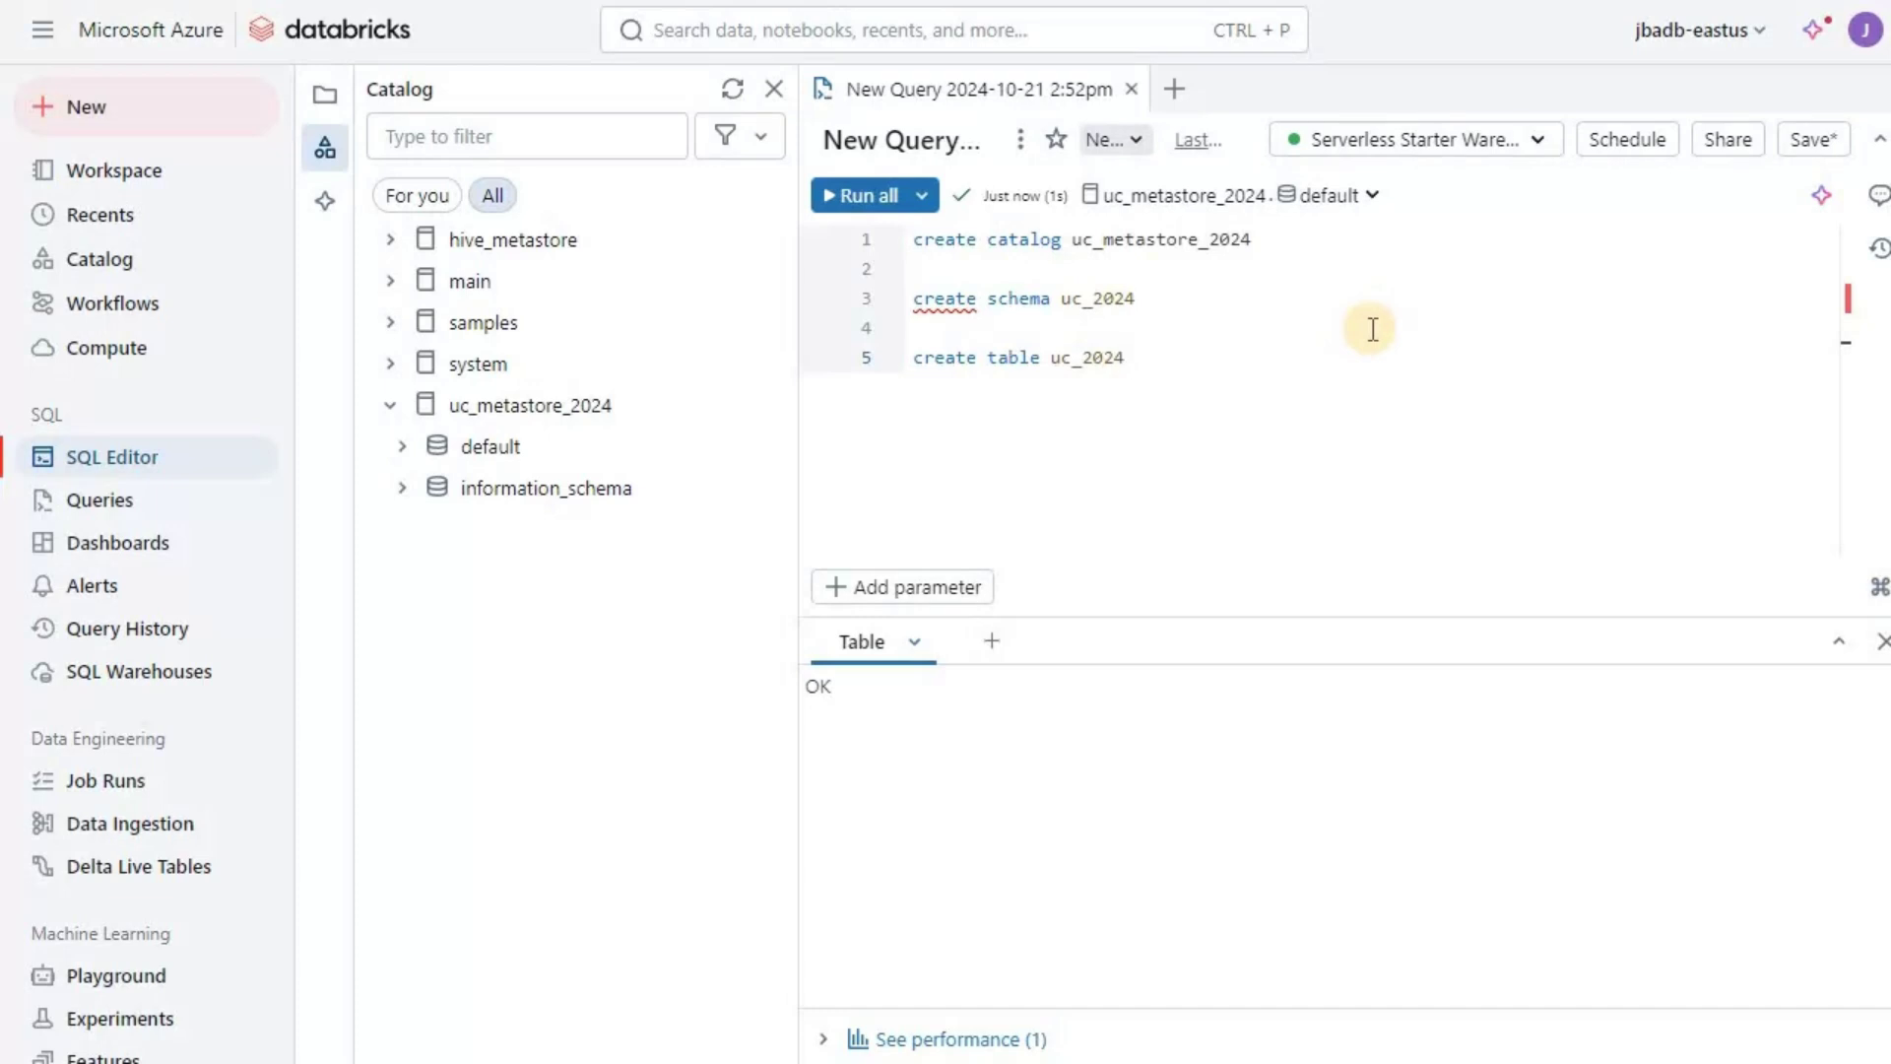
text(.table1)
key(Return)
text((col1 )
text(int,)
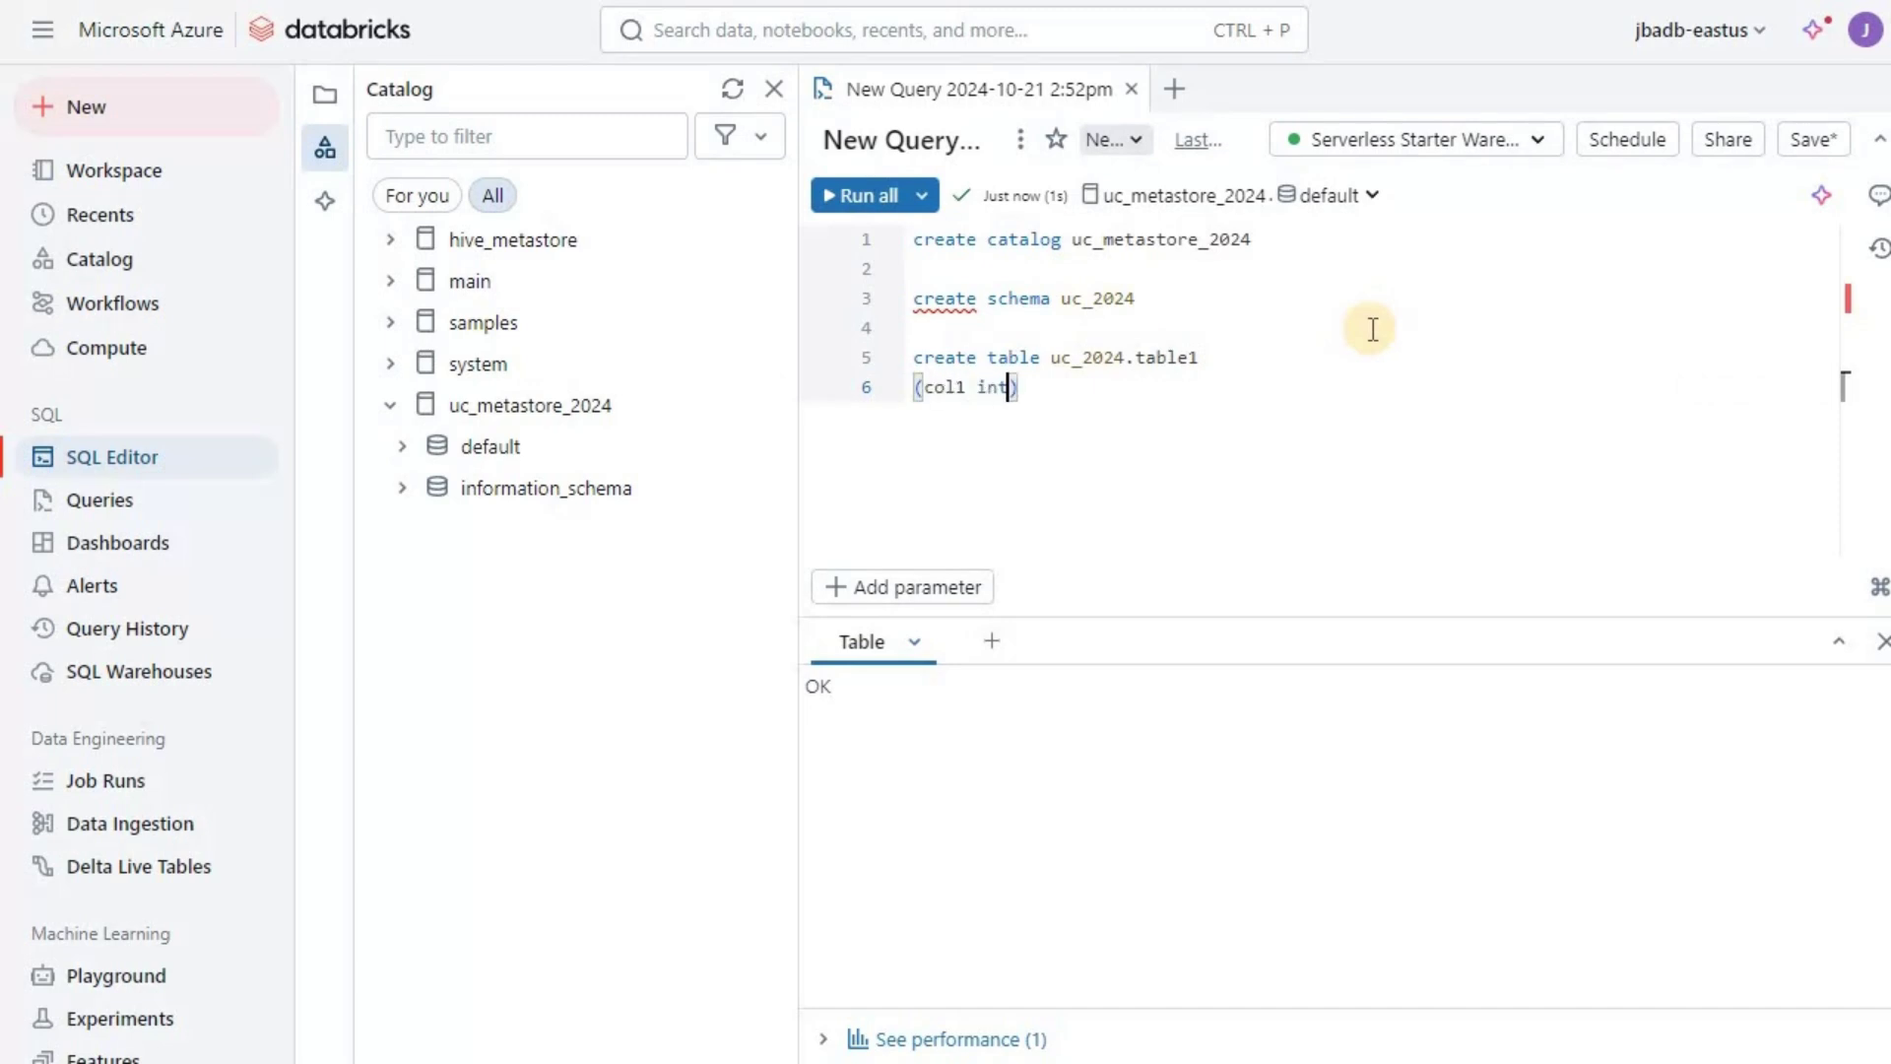
key(Return)
text(col2 )
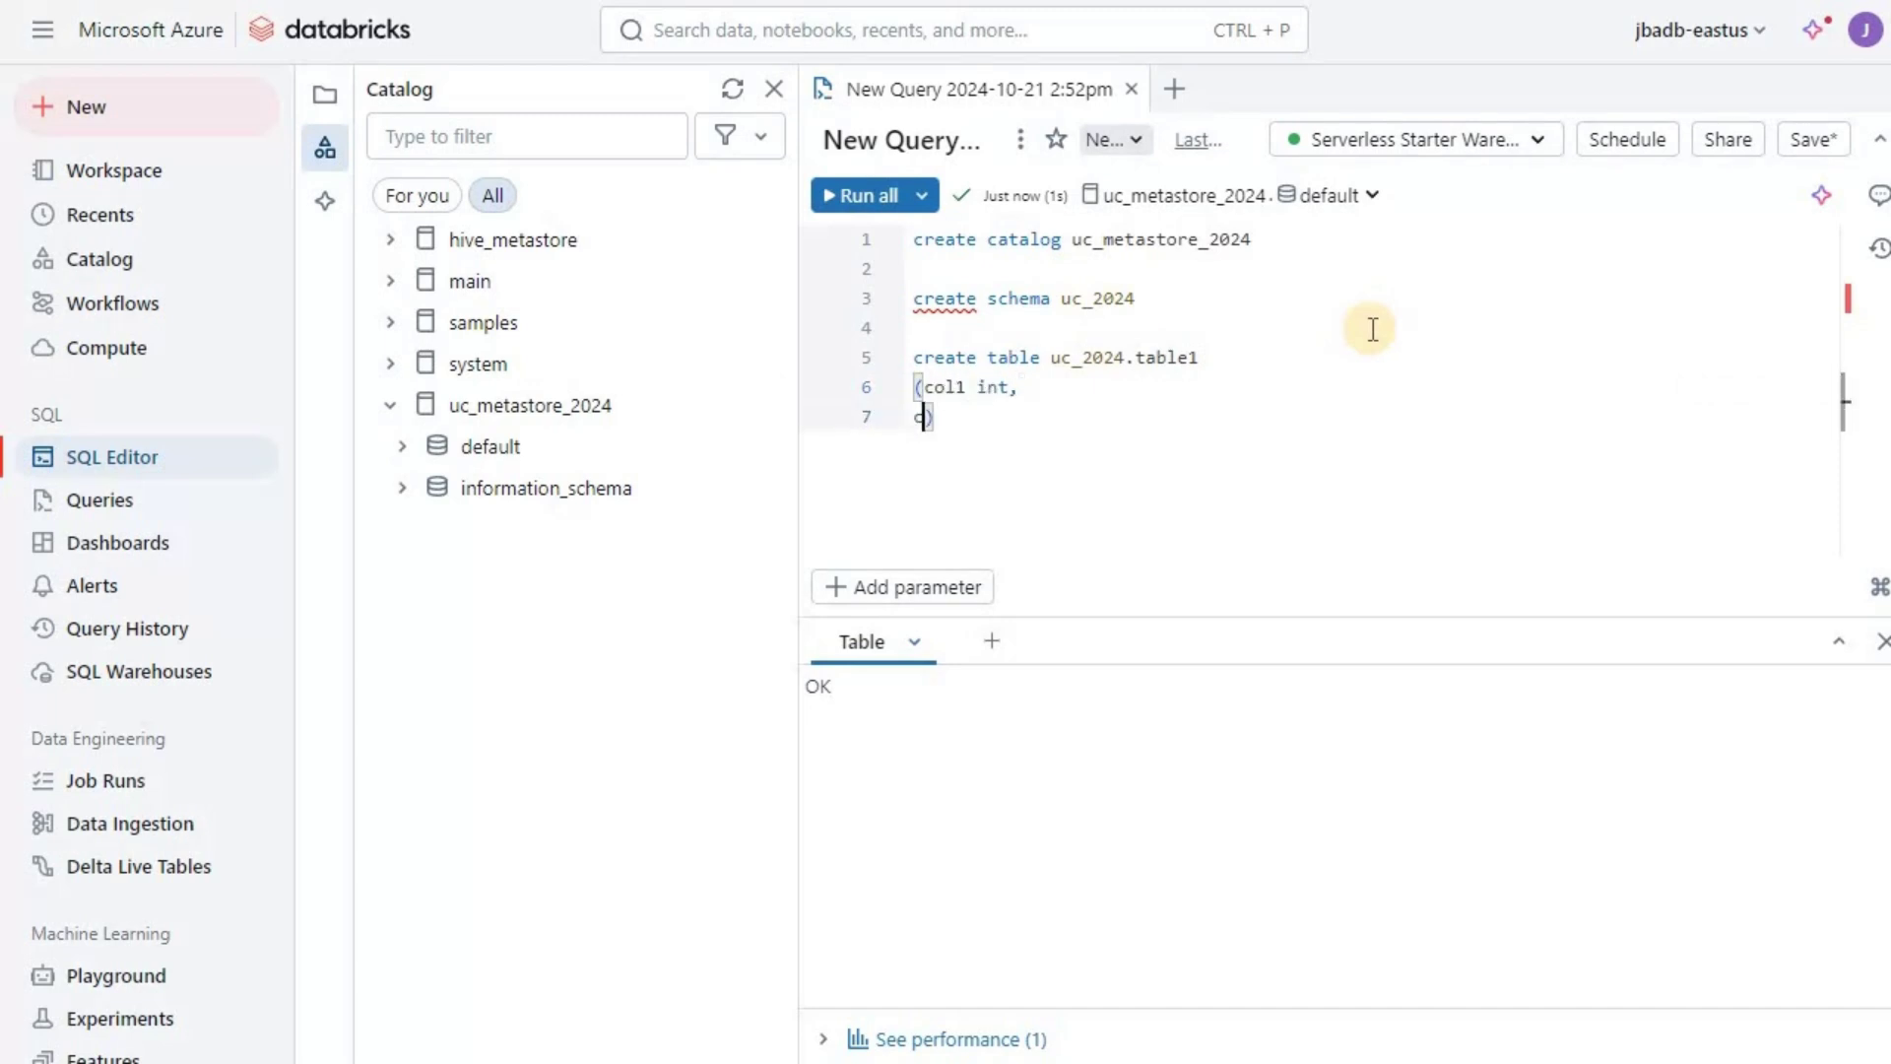
text(varchar()
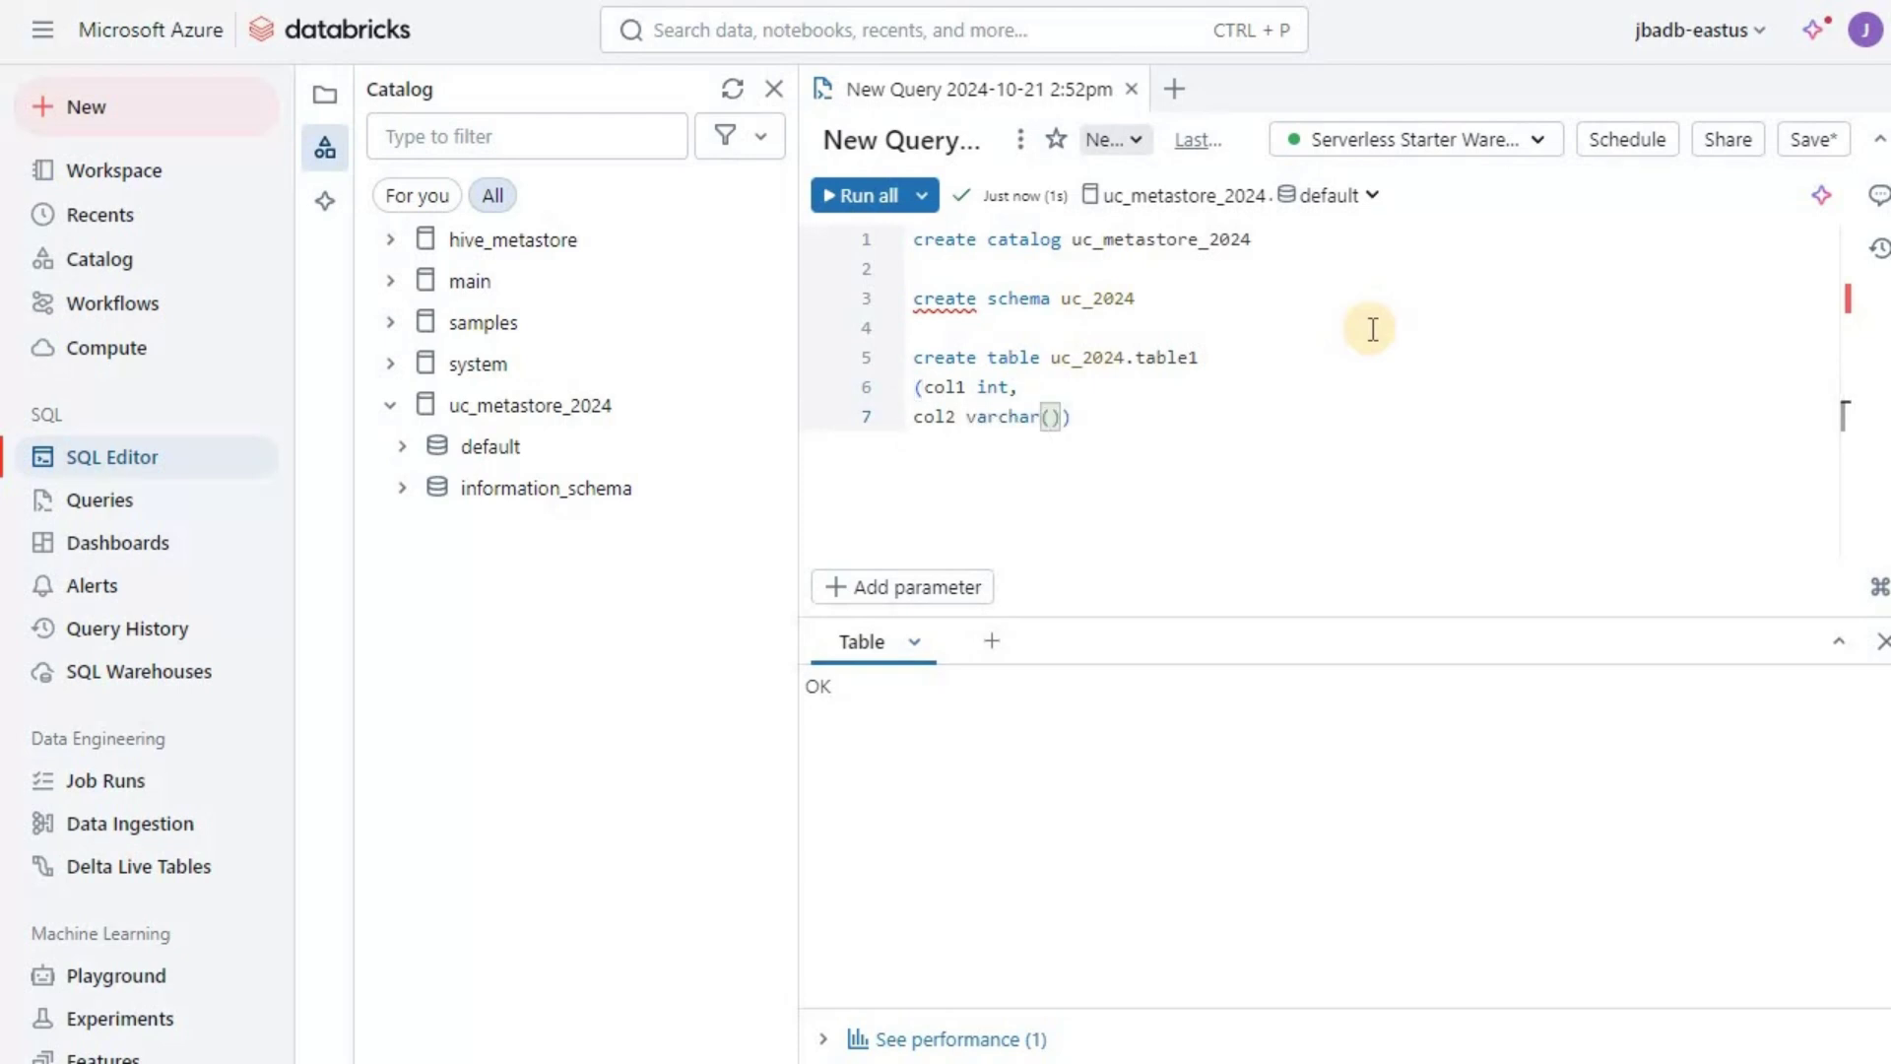
text(50)
drag(1235, 416, 912, 349)
click(859, 197)
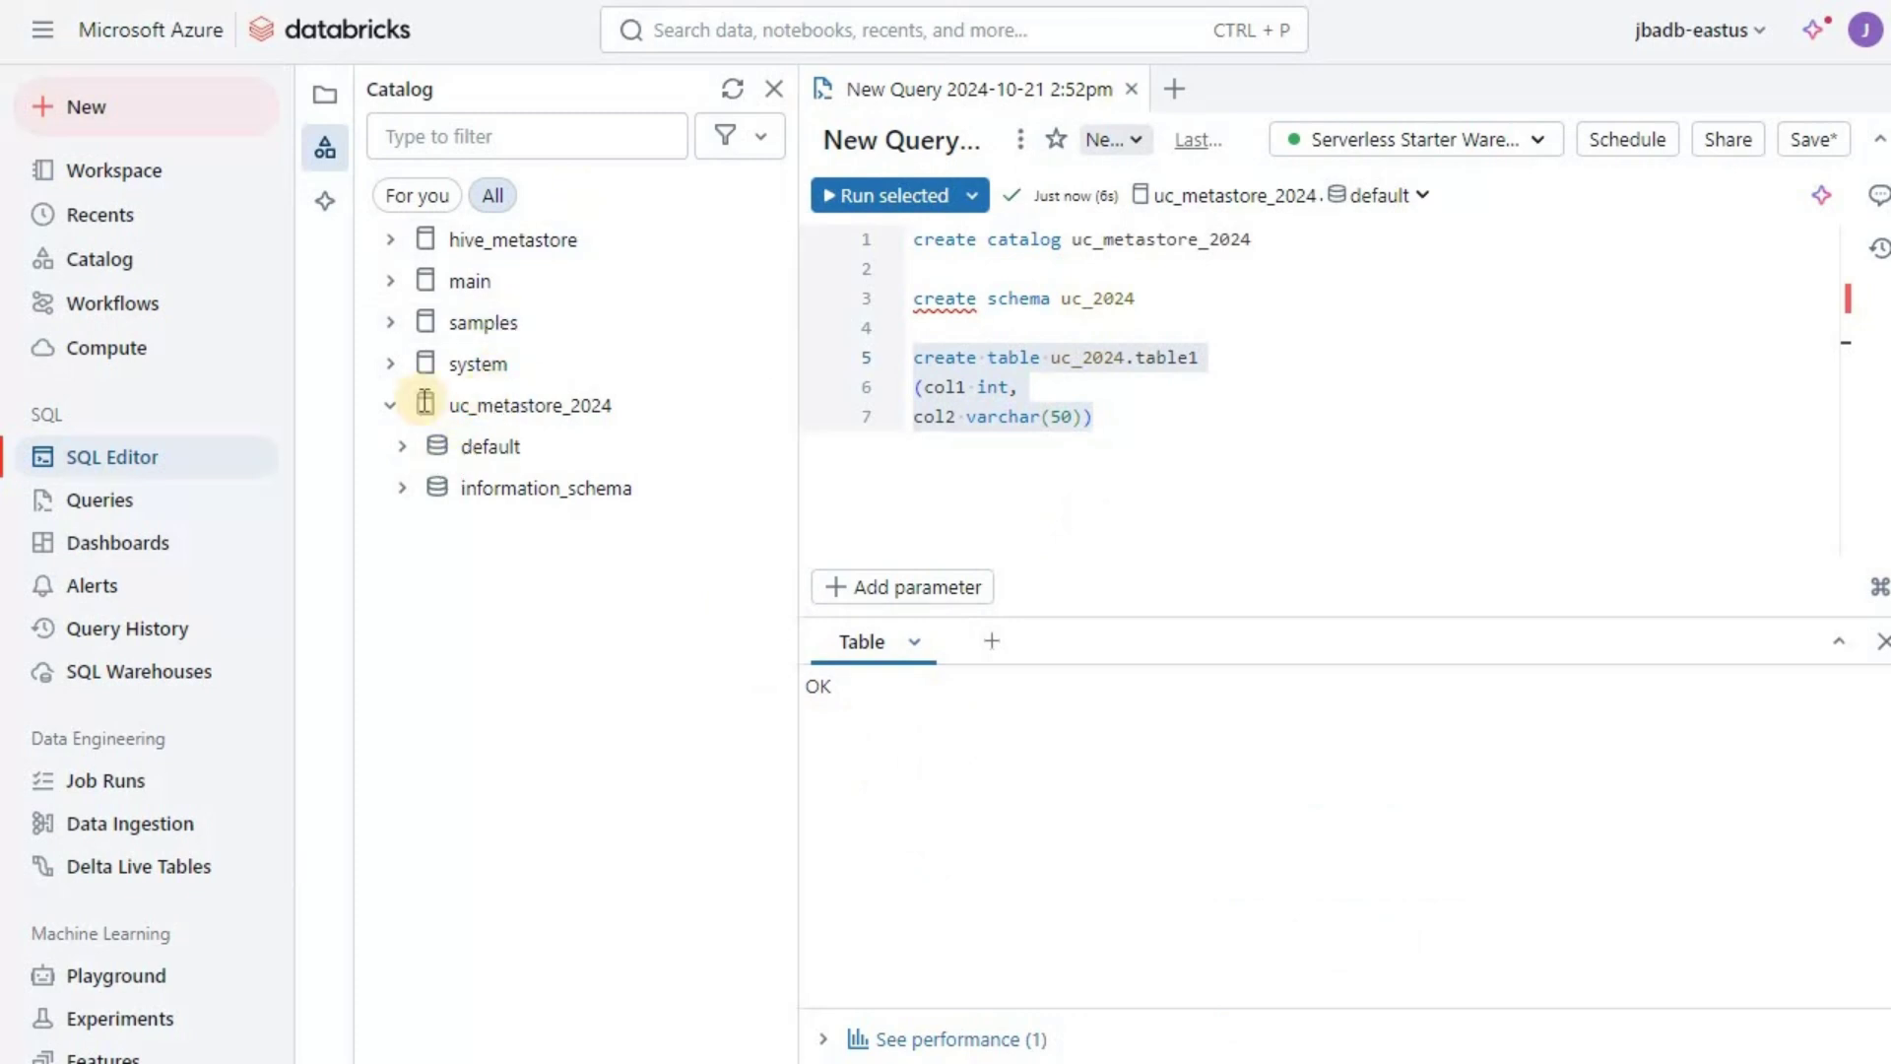
Refresh the catalog browser and expand uc_metastore_2024 to check for the uc_2024 schema
click(399, 407)
click(399, 407)
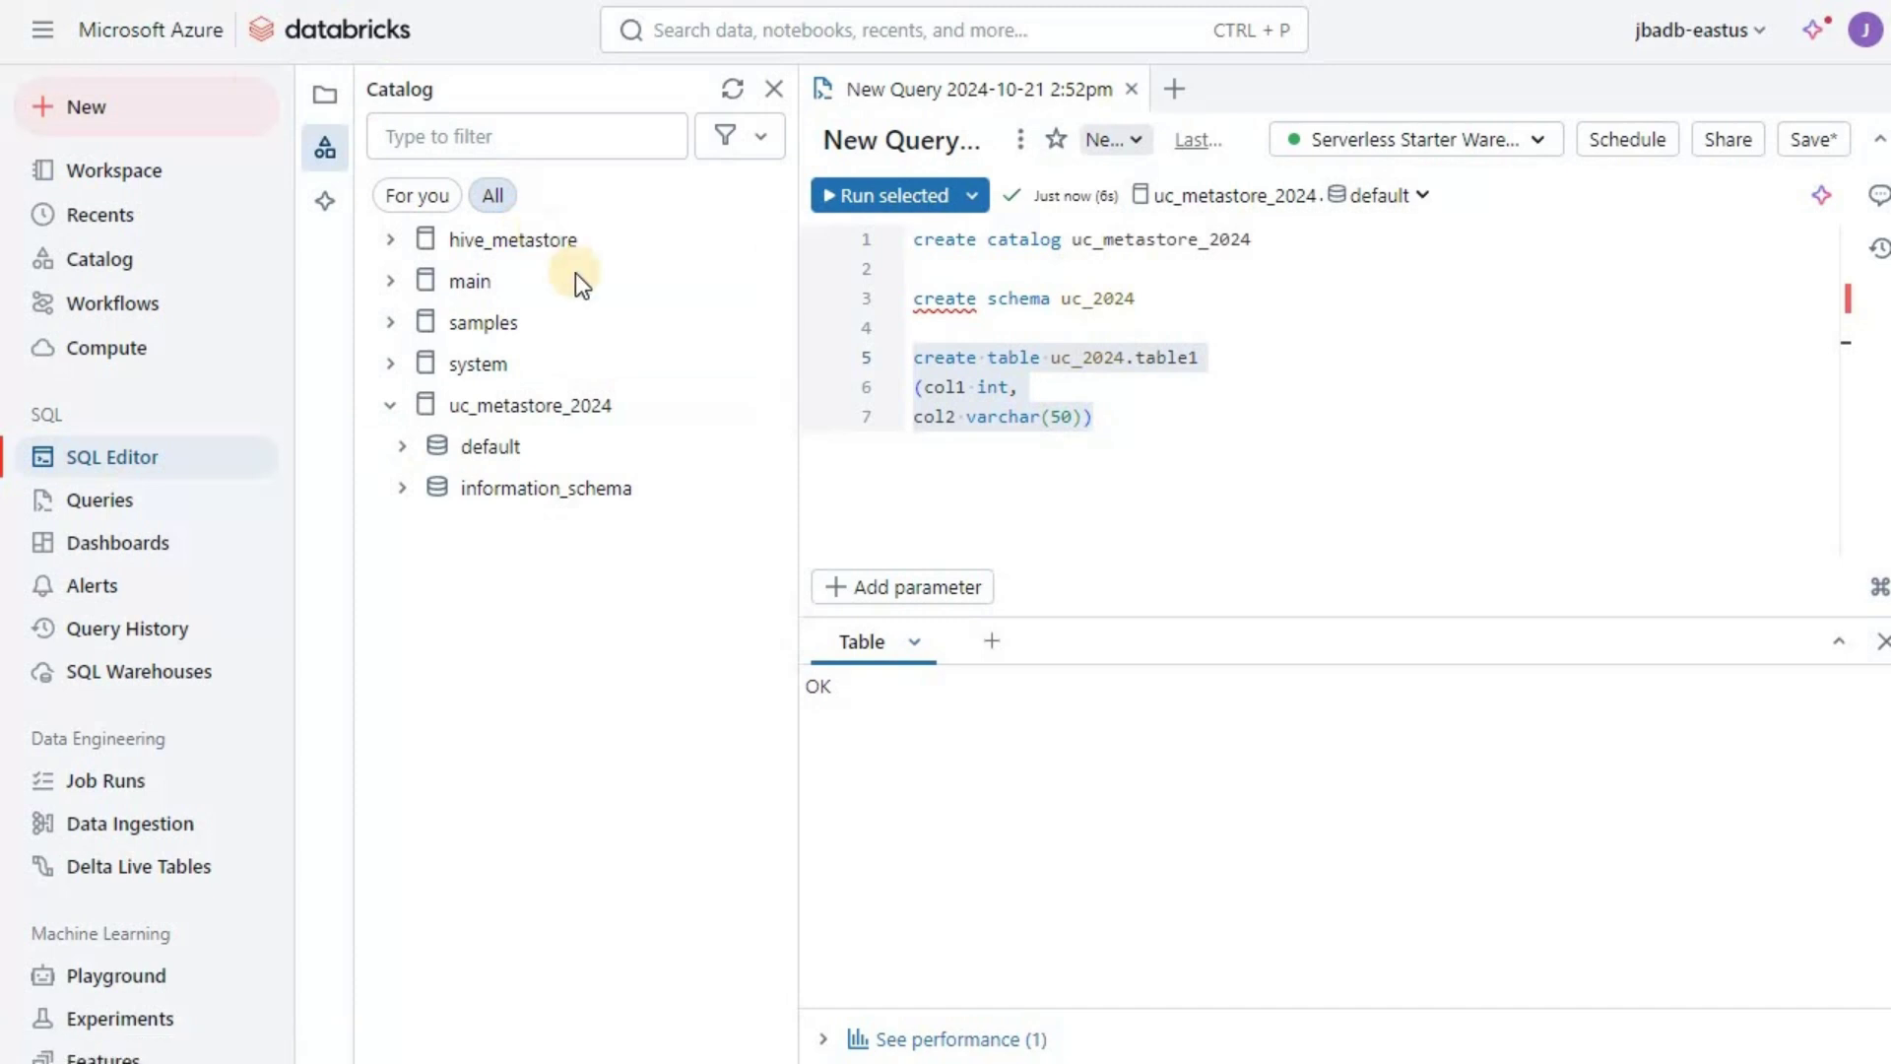
key(F5)
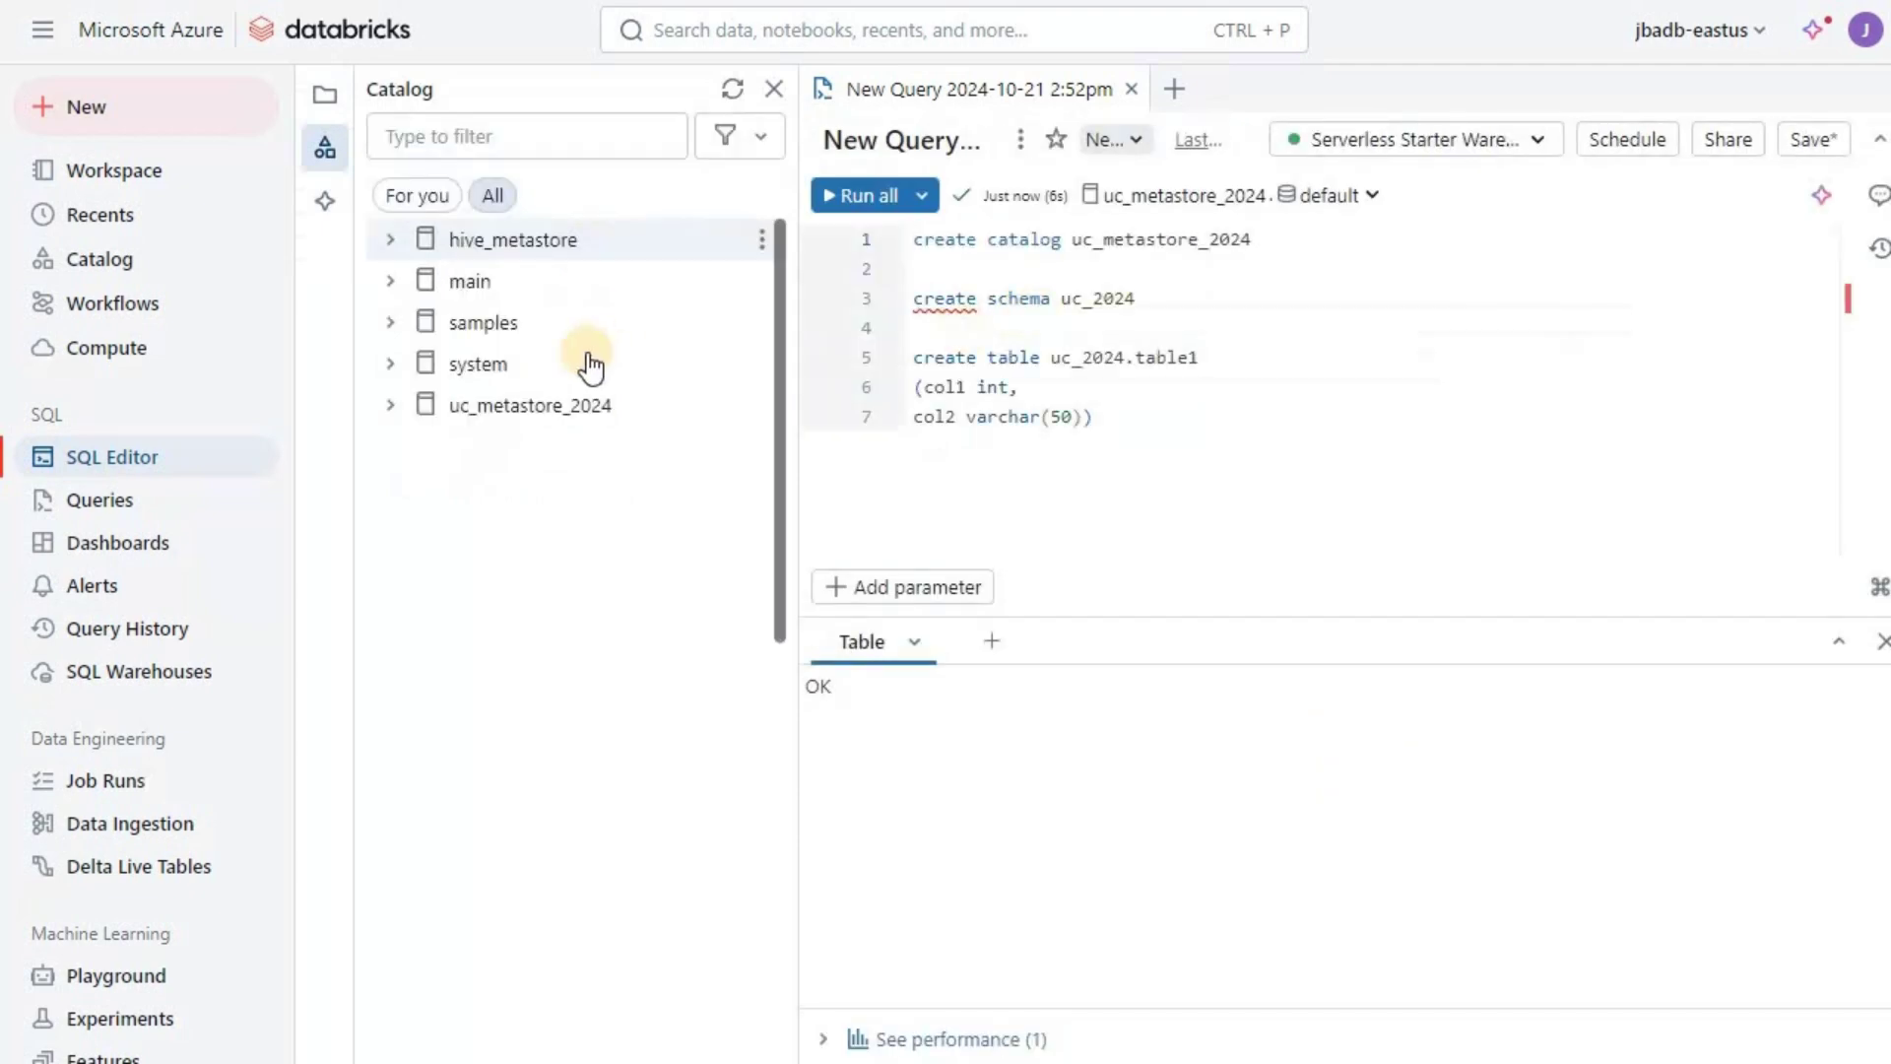
click(391, 406)
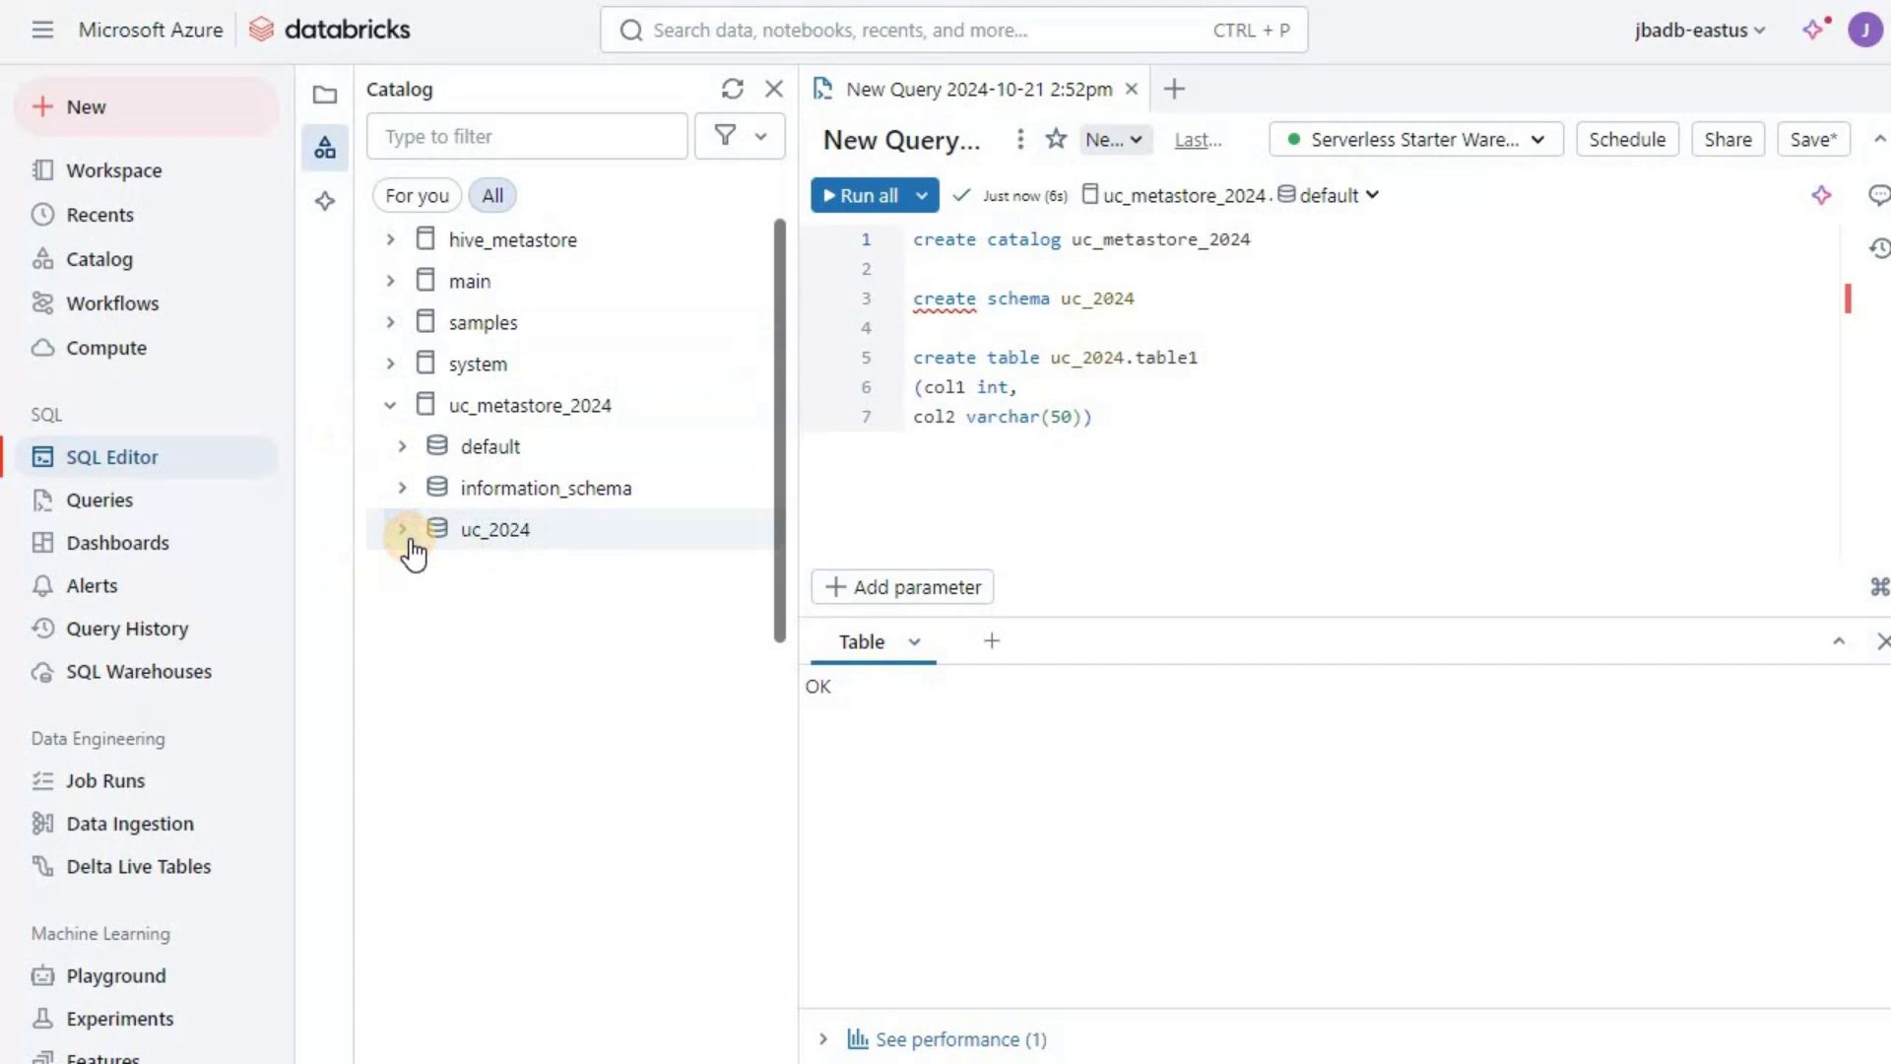
click(567, 542)
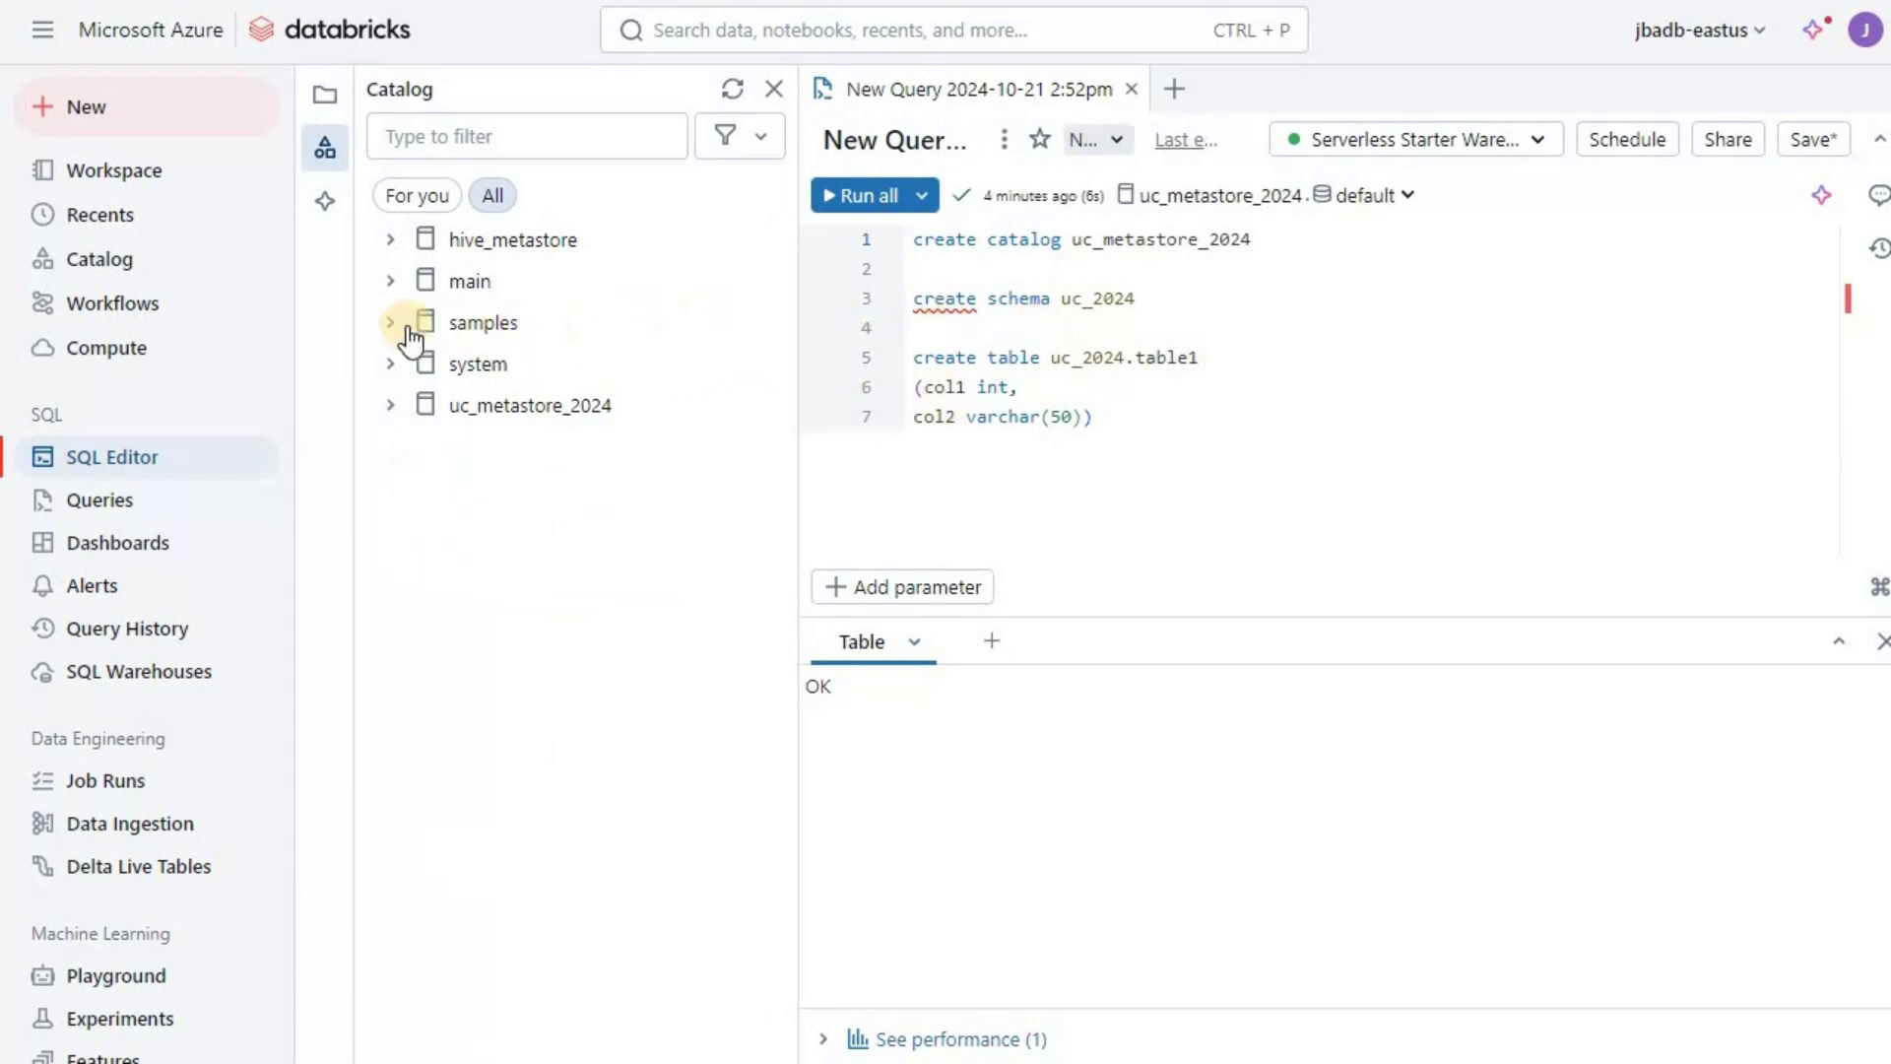
Open the form for a new all-purpose compute and review its summary for Unity Catalog support
click(72, 360)
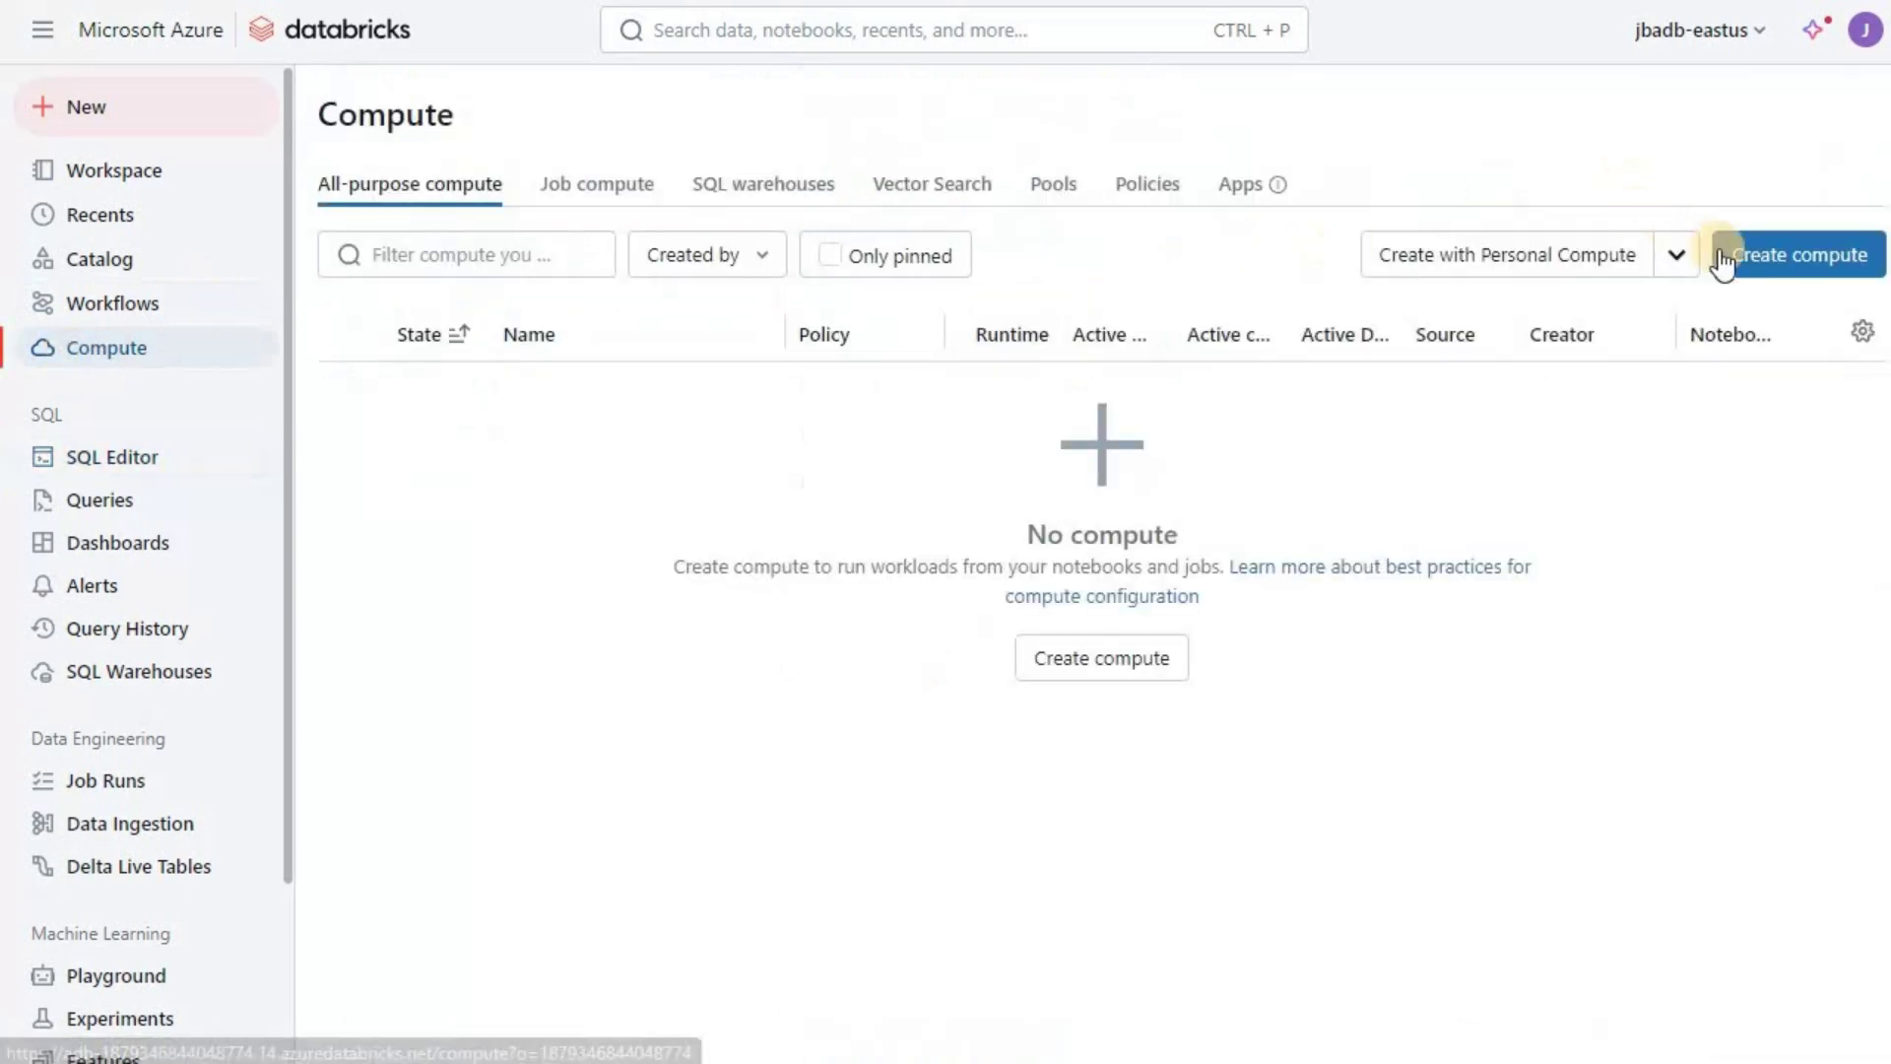
click(1765, 258)
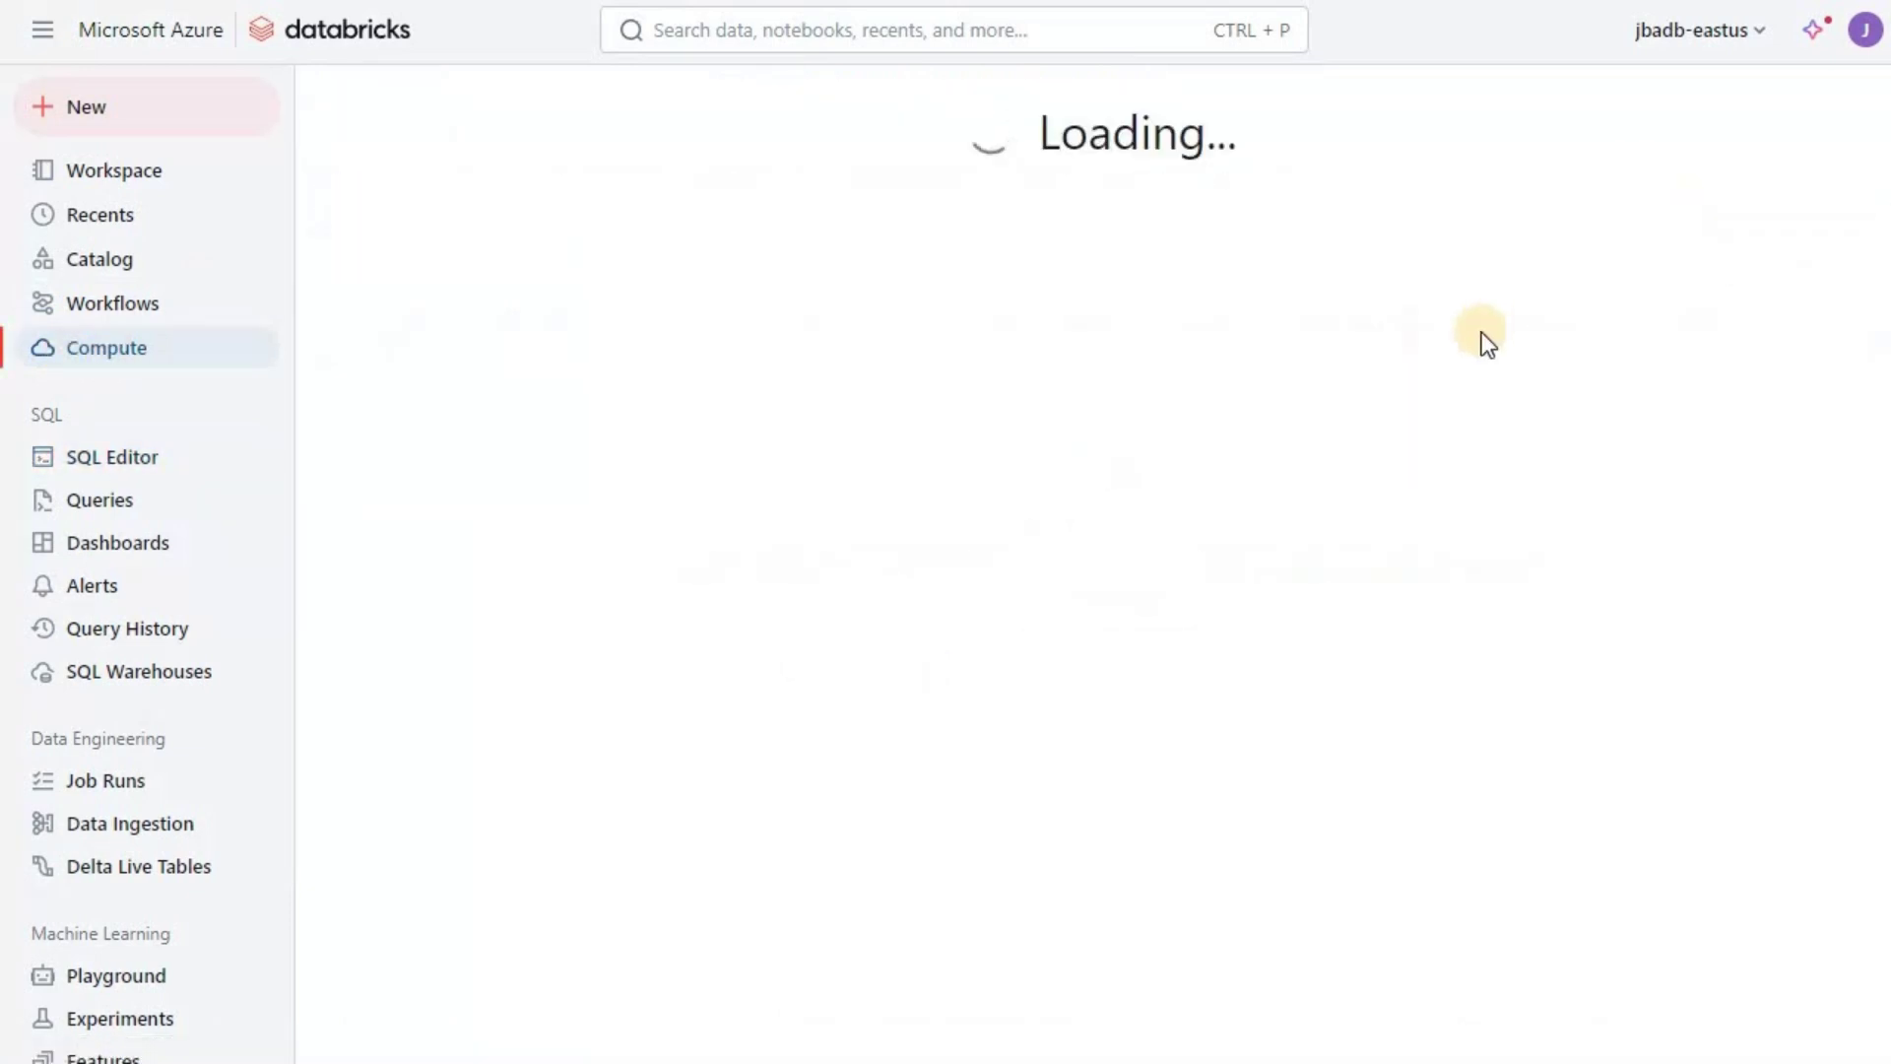
scroll(1469, 353, down, 6)
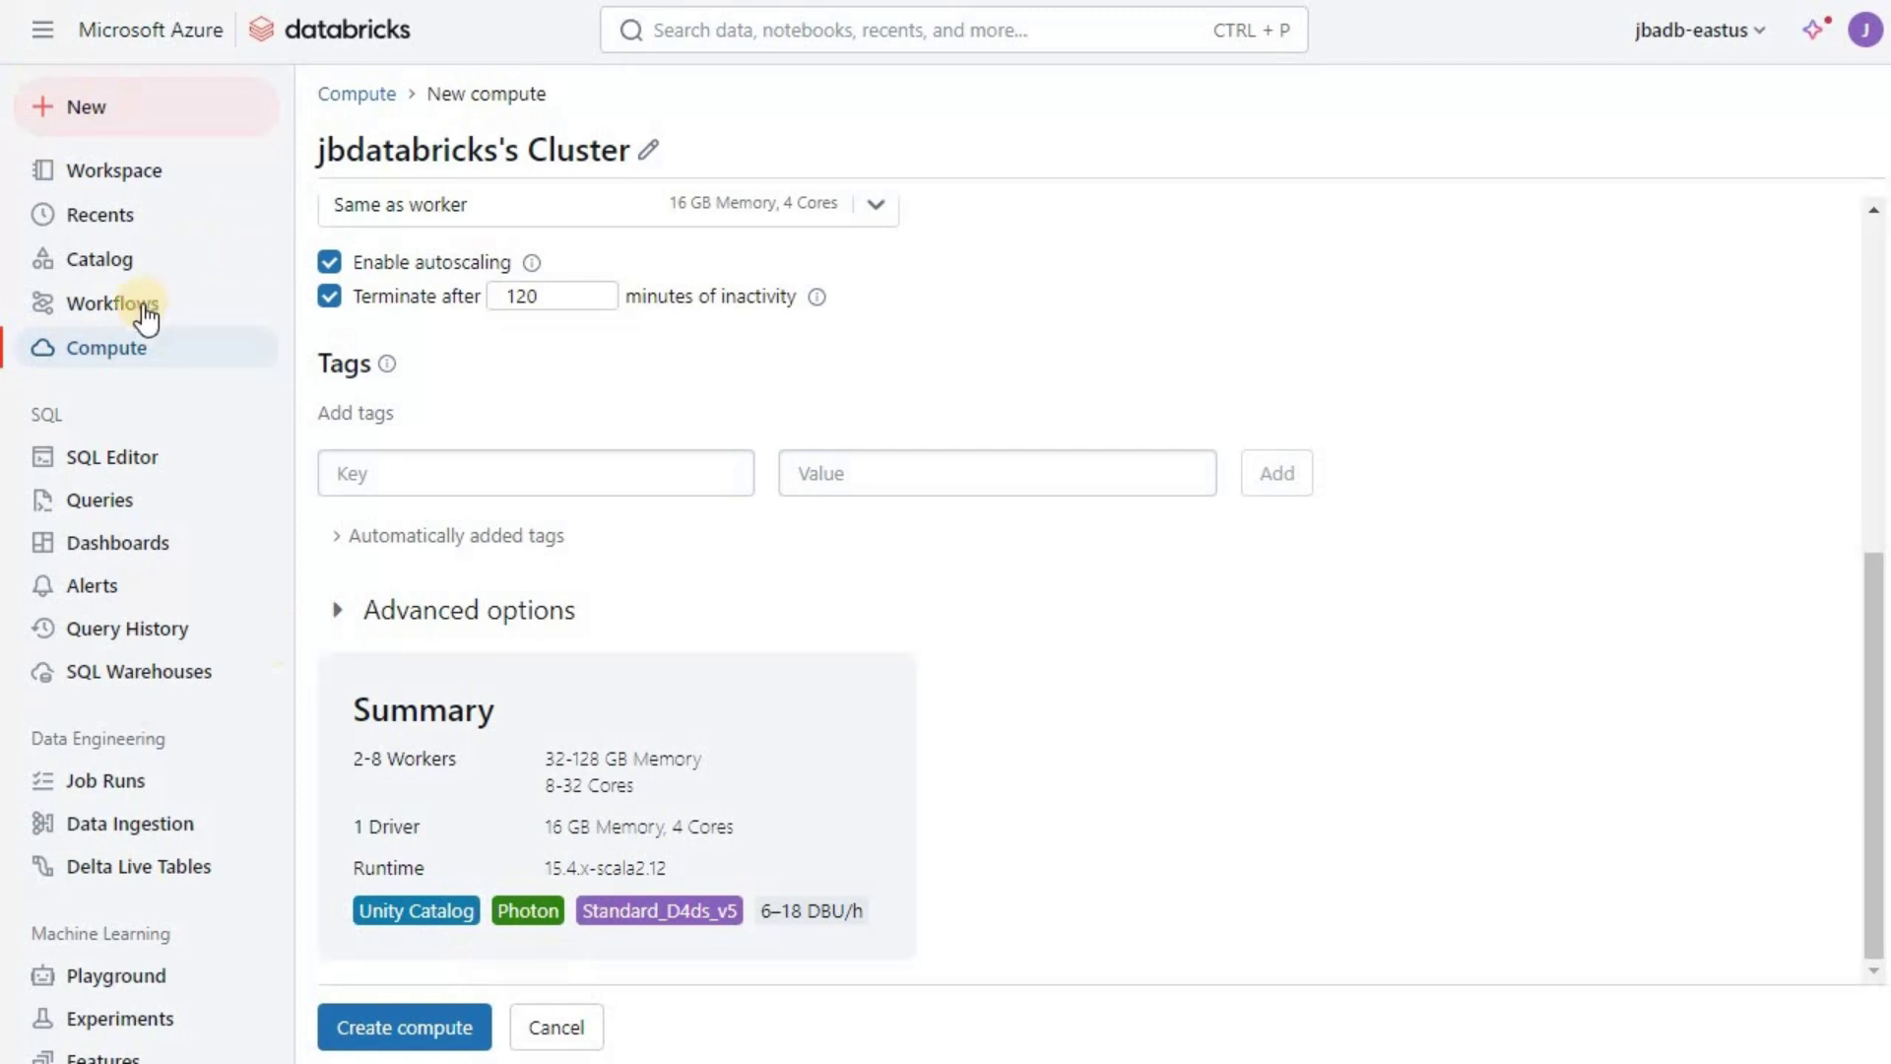
In Catalog Explorer, expand uc_metastore_2024, open the uc_2024 schema and examine its details
click(116, 268)
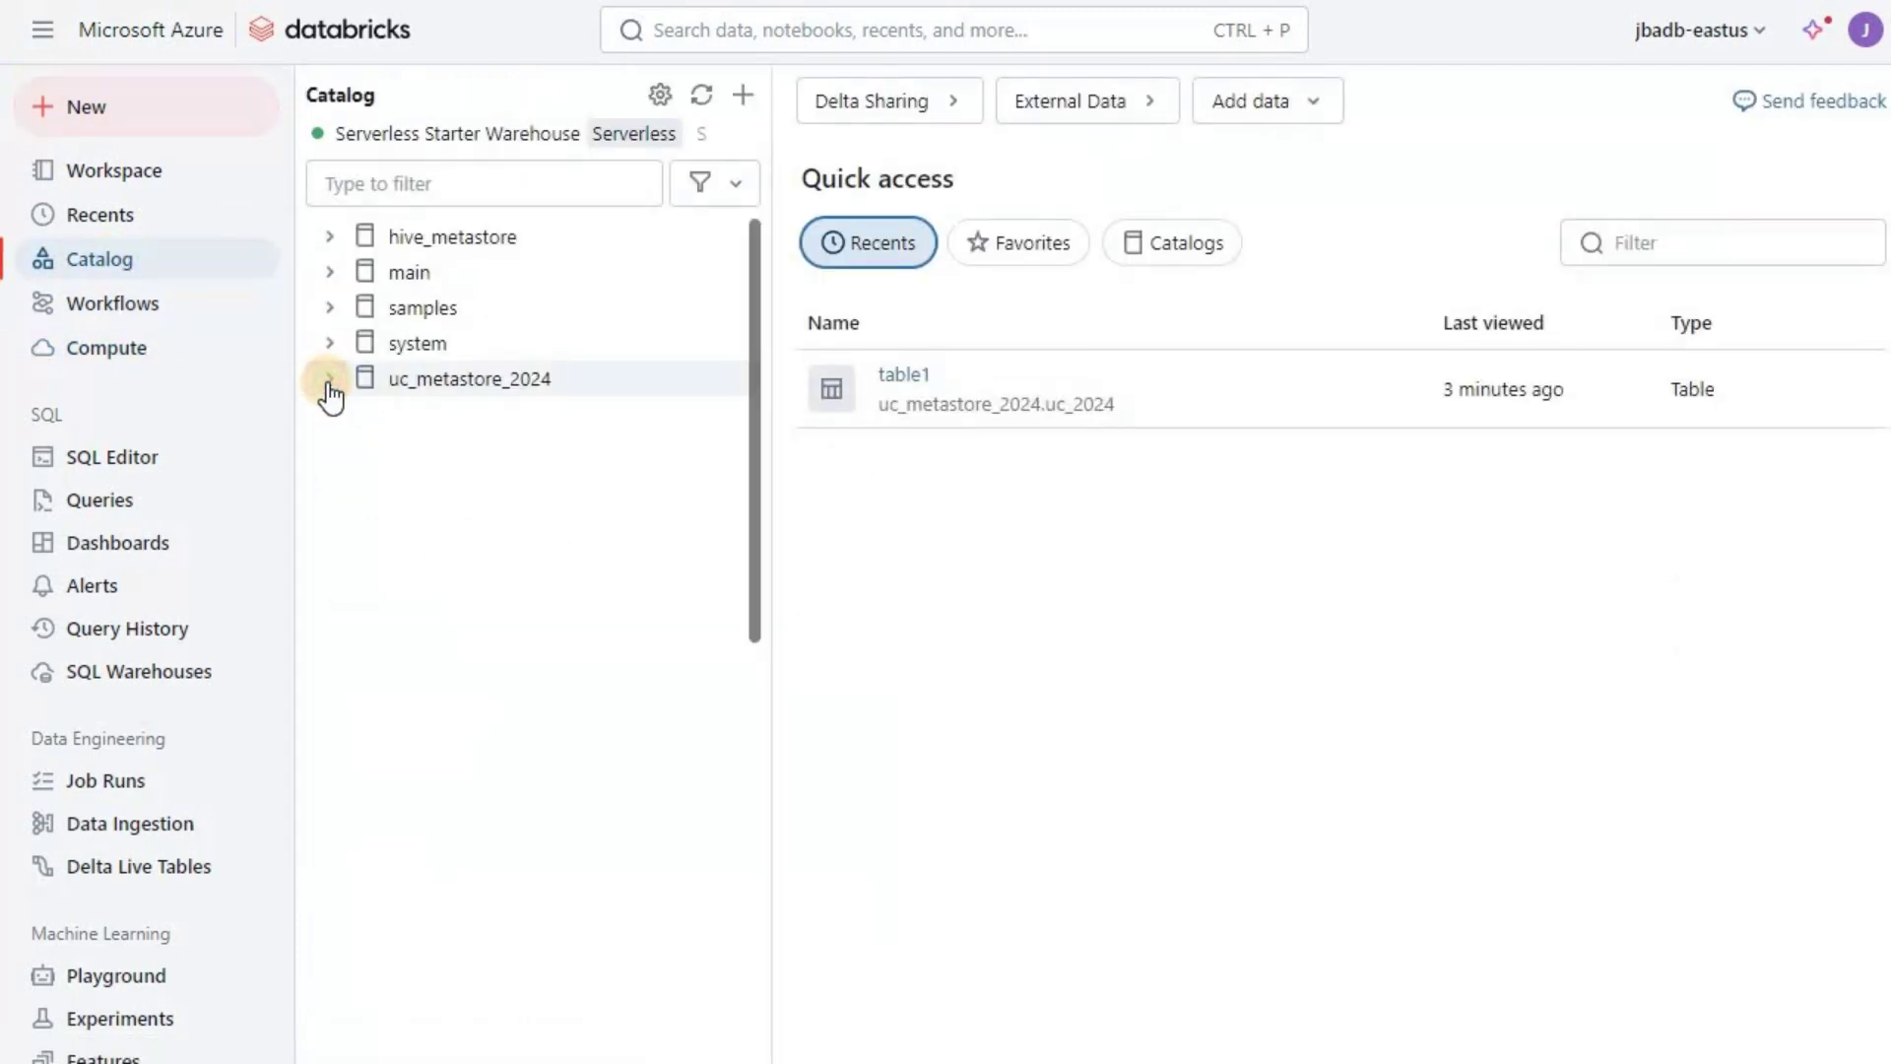
click(330, 384)
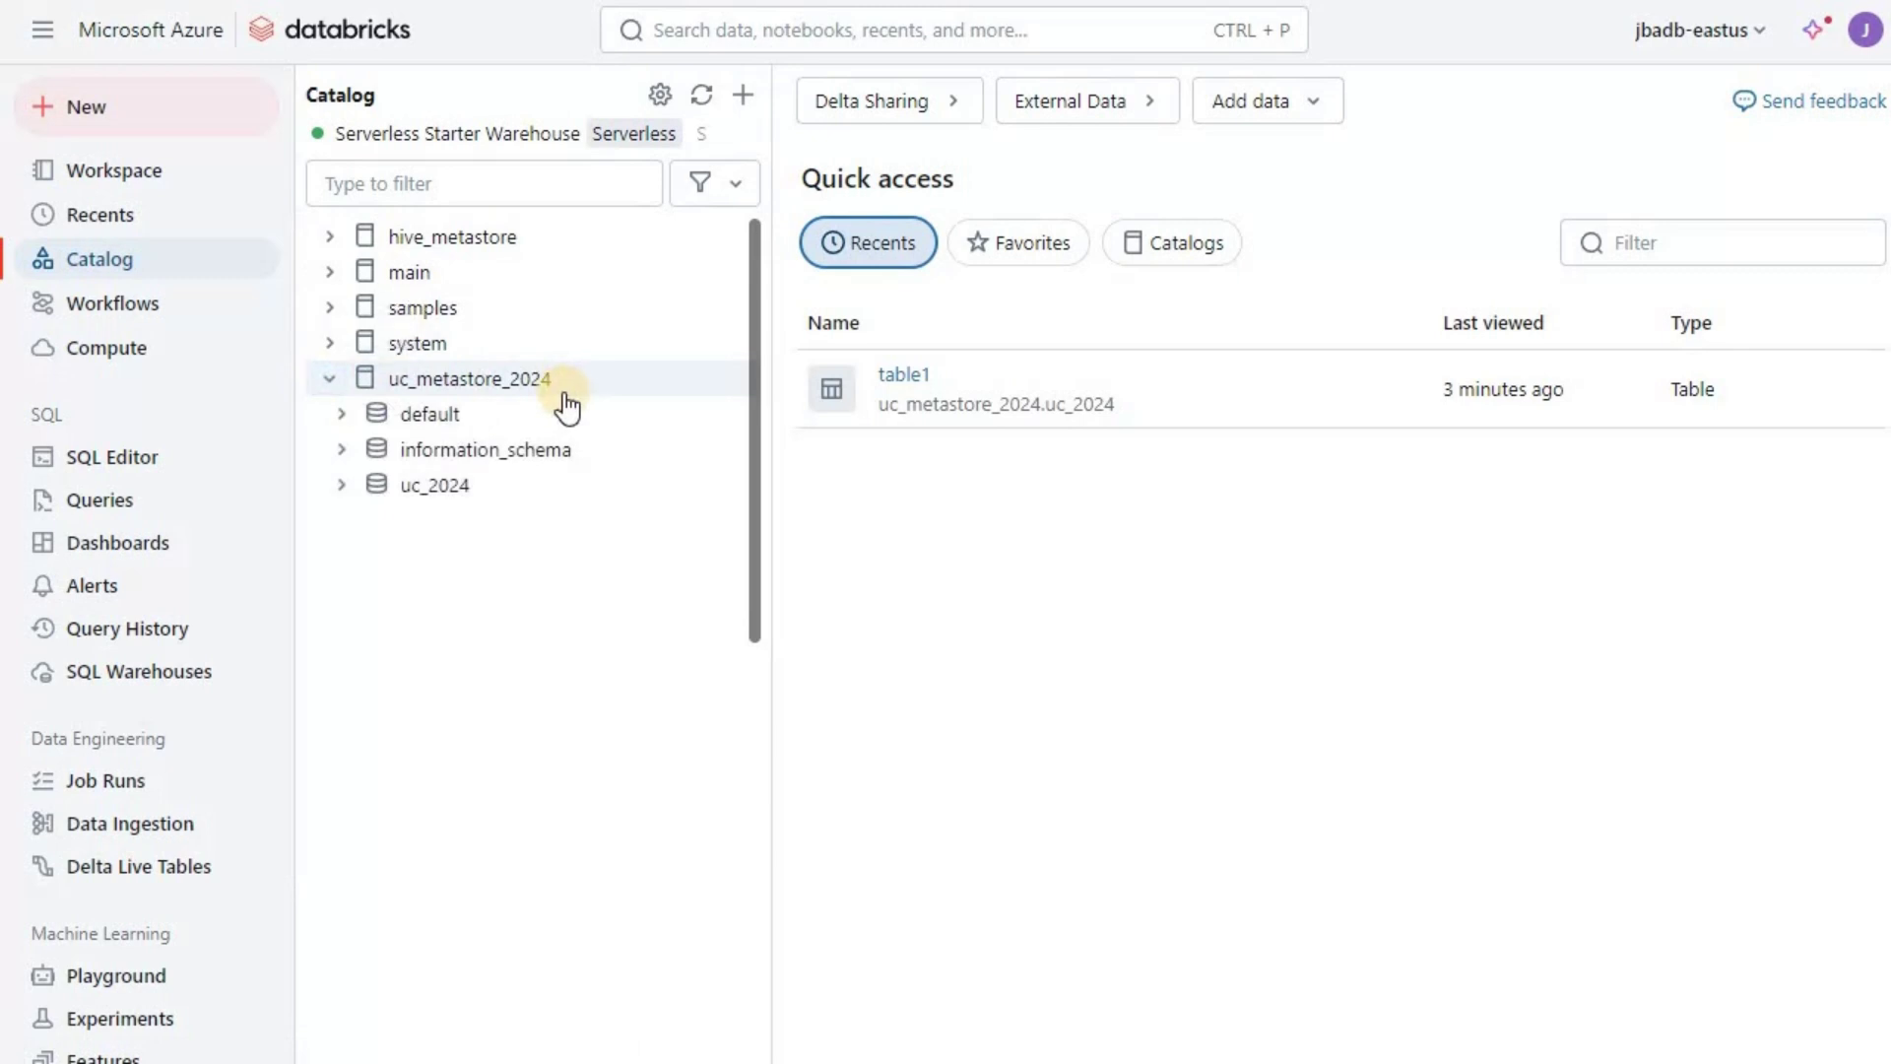
click(338, 486)
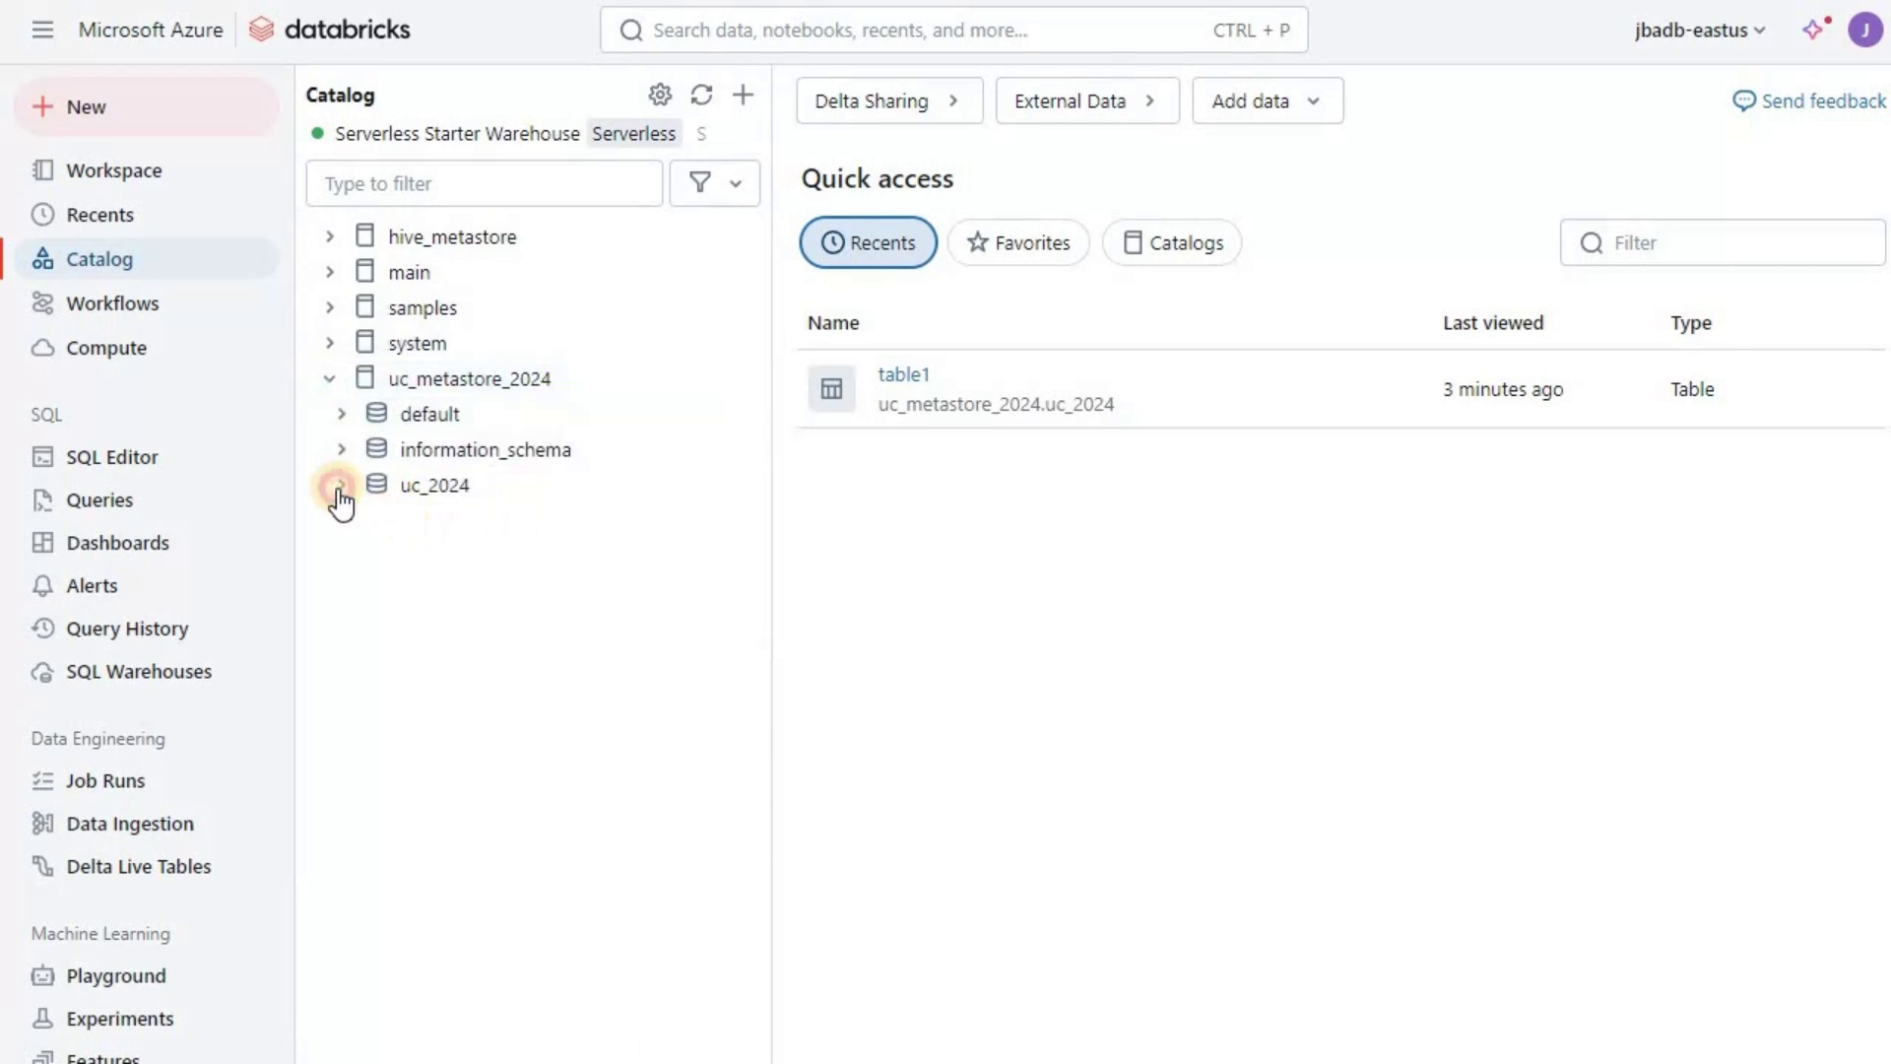
click(446, 492)
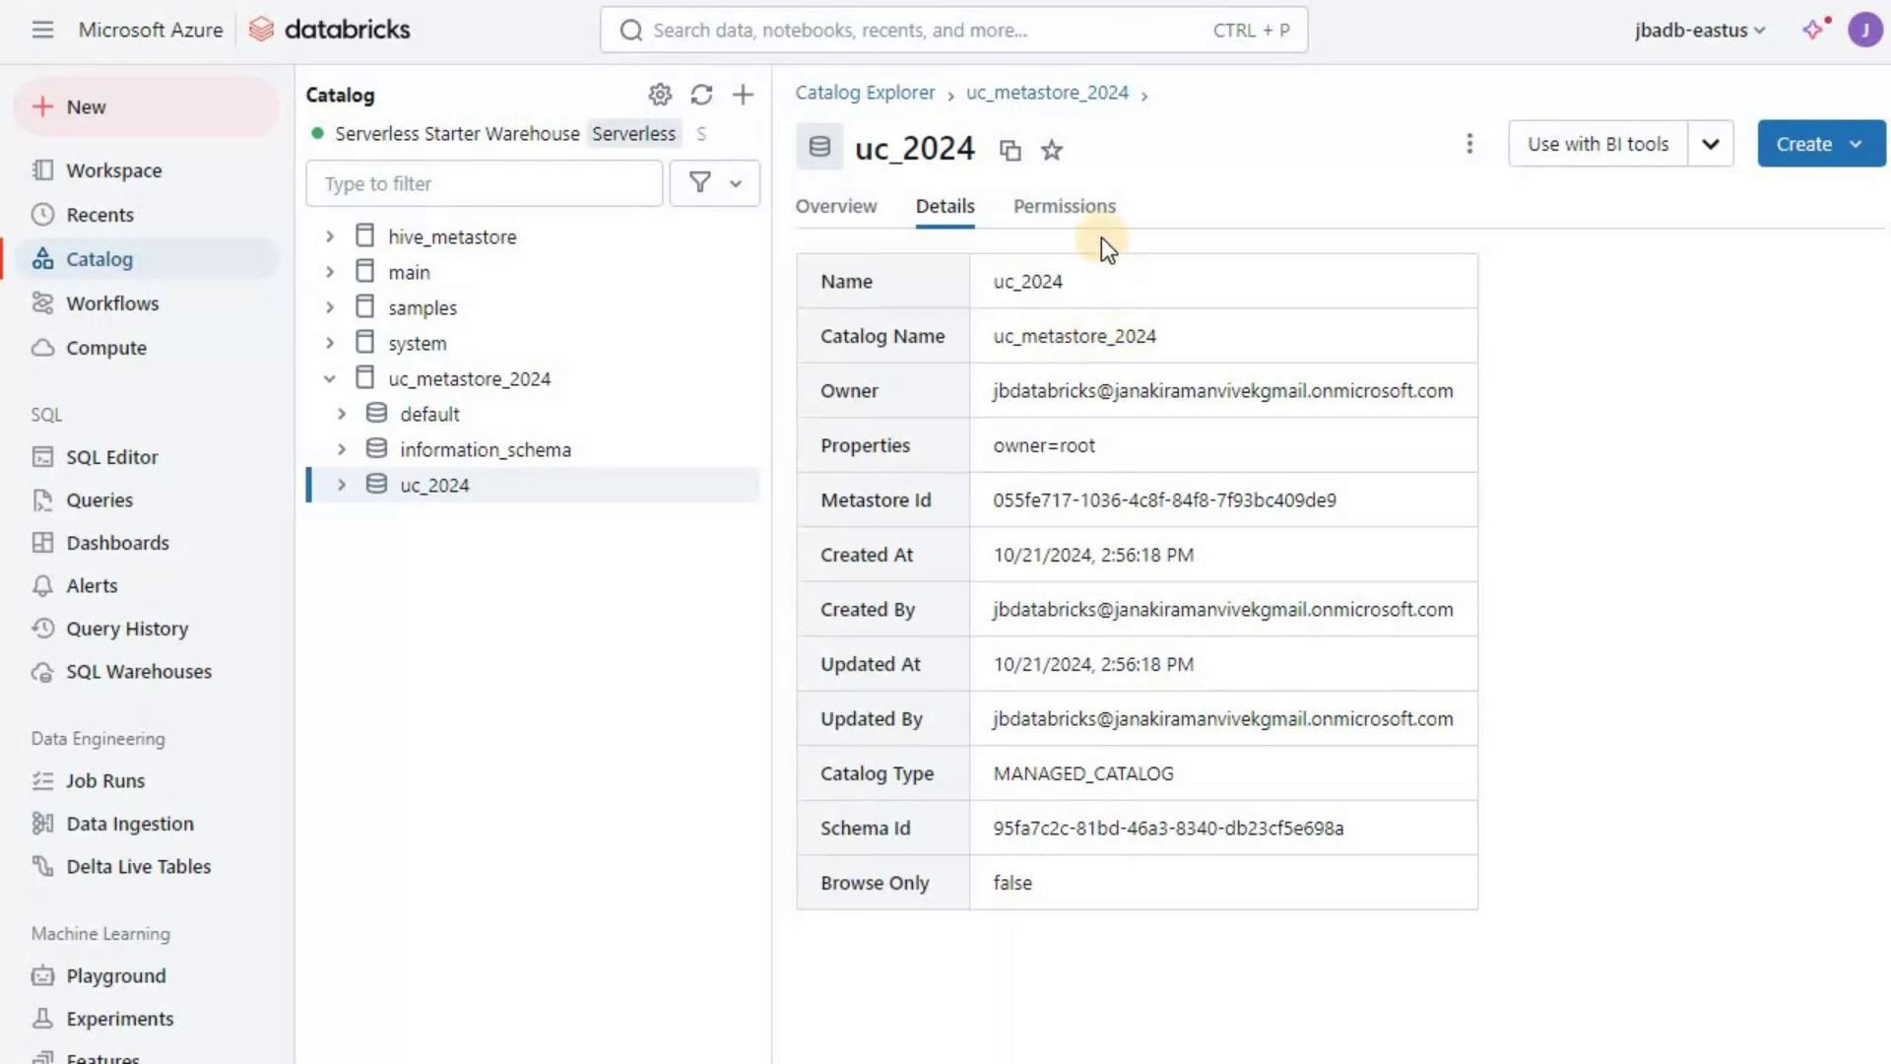
Open table1 in the uc_2024 schema and look through its lineage, insights and quality information
click(450, 525)
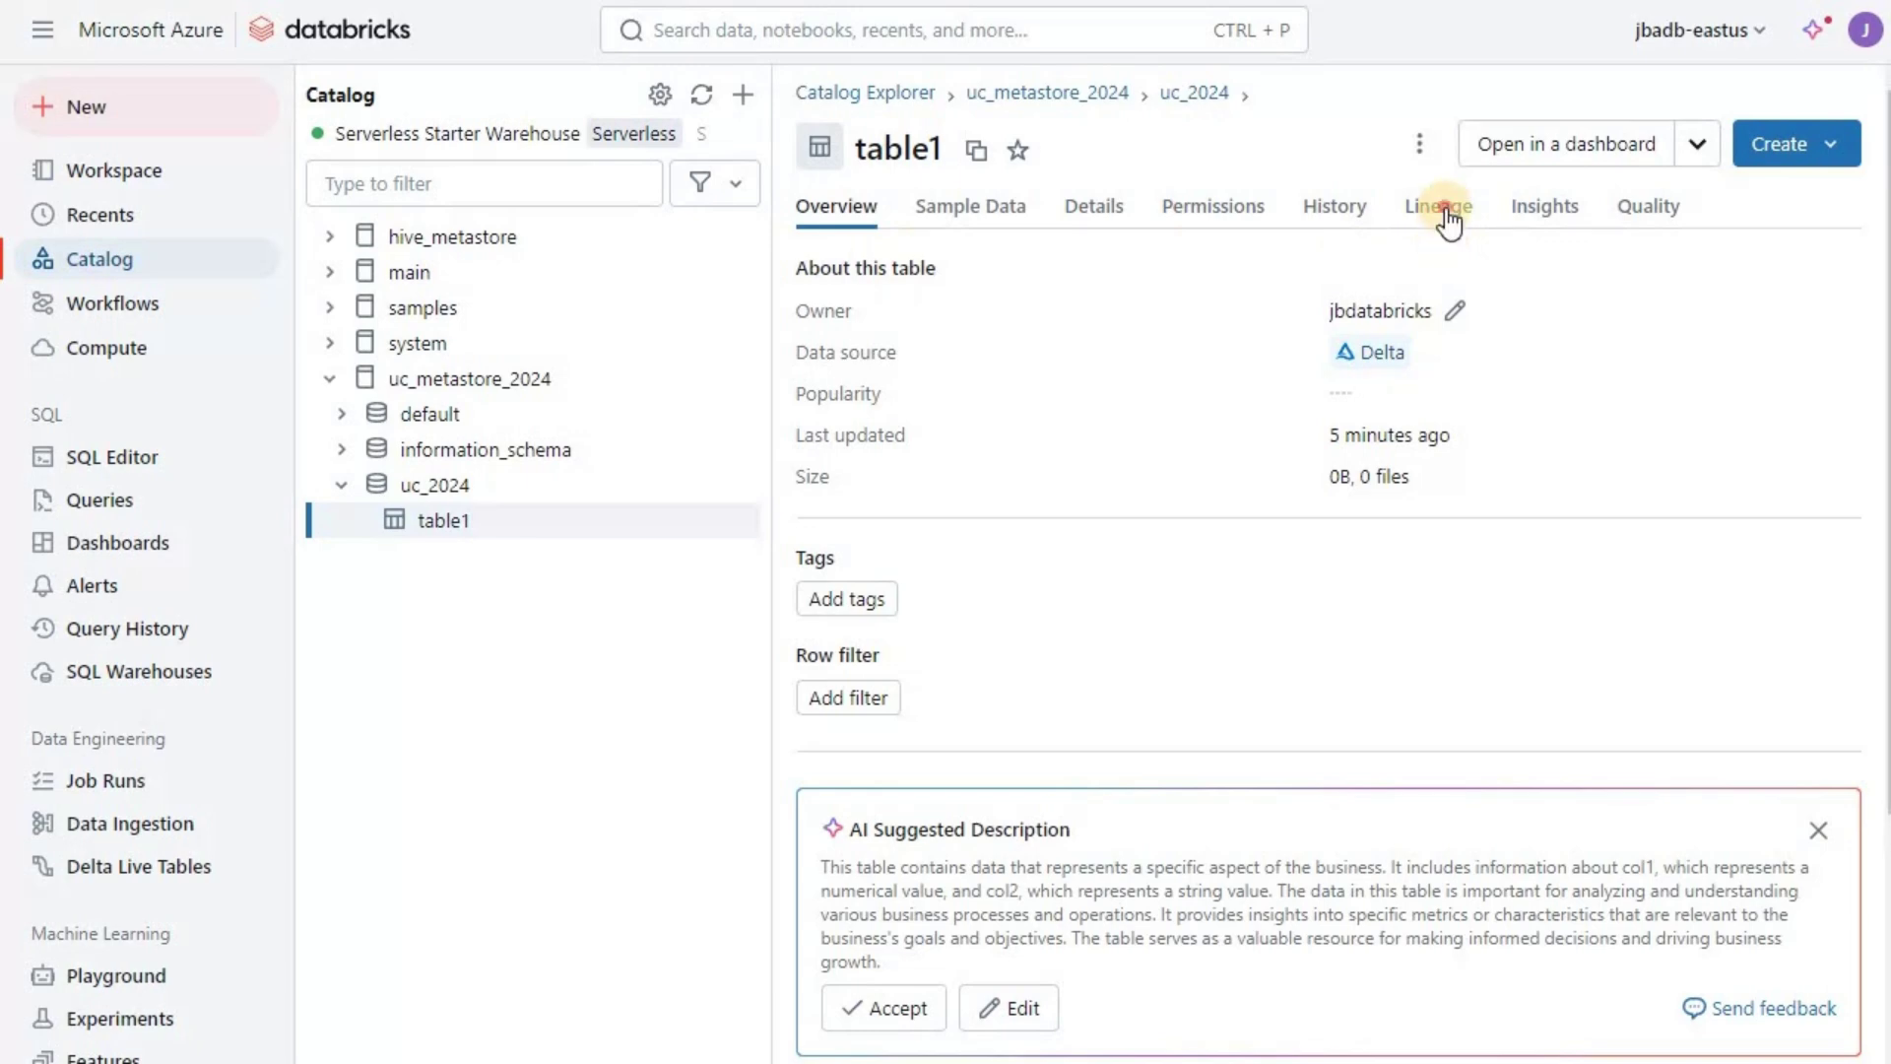
click(1529, 219)
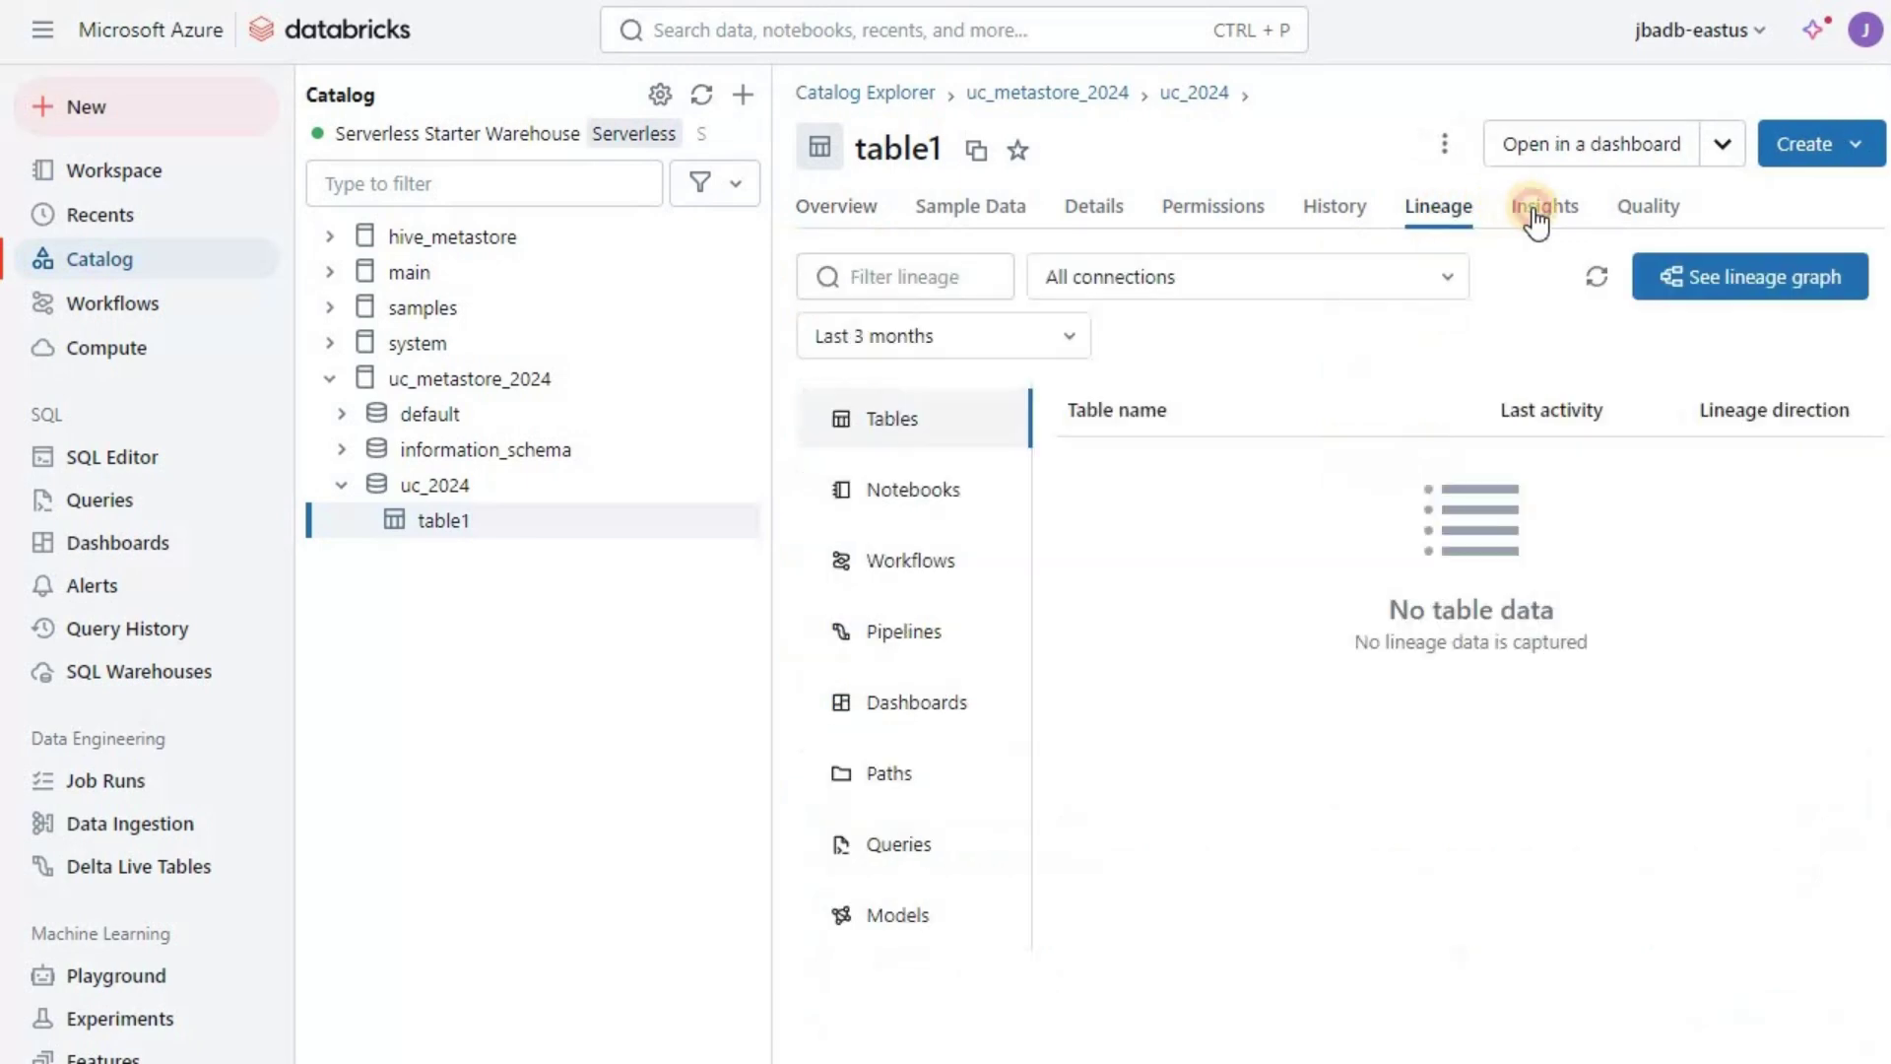
click(1645, 218)
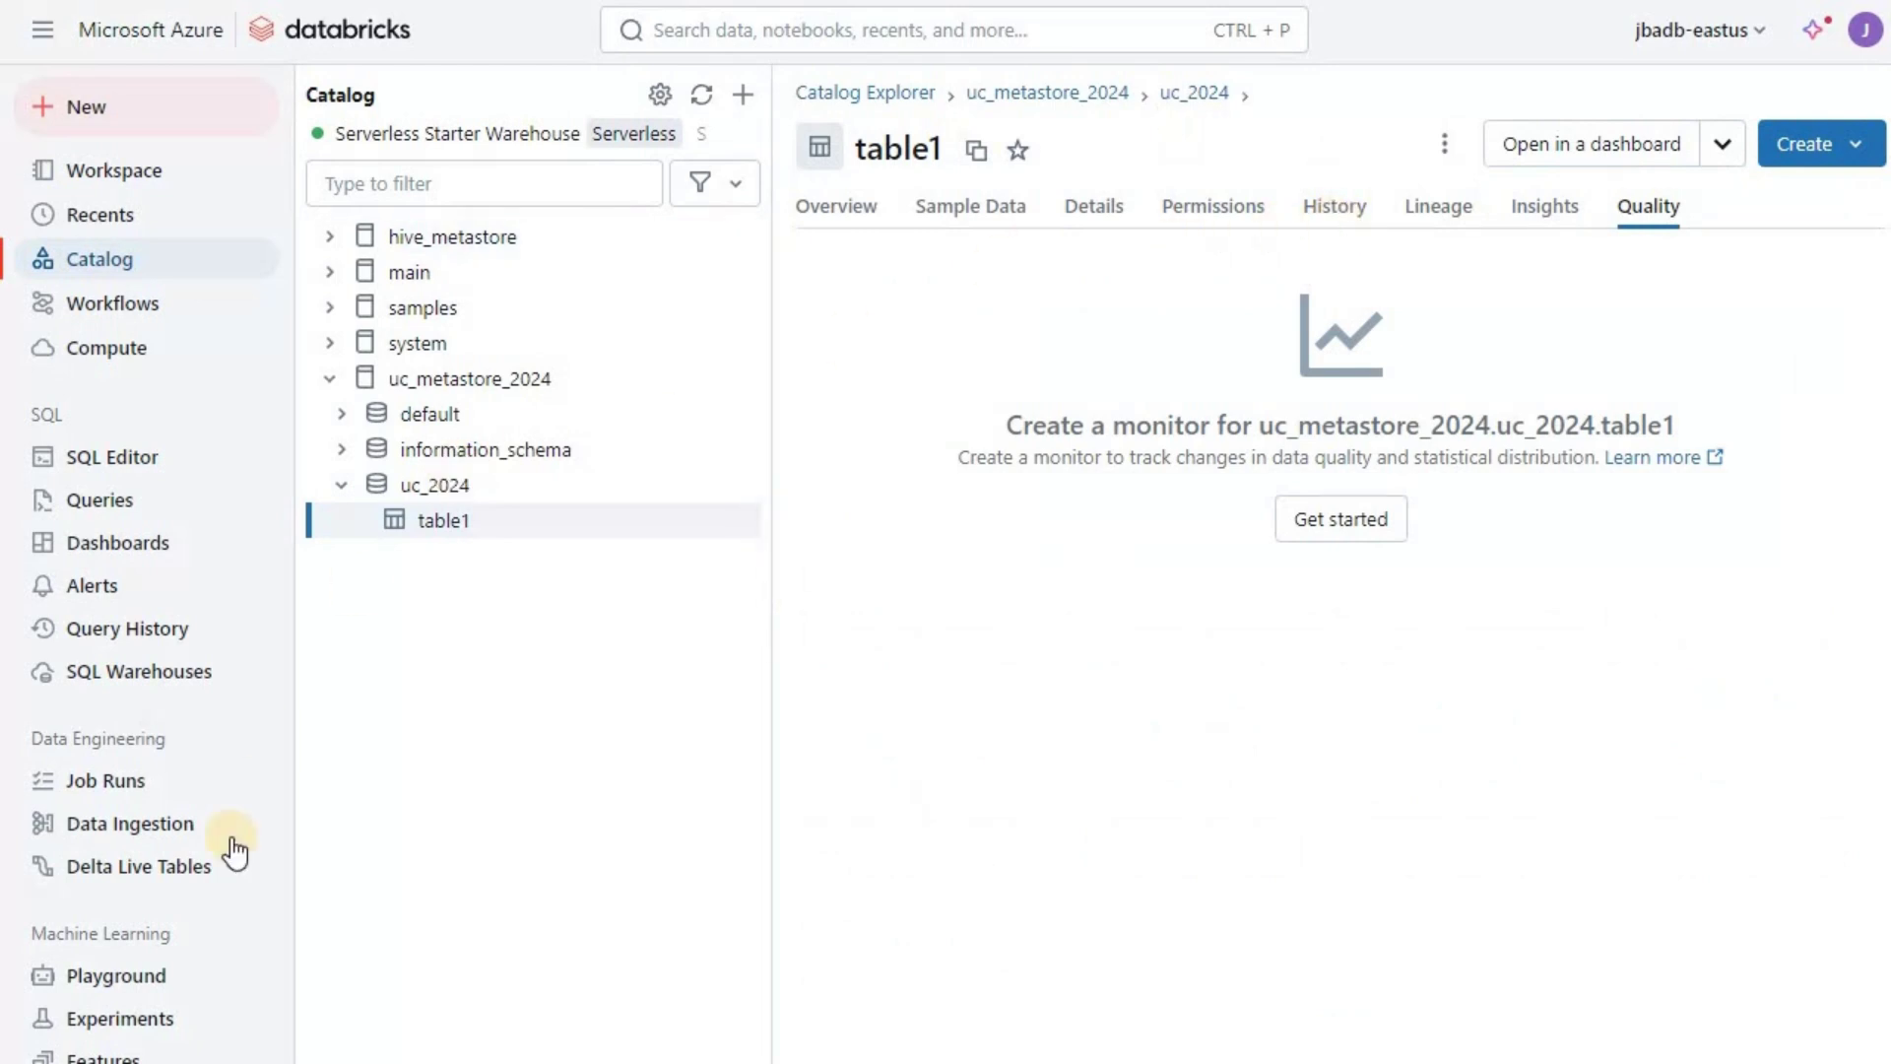
Show table1's details and highlight the container ucmetastore and storage account jbadbucmetastoreeastus in its storage location
click(1096, 204)
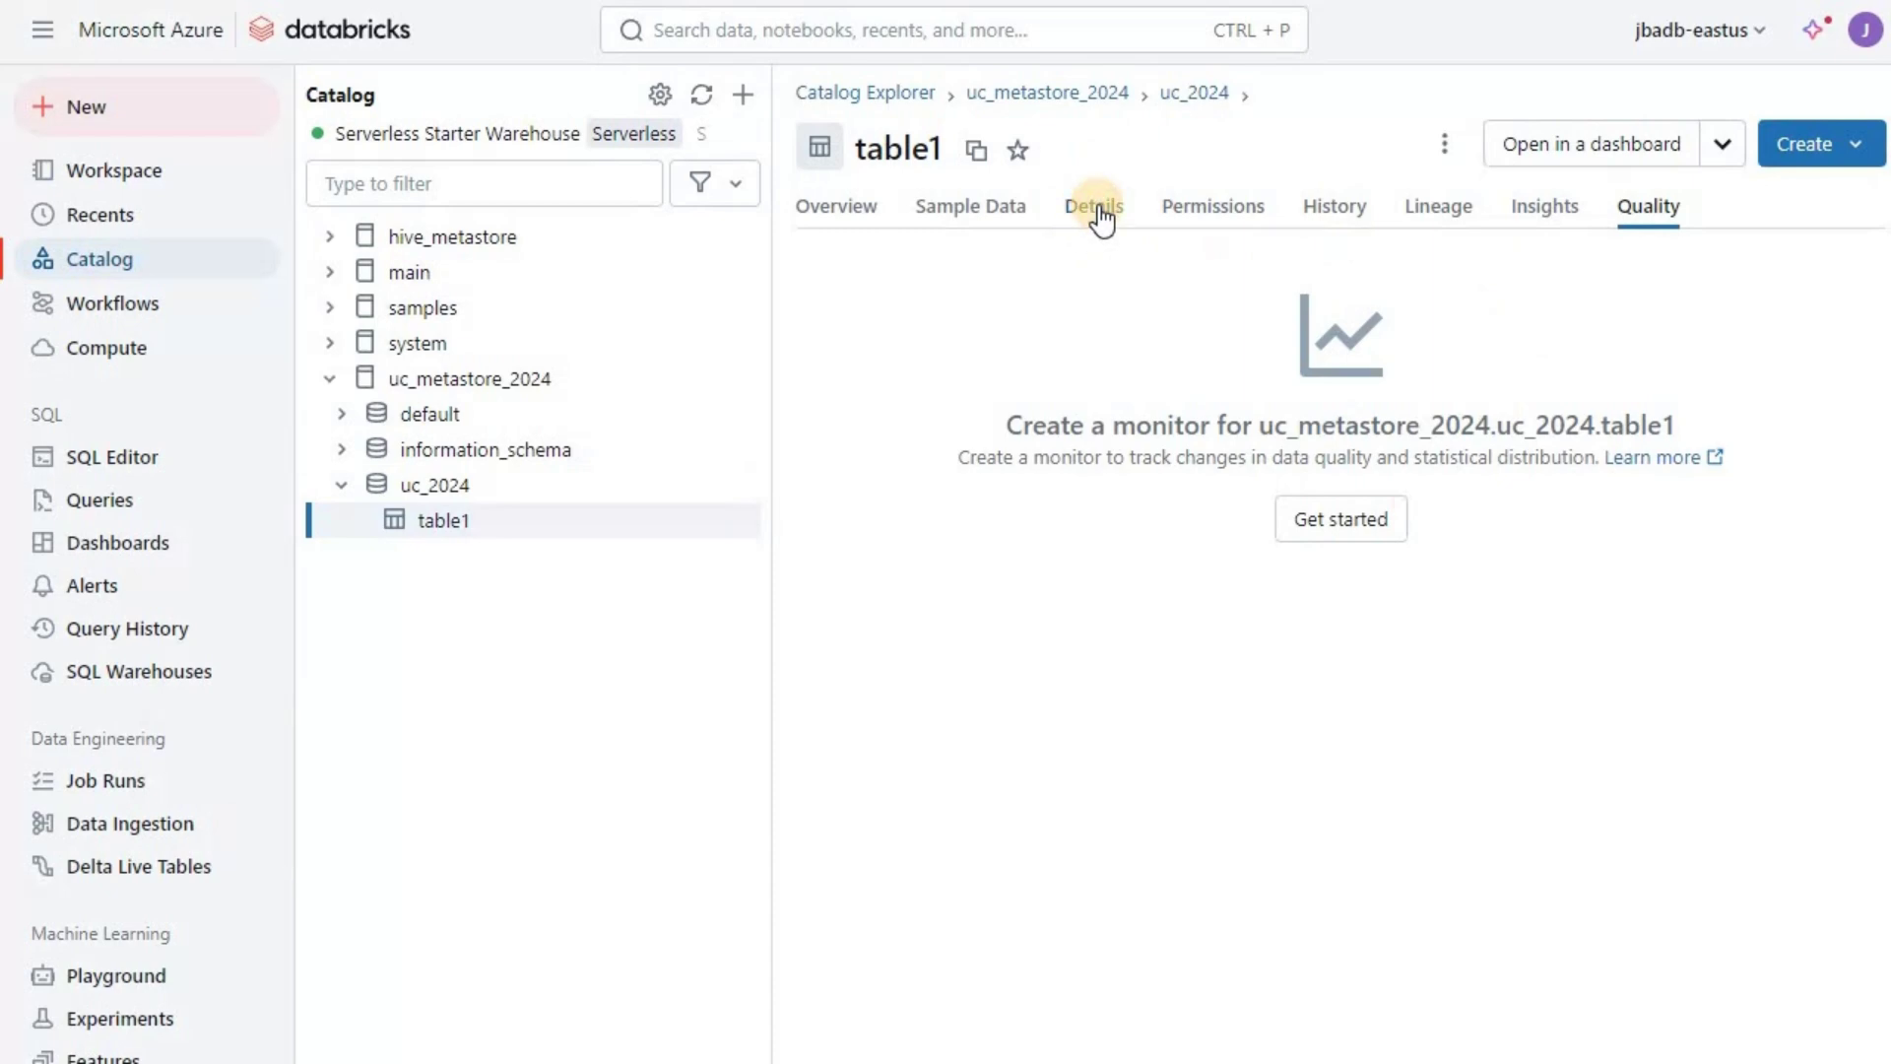
click(1097, 207)
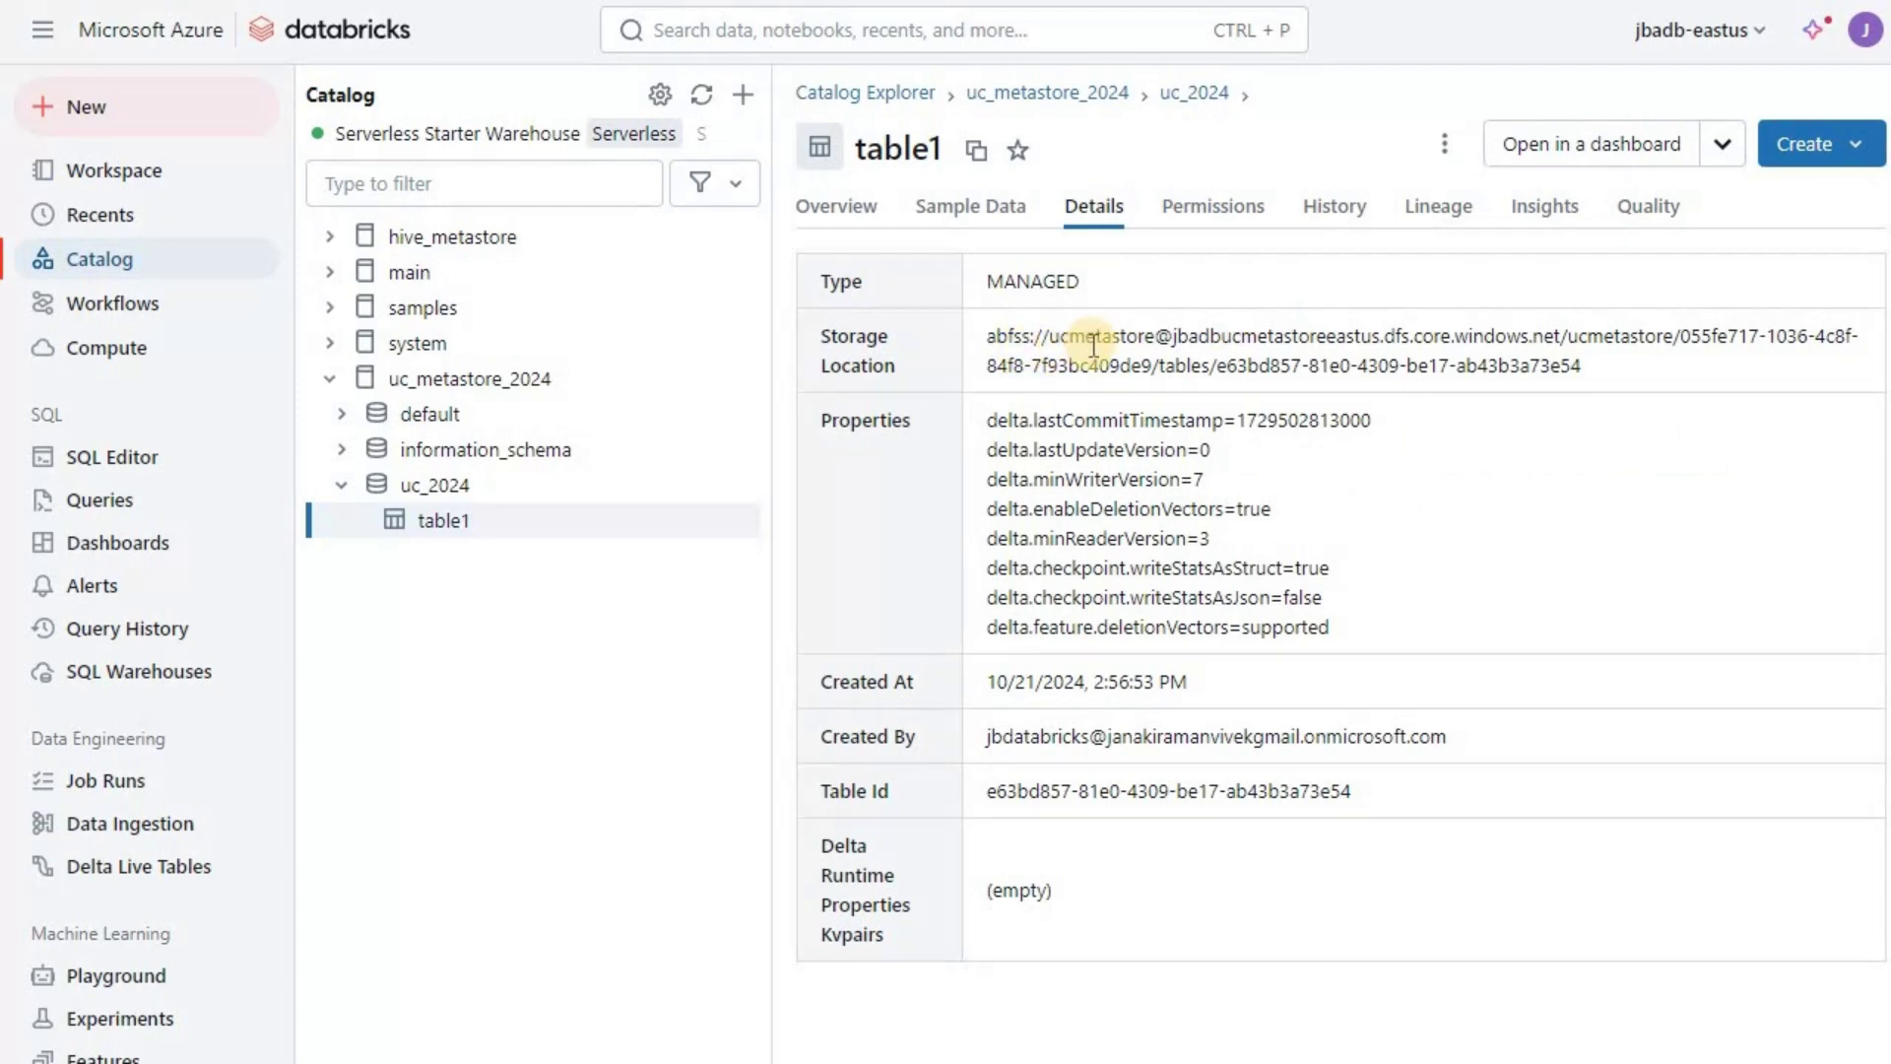
double_click(1093, 345)
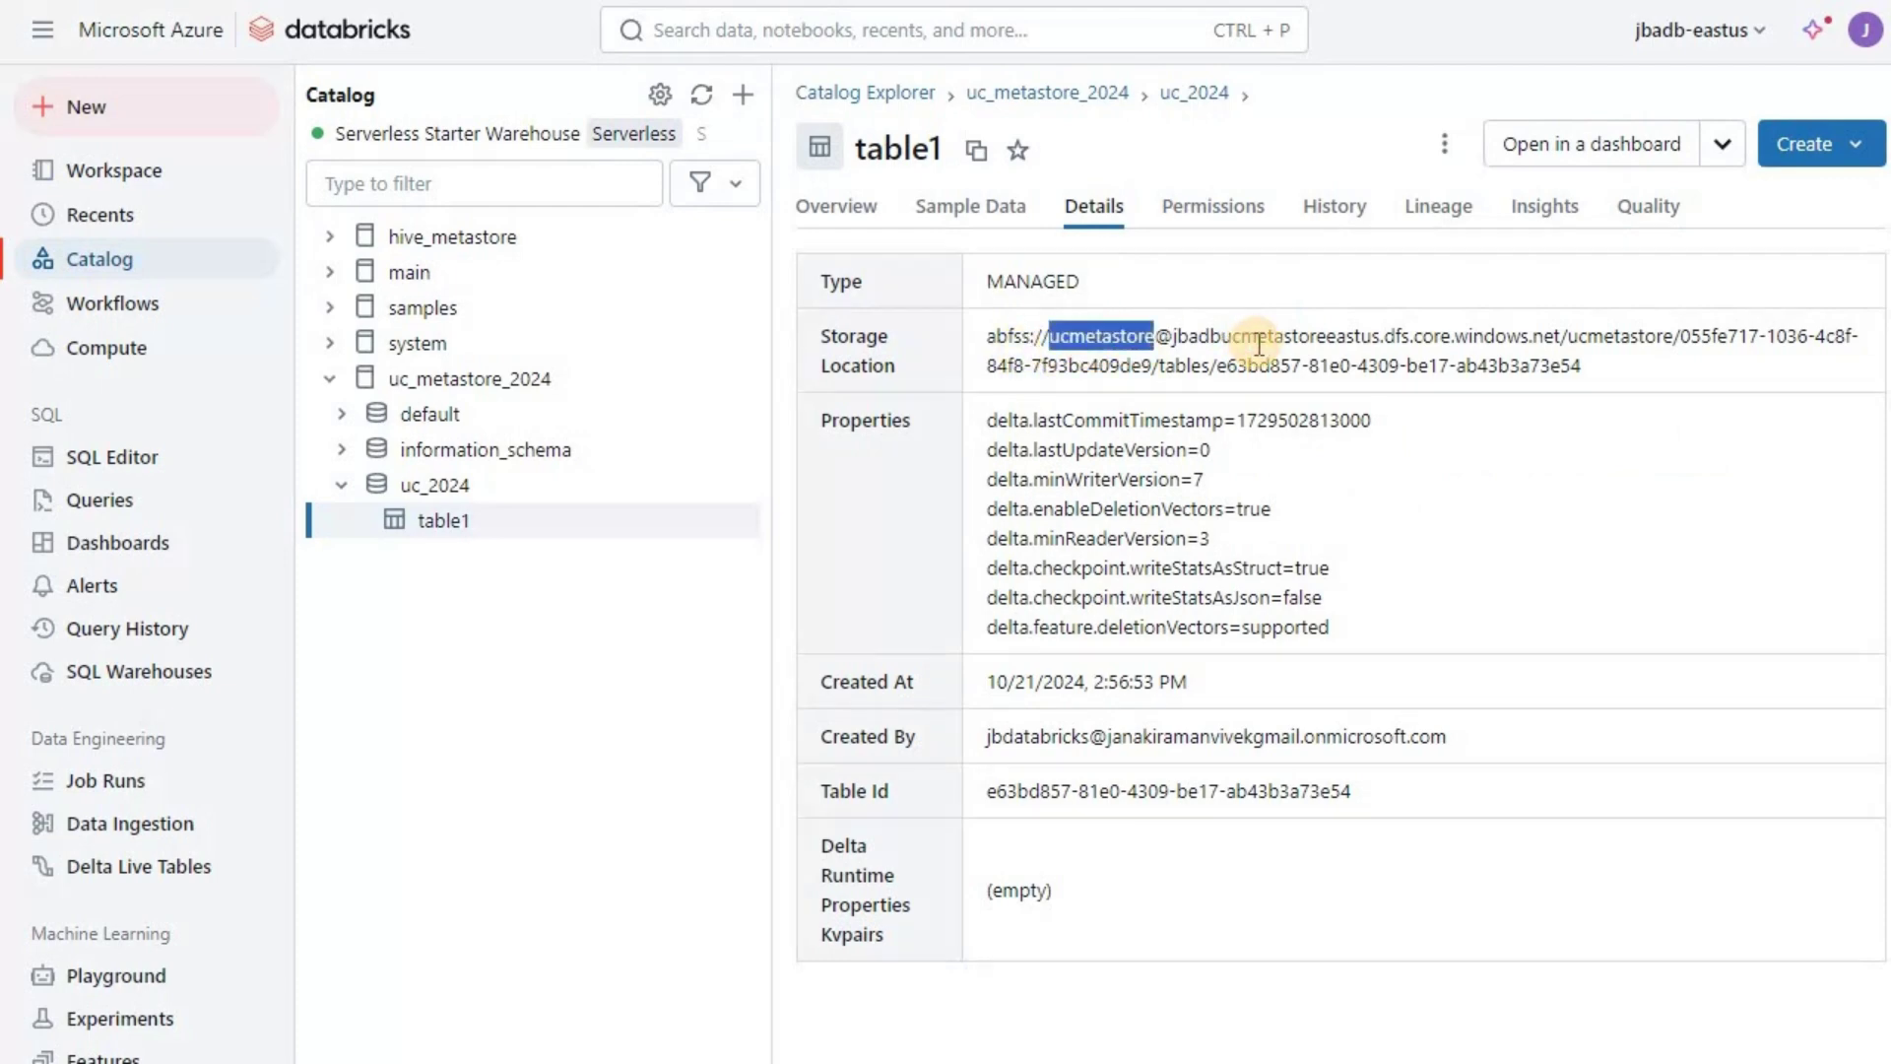
double_click(1259, 345)
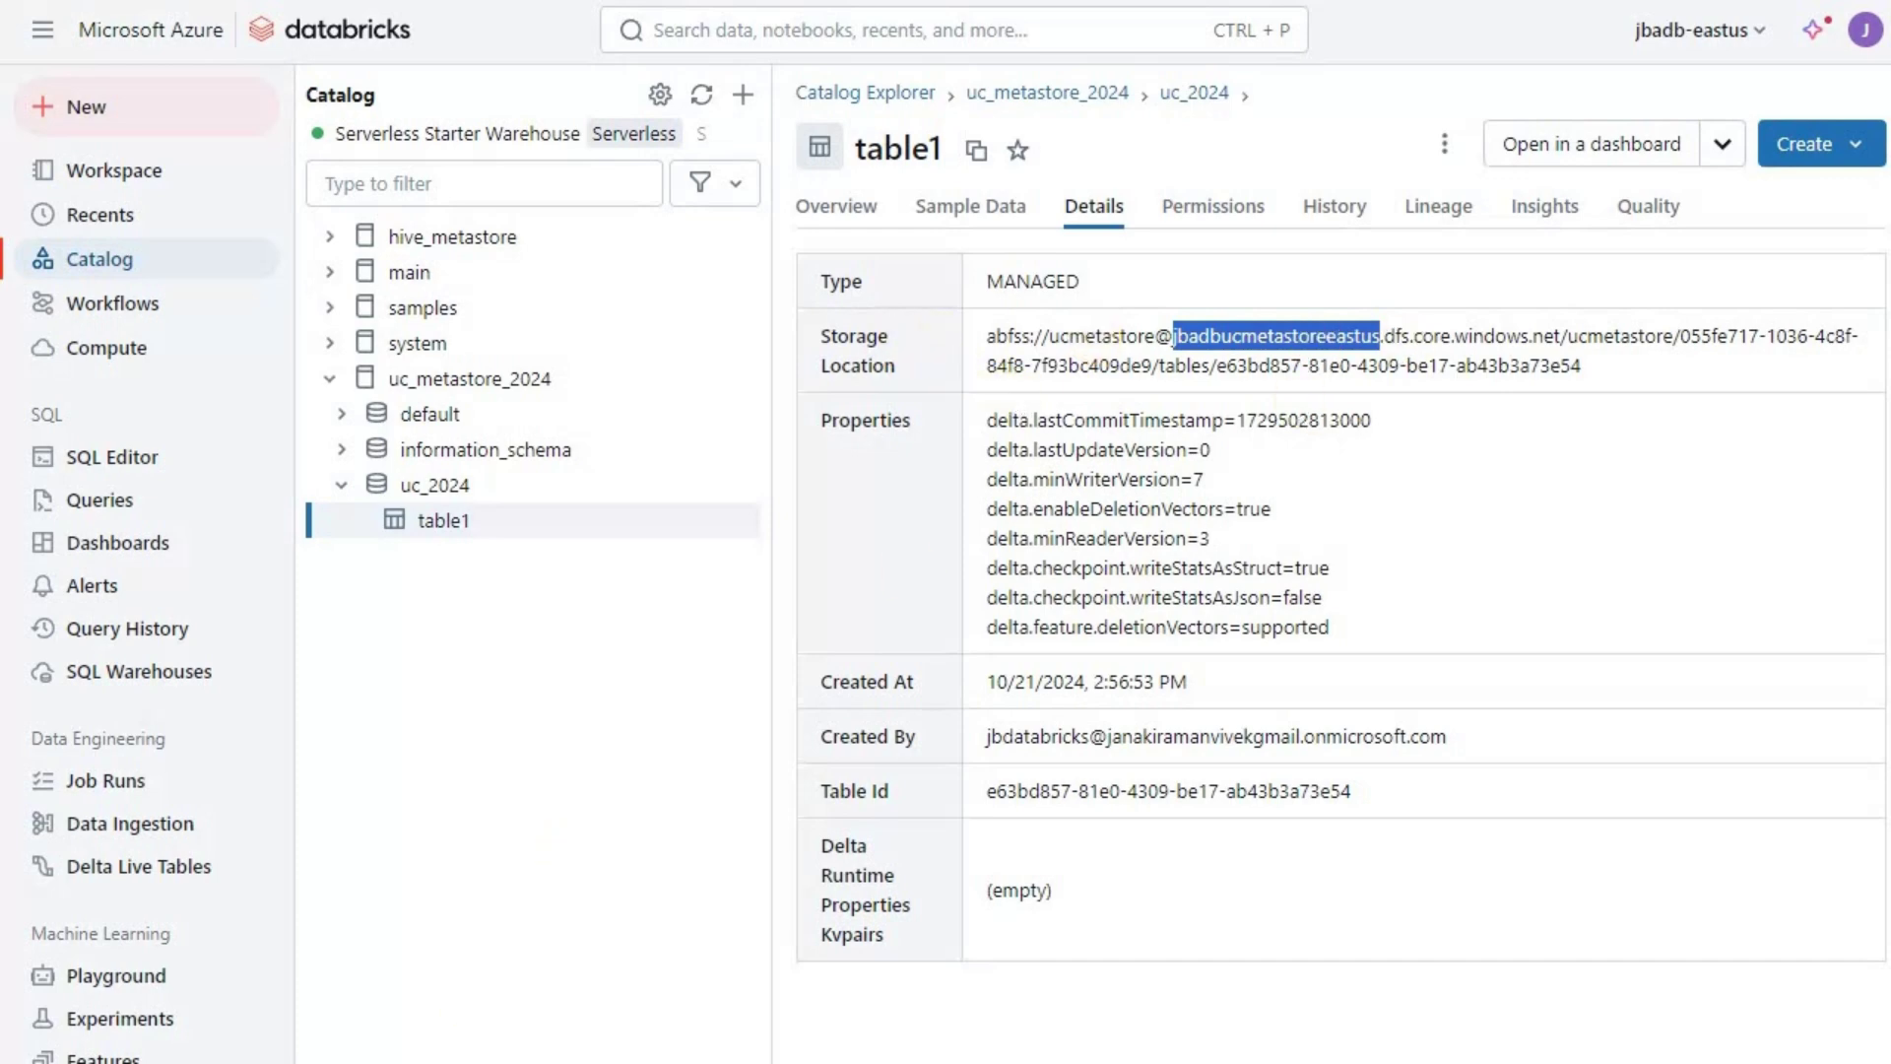
key(alt+Tab)
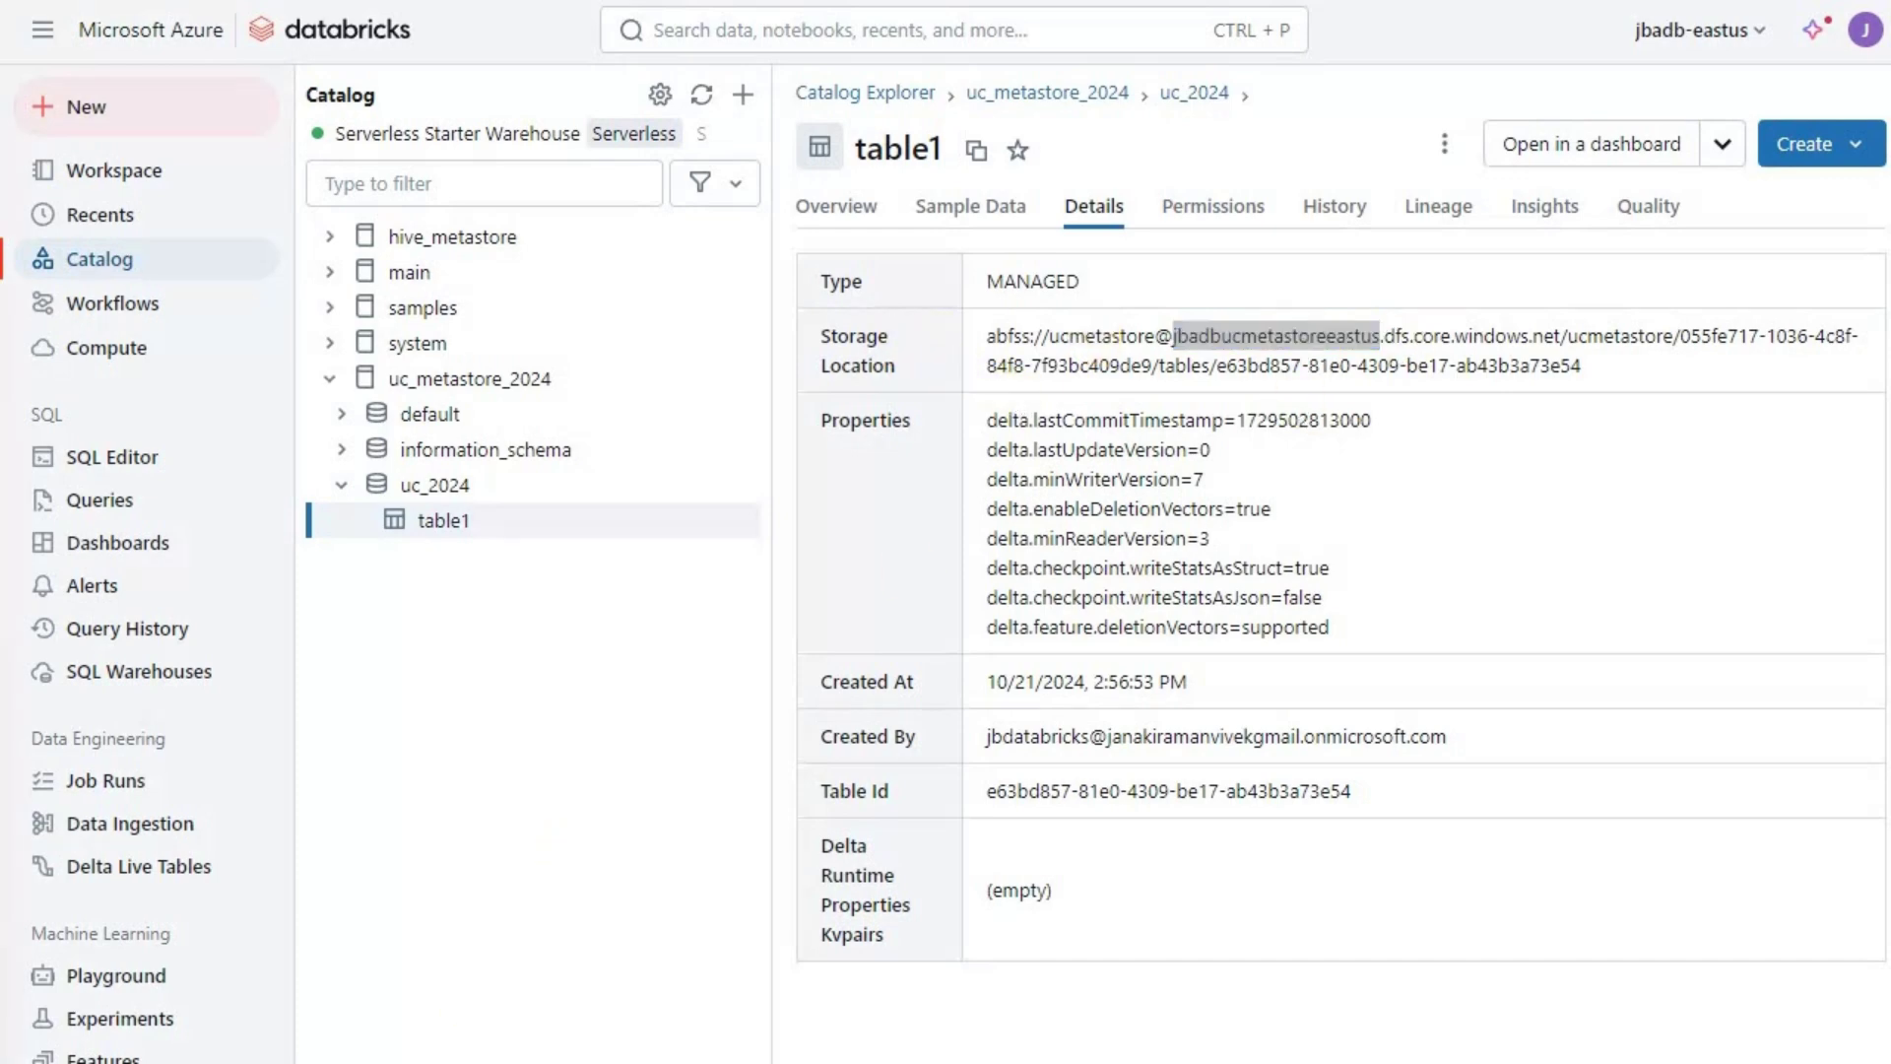